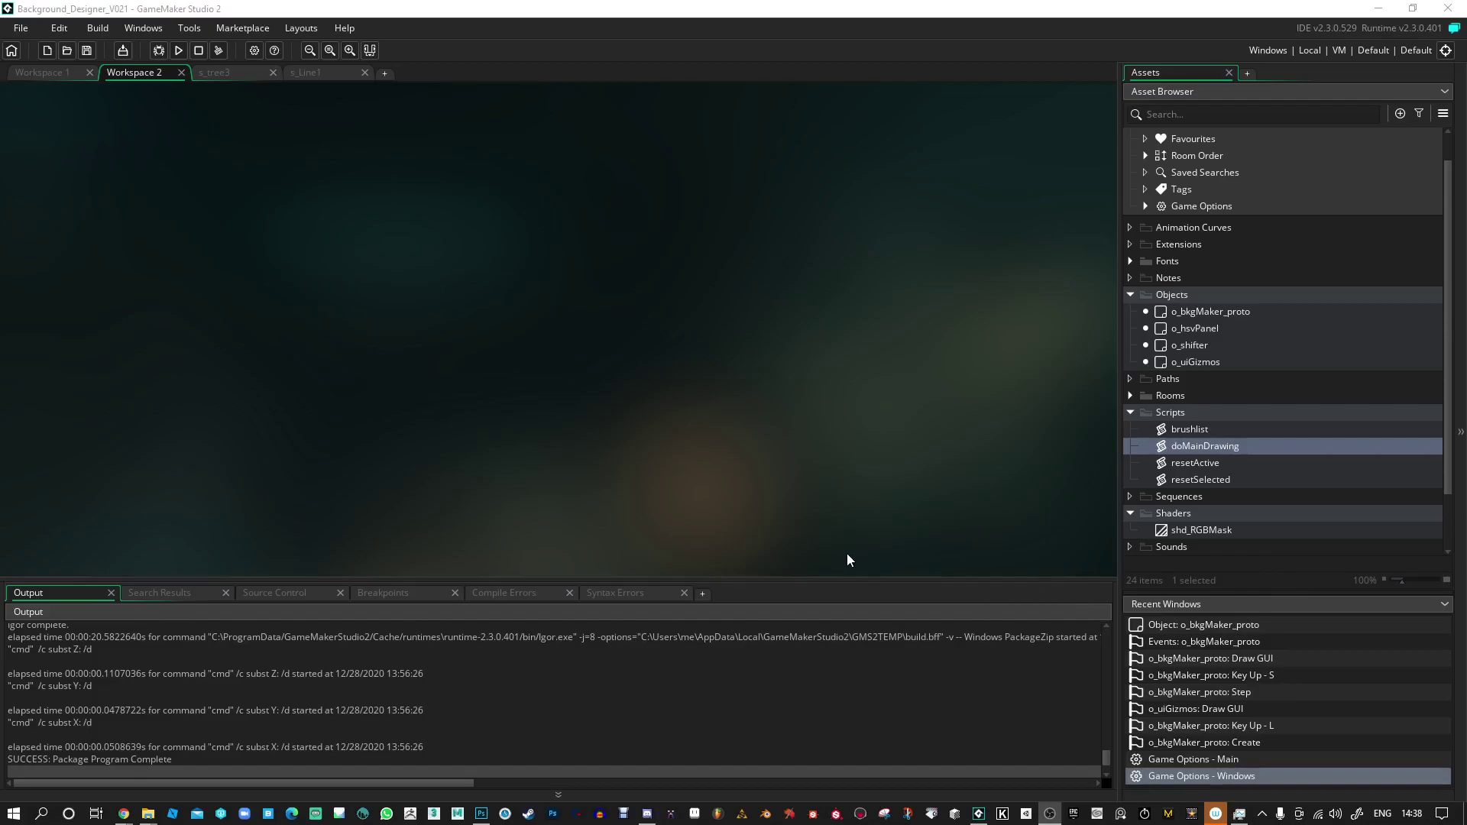
- Build and run the Background_Designer_V021 project from the toolbar
left_click(178, 51)
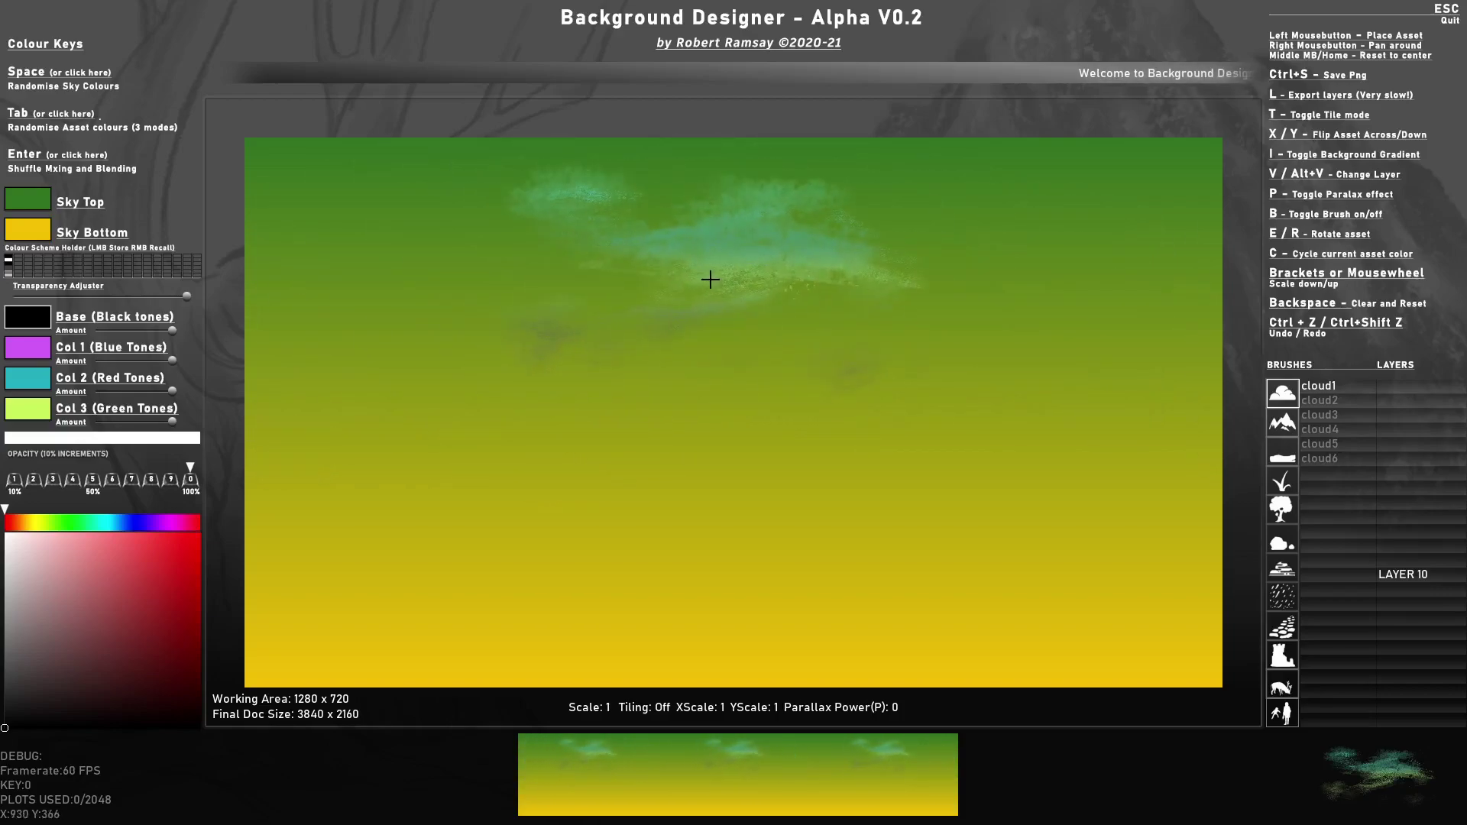
- Browse the cloud3 and cloud5 brushes, then settle on the cloud2 brush
left_click(1337, 399)
left_click(1332, 417)
left_click(1331, 428)
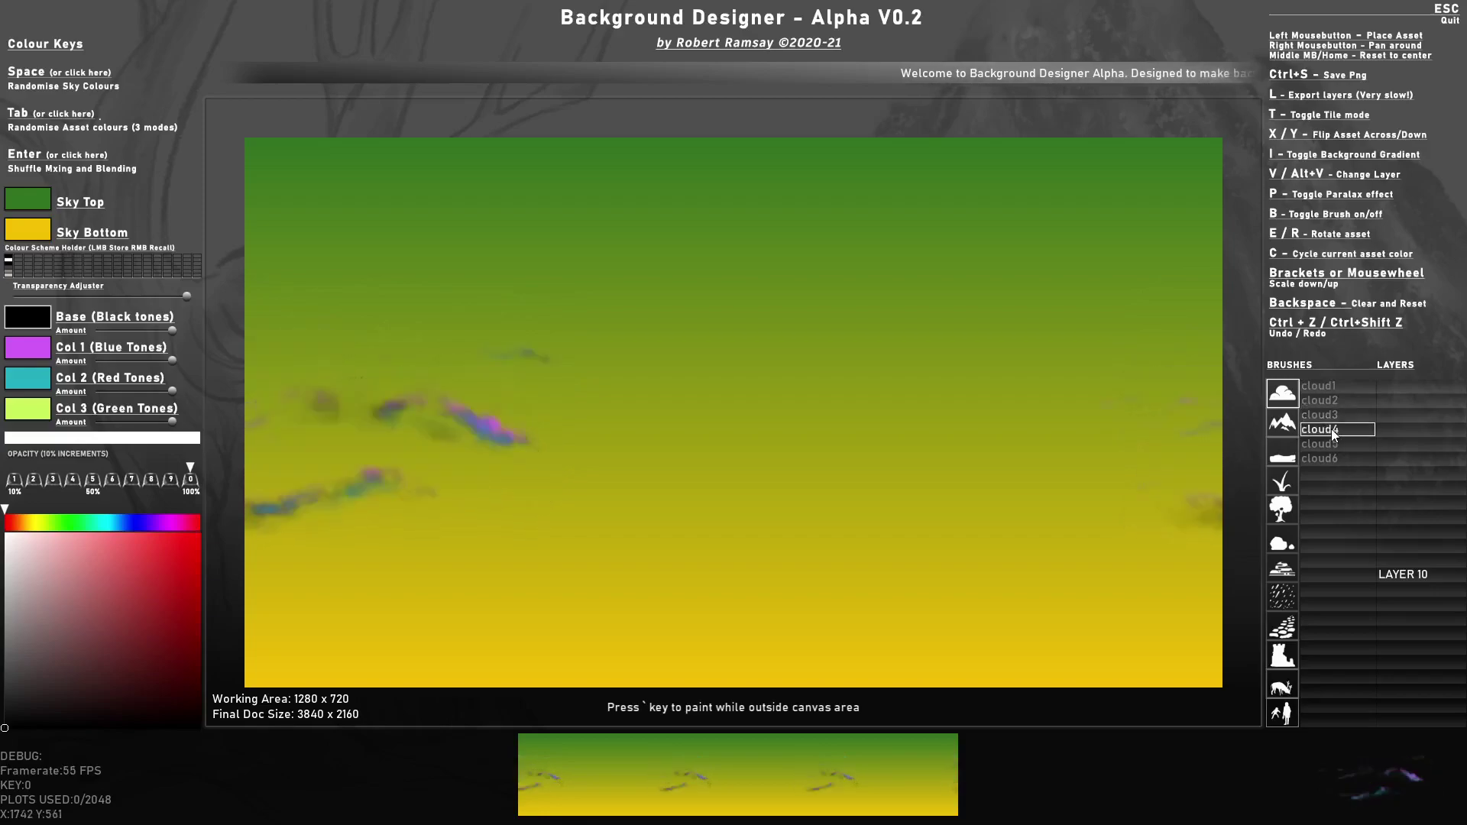
left_click(1329, 445)
left_click(1330, 398)
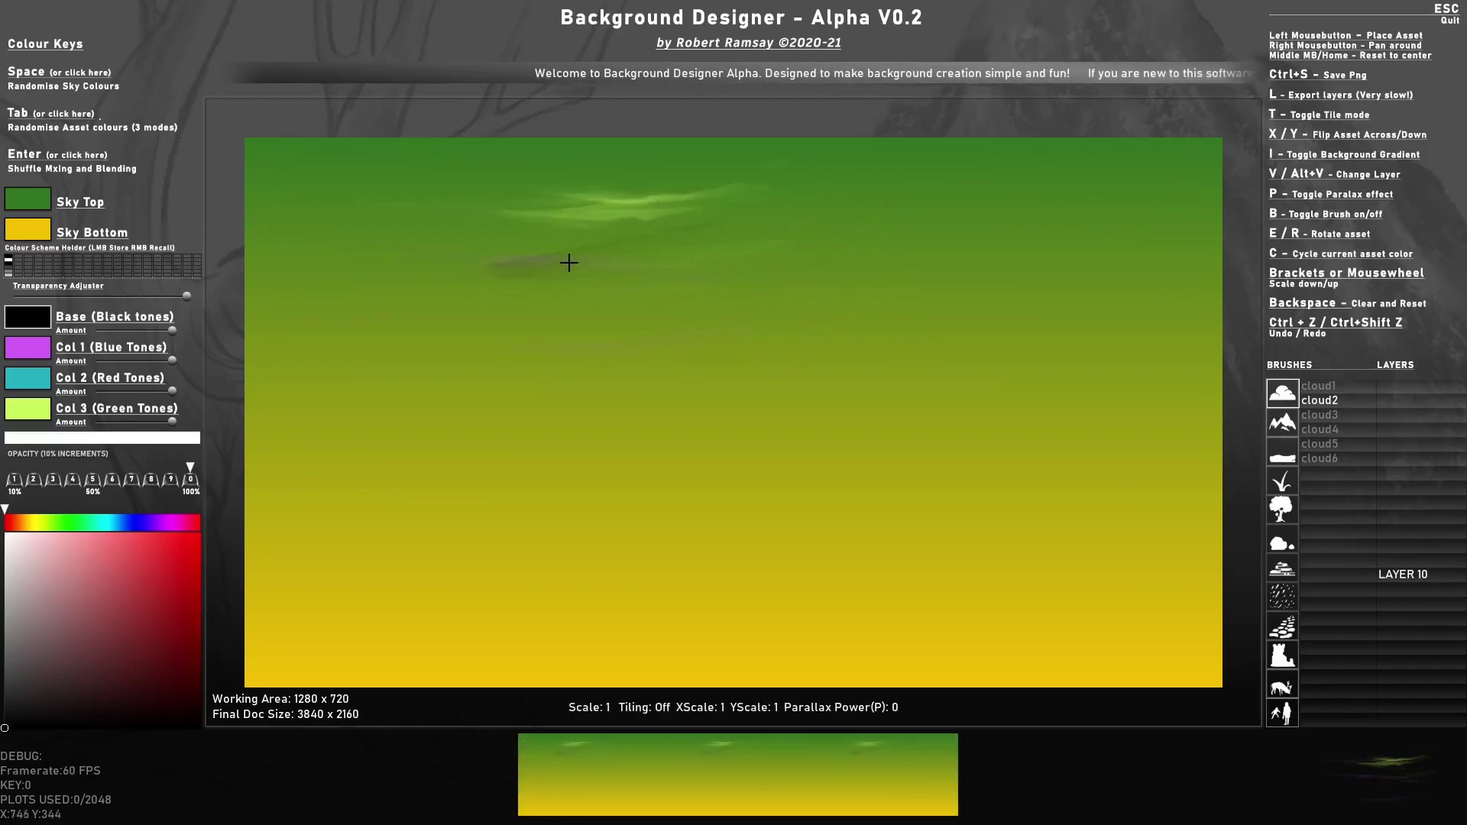
- Randomise the sky to a magenta-to-pink gradient and re-randomise the asset colours
key("space")
key("space")
key("space")
key("space")
key("space")
key("space")
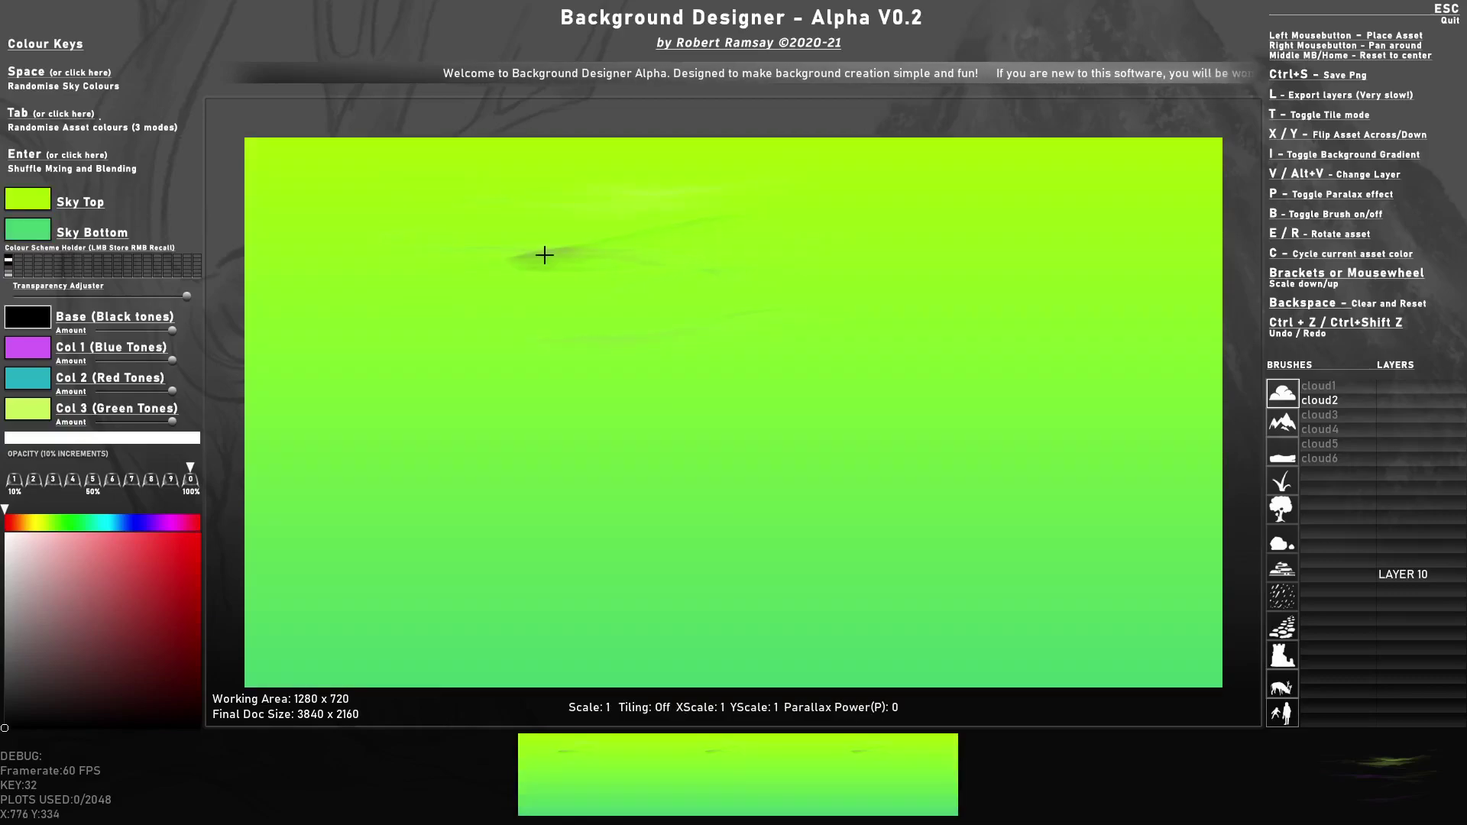
key("space")
key("space")
key("space")
key("space")
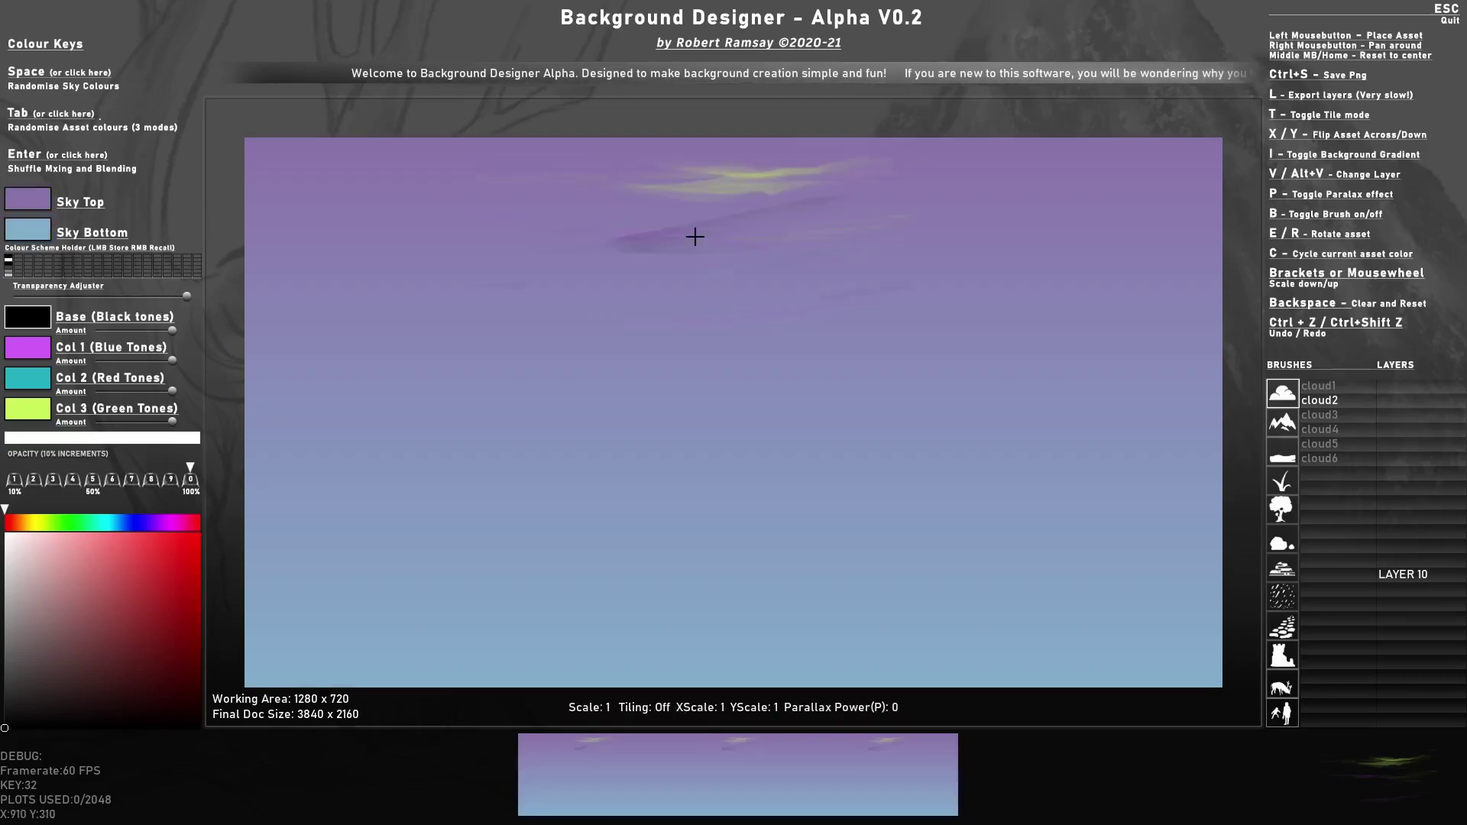
key("space")
key("Tab")
key("Tab")
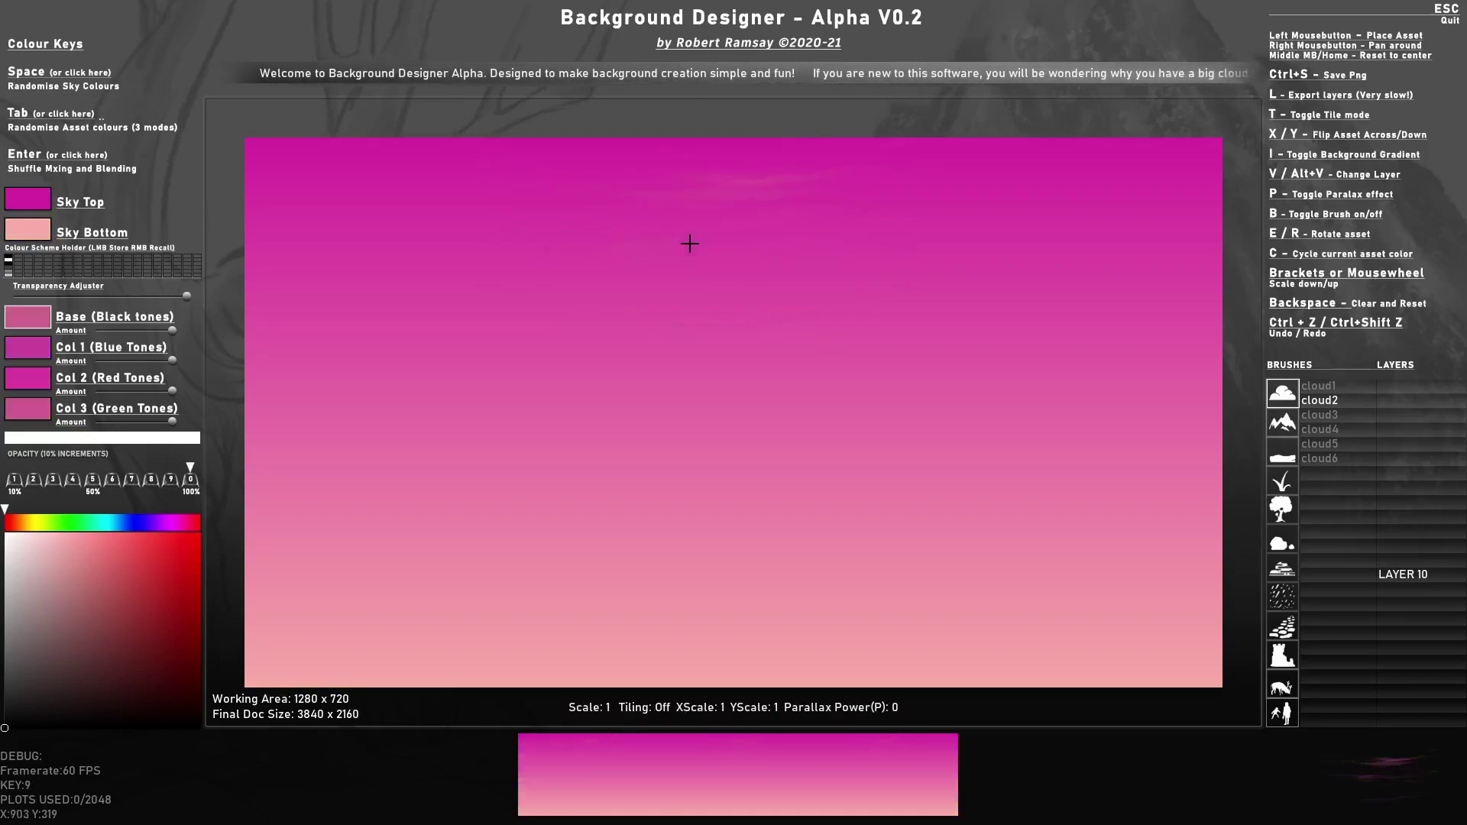
key("Tab")
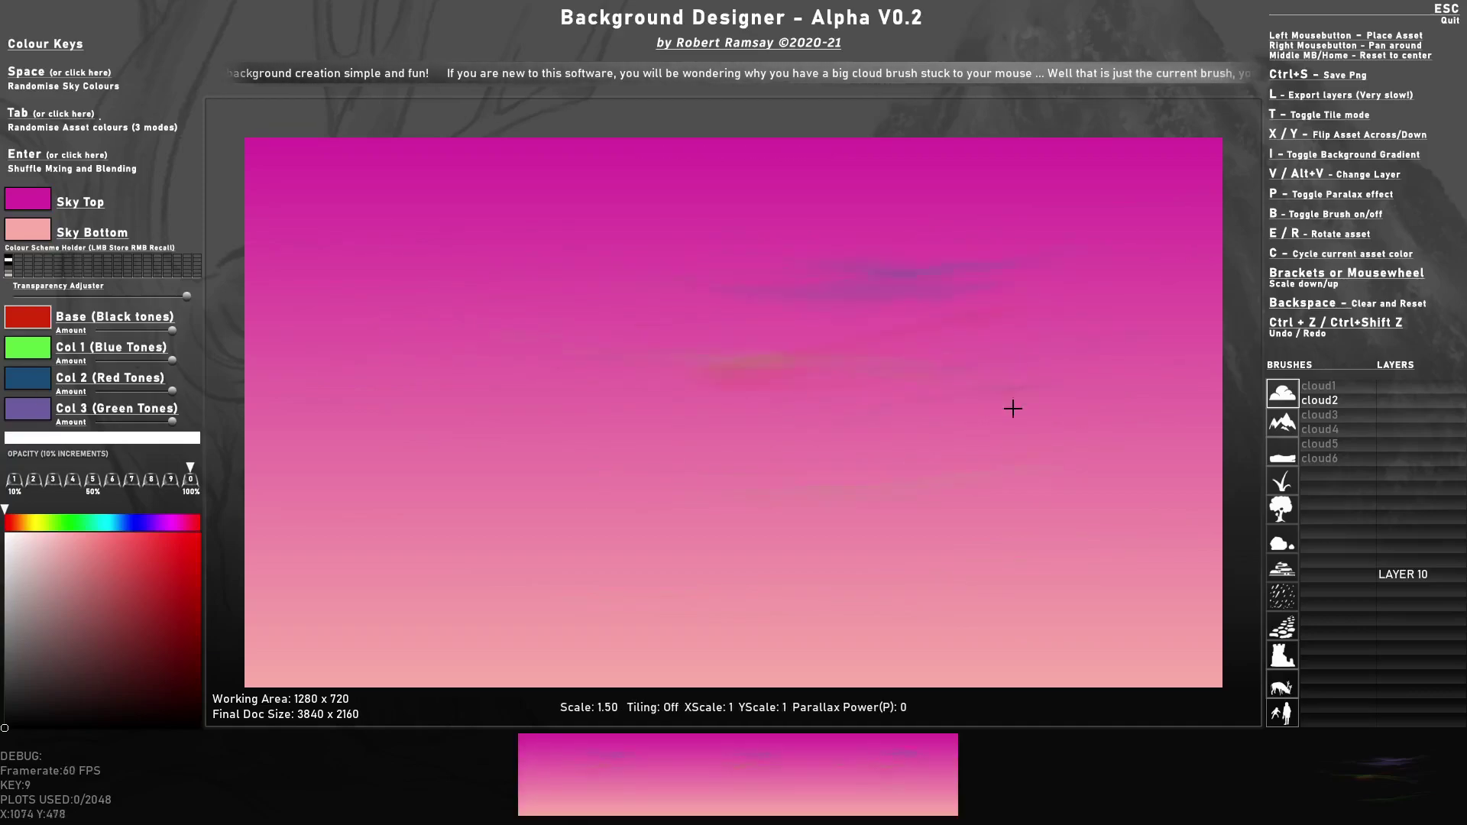
- Select the rock6 cube brush, scale it up to 2.70, and randomise its colours twice
left_click(1282, 509)
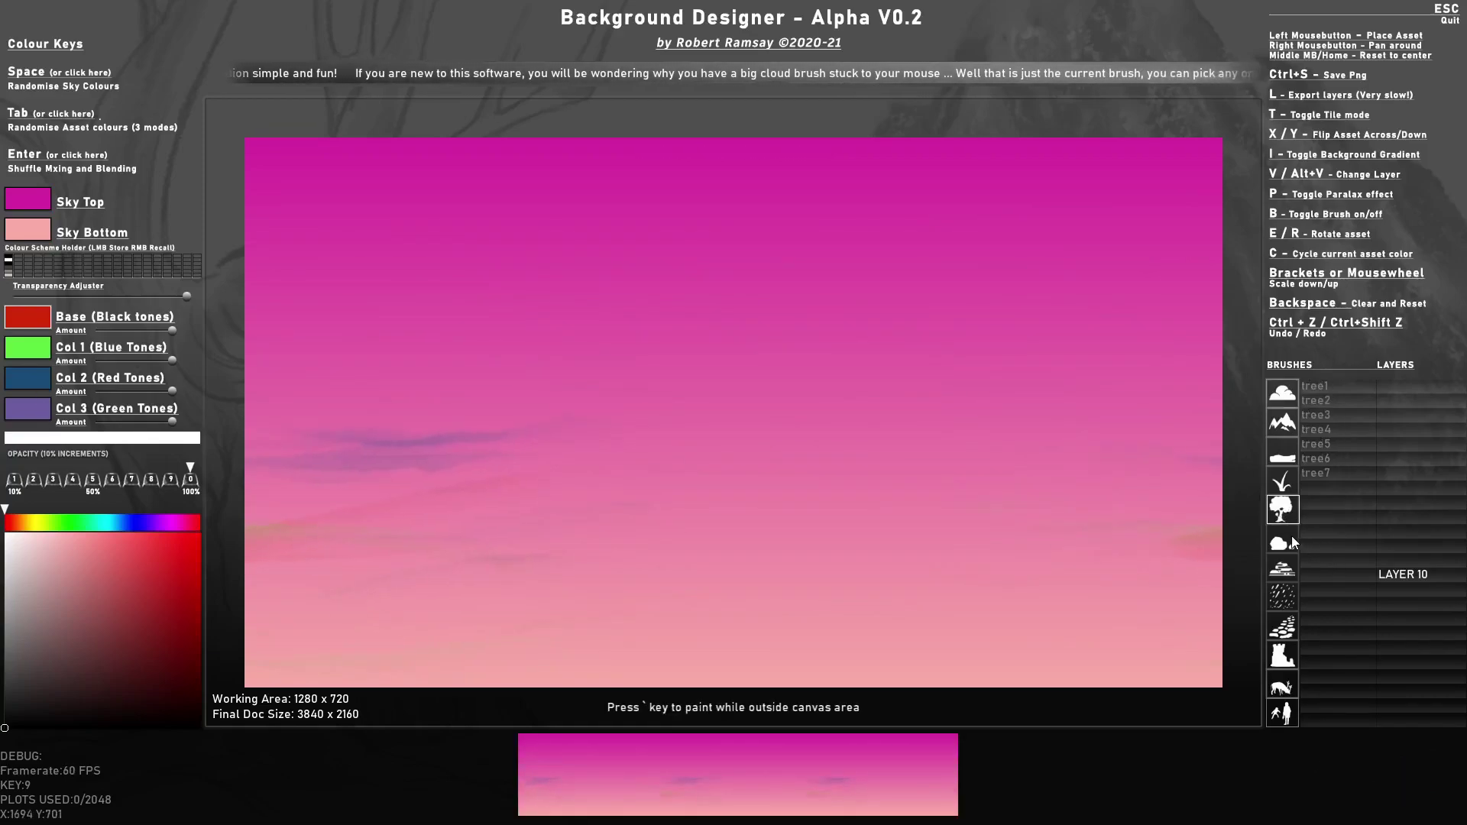
left_click(1287, 538)
left_click(1318, 456)
scroll(687, 405, "up", 5)
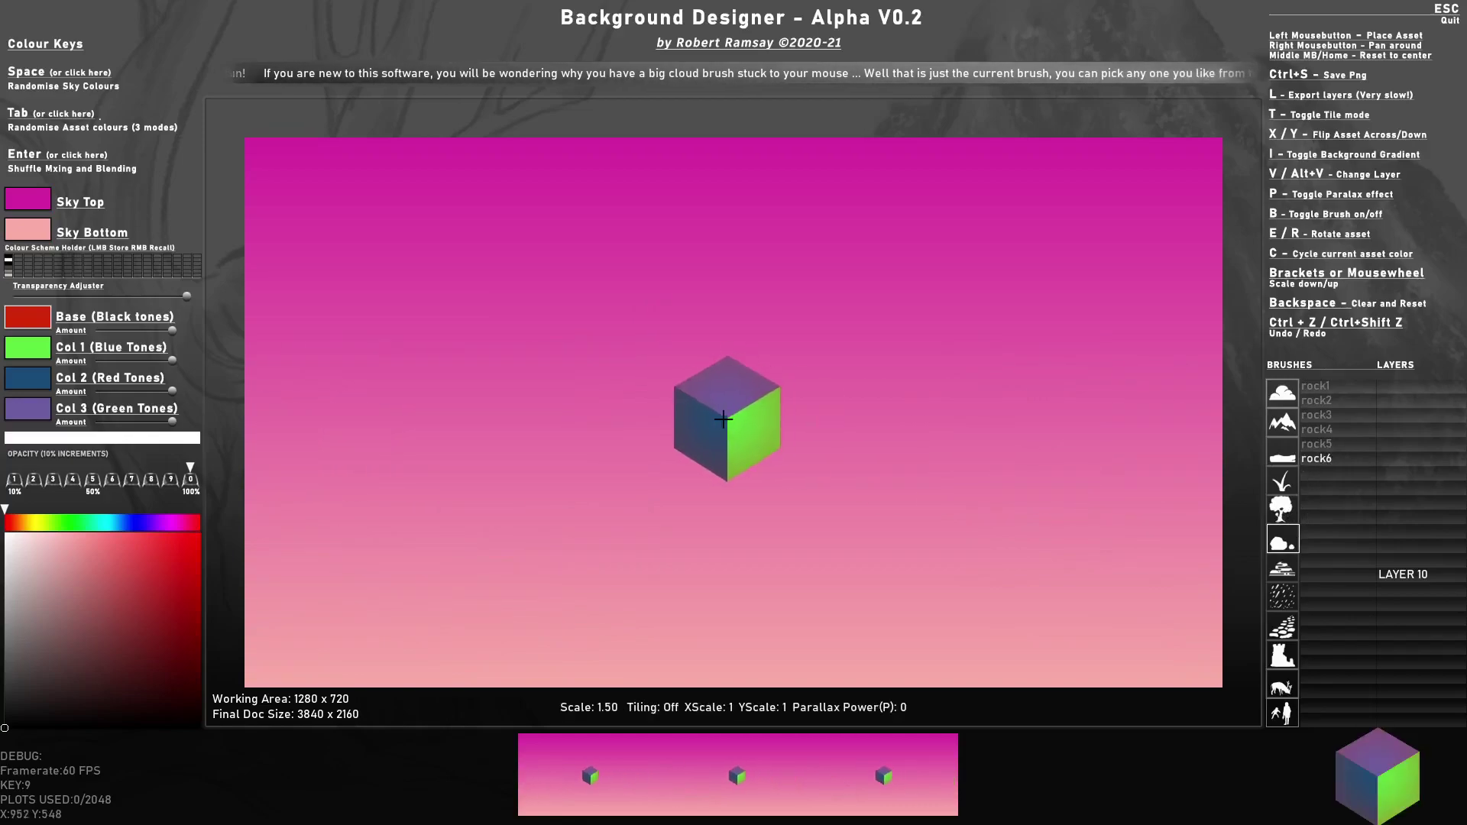
key("Tab")
key("Tab")
key("Tab")
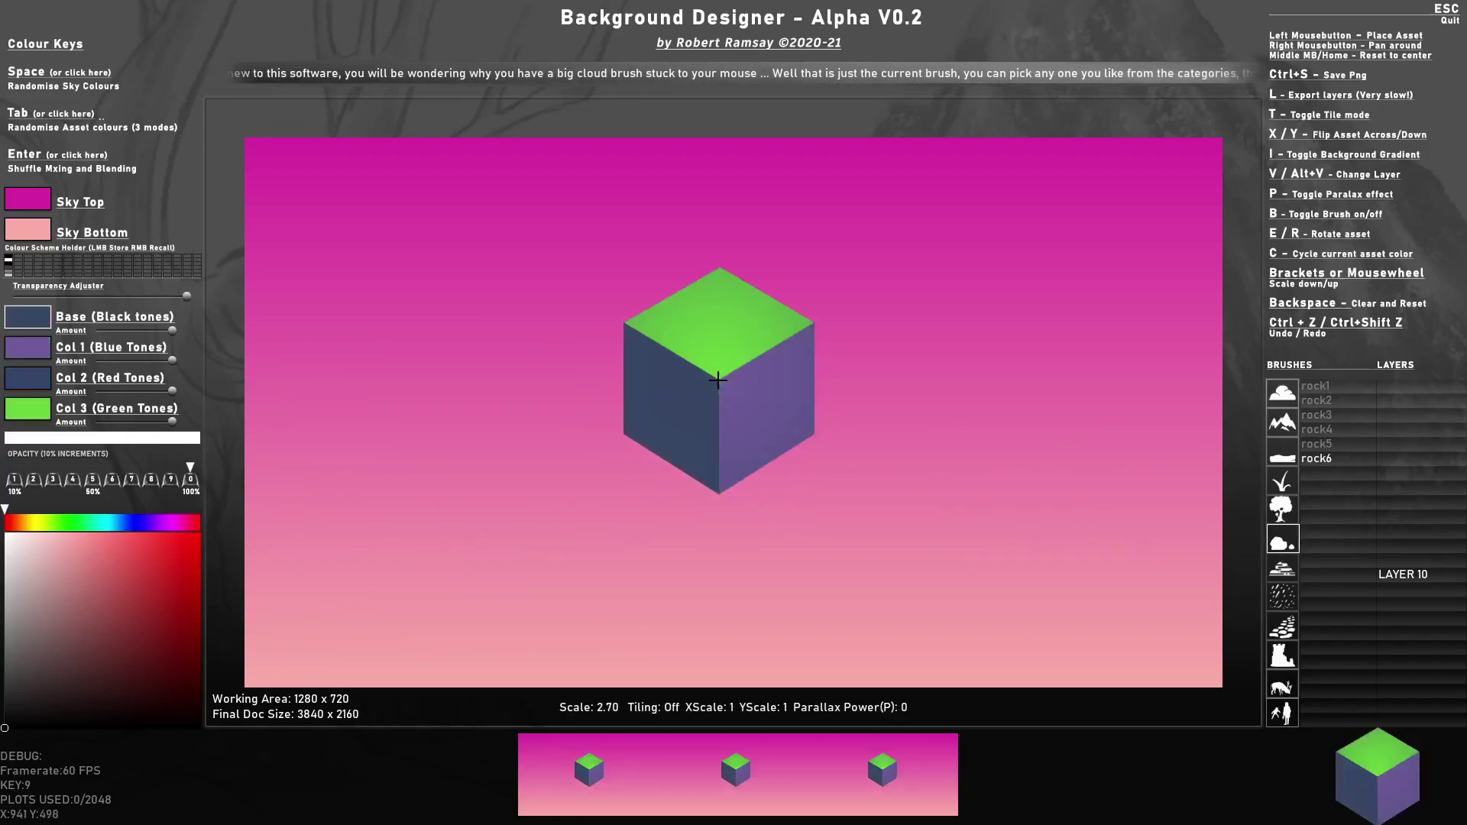
key("Tab")
key("Tab")
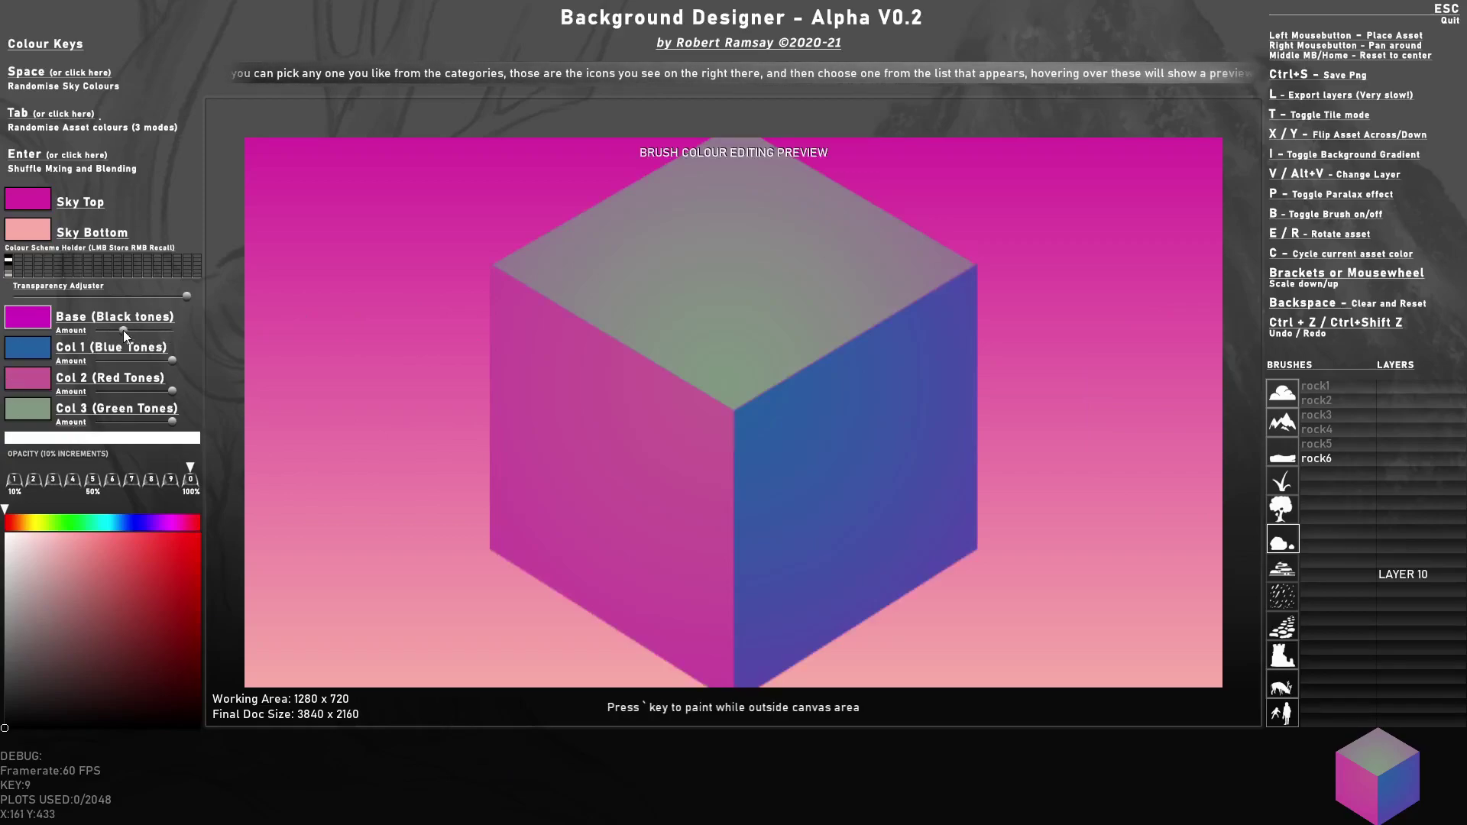
- Tune the brush transparency and base amount, and set the Base colour to black
mouse_move(188, 300)
left_mouse_down()
mouse_move(95, 303)
mouse_move(168, 334)
mouse_move(181, 294)
left_mouse_up()
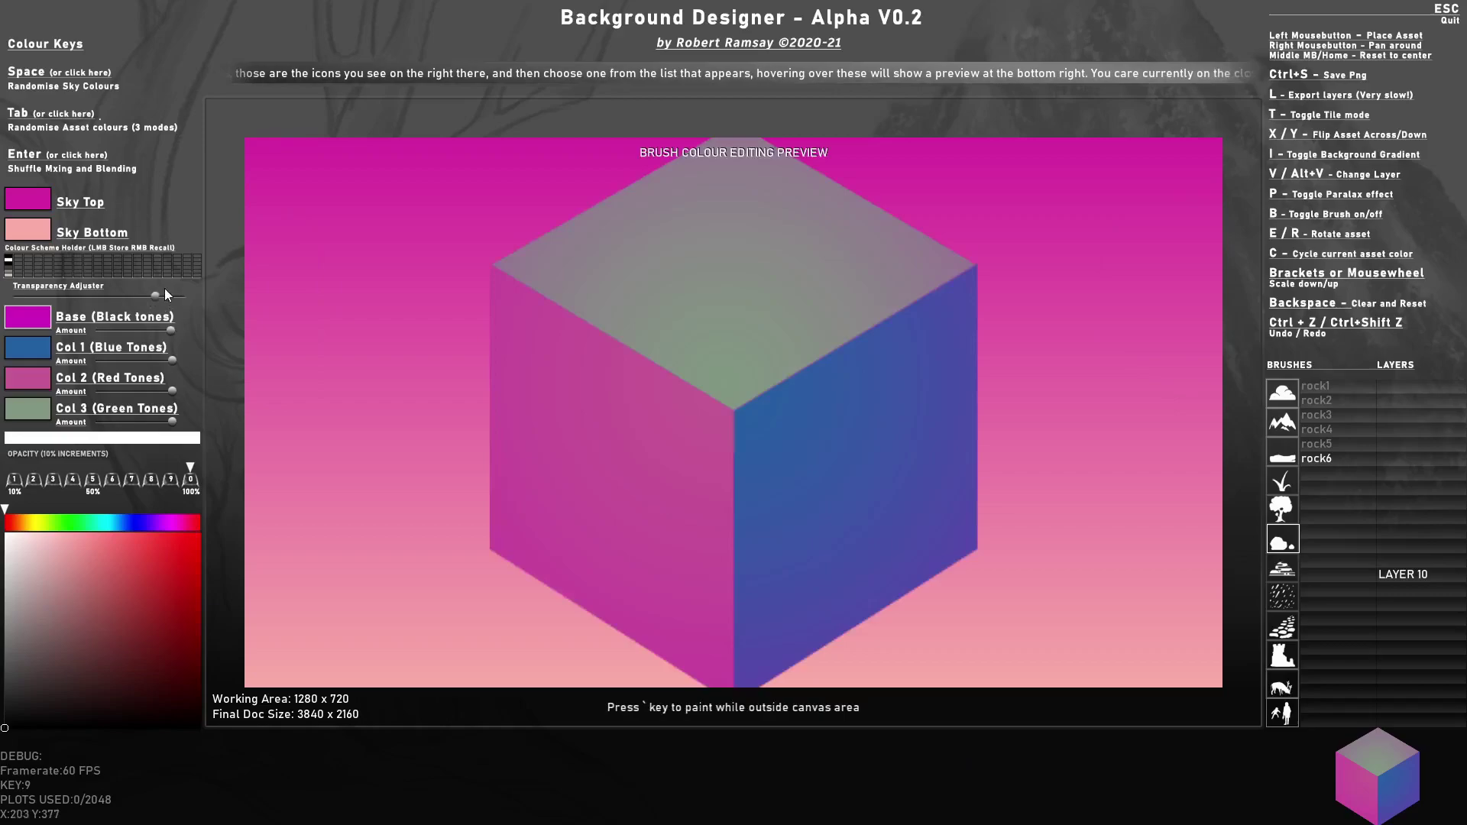
mouse_move(130, 591)
left_mouse_down()
mouse_move(43, 579)
mouse_move(16, 534)
mouse_move(9, 729)
mouse_move(6, 523)
mouse_move(25, 681)
mouse_move(23, 521)
mouse_move(34, 686)
mouse_move(35, 582)
left_mouse_up()
mouse_move(1410, 780)
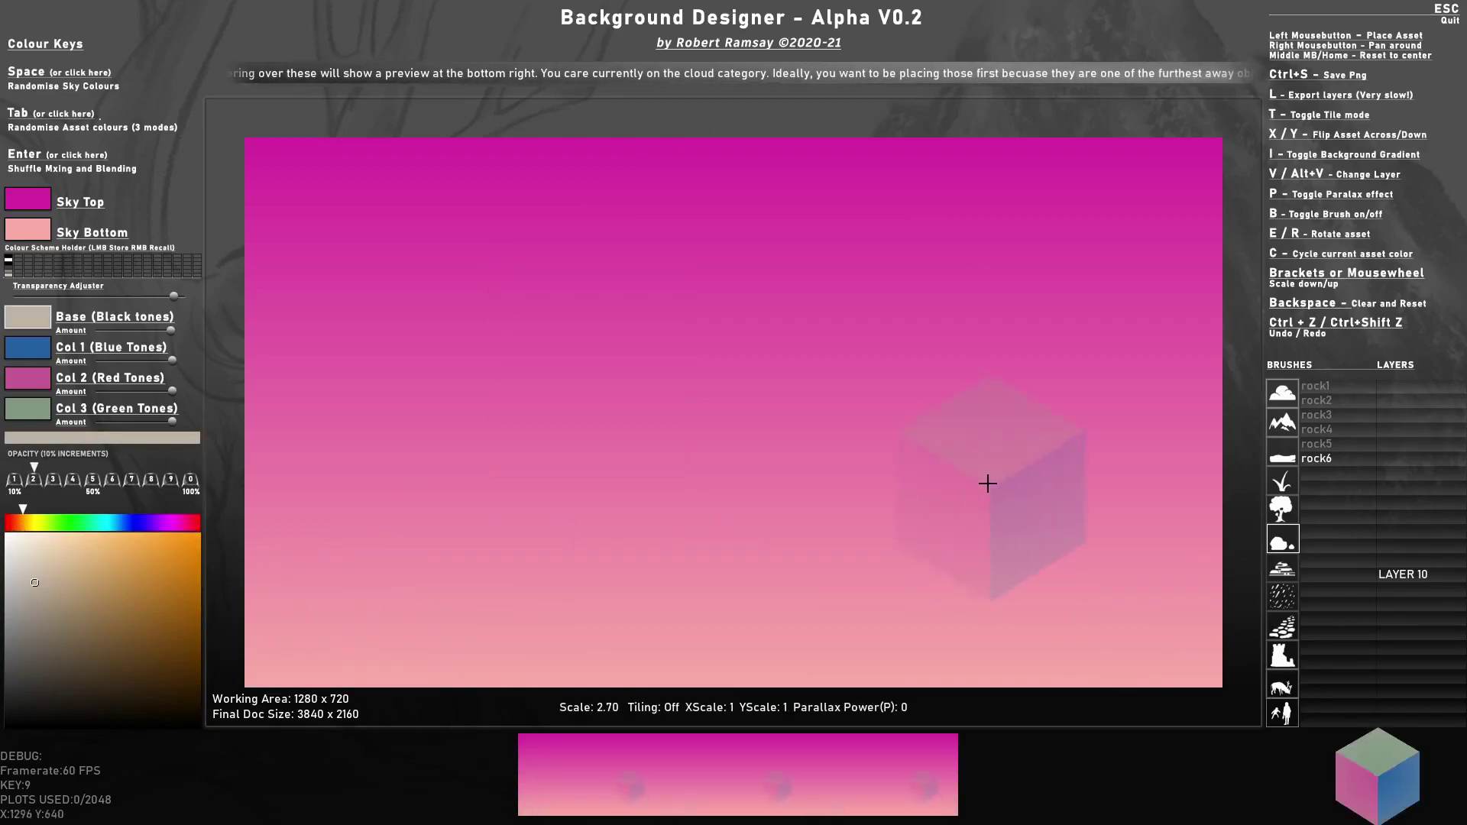
mouse_move(68, 371)
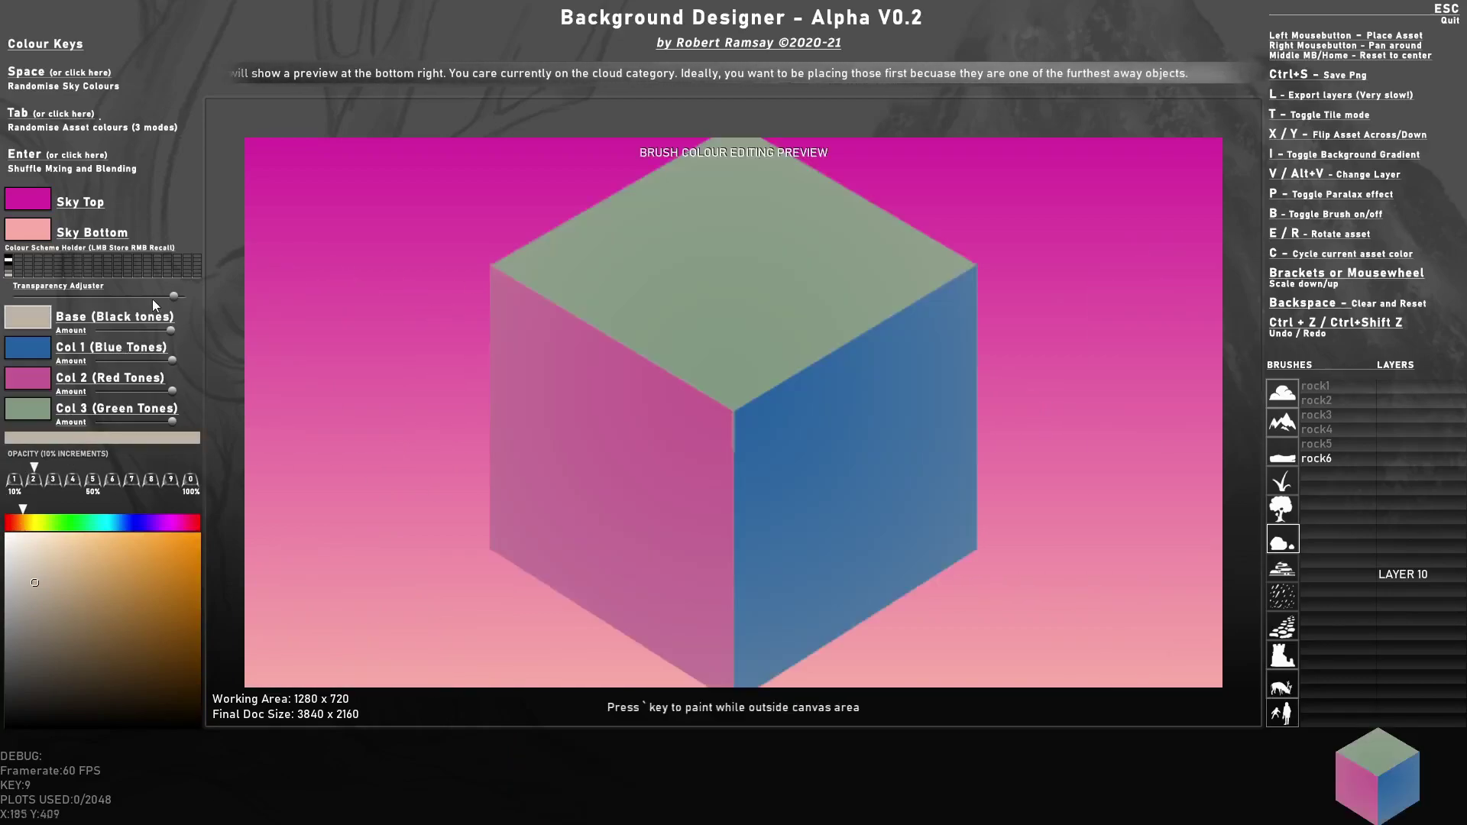
left_click_drag(170, 330, 111, 335)
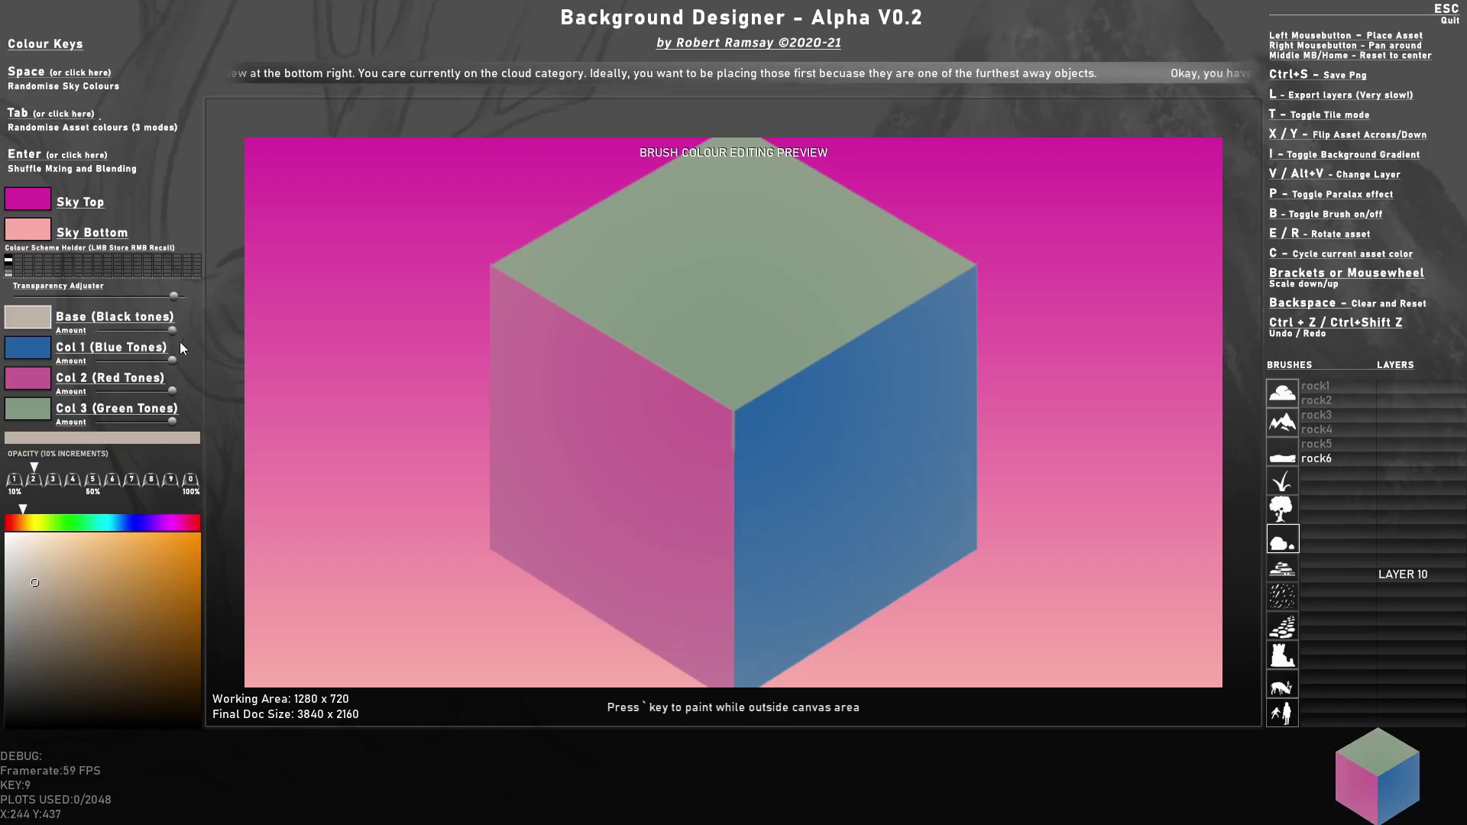
left_click_drag(66, 562, 11, 537)
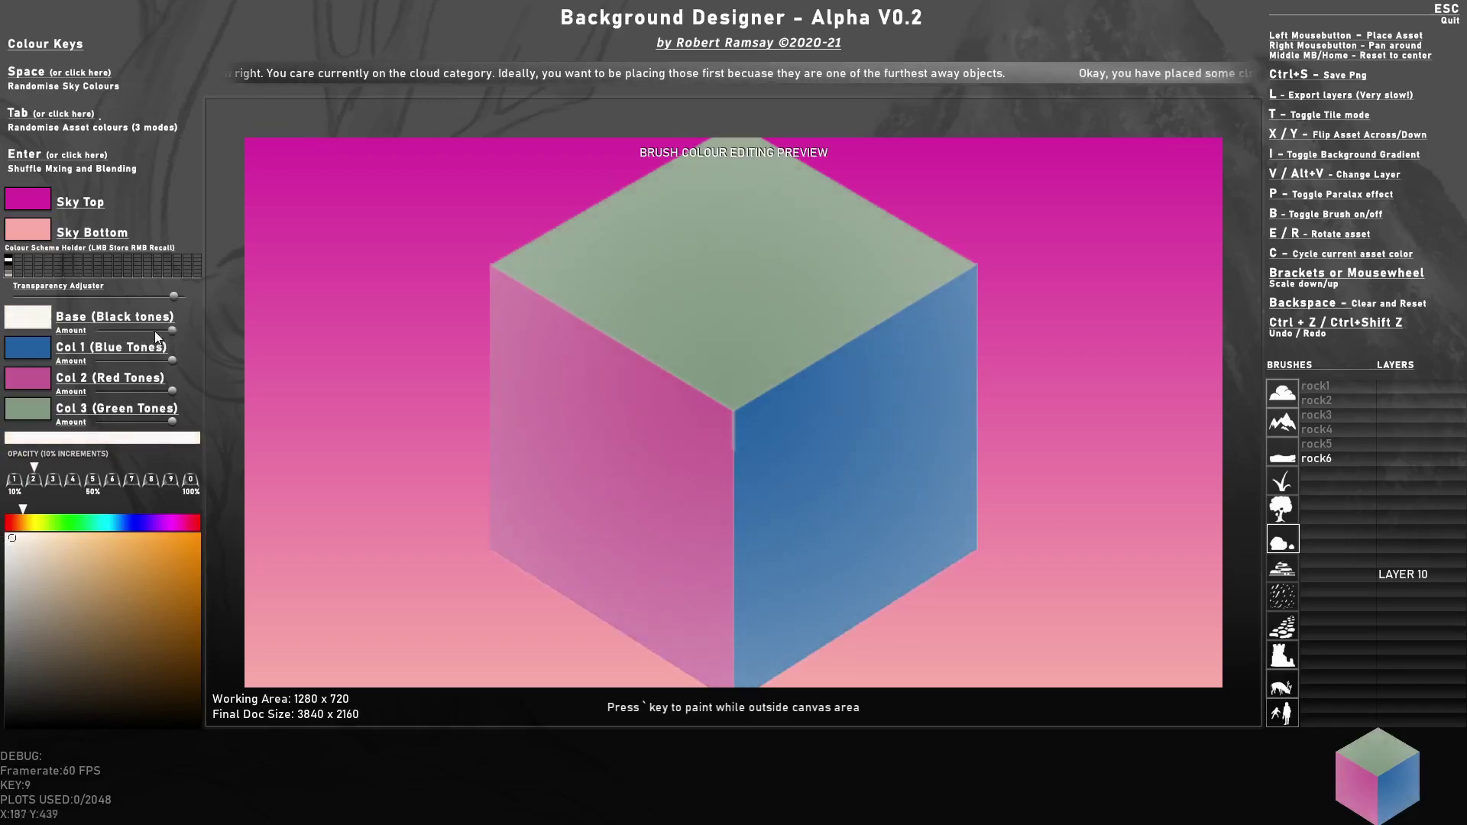
mouse_move(107, 336)
left_mouse_down()
mouse_move(174, 338)
mouse_move(101, 335)
left_mouse_up()
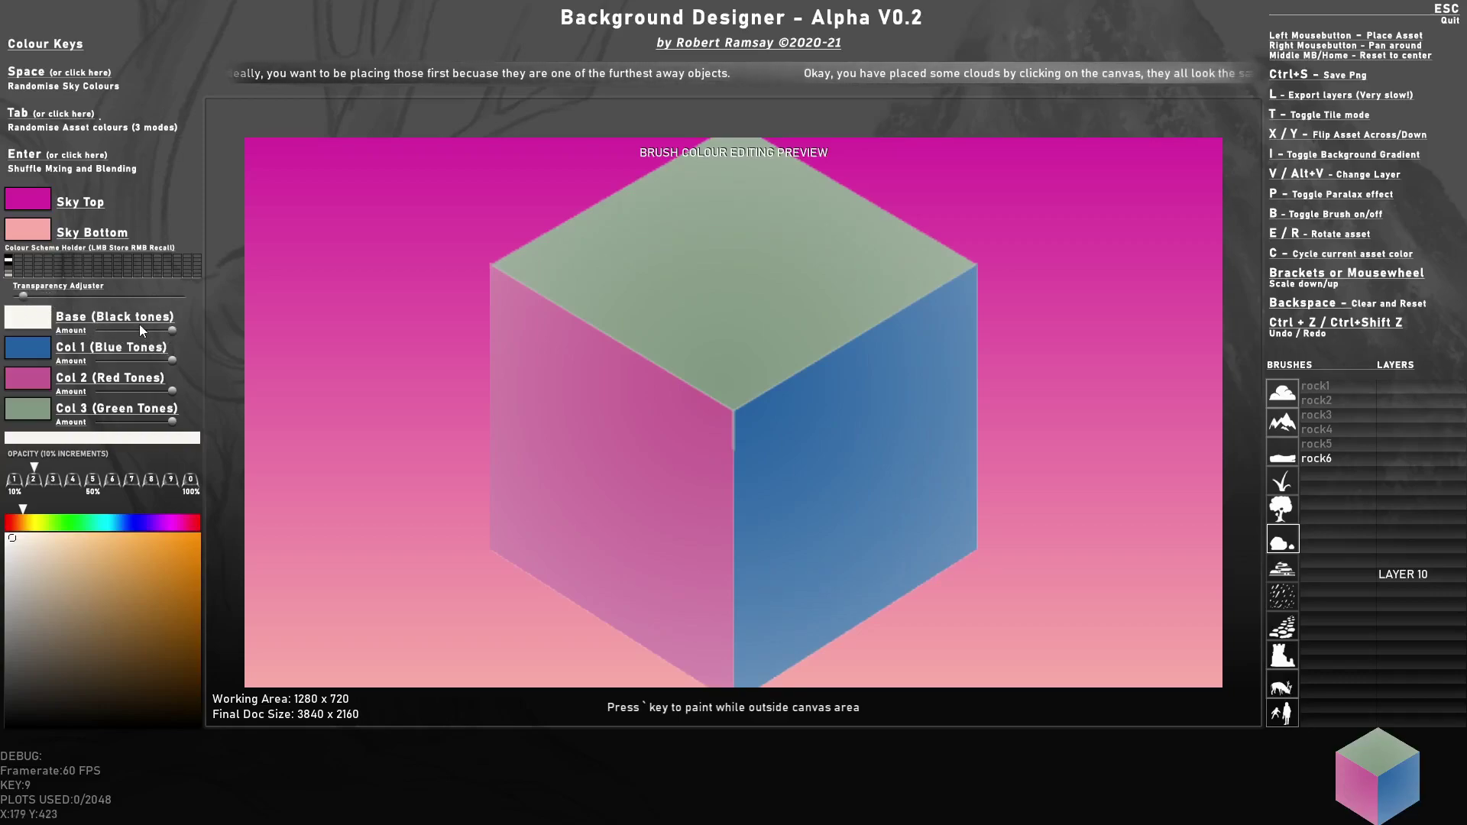
left_click_drag(139, 329, 94, 336)
left_click_drag(34, 298, 11, 297)
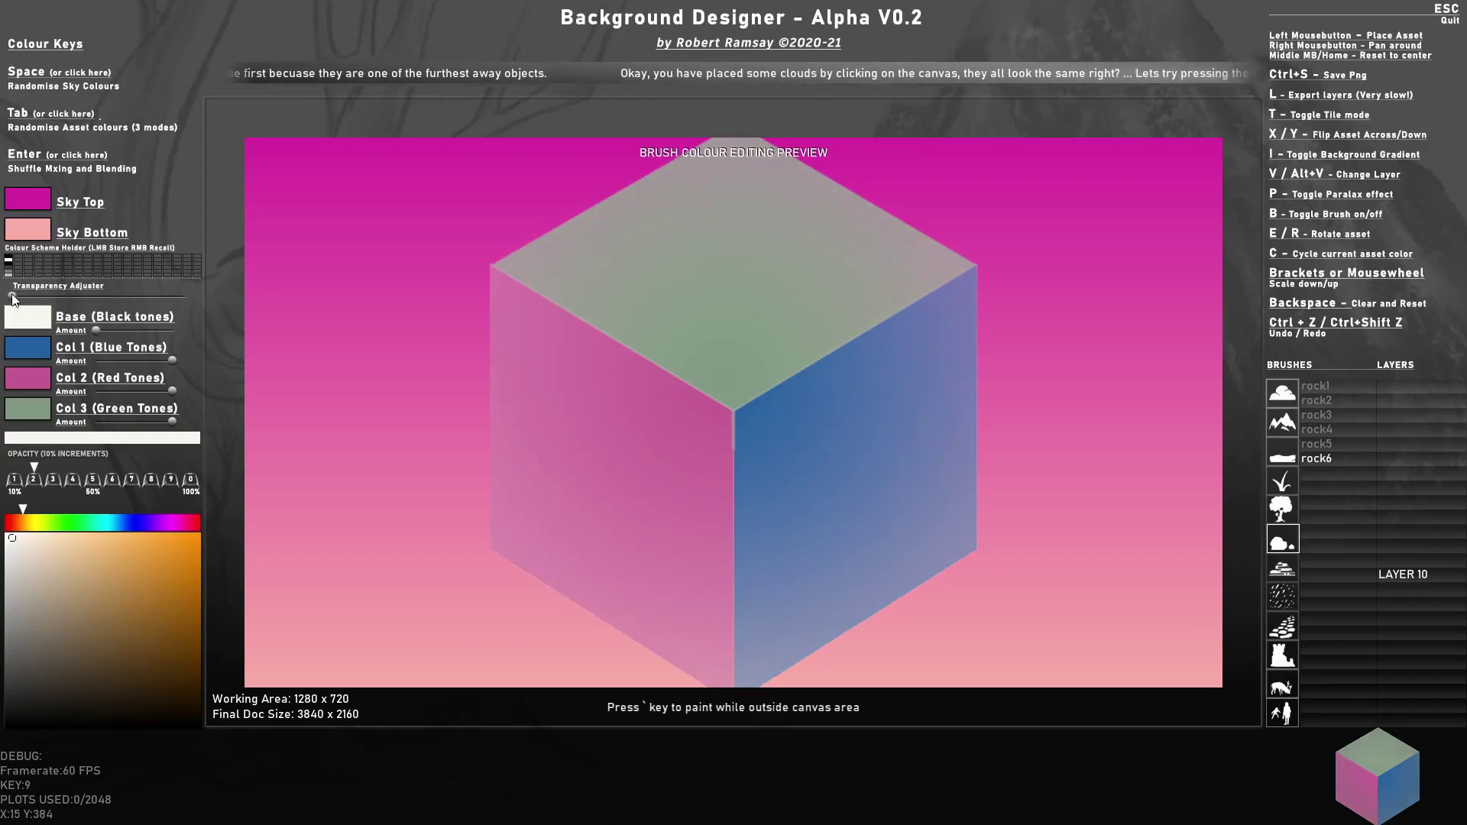
mouse_move(65, 634)
left_mouse_down()
mouse_move(16, 688)
mouse_move(3, 739)
mouse_move(11, 731)
left_mouse_up()
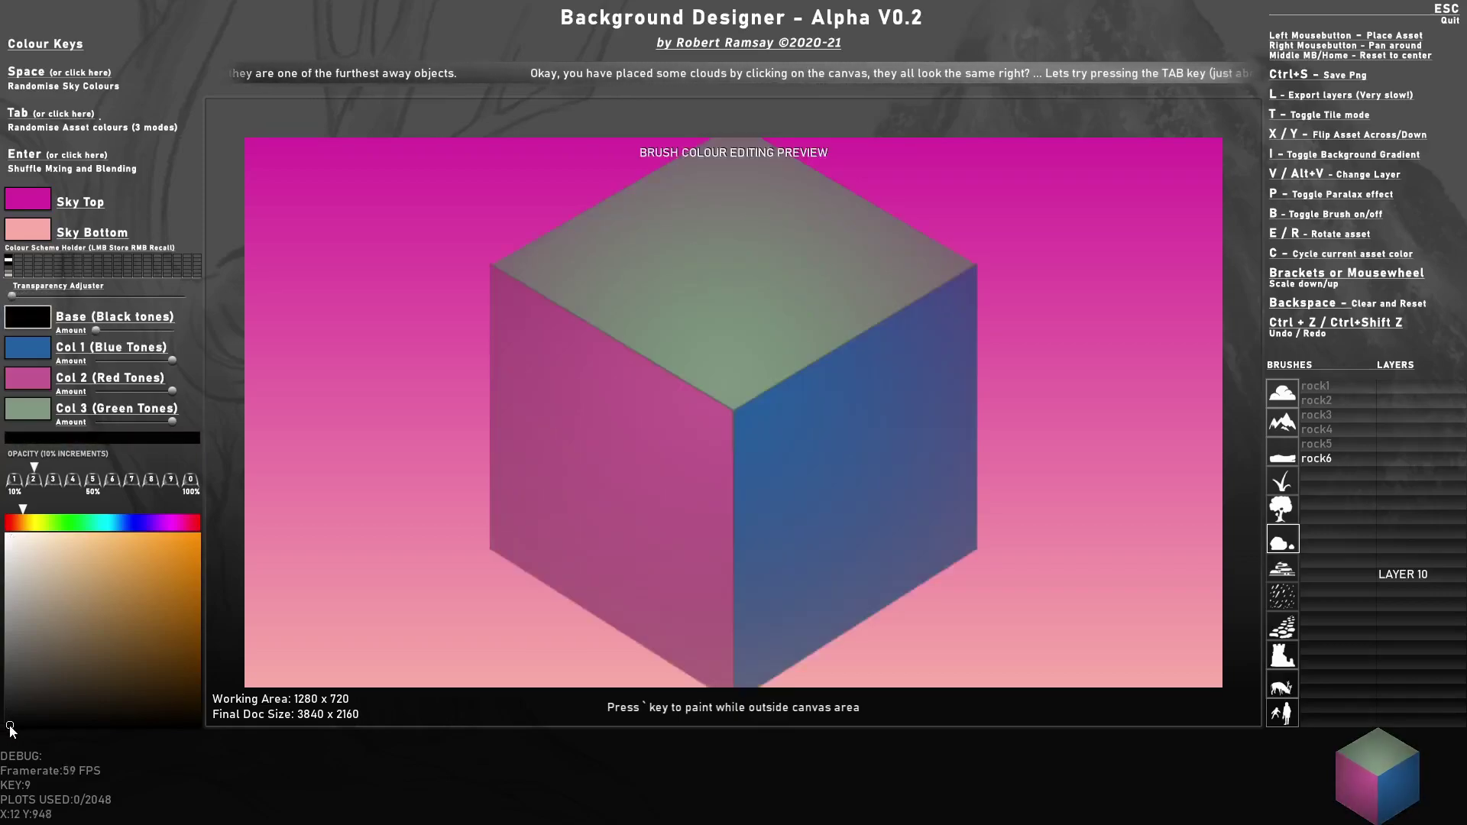
left_click_drag(98, 329, 177, 336)
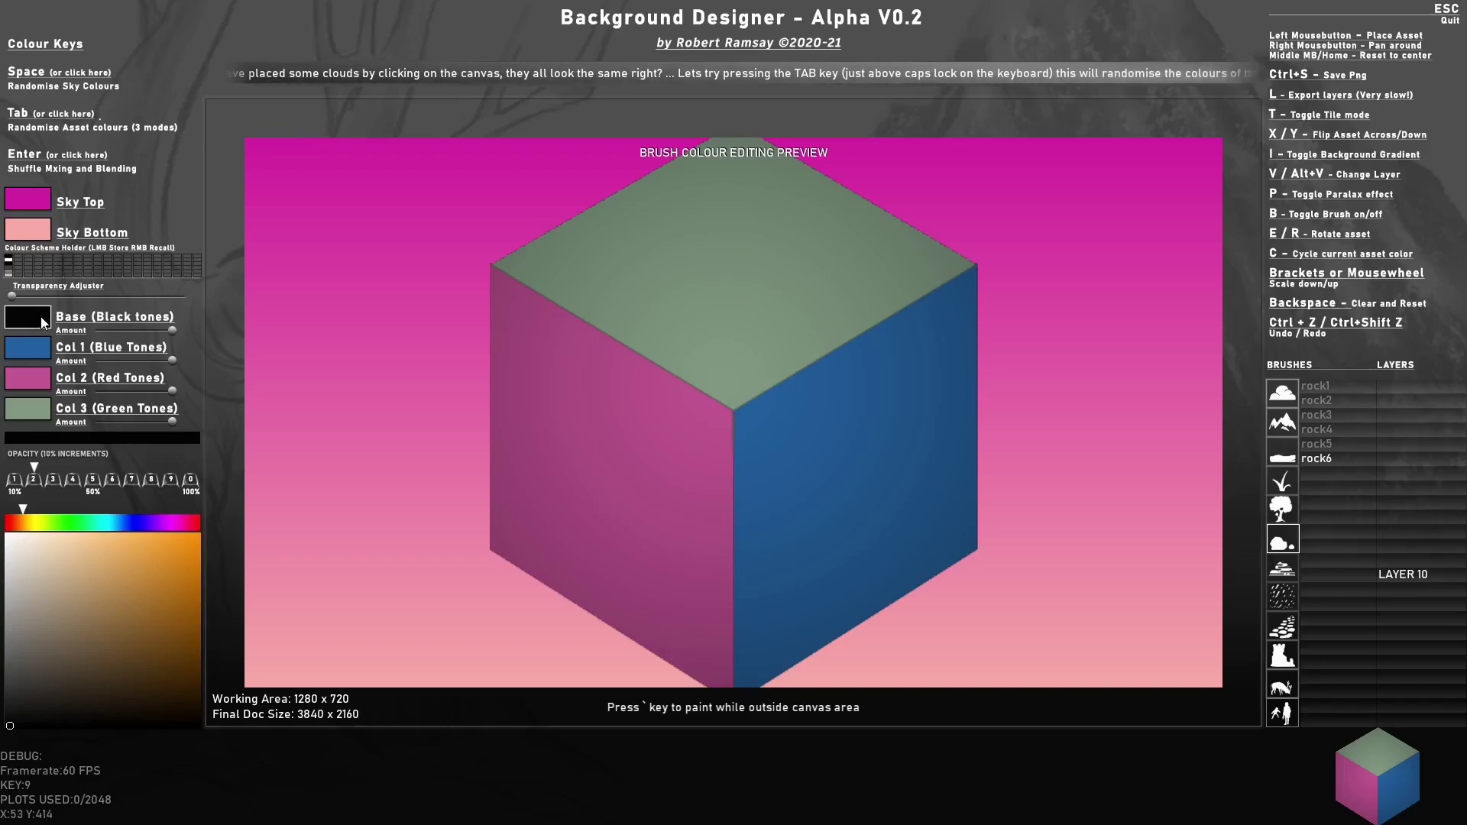
left_click_drag(13, 296, 60, 298)
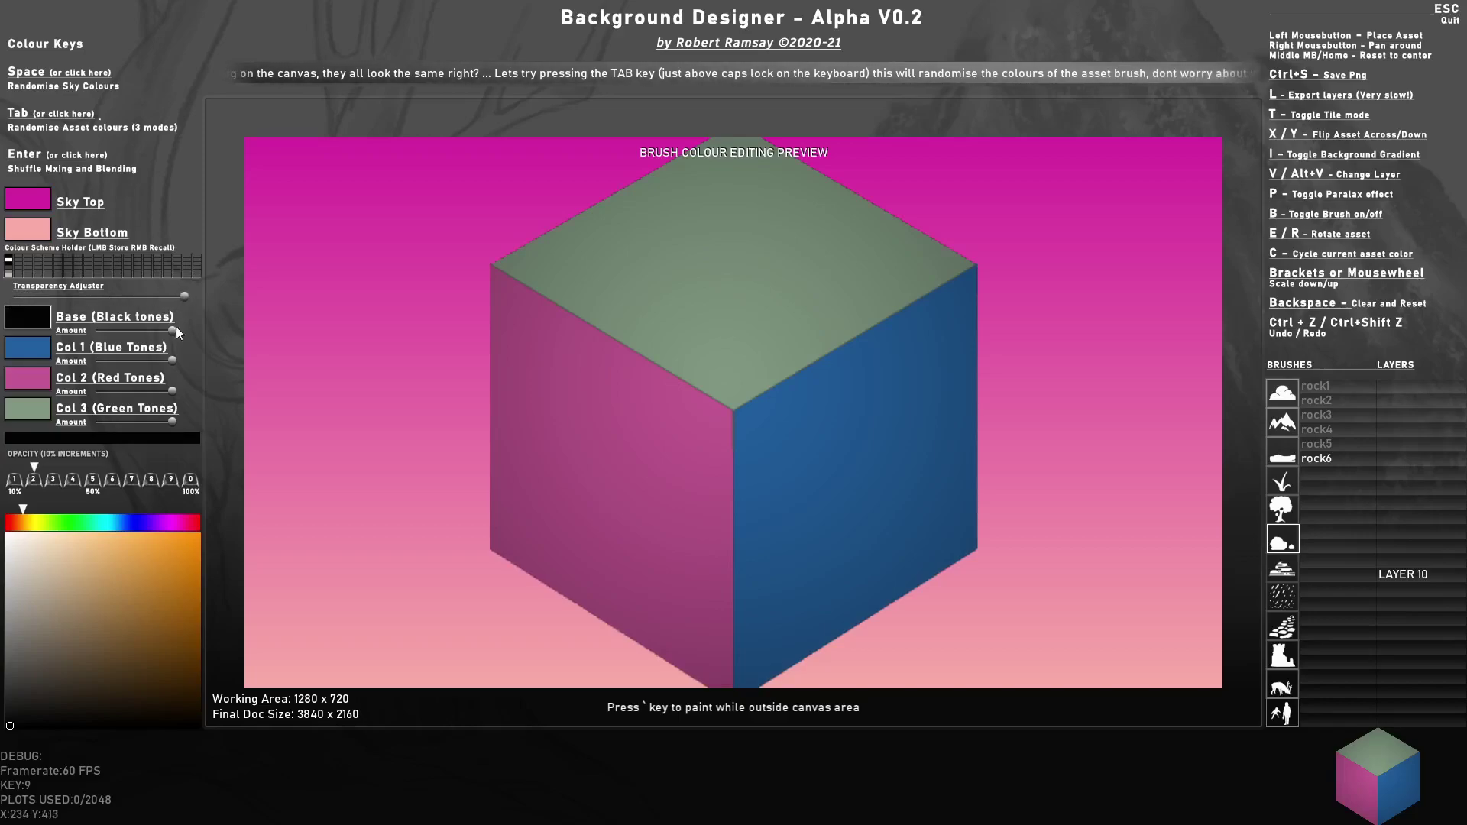
- Set Col 1 to mint green, Col 2 to pale pink and Col 3 to near-white
left_click(32, 350)
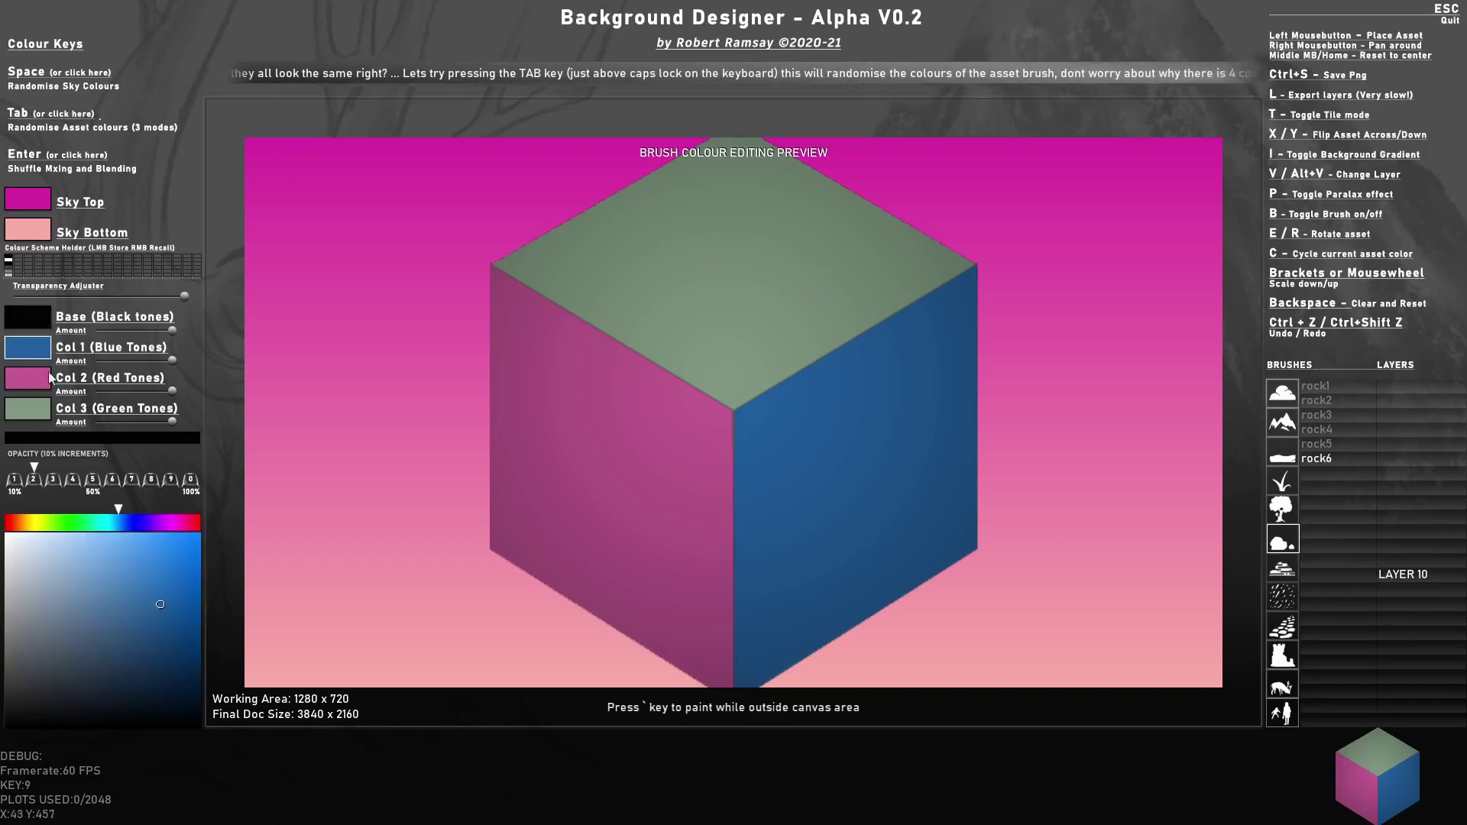
left_click(158, 566)
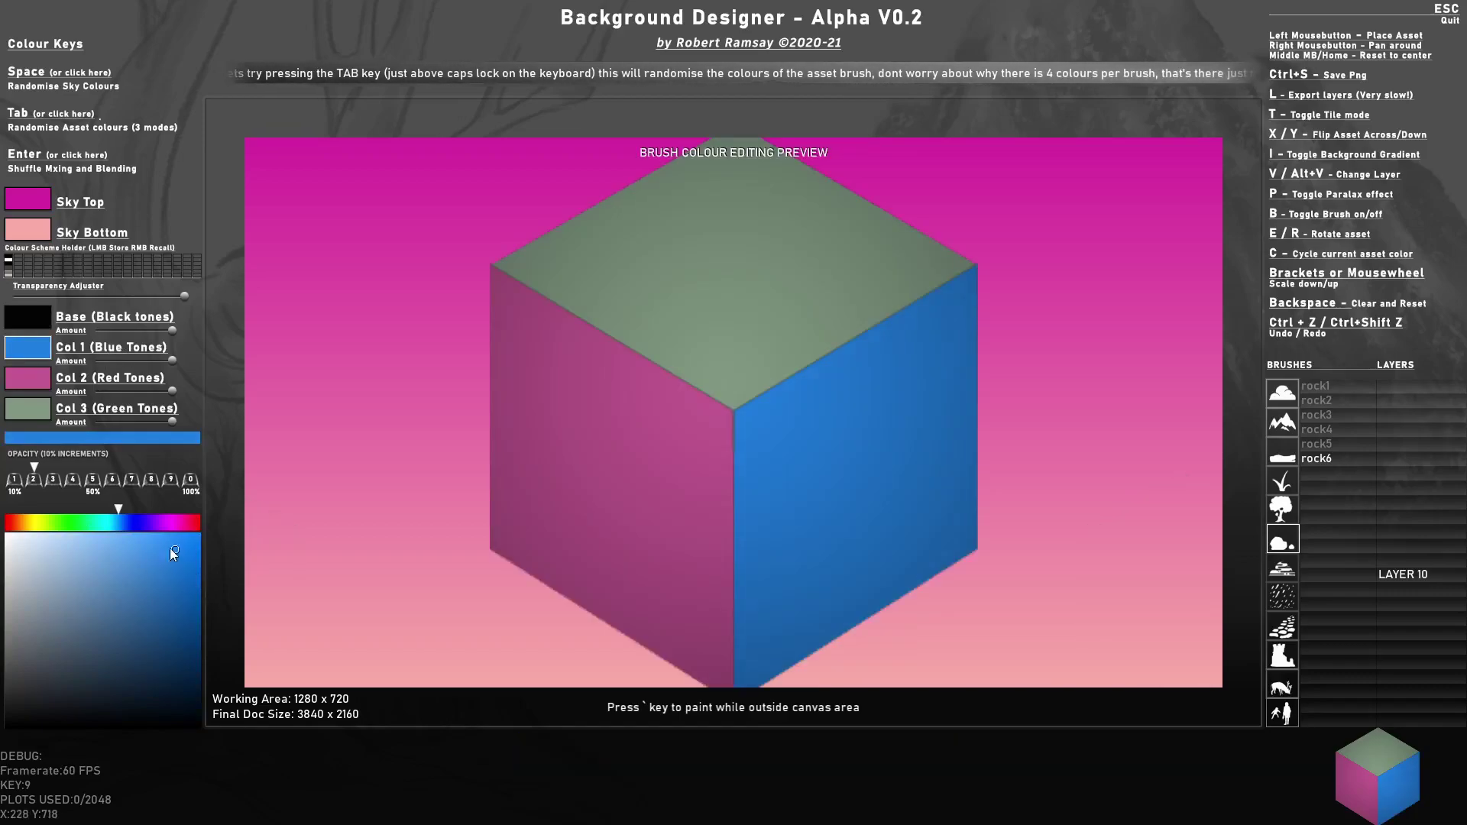
left_click(130, 553)
mouse_move(136, 526)
left_mouse_down()
mouse_move(176, 530)
mouse_move(38, 538)
mouse_move(76, 538)
left_mouse_up()
left_click(31, 387)
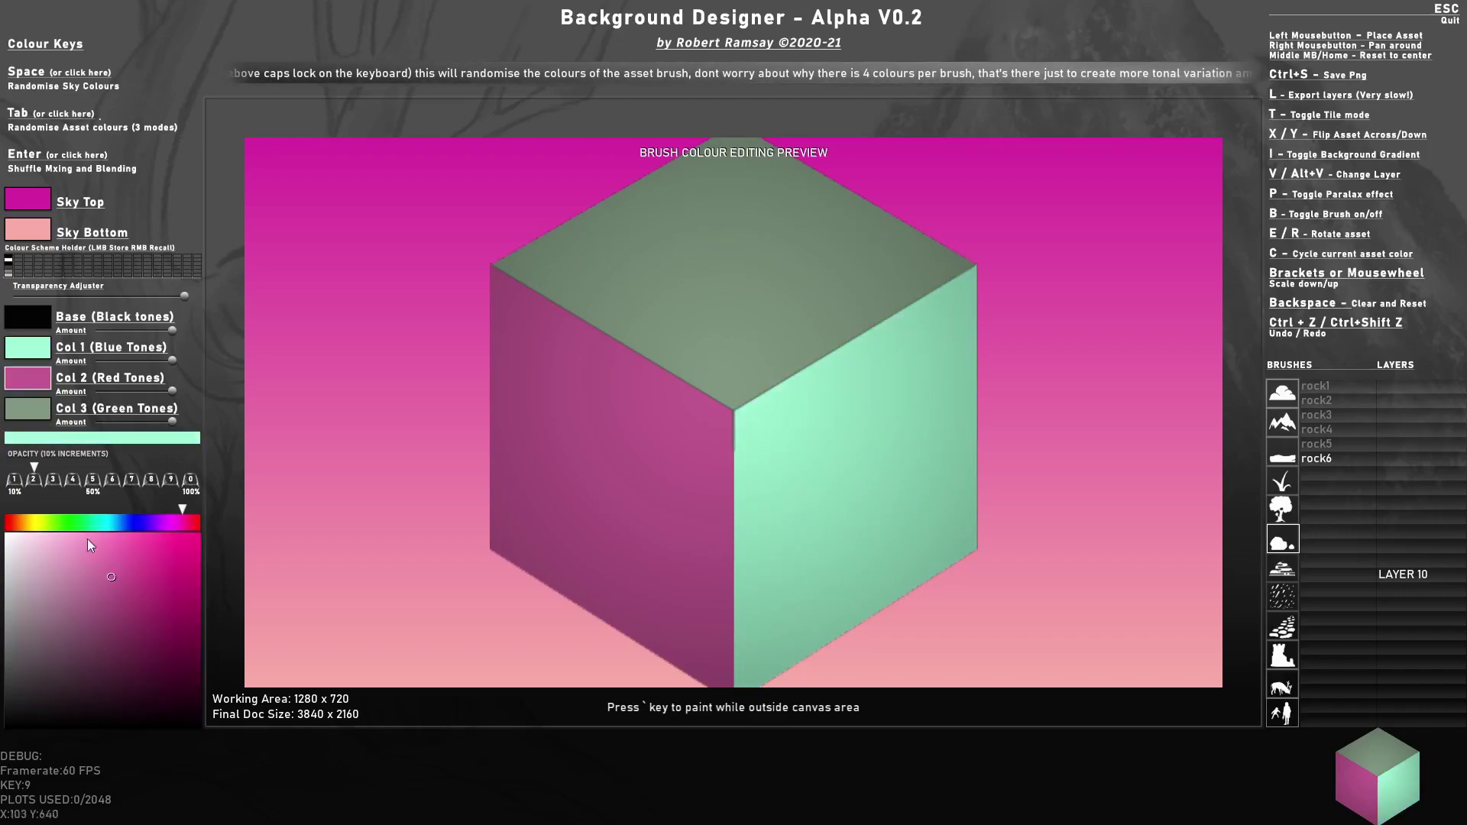
left_click(35, 553)
mouse_move(26, 553)
left_mouse_down()
mouse_move(10, 534)
mouse_move(11, 552)
left_mouse_up()
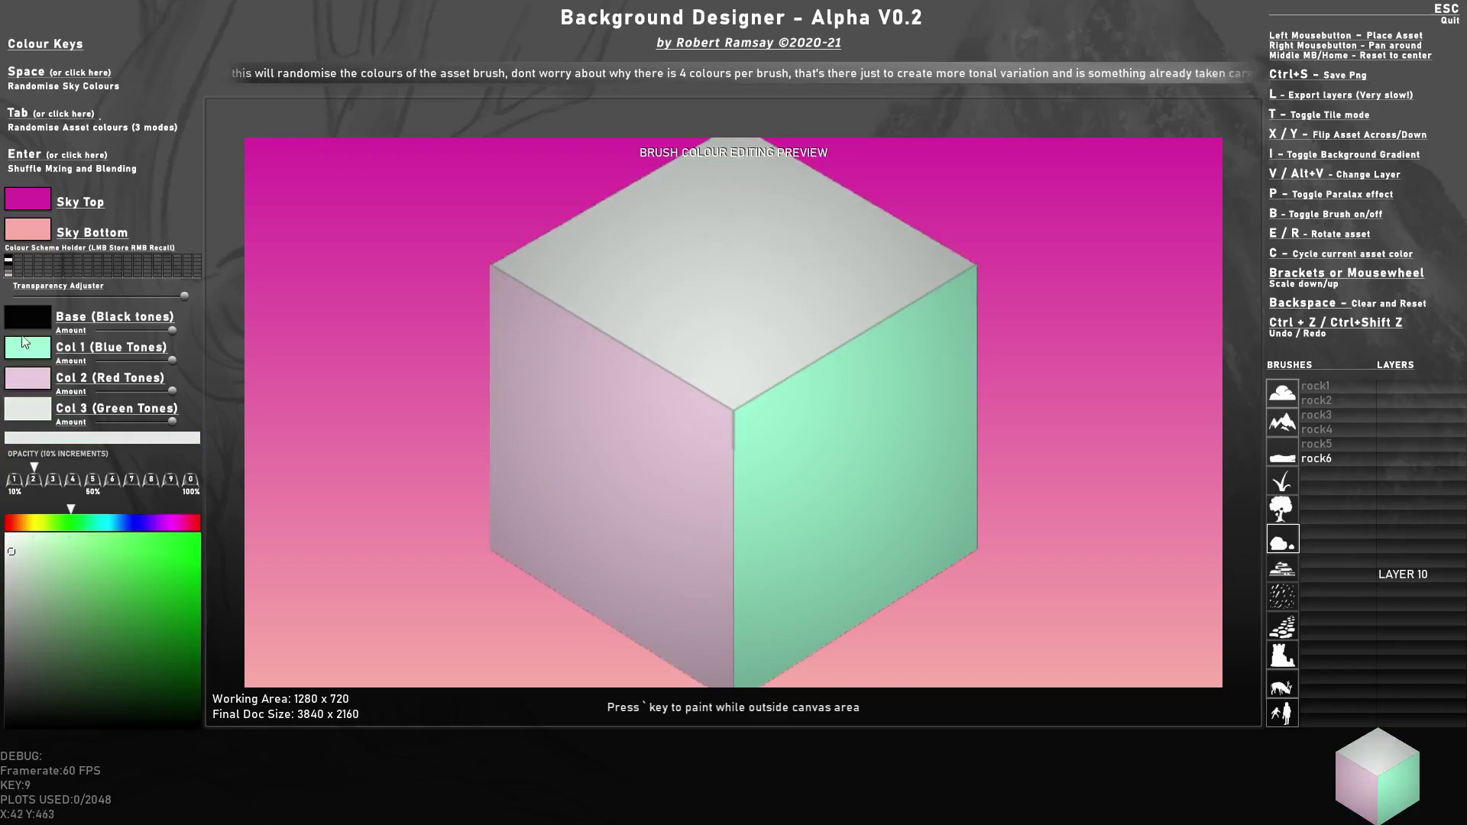
- Store the current scheme and cycle through the stored grey, magenta-pink and pink schemes
left_click(19, 268)
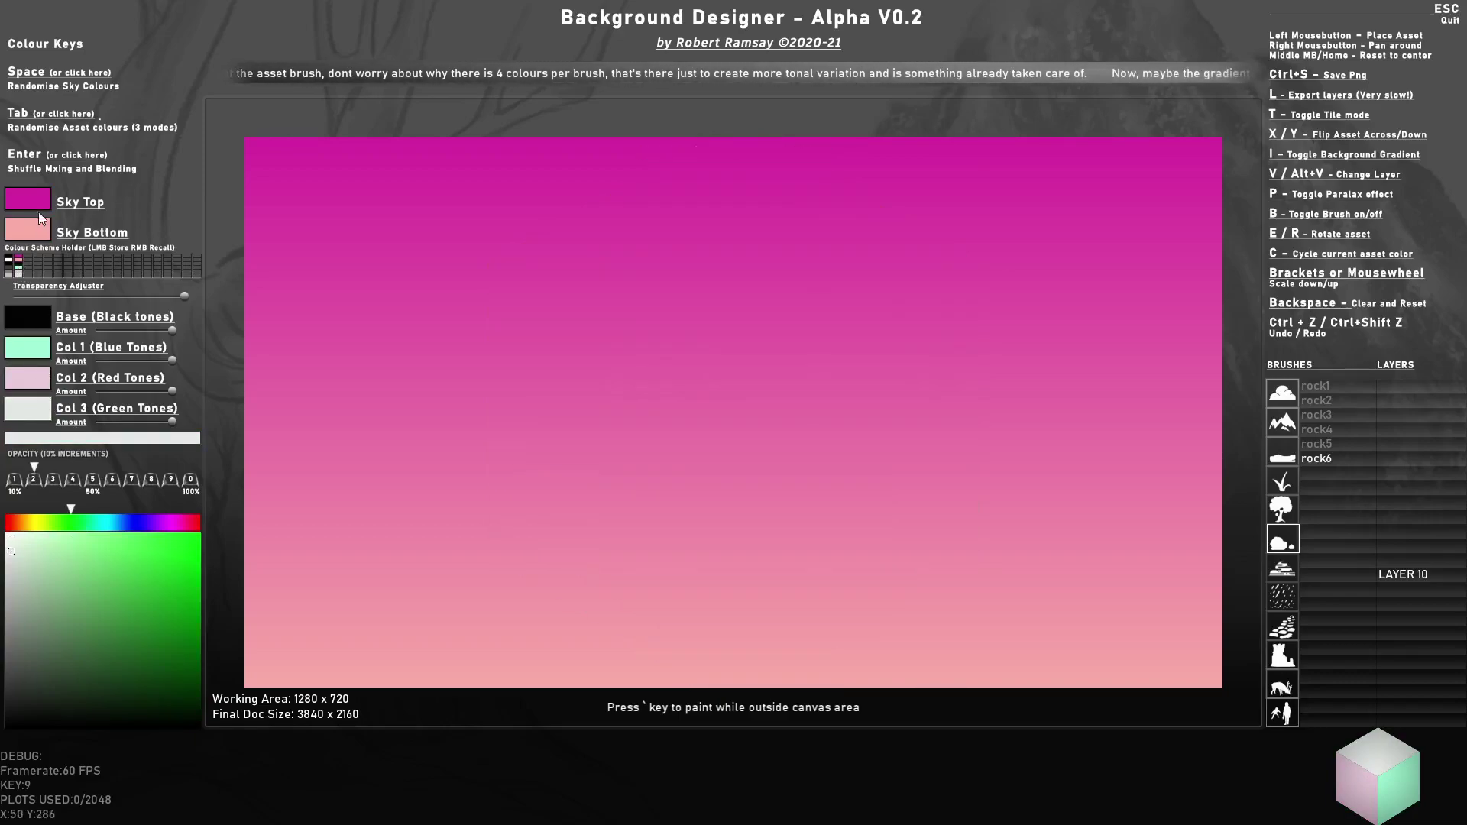
right_click(9, 267)
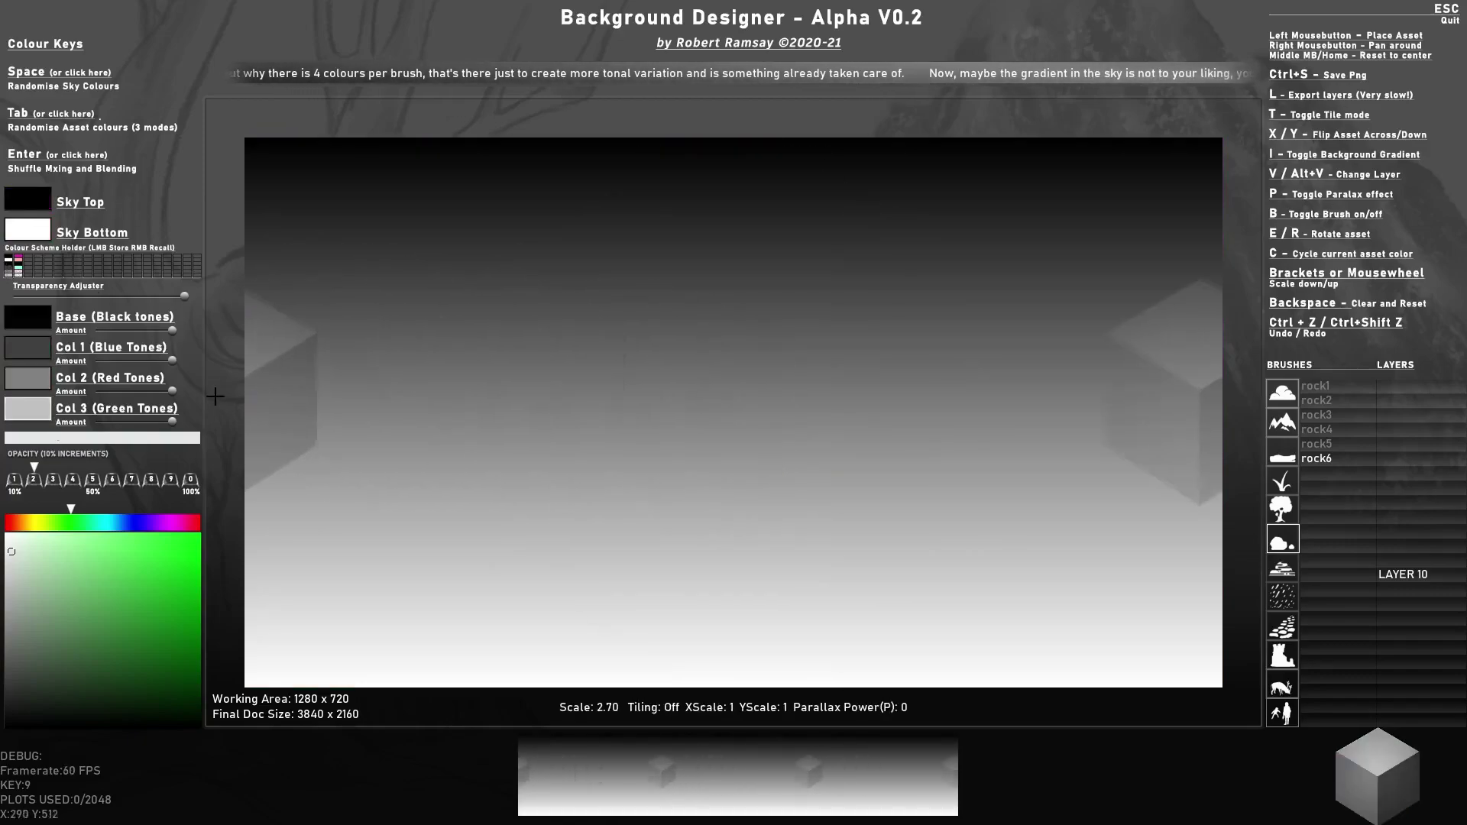
right_click(19, 265)
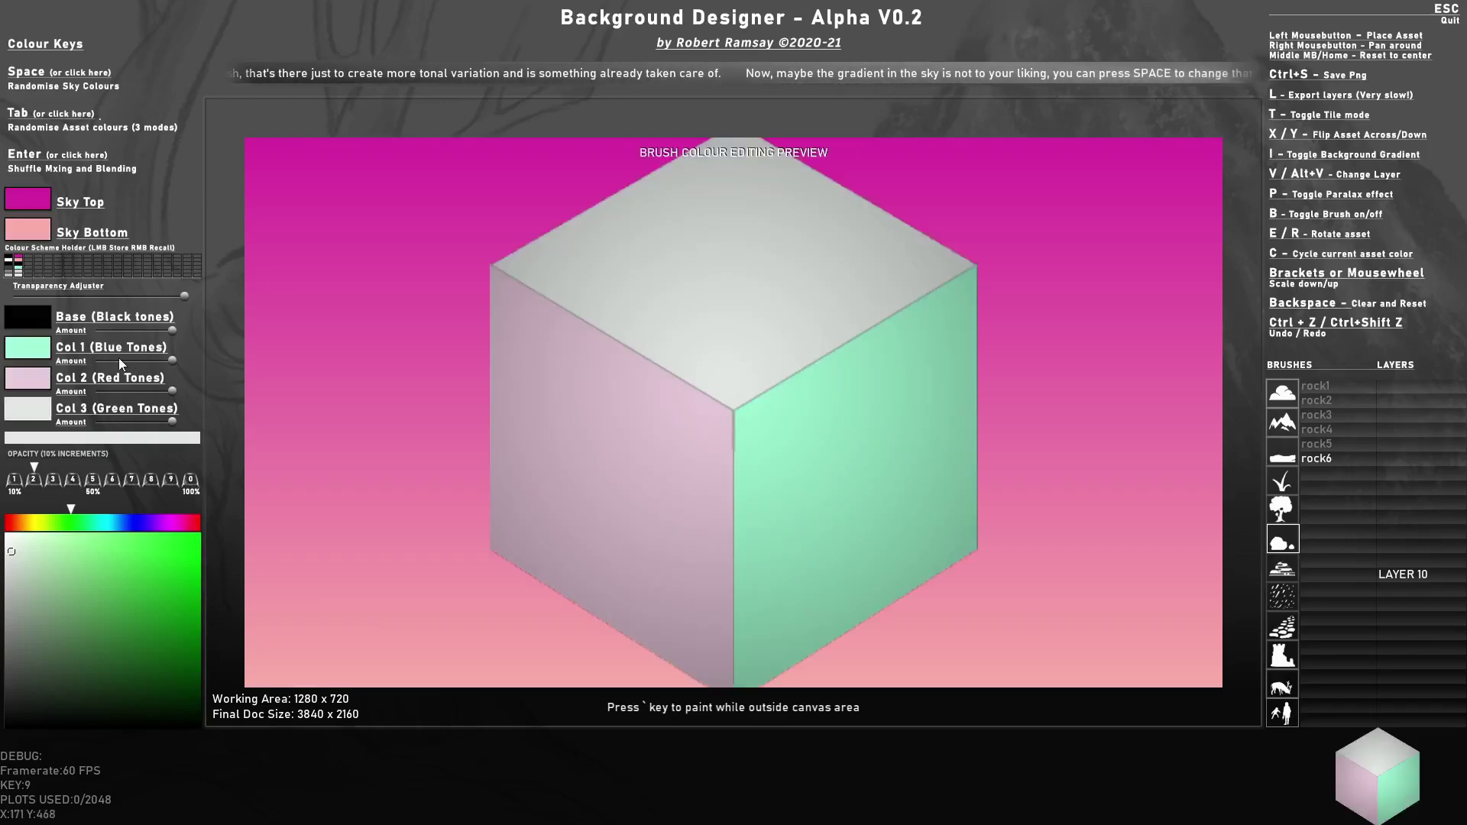
key("Tab")
key("Tab")
key("Tab")
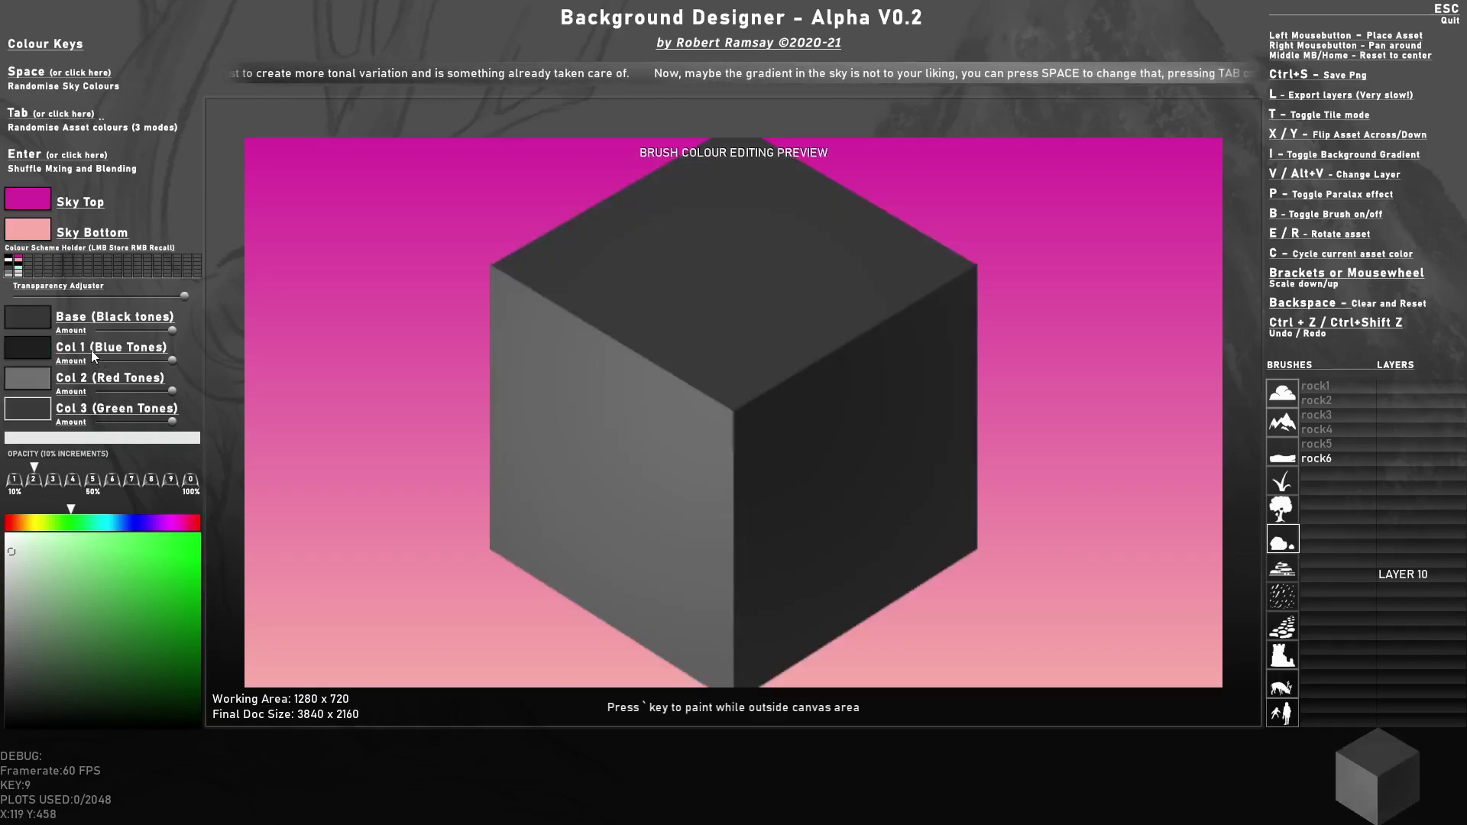
right_click(19, 270)
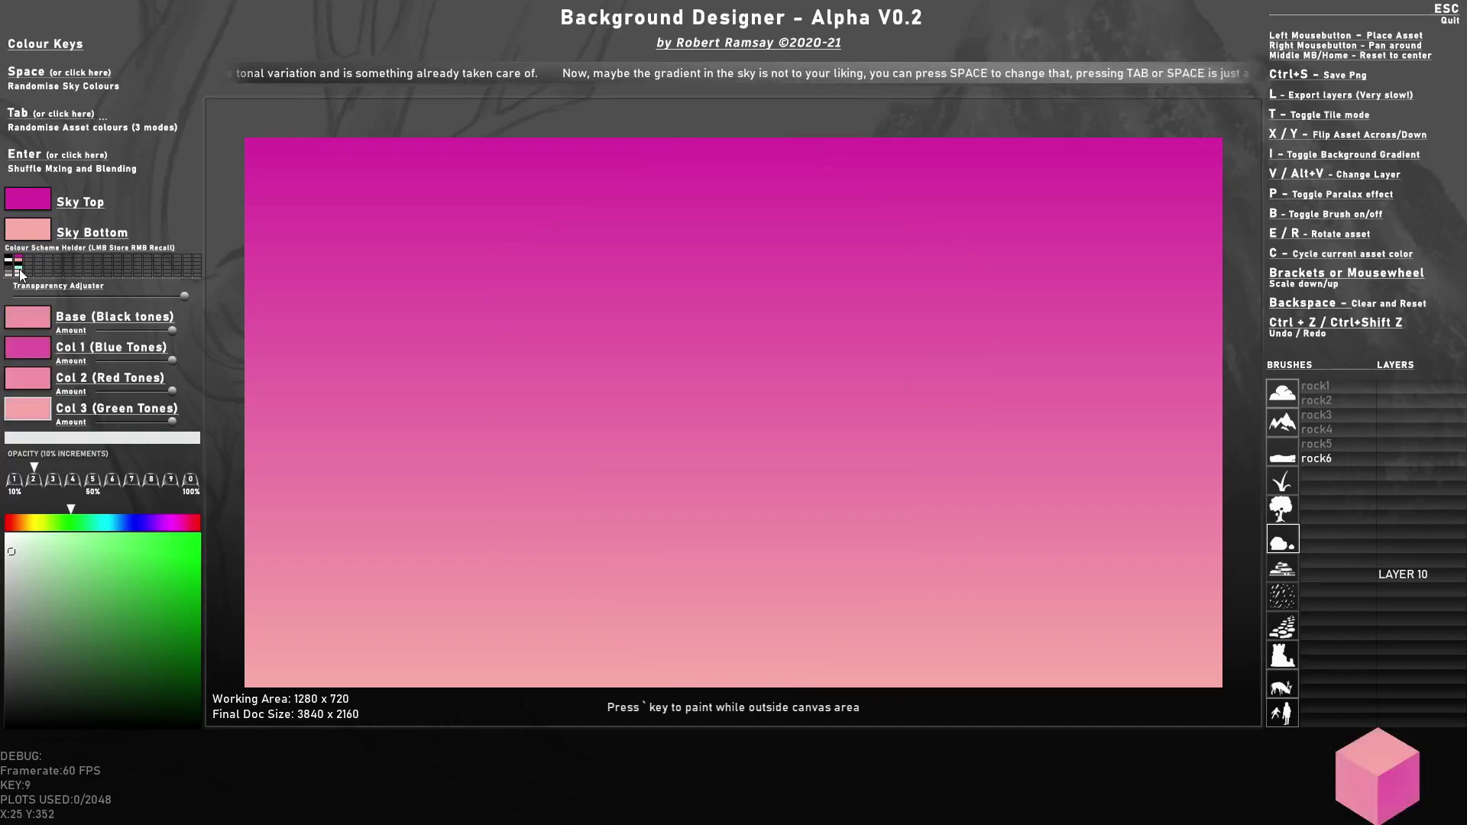
left_click(19, 270)
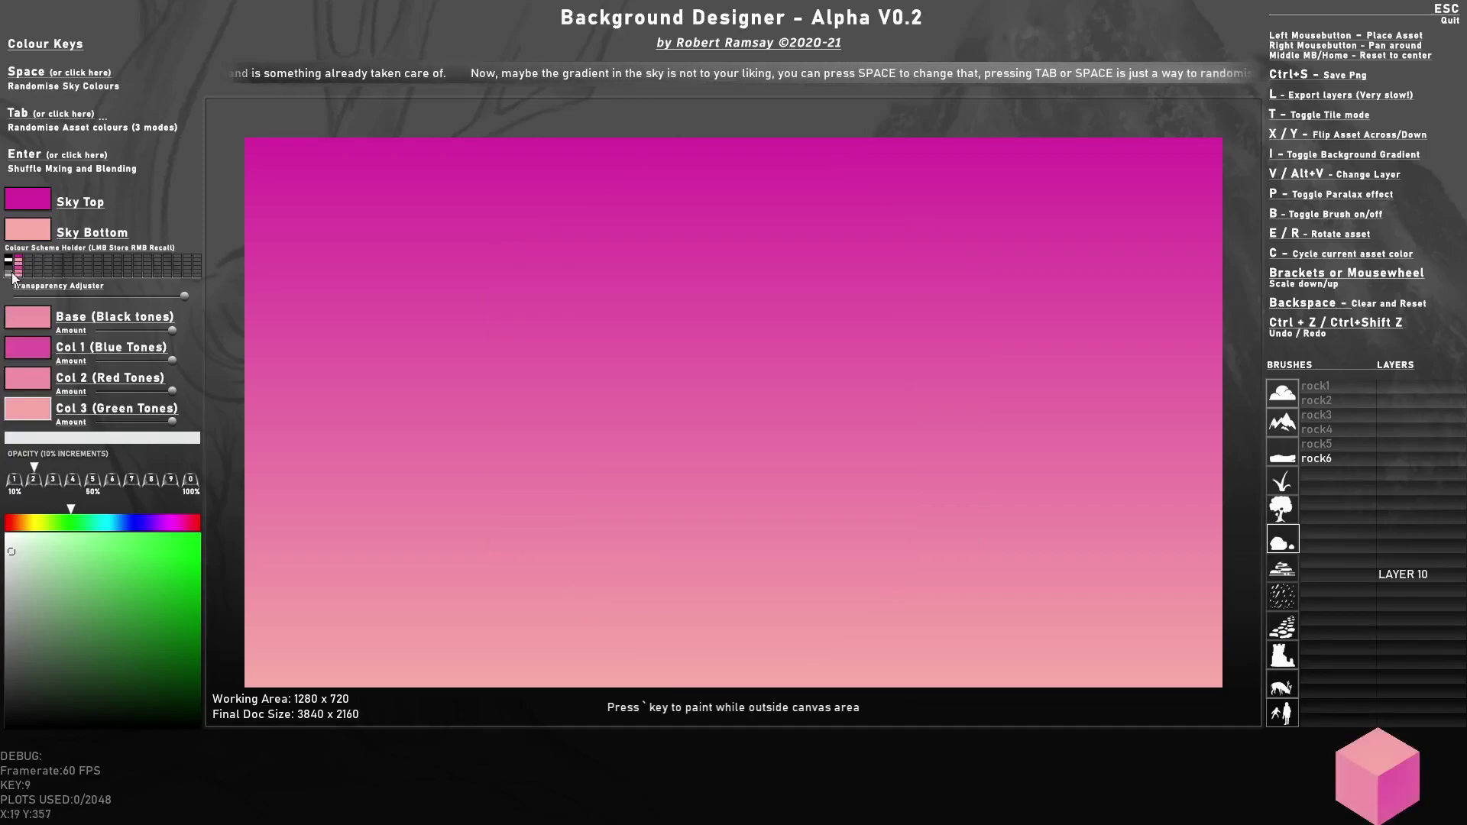
- Recall the black-to-white greyscale scheme and save it in the second and sixth slots
right_click(8, 270)
left_click(20, 269)
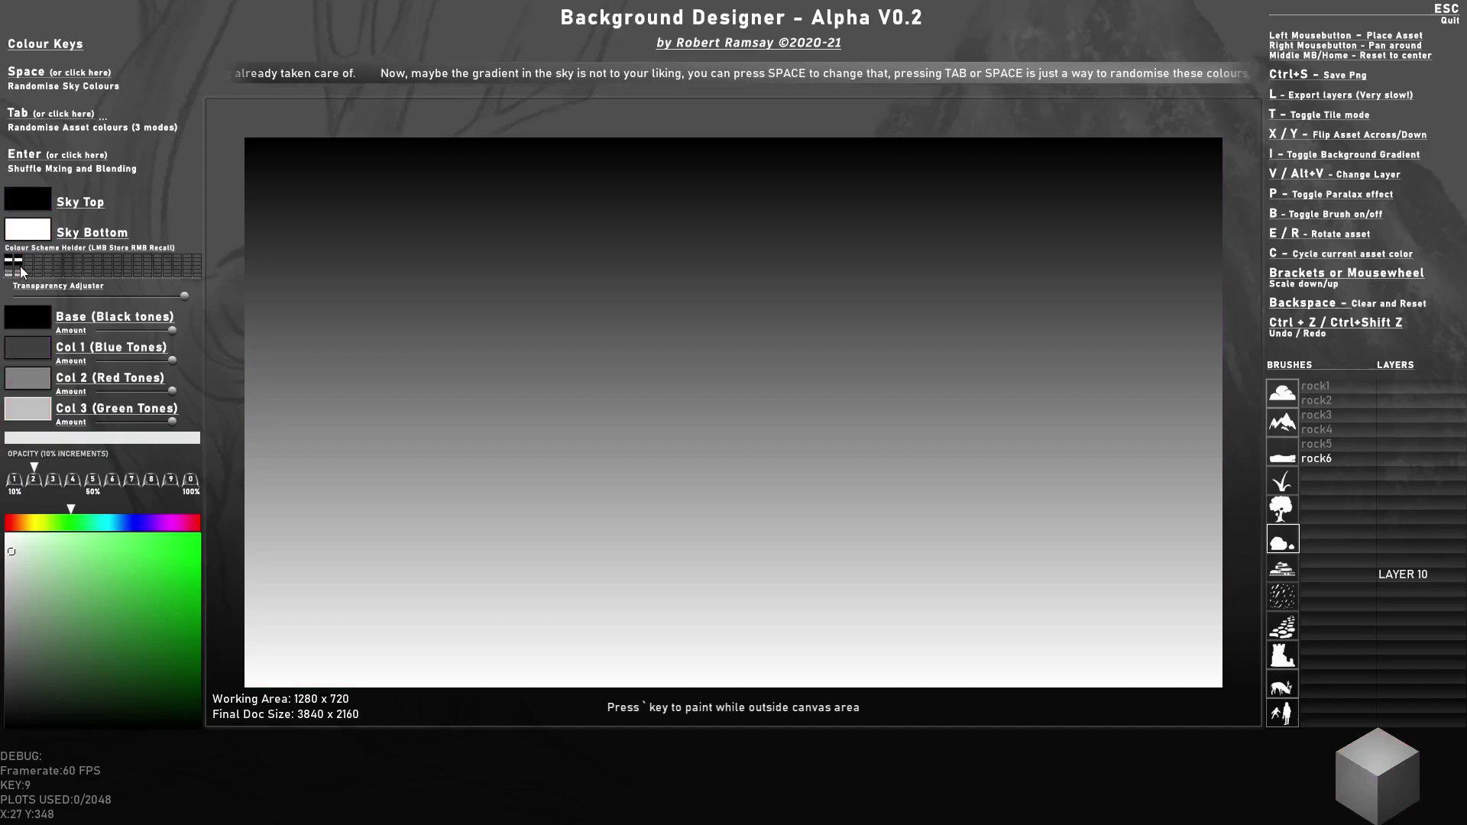
left_click(61, 269)
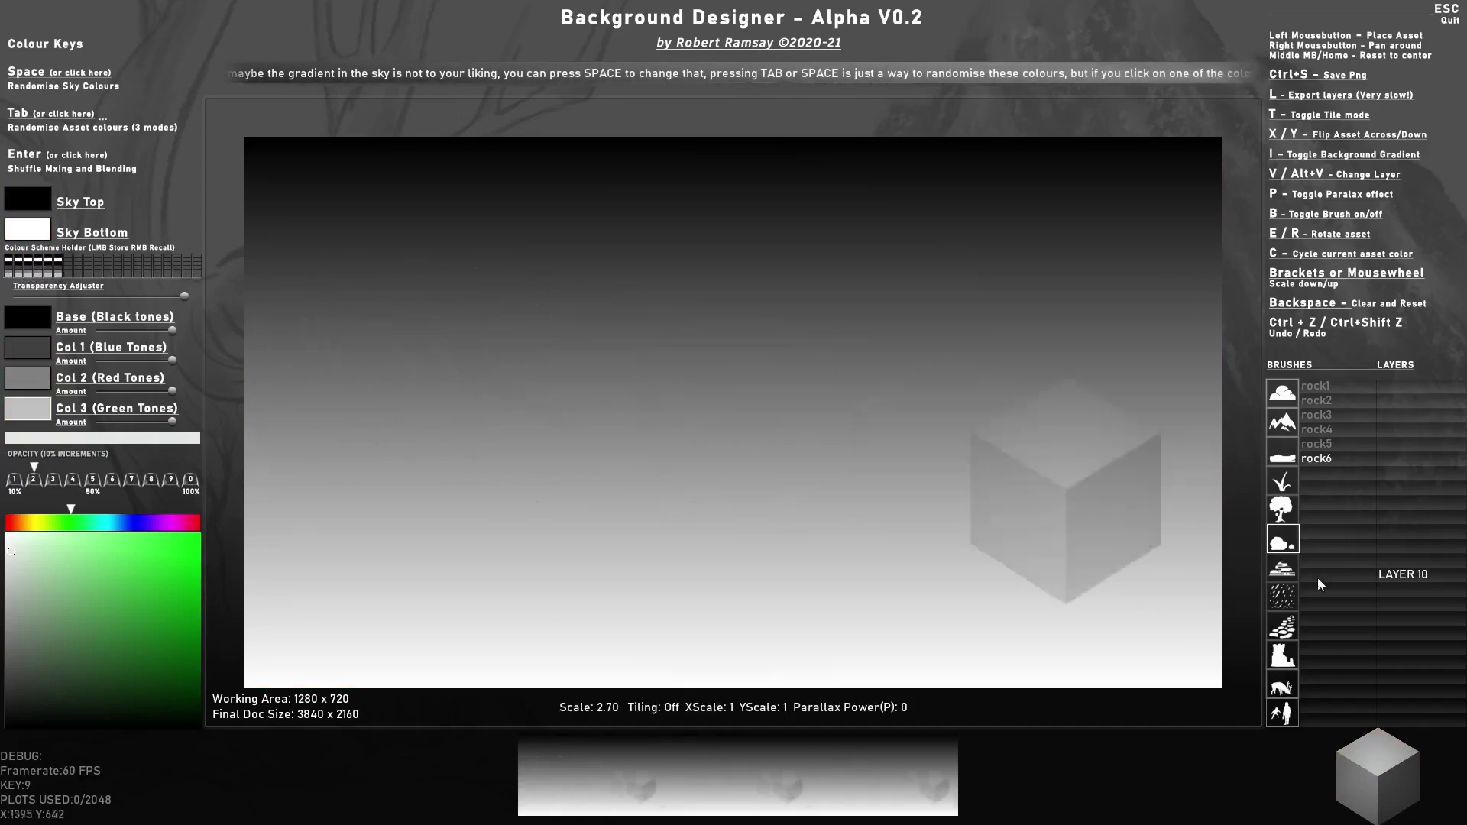
- Switch to tree painting and set the Base colour to dark brown
left_click(1286, 501)
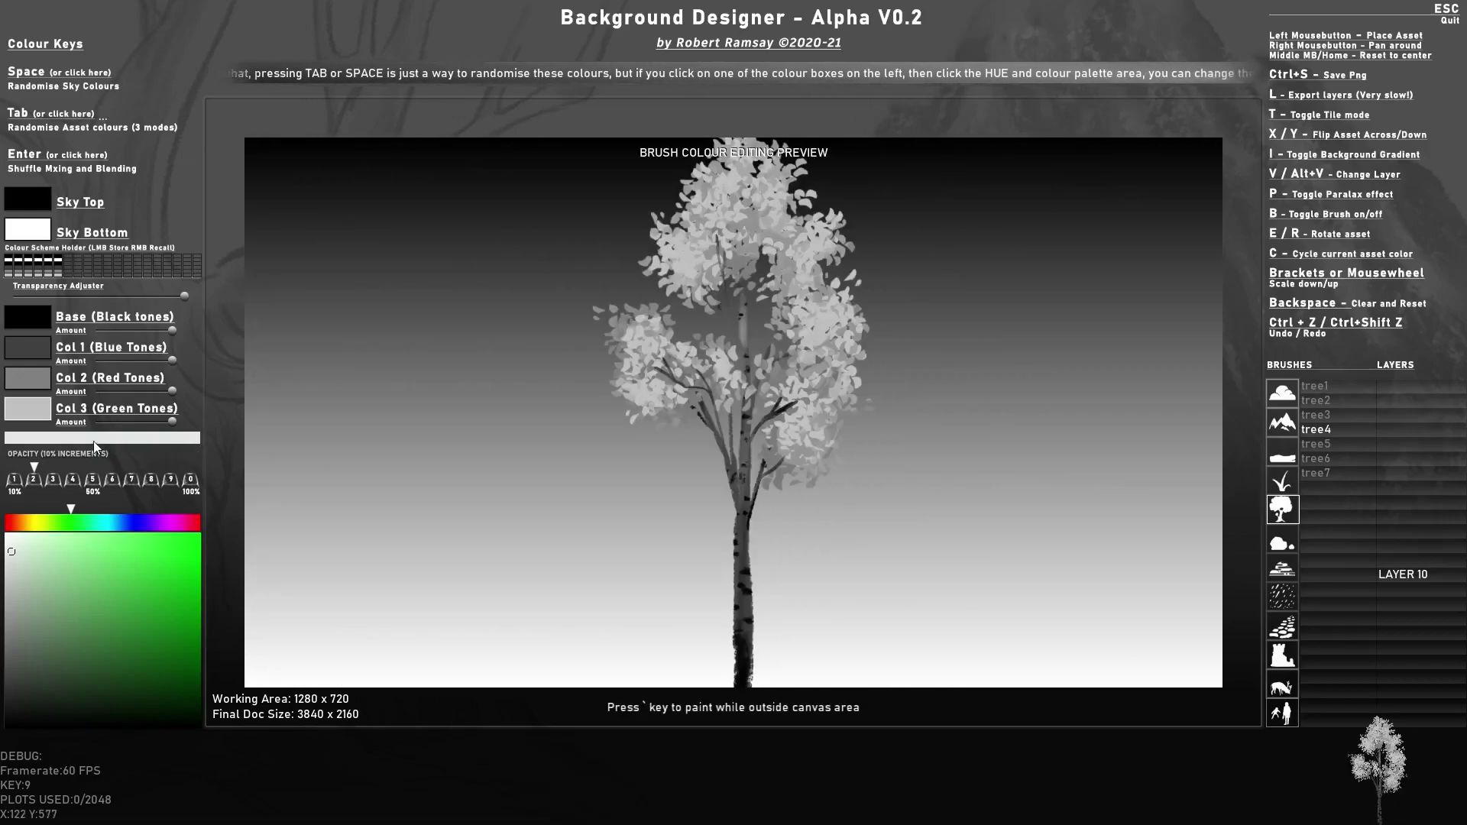
left_click(46, 384)
left_click(117, 670)
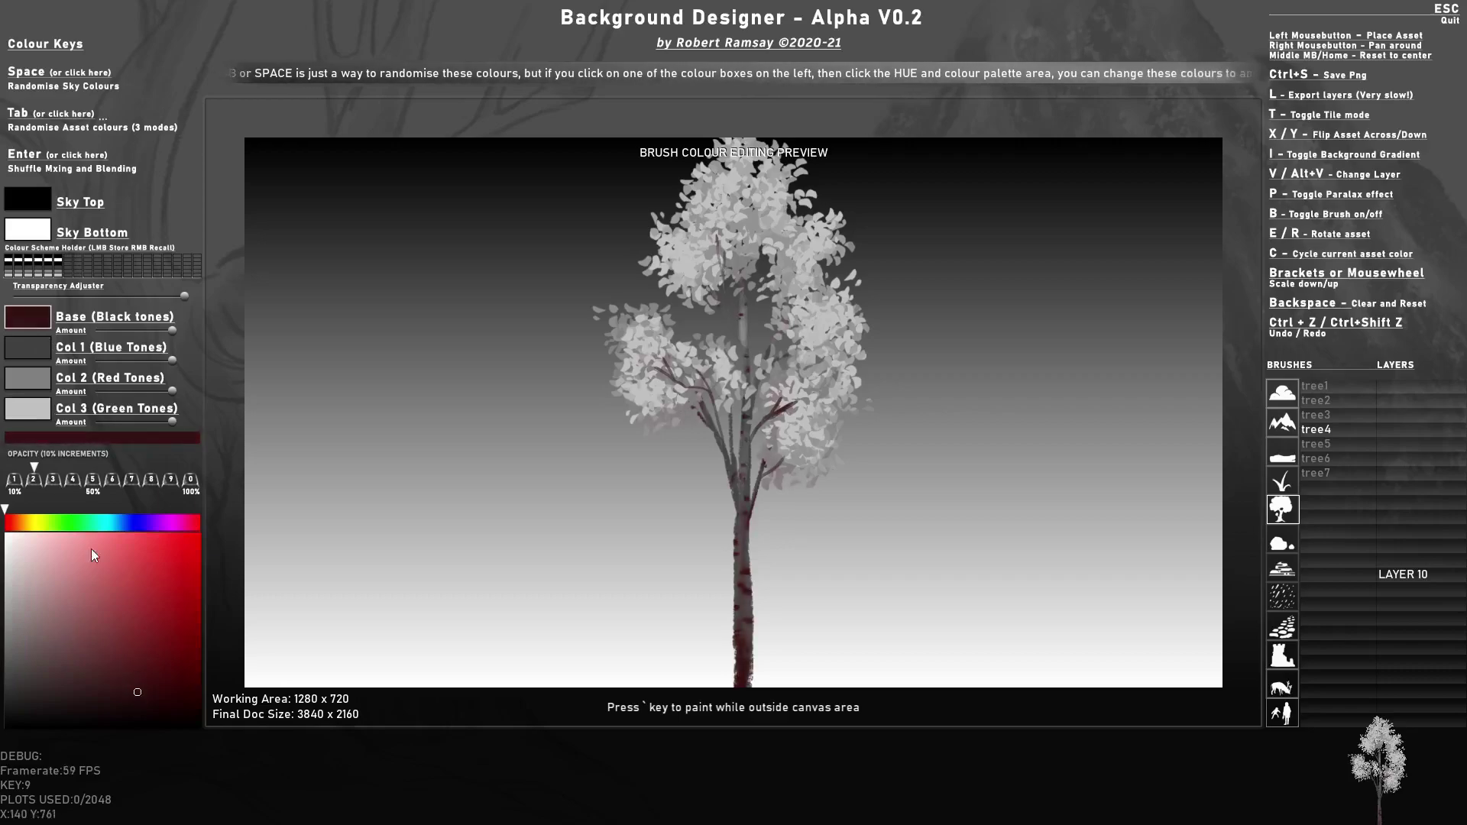
left_click(25, 525)
mouse_move(100, 590)
left_mouse_down()
mouse_move(174, 679)
mouse_move(177, 630)
mouse_move(143, 687)
left_mouse_up()
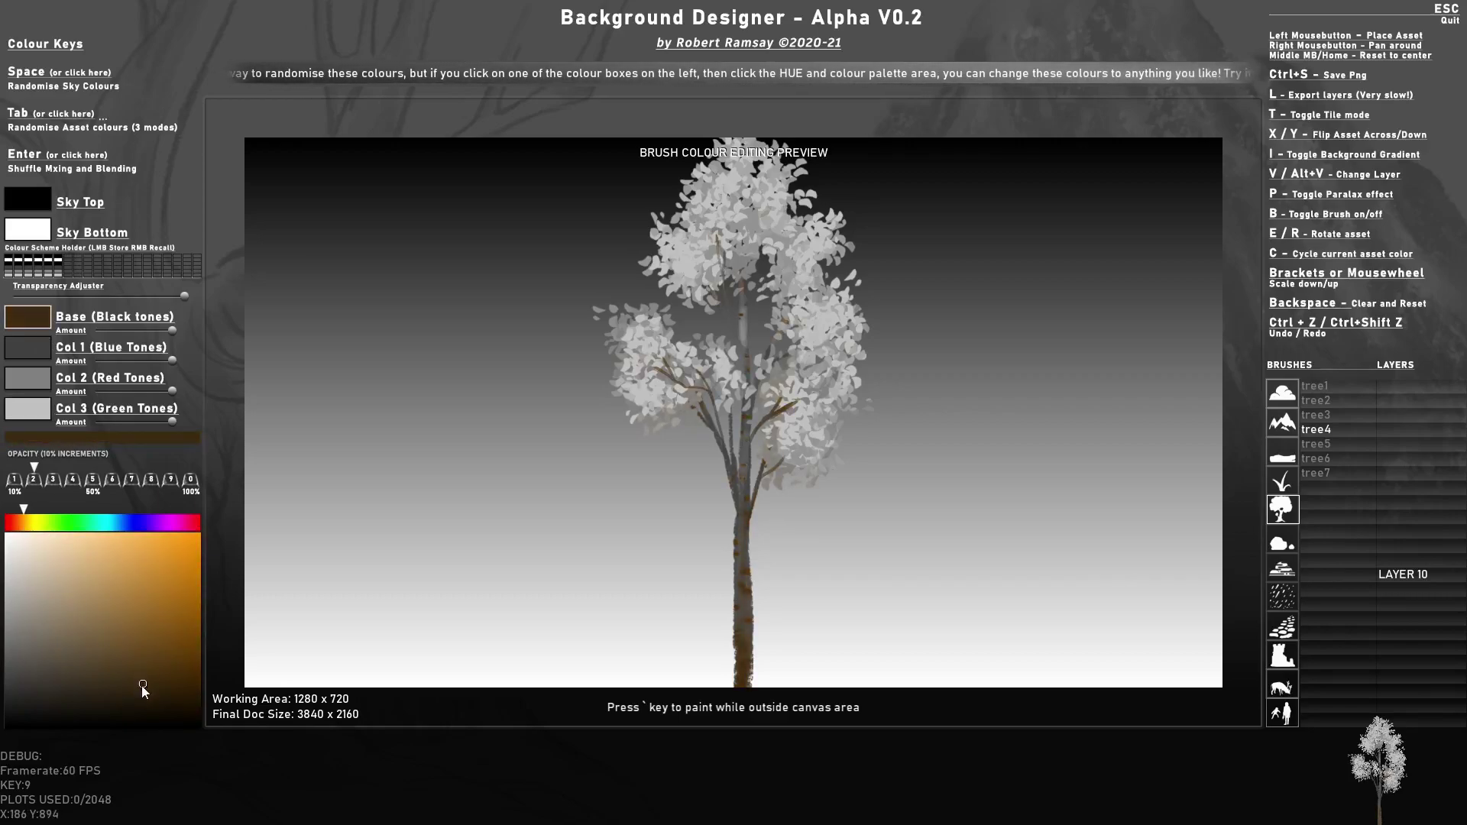
- Set Col 1 light pink, Col 2 green, Col 3 yellow-green, and save the scheme in the next slot
left_click(15, 357)
left_click_drag(117, 589, 17, 556)
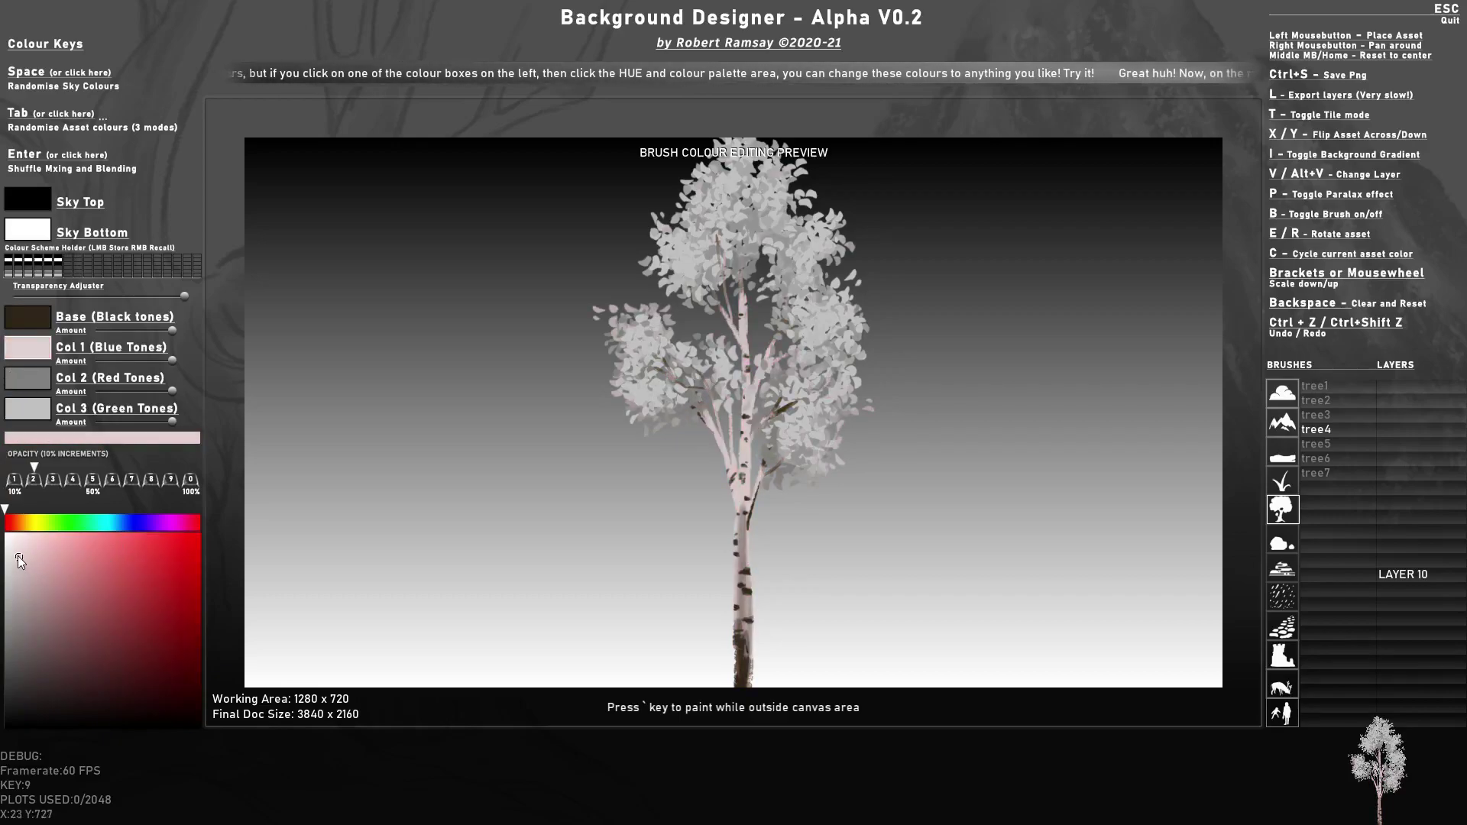
left_click(35, 385)
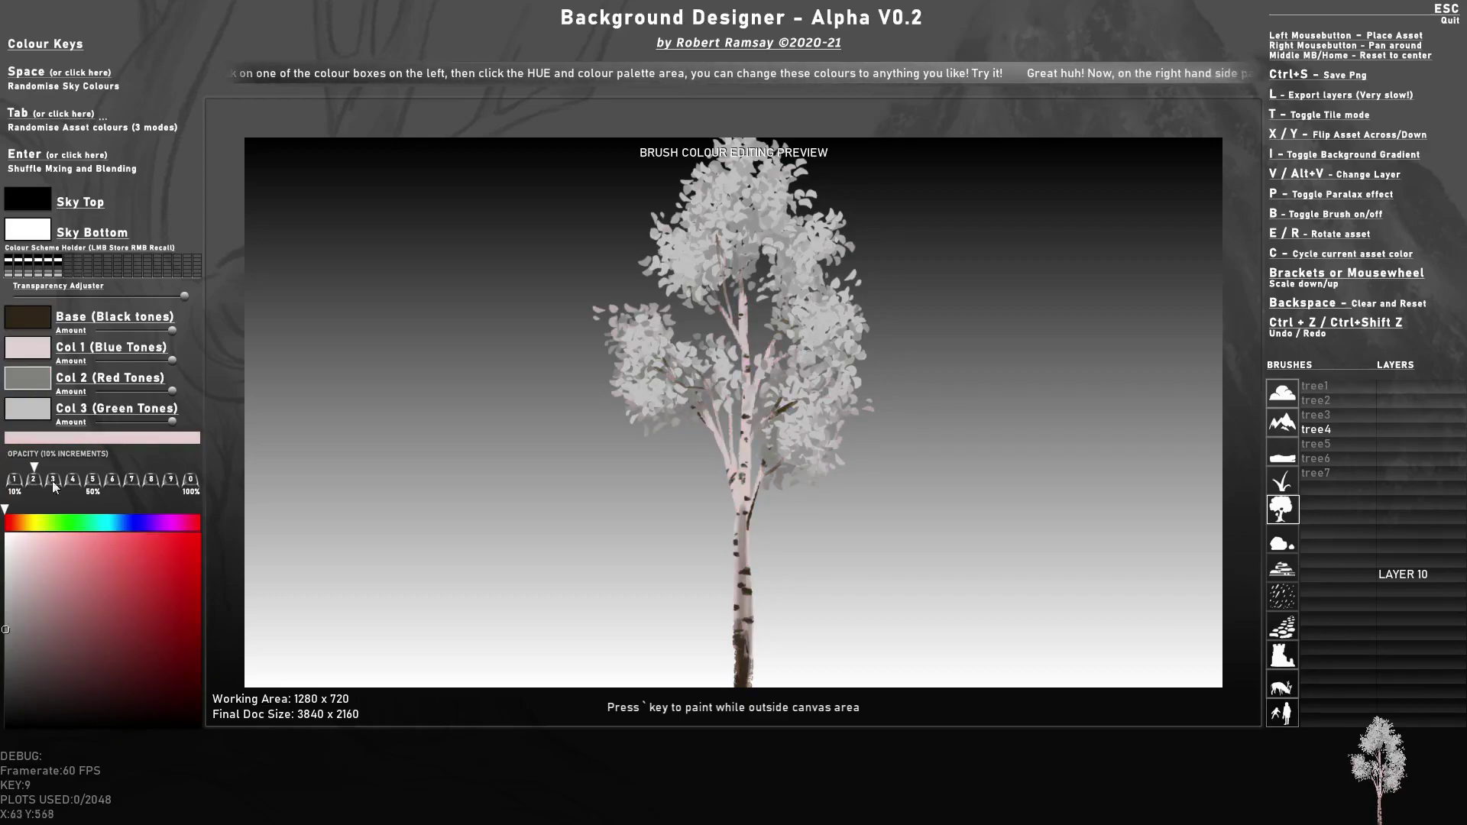
left_click(60, 523)
left_click_drag(108, 595, 144, 560)
left_click(31, 410)
left_click(47, 523)
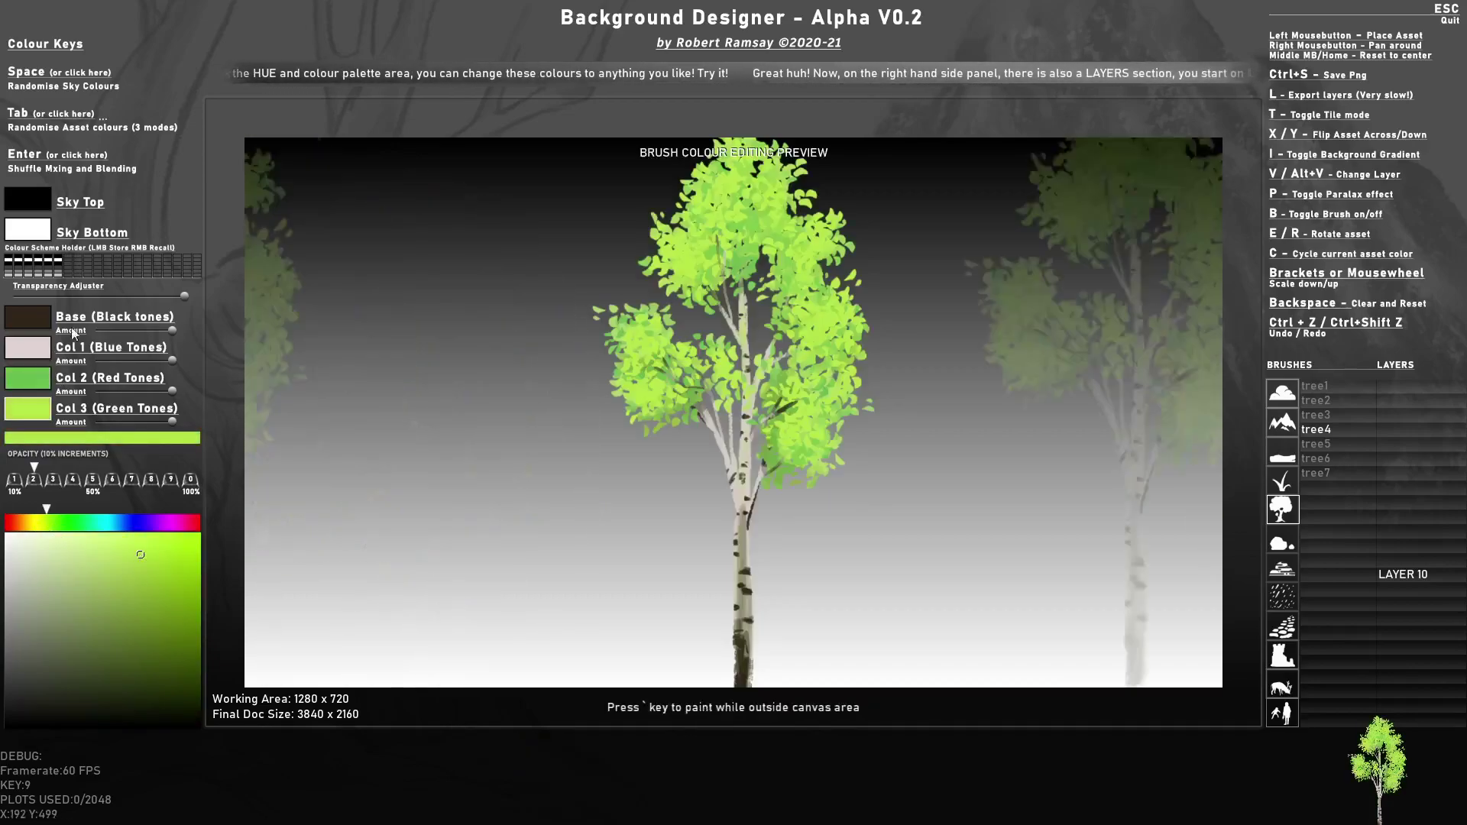
left_click(74, 270)
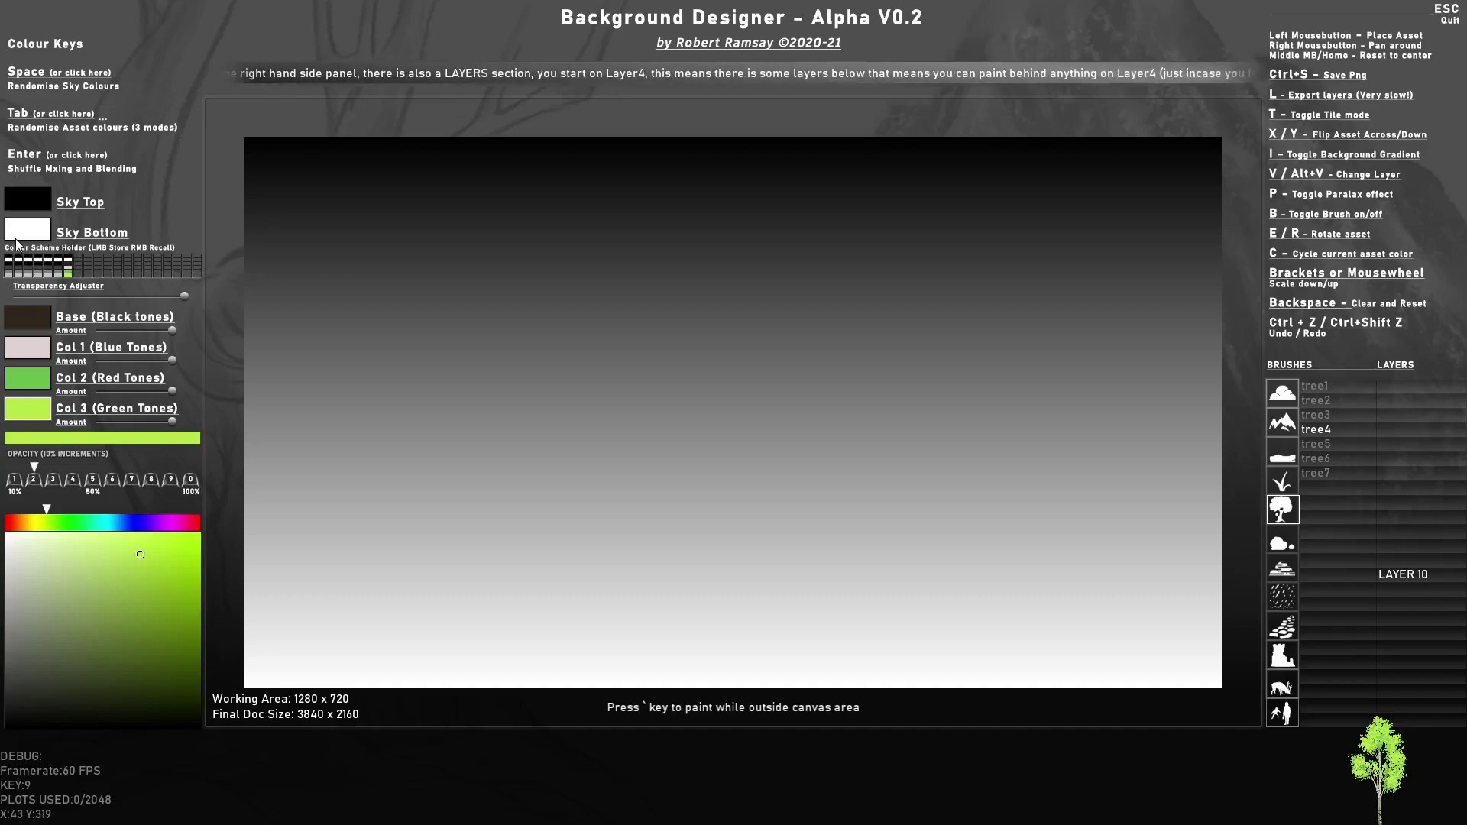
mouse_move(40, 394)
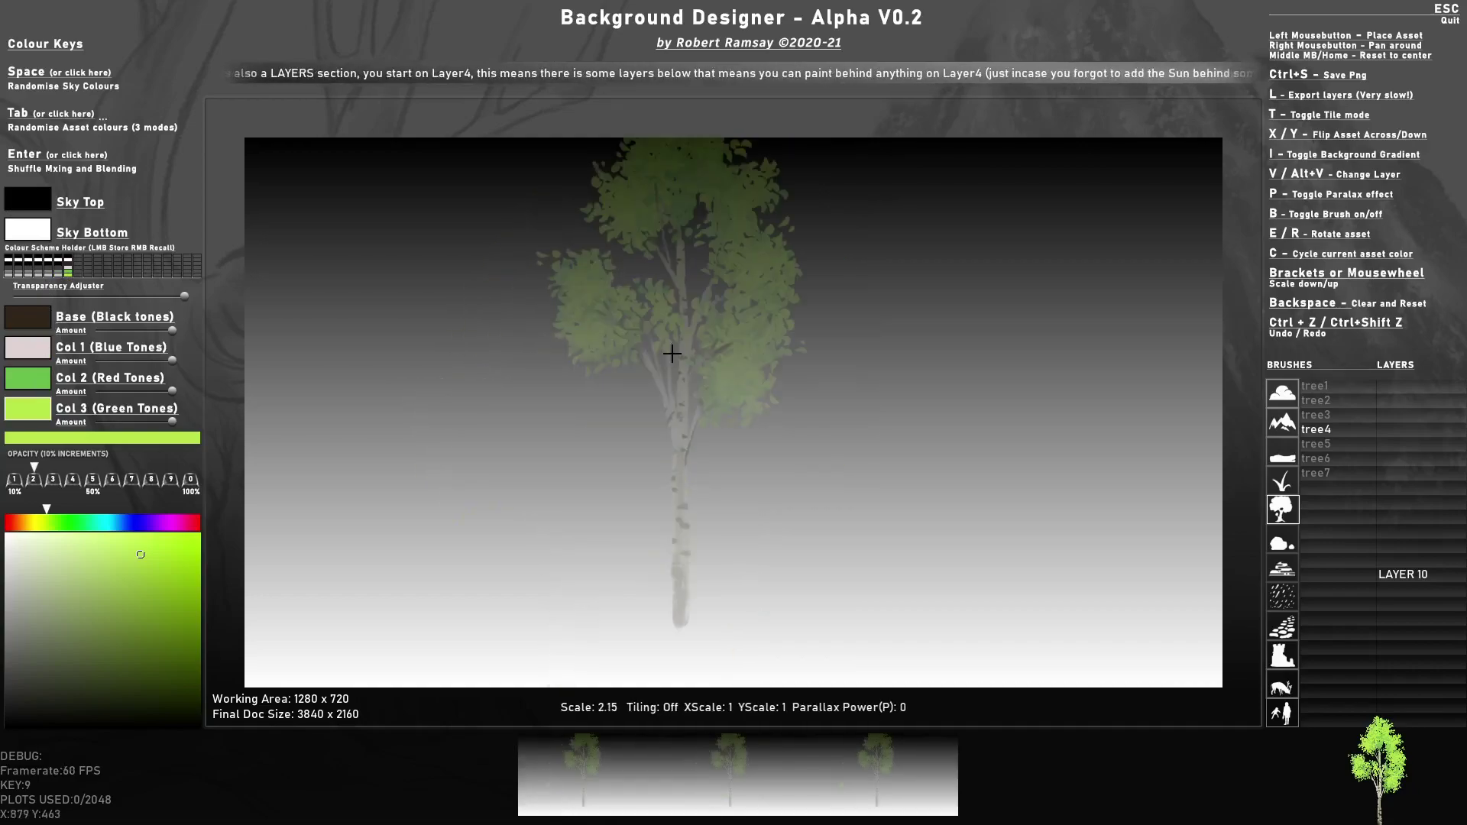
- Size the birch brush with the wheel and place one large birch at the canvas's right edge
scroll(672, 354, "down", 1)
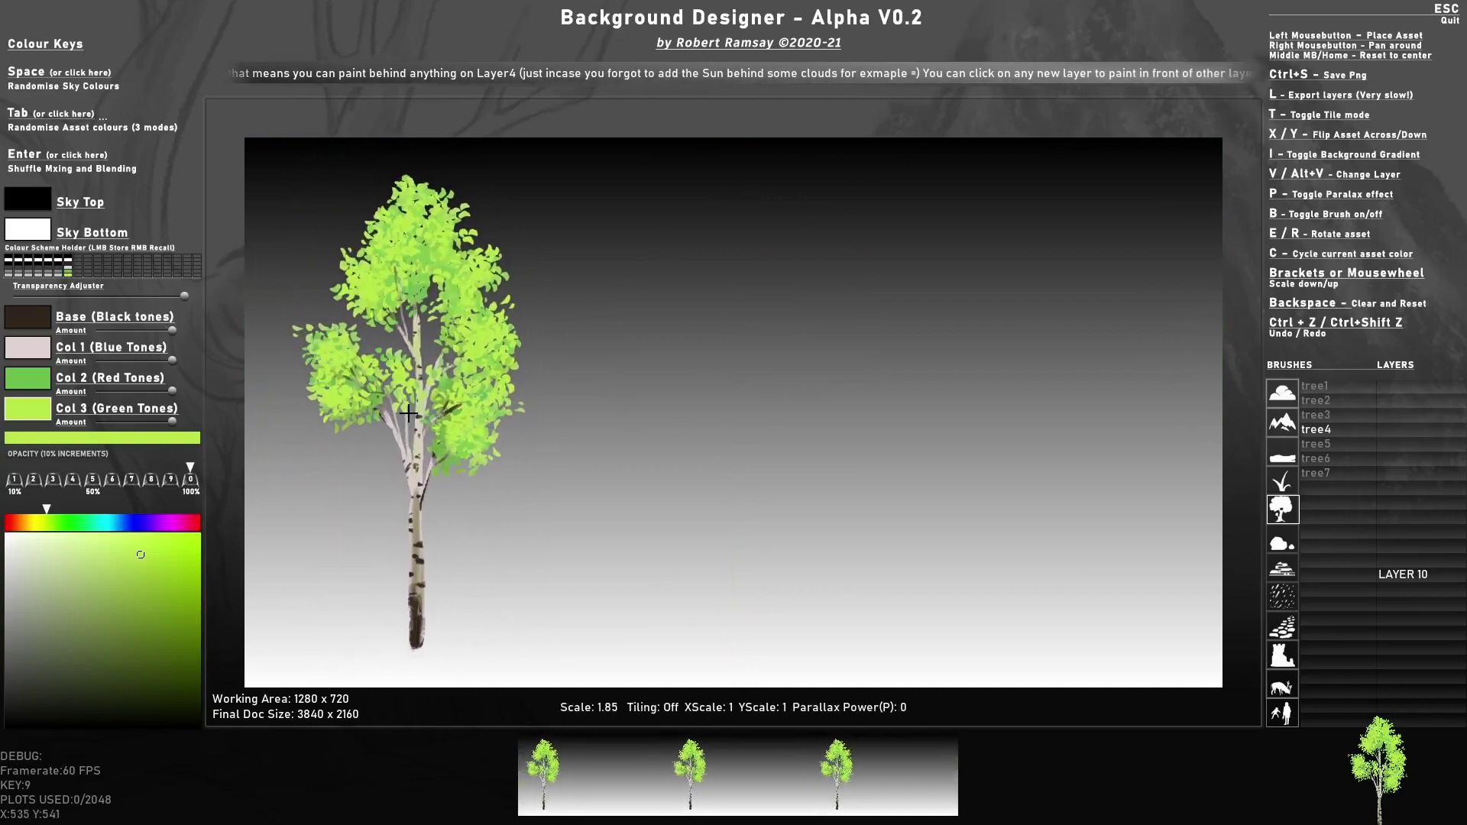
scroll(408, 414, "up", 9)
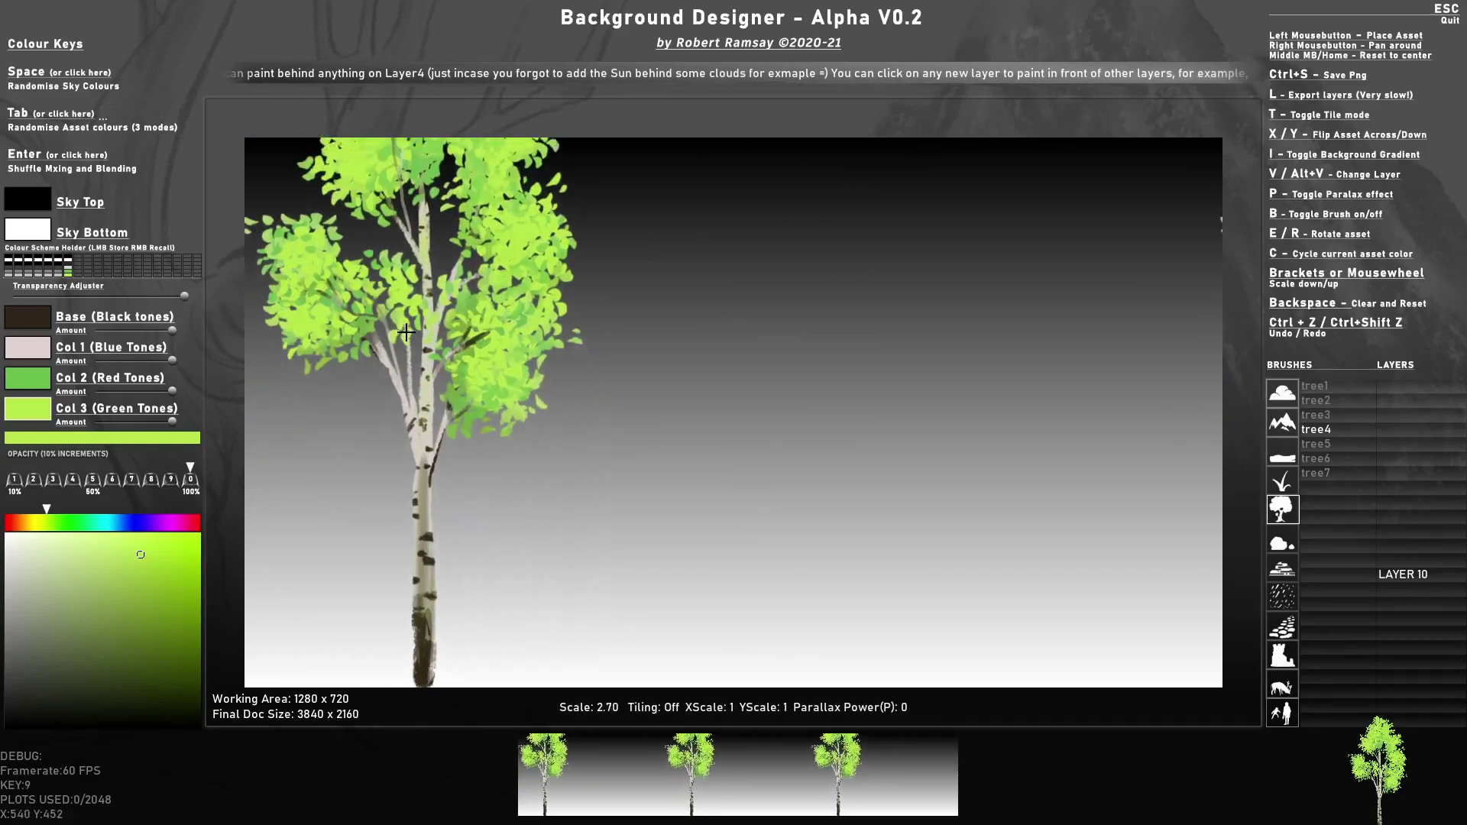
scroll(406, 332, "up", 9)
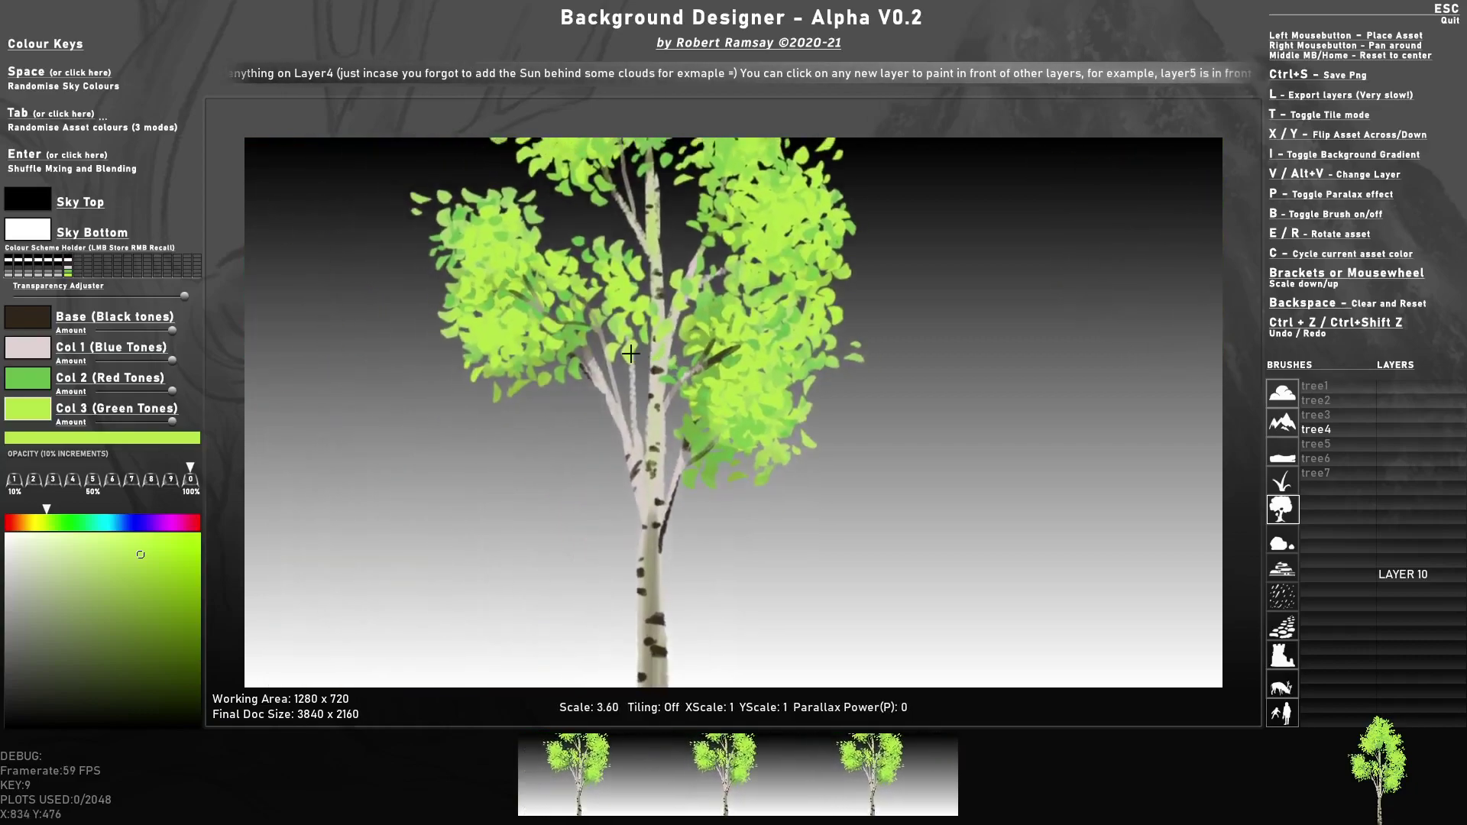
scroll(631, 353, "down", 3)
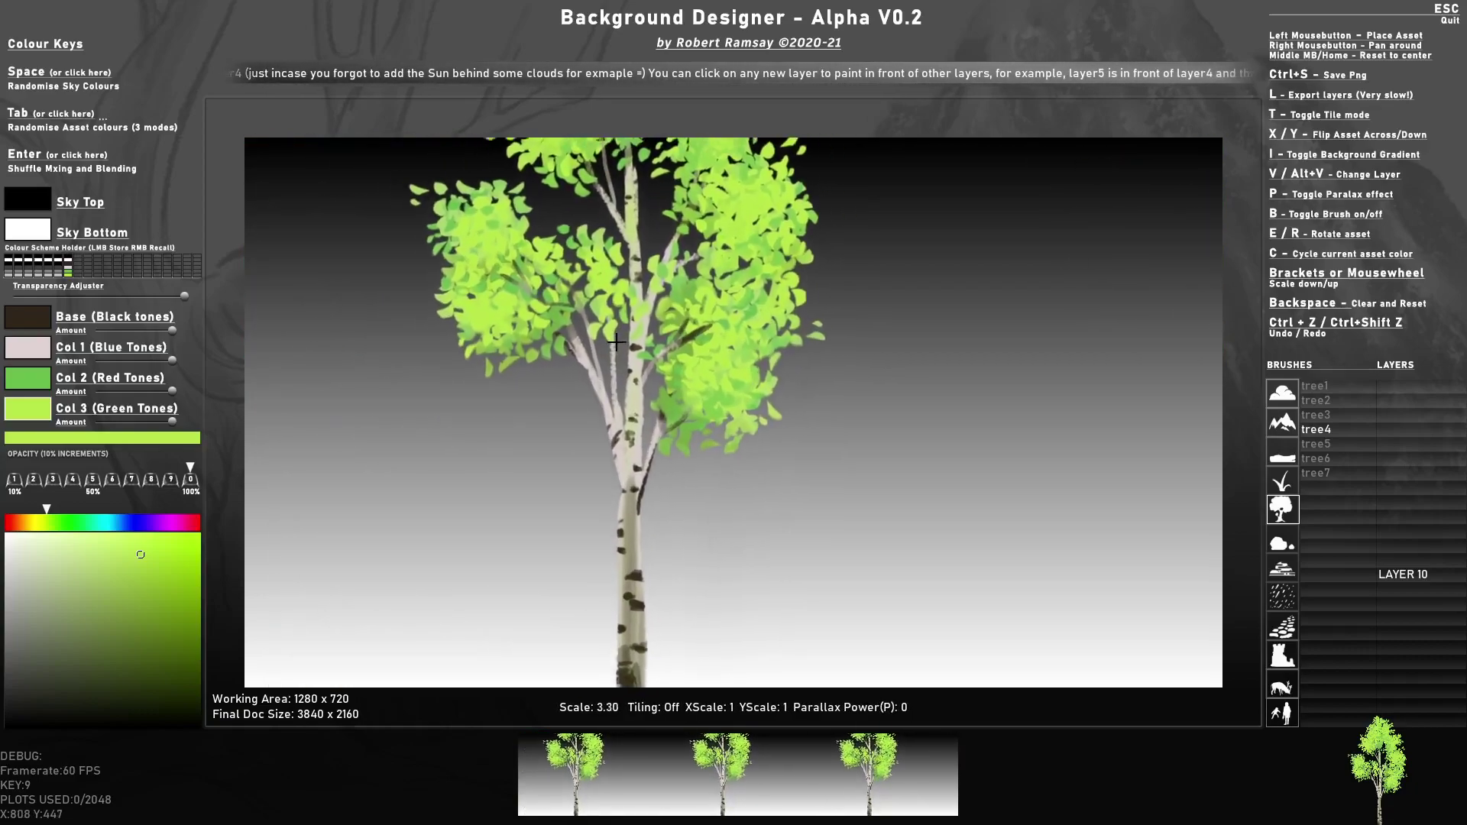
scroll(616, 343, "up", 3)
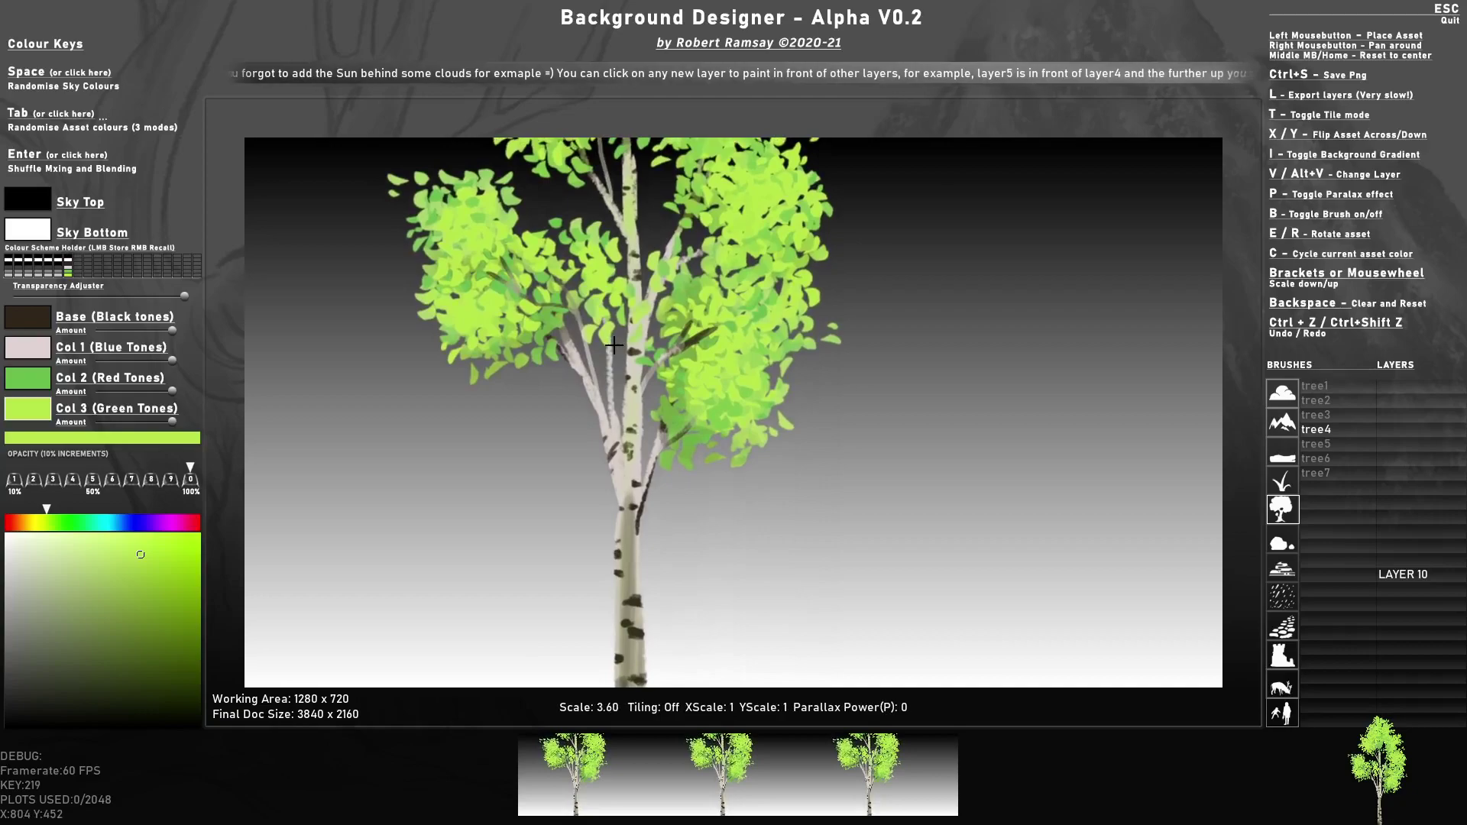
scroll(614, 345, "down", 20)
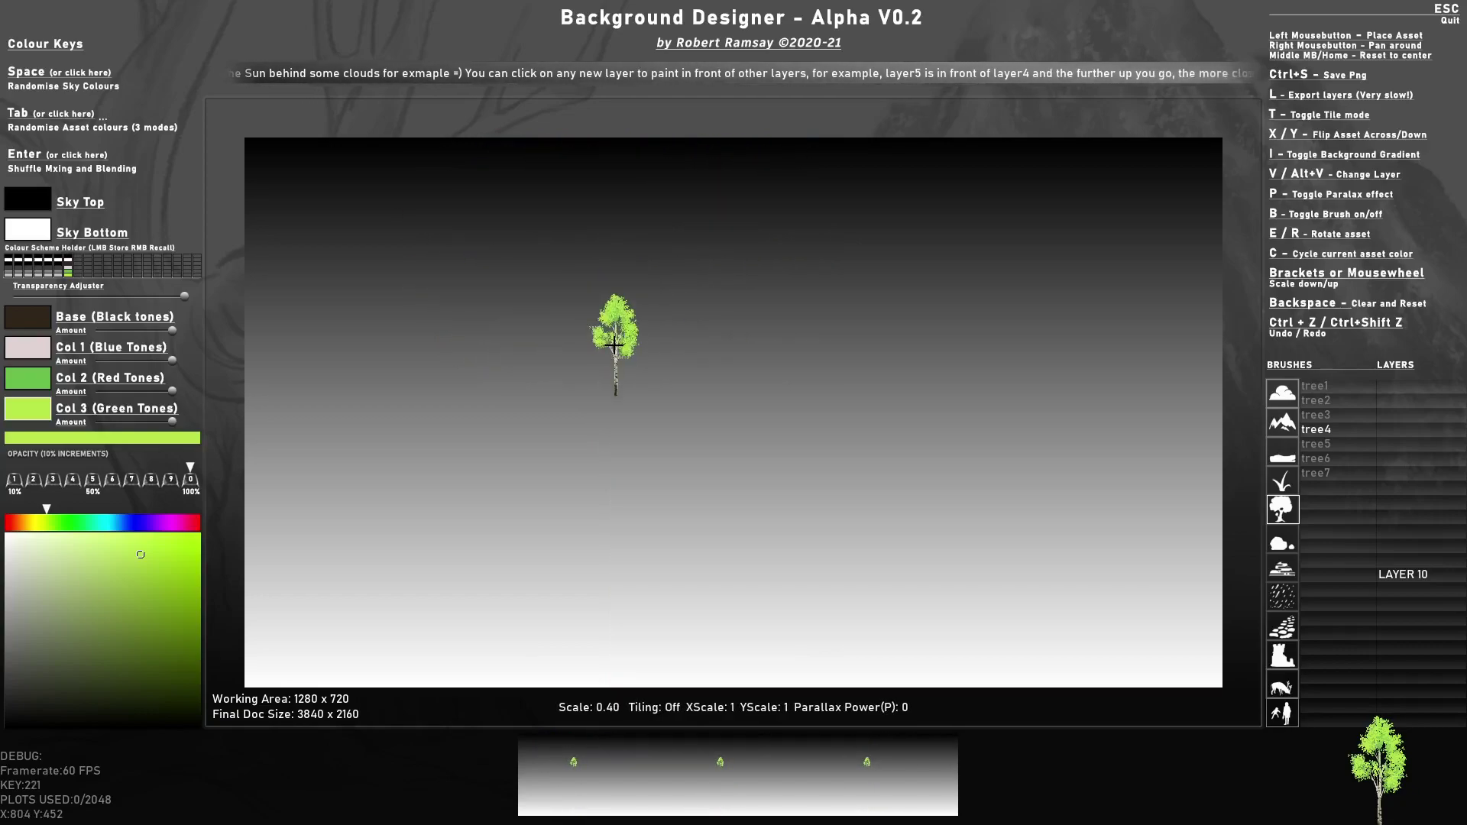
scroll(614, 345, "up", 20)
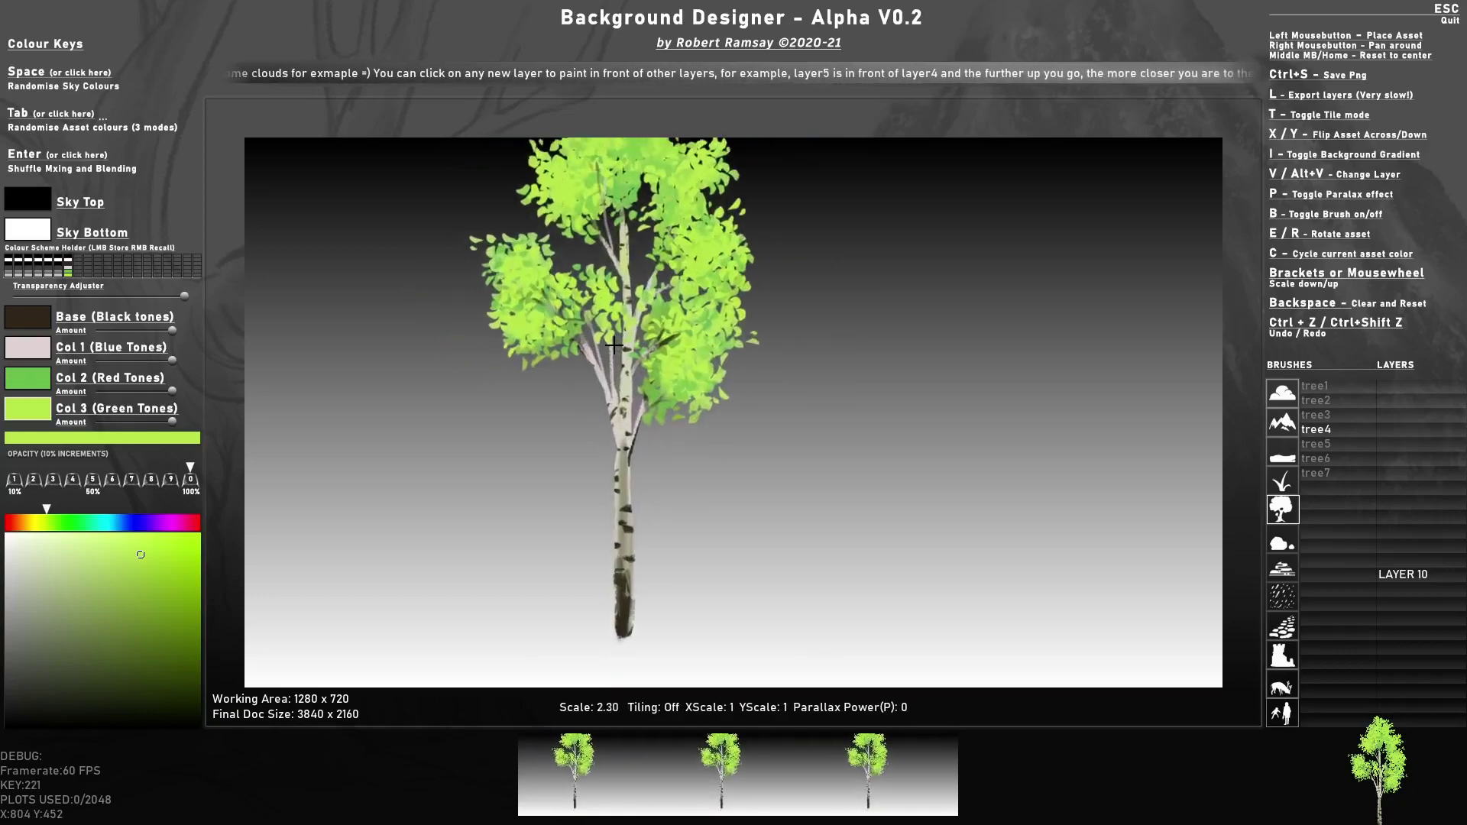
scroll(324, 348, "down", 2)
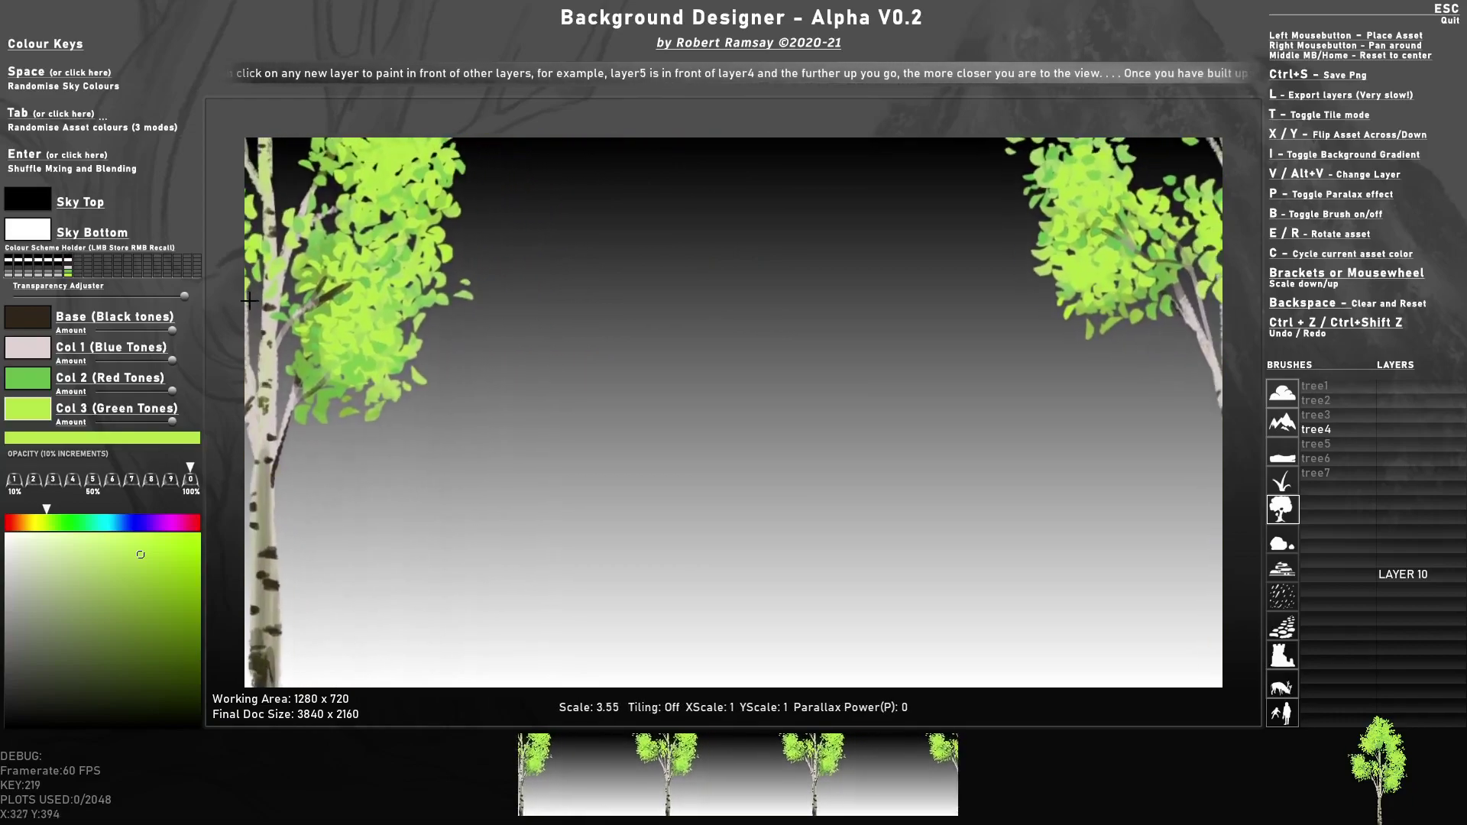
left_click(1207, 331)
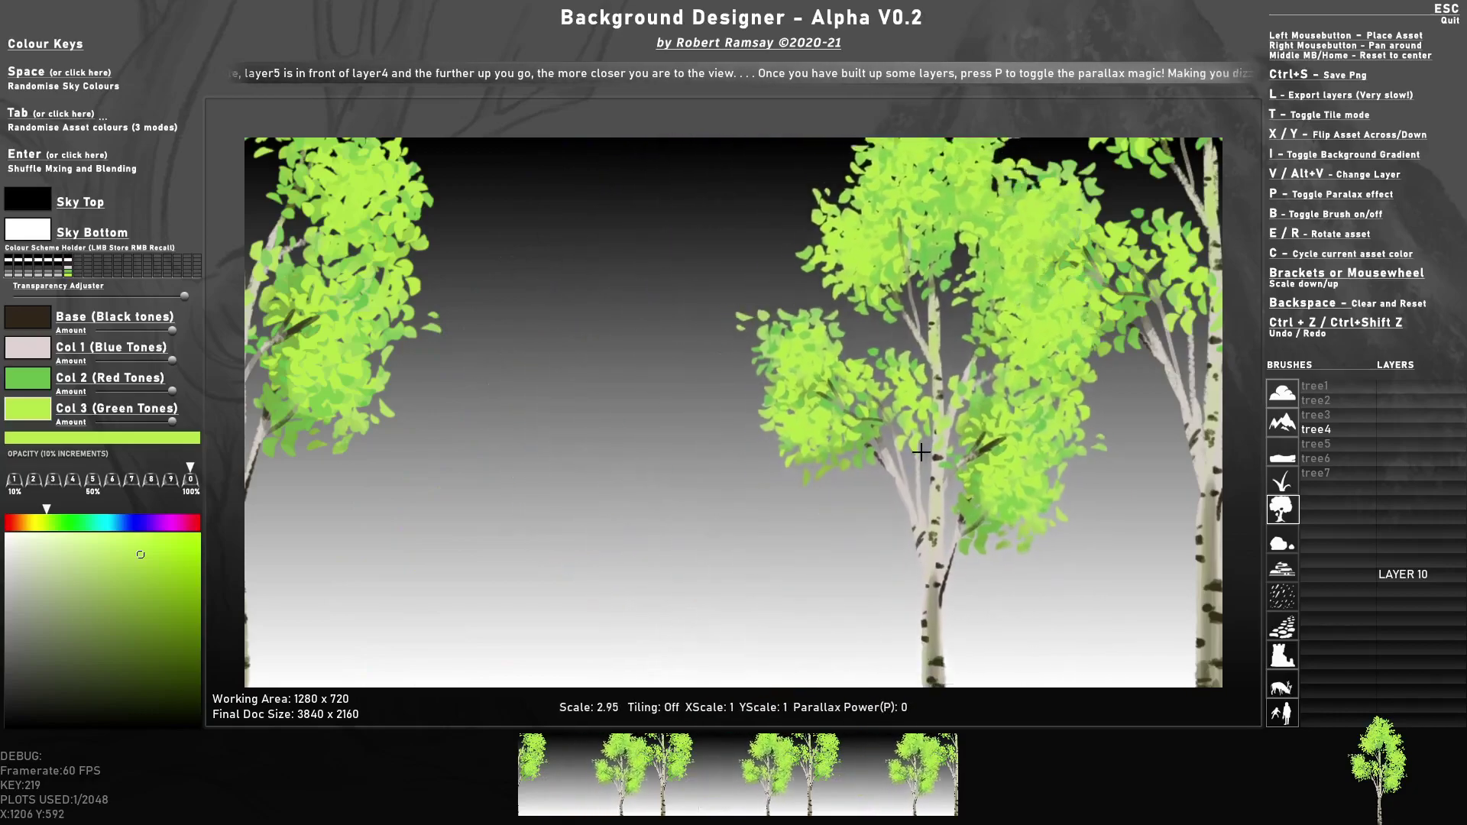
scroll(841, 459, "down", 3)
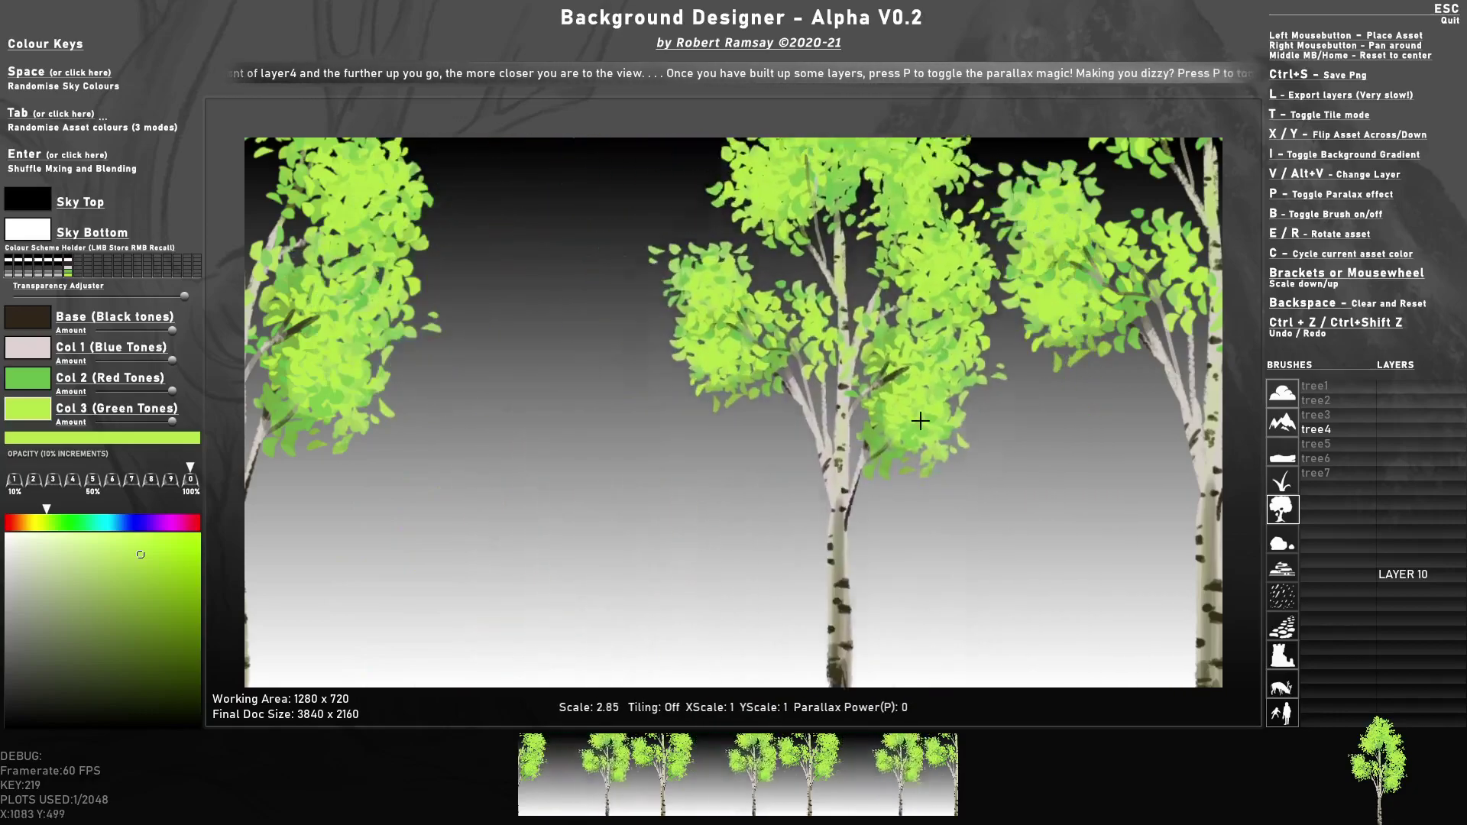
scroll(703, 431, "down", 7)
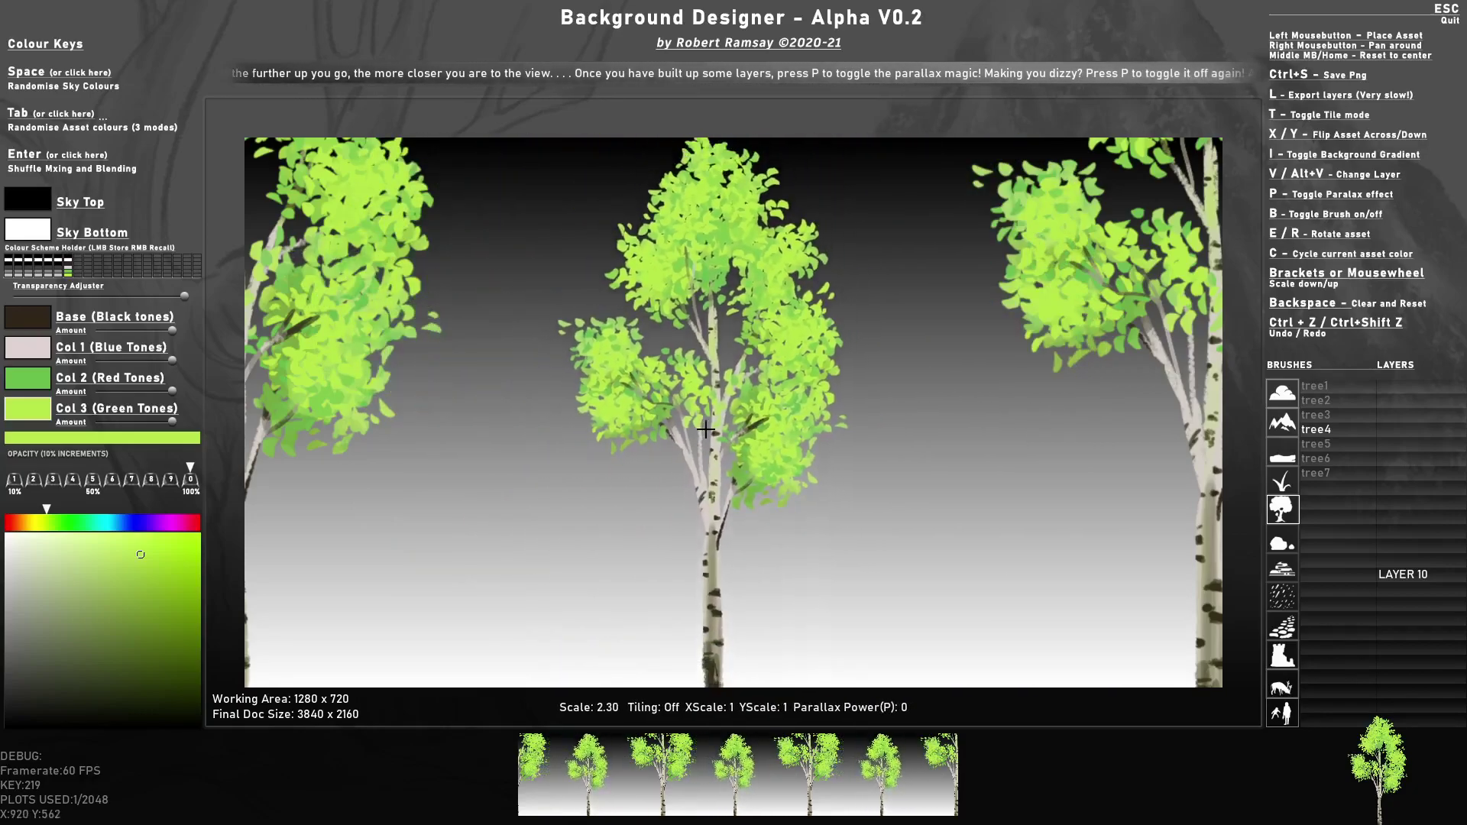
scroll(970, 683, "down", 4)
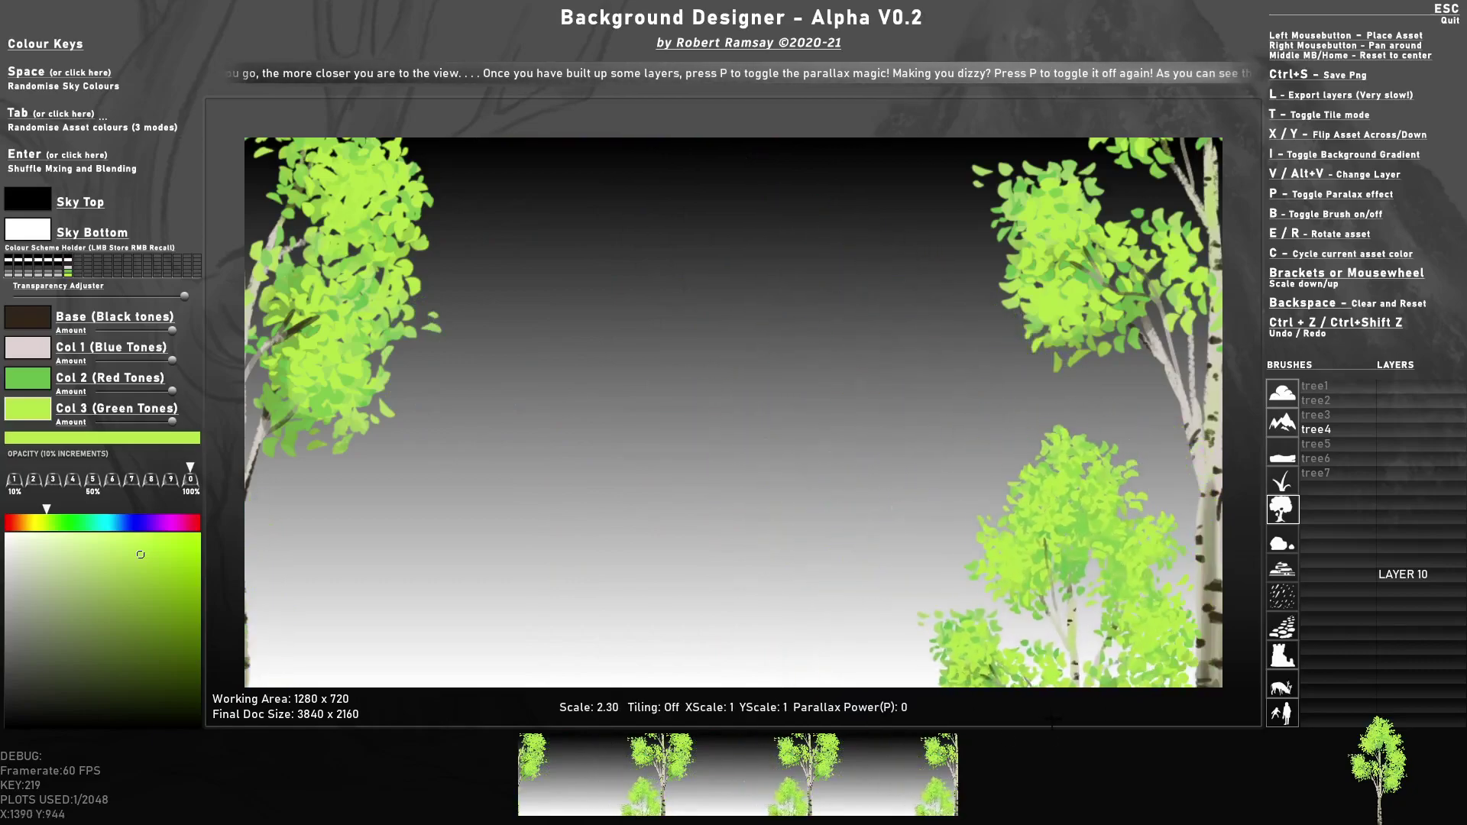
scroll(803, 535, "down", 10)
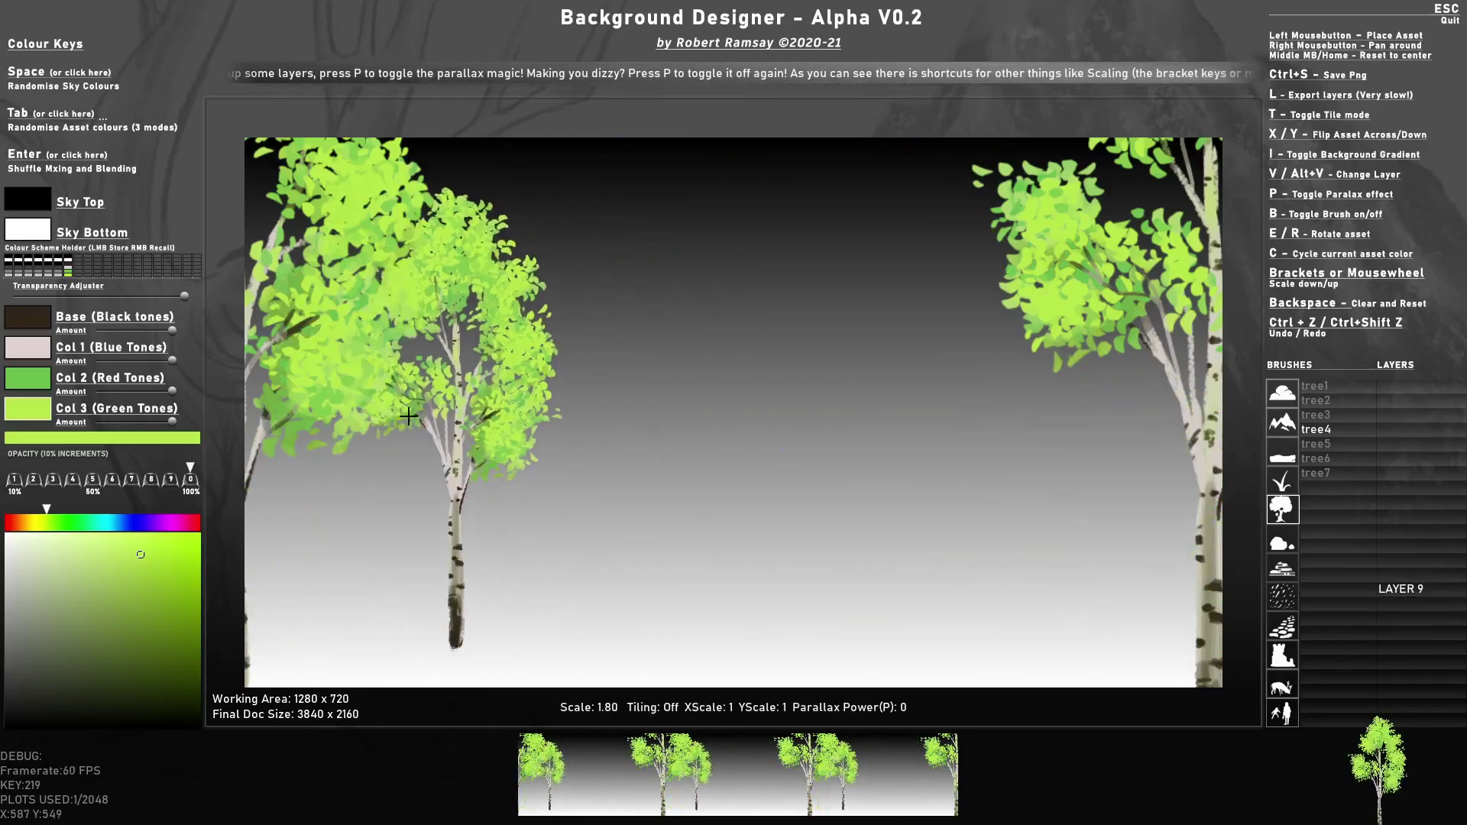
- Place three more birches: a mid-sized one right of centre and two more in the groves
scroll(392, 438, "up", 5)
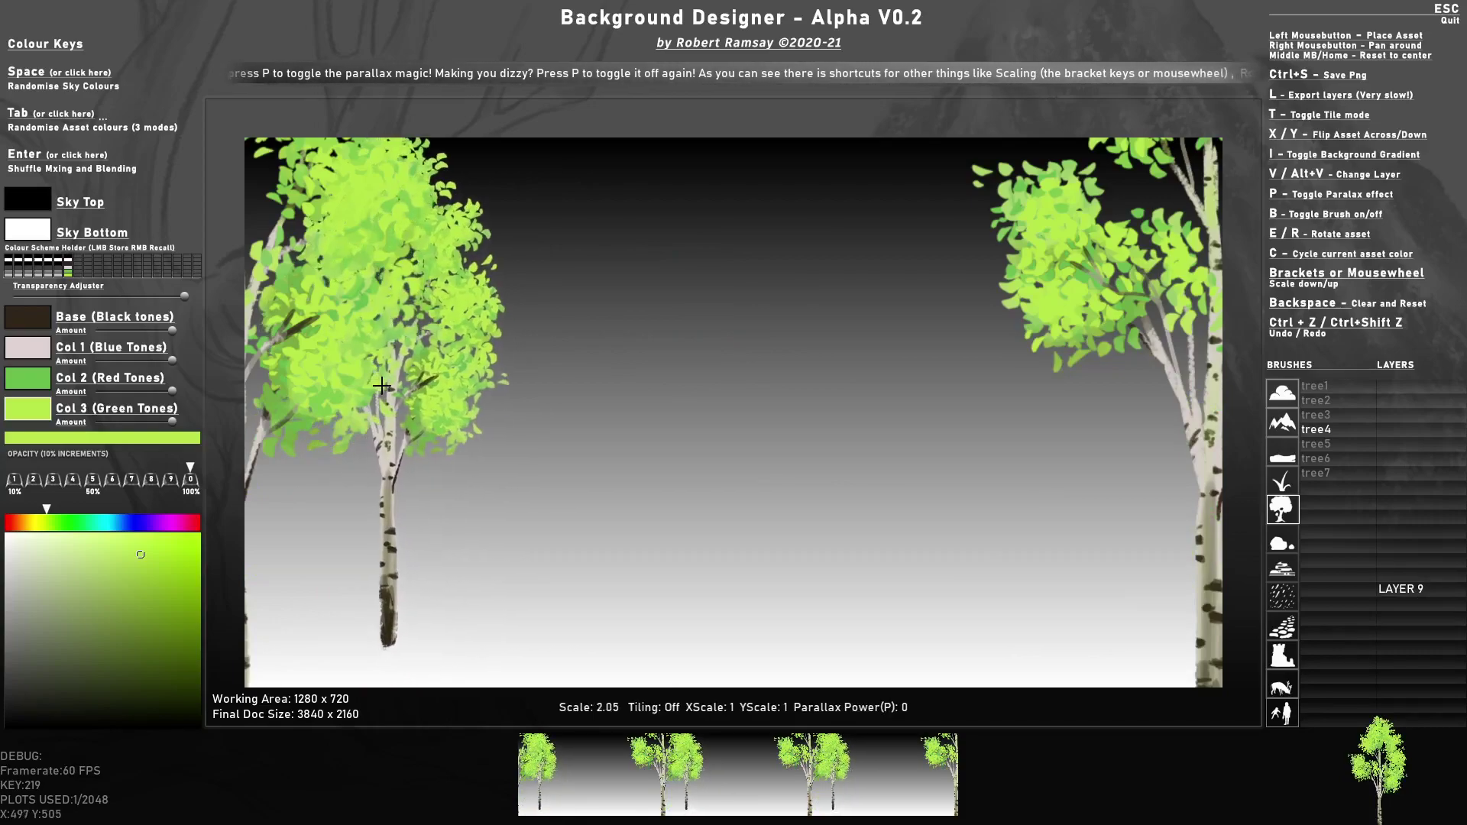
left_click(787, 422)
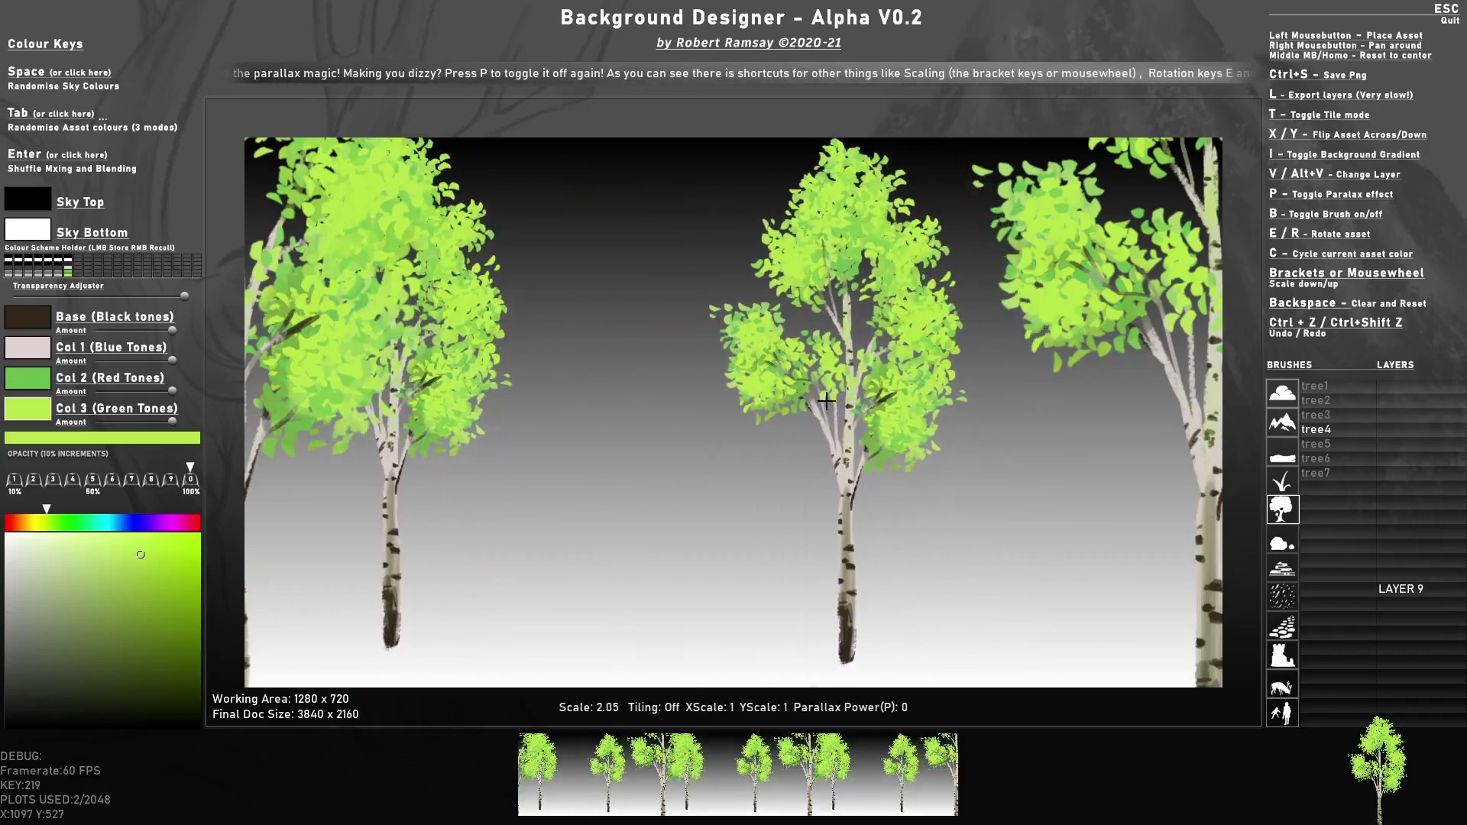
key("x")
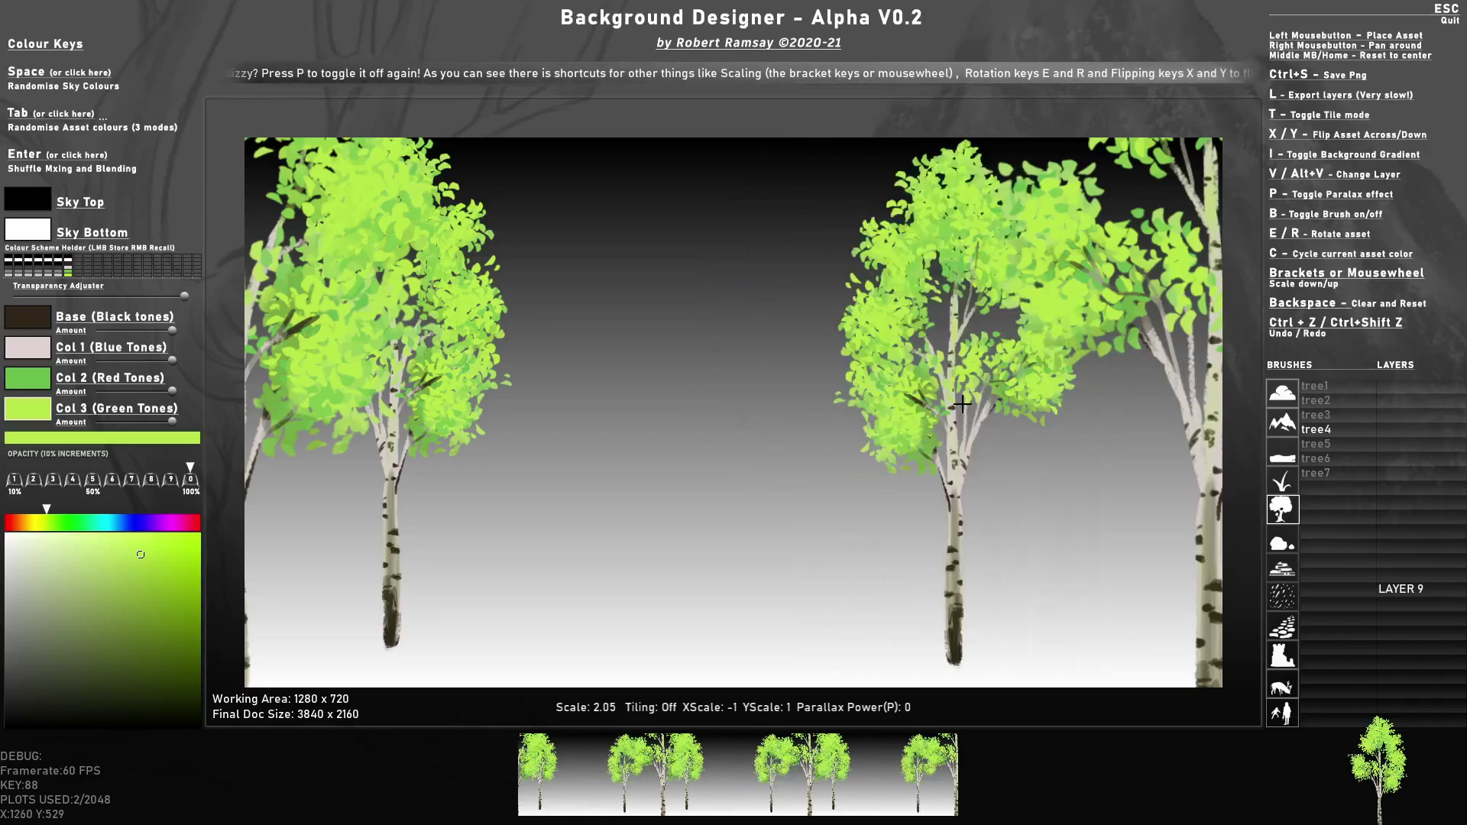
scroll(958, 420, "down", 5)
key("x")
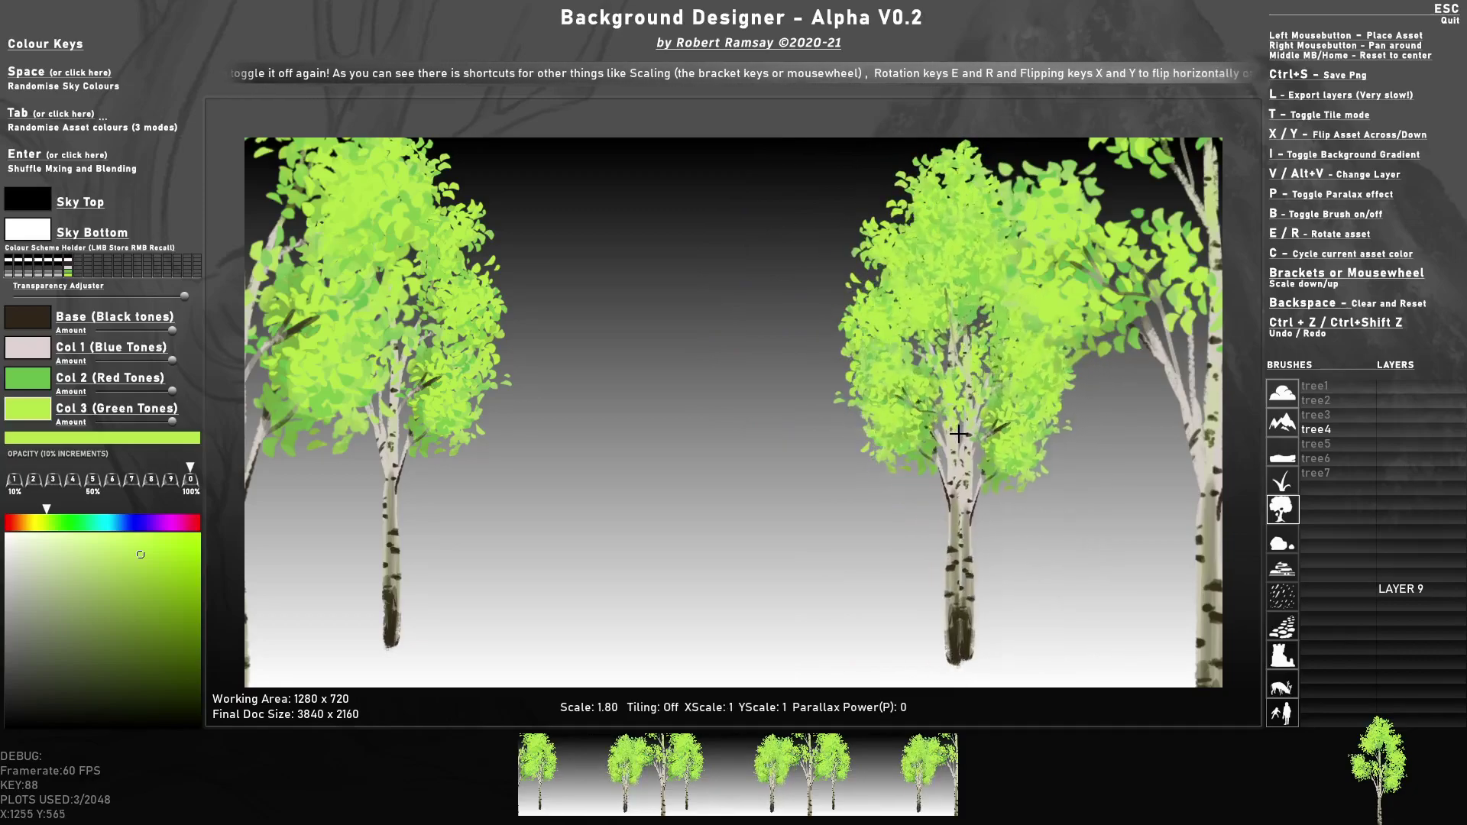
left_click(947, 436)
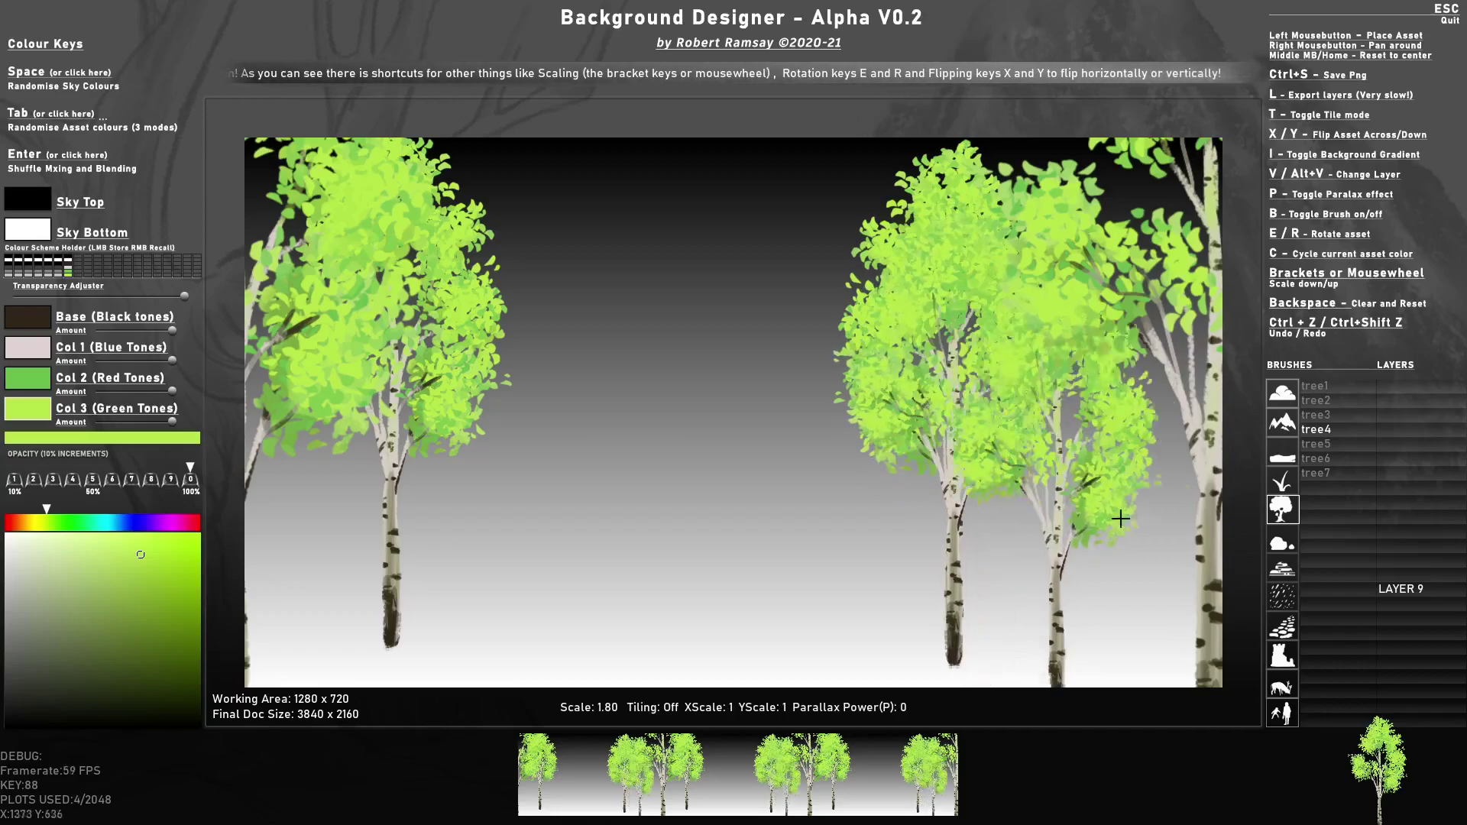
left_click(1406, 602)
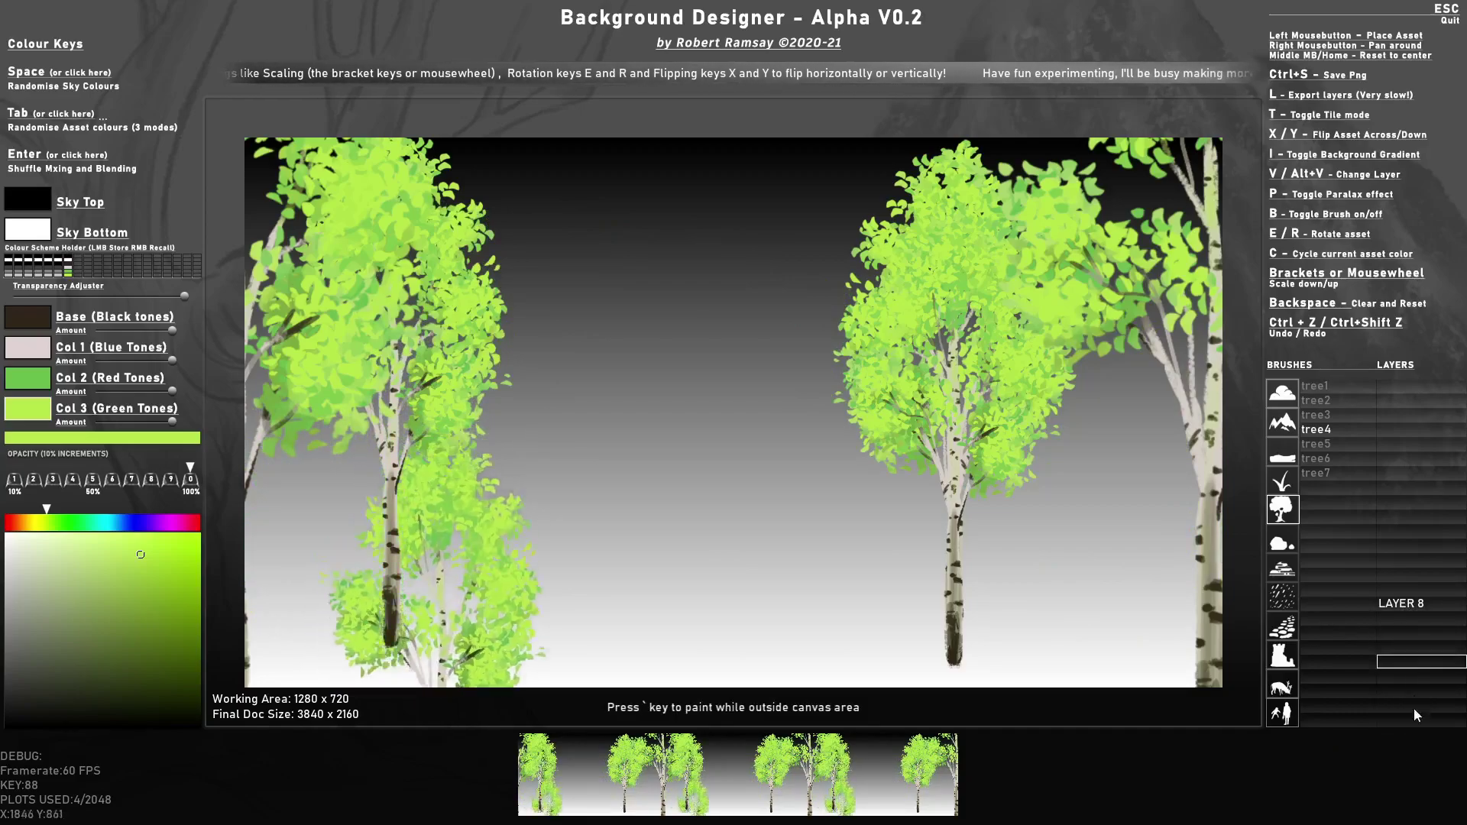
- Select the bare tree5 brush, mirror it, and place it on the canvas
left_click(1321, 448)
scroll(611, 474, "down", 3)
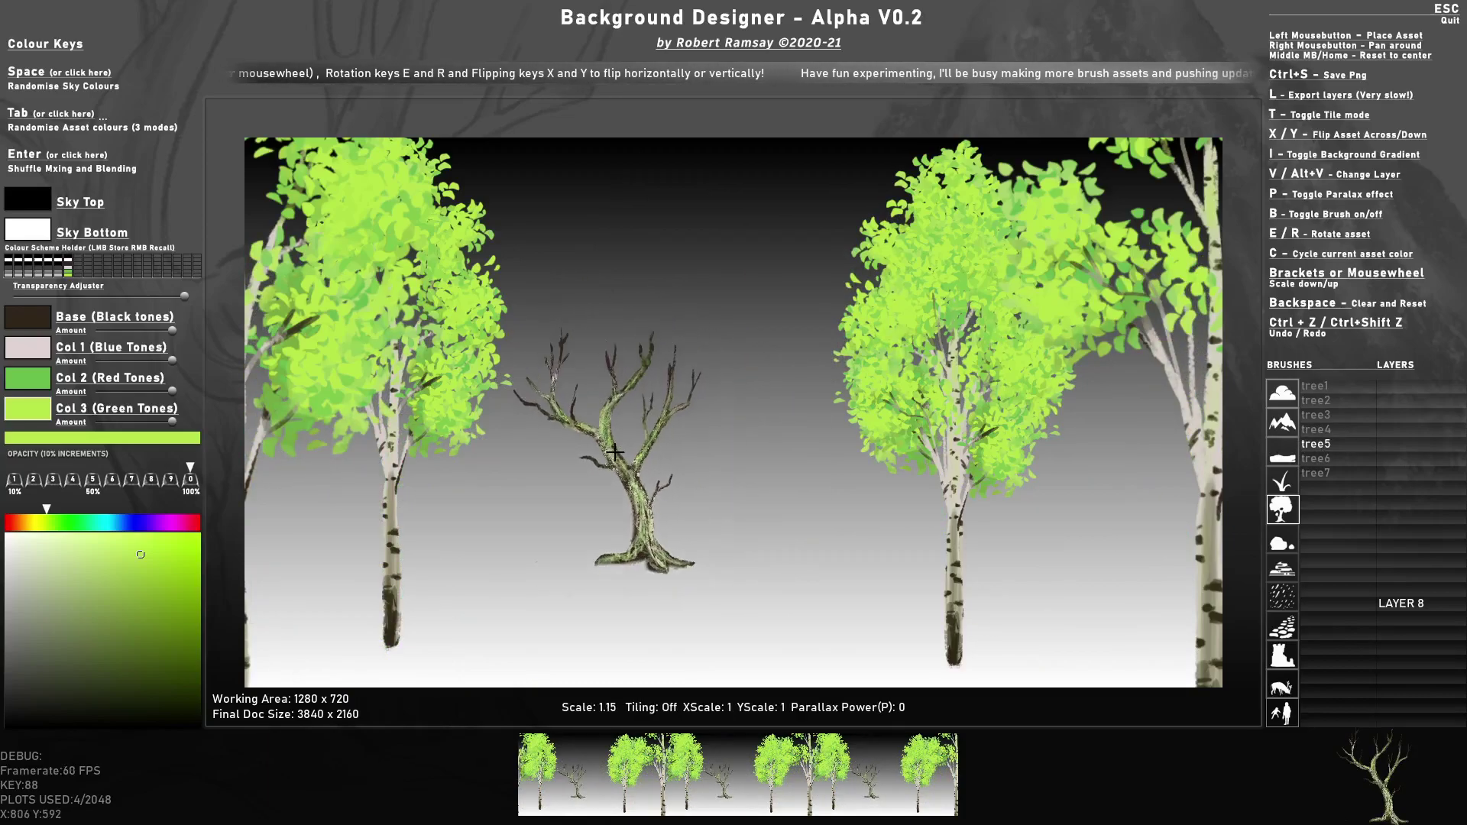
key("x")
left_click(579, 459)
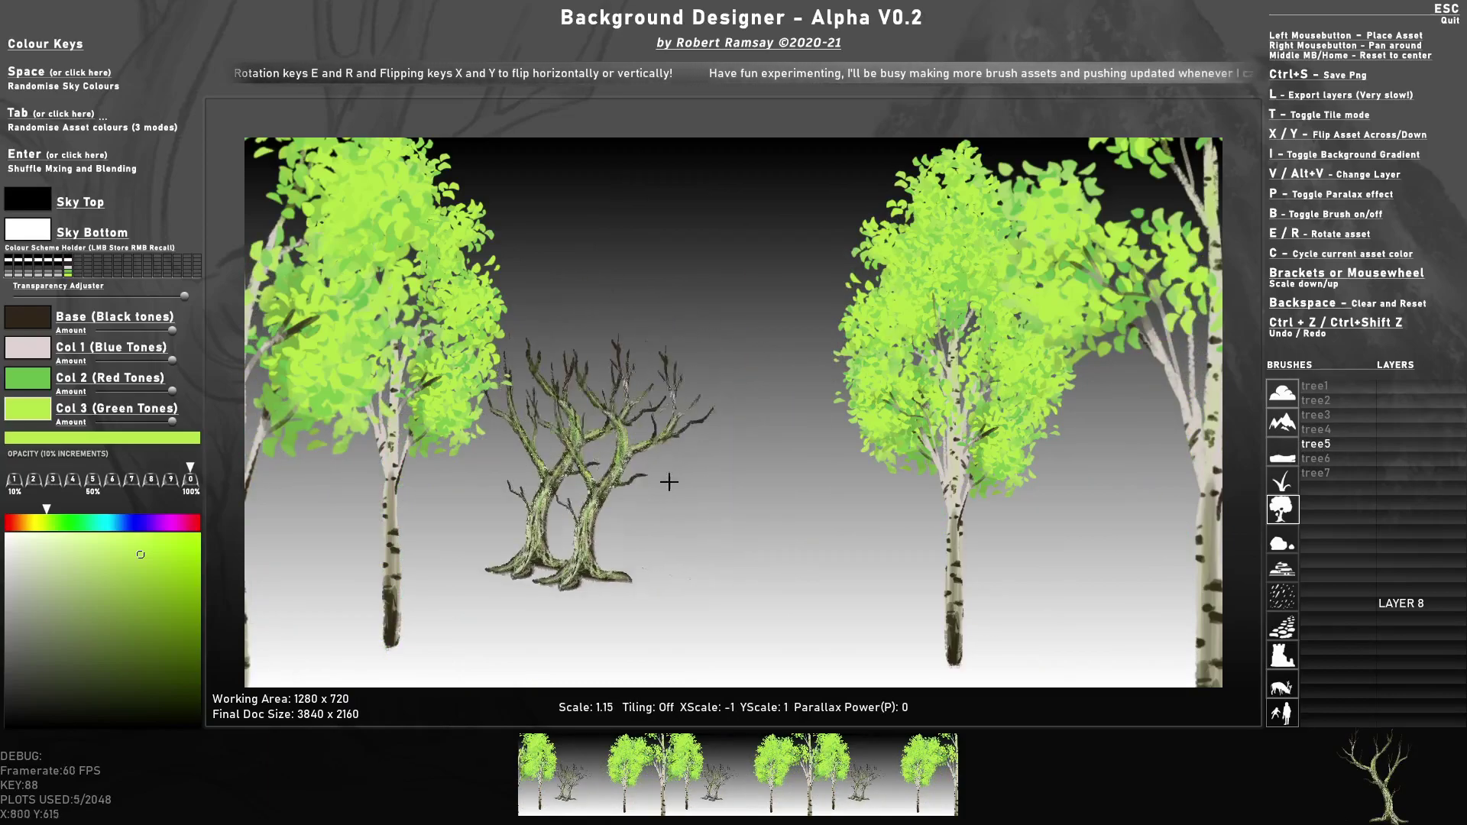
- Pick the tree6 hollow tree and set Col 1 pink-red, Col 2 light blue, Col 3 pale green
left_click(1315, 459)
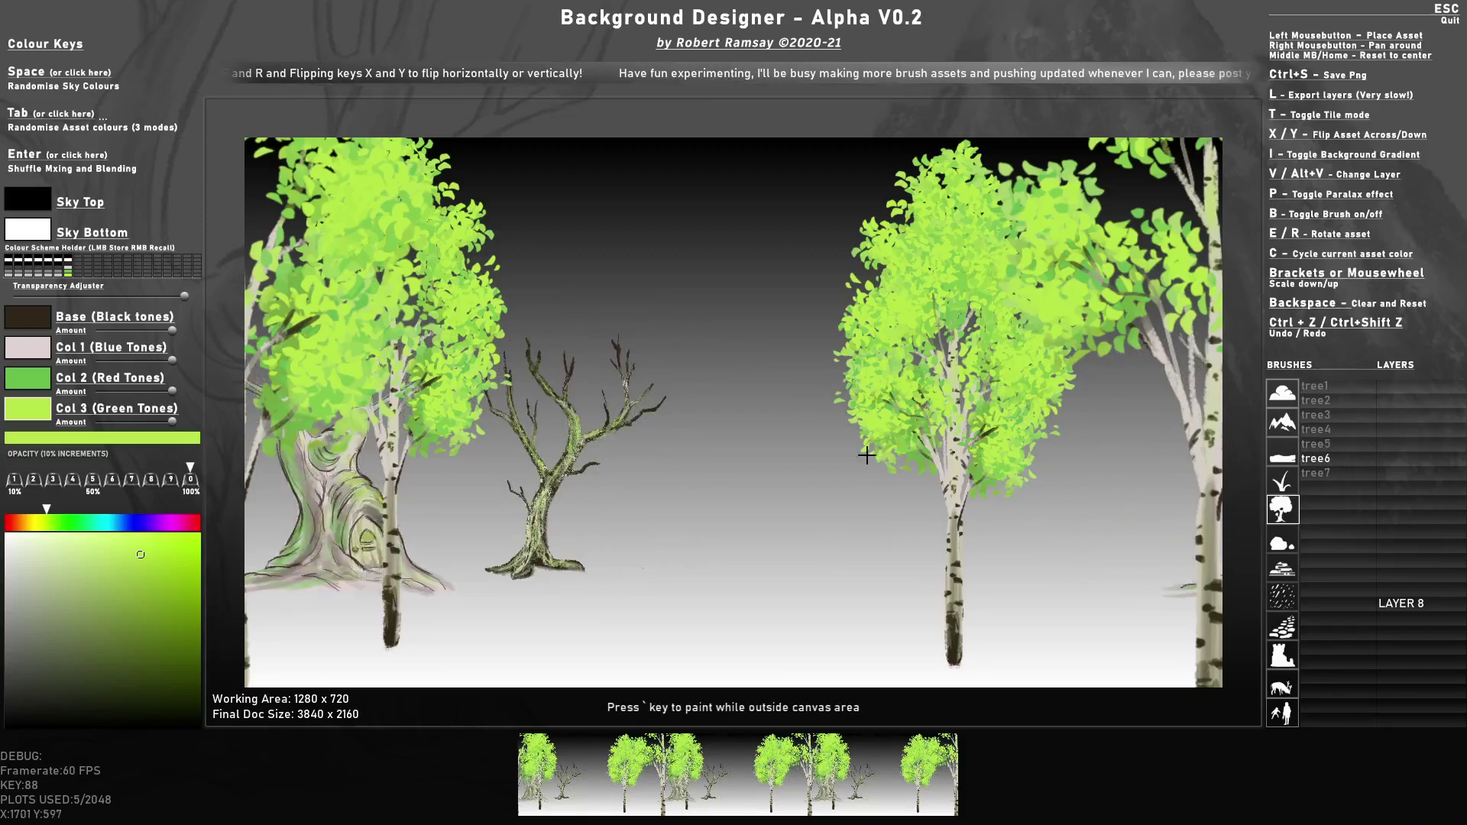
scroll(724, 469, "down", 3)
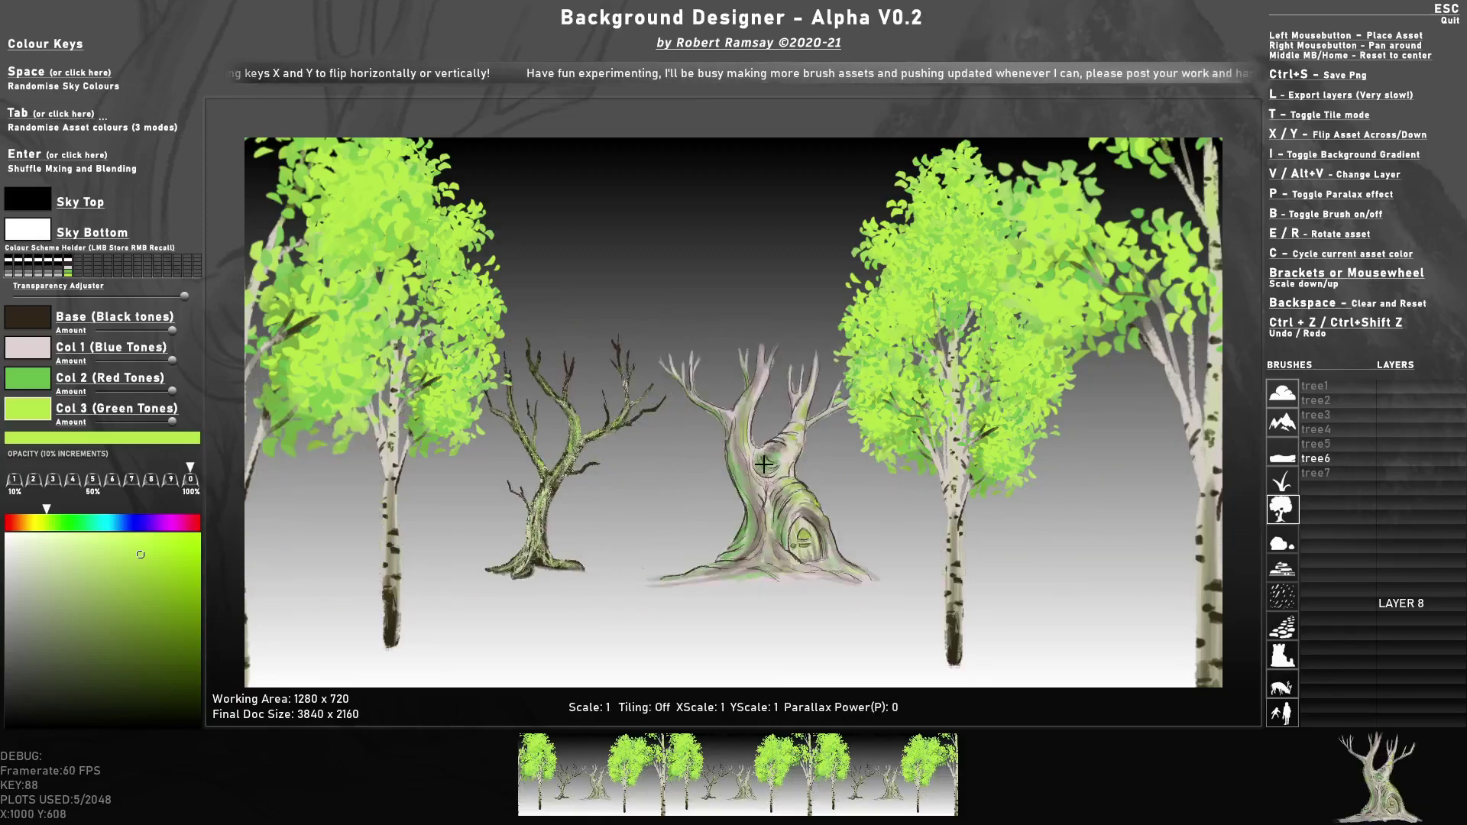
left_click(30, 356)
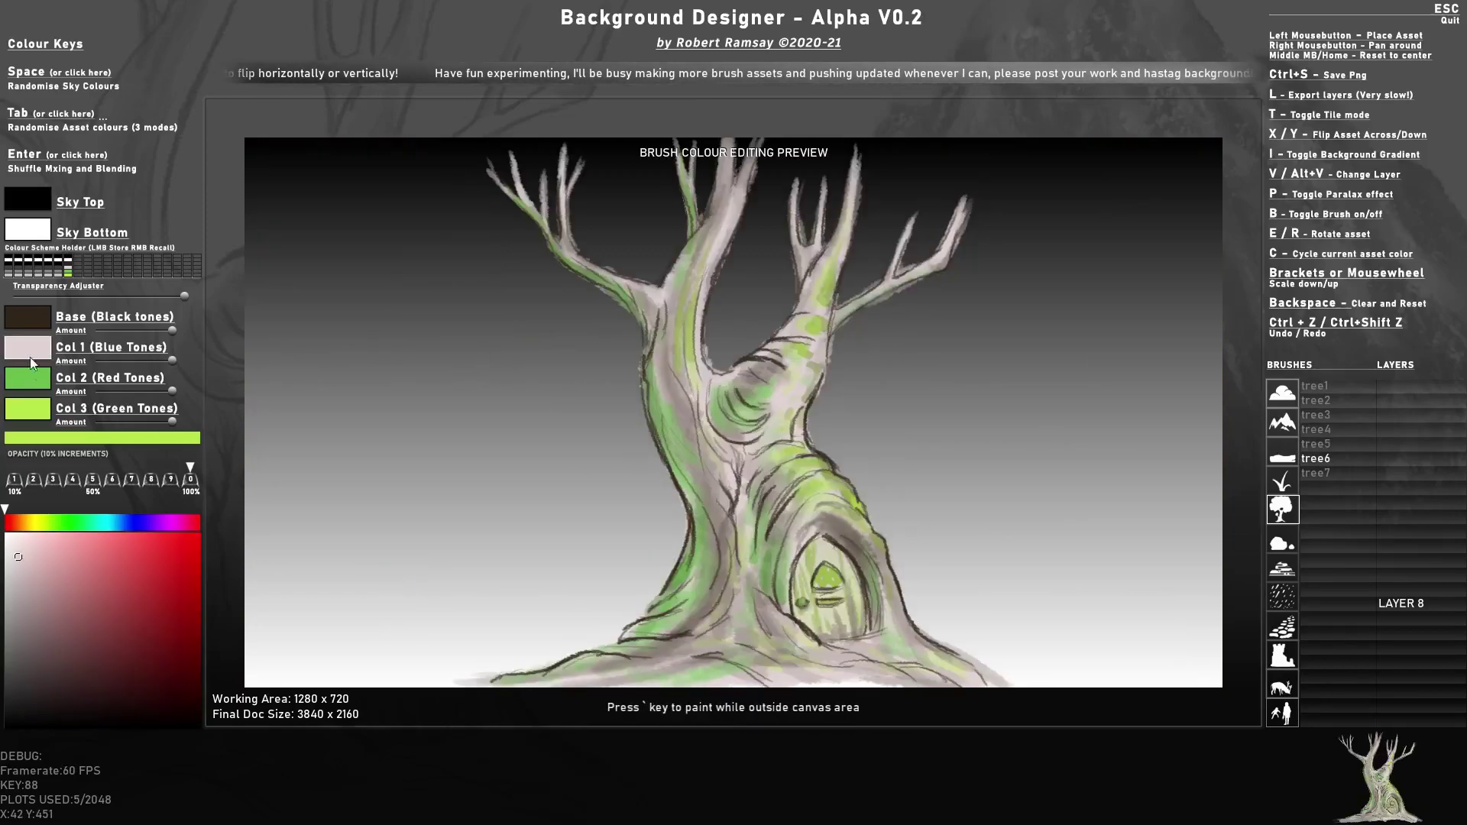
left_click_drag(76, 562, 116, 545)
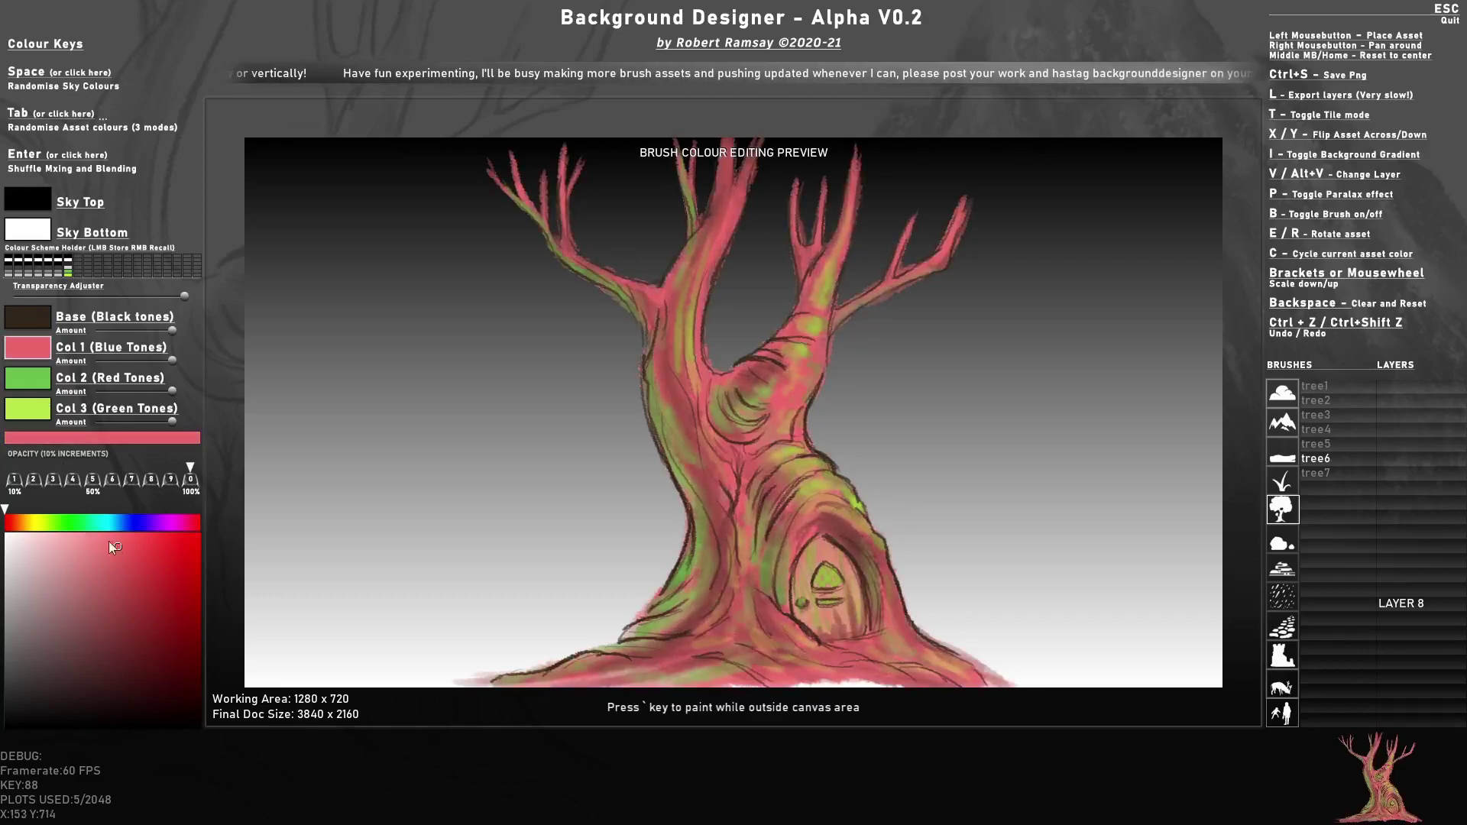
left_click(38, 392)
mouse_move(26, 523)
left_mouse_down()
mouse_move(14, 523)
mouse_move(167, 594)
mouse_move(168, 638)
mouse_move(138, 531)
left_mouse_up()
left_click(125, 521)
left_click(171, 563)
left_click(116, 513)
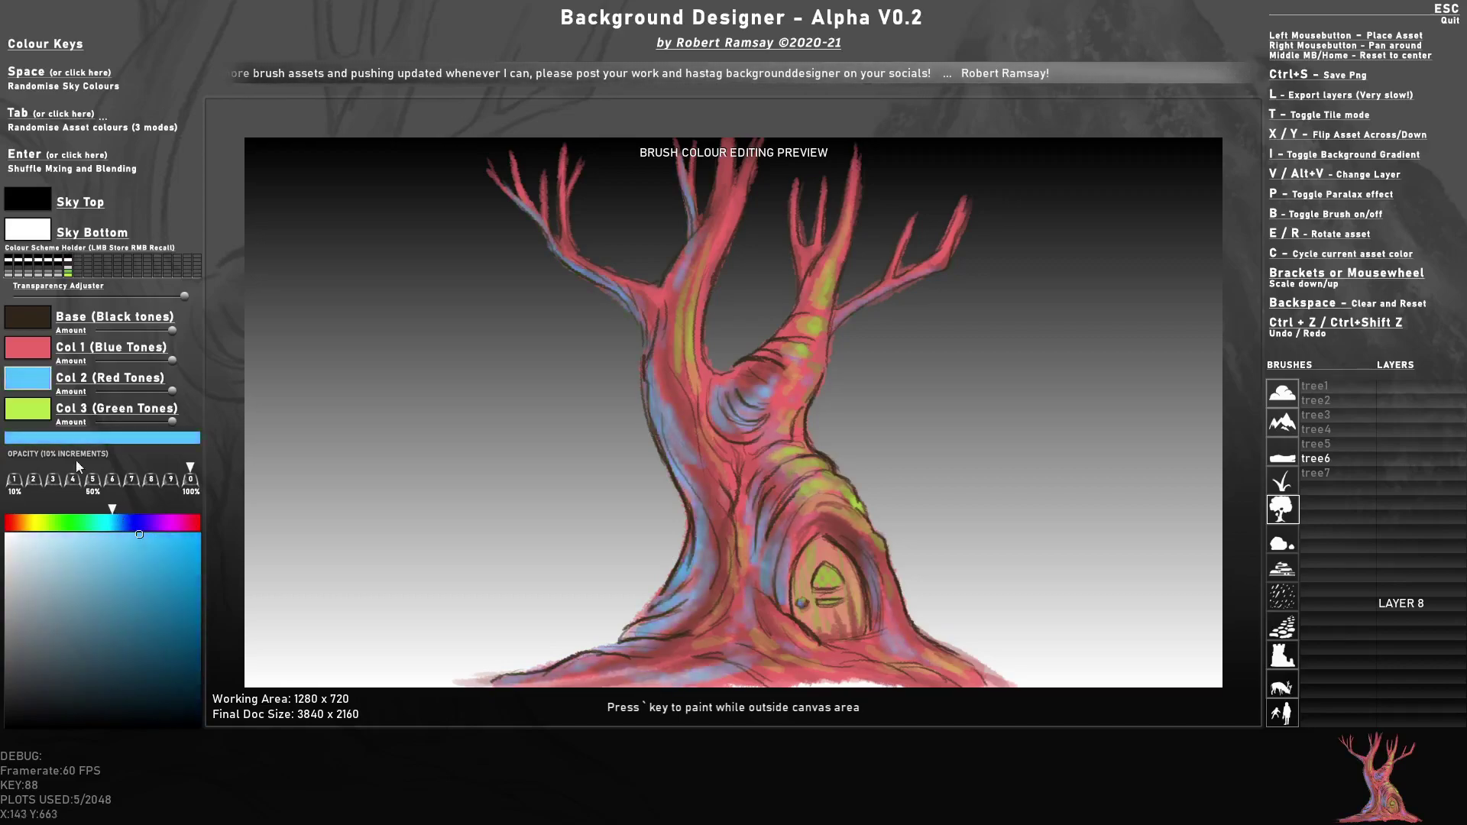
left_click(20, 408)
left_click(45, 544)
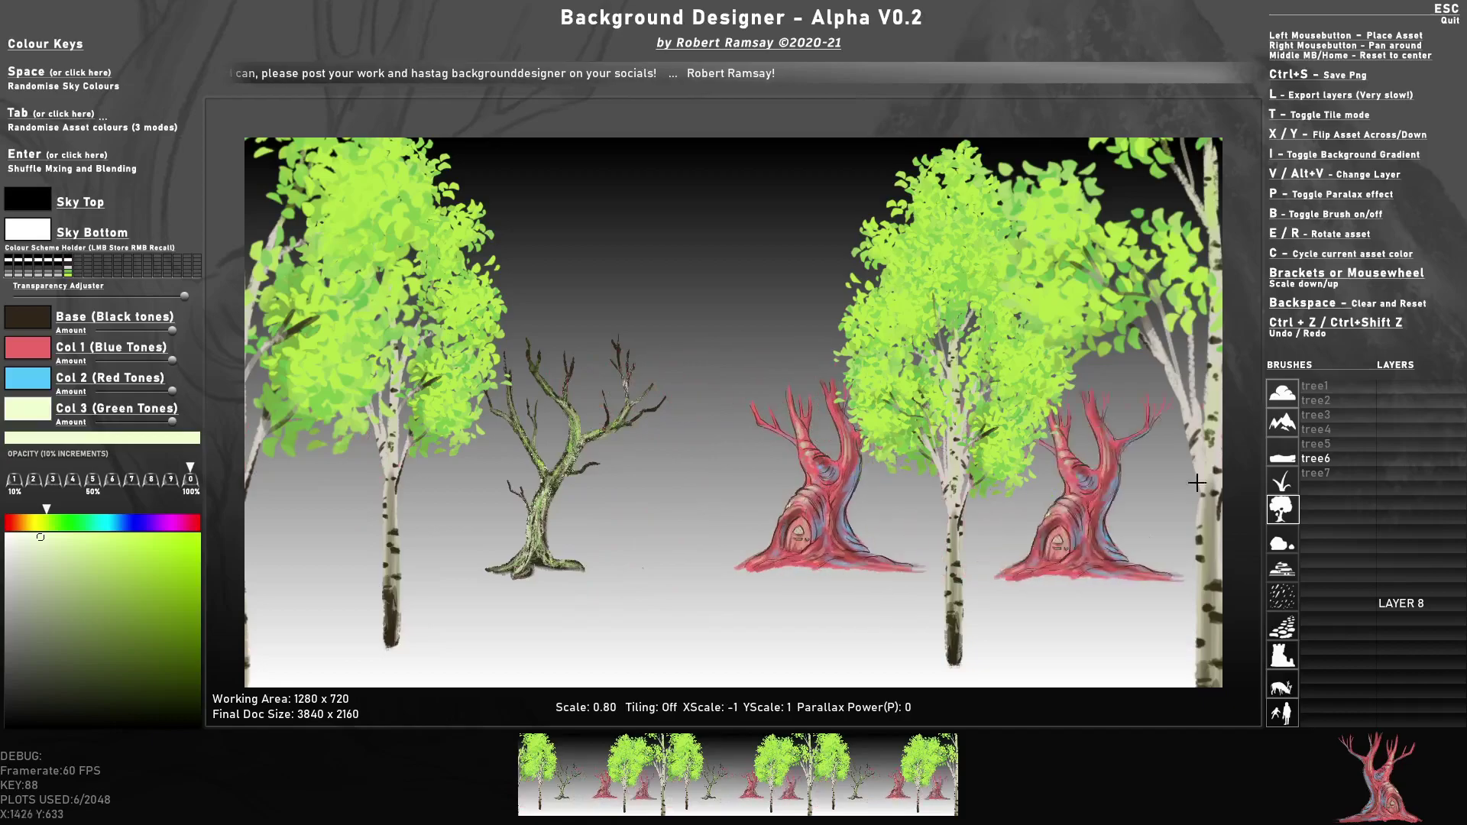
- Load the foliage brush, store and recall a colour scheme, and darken Col 1 to deep green
left_click(1282, 481)
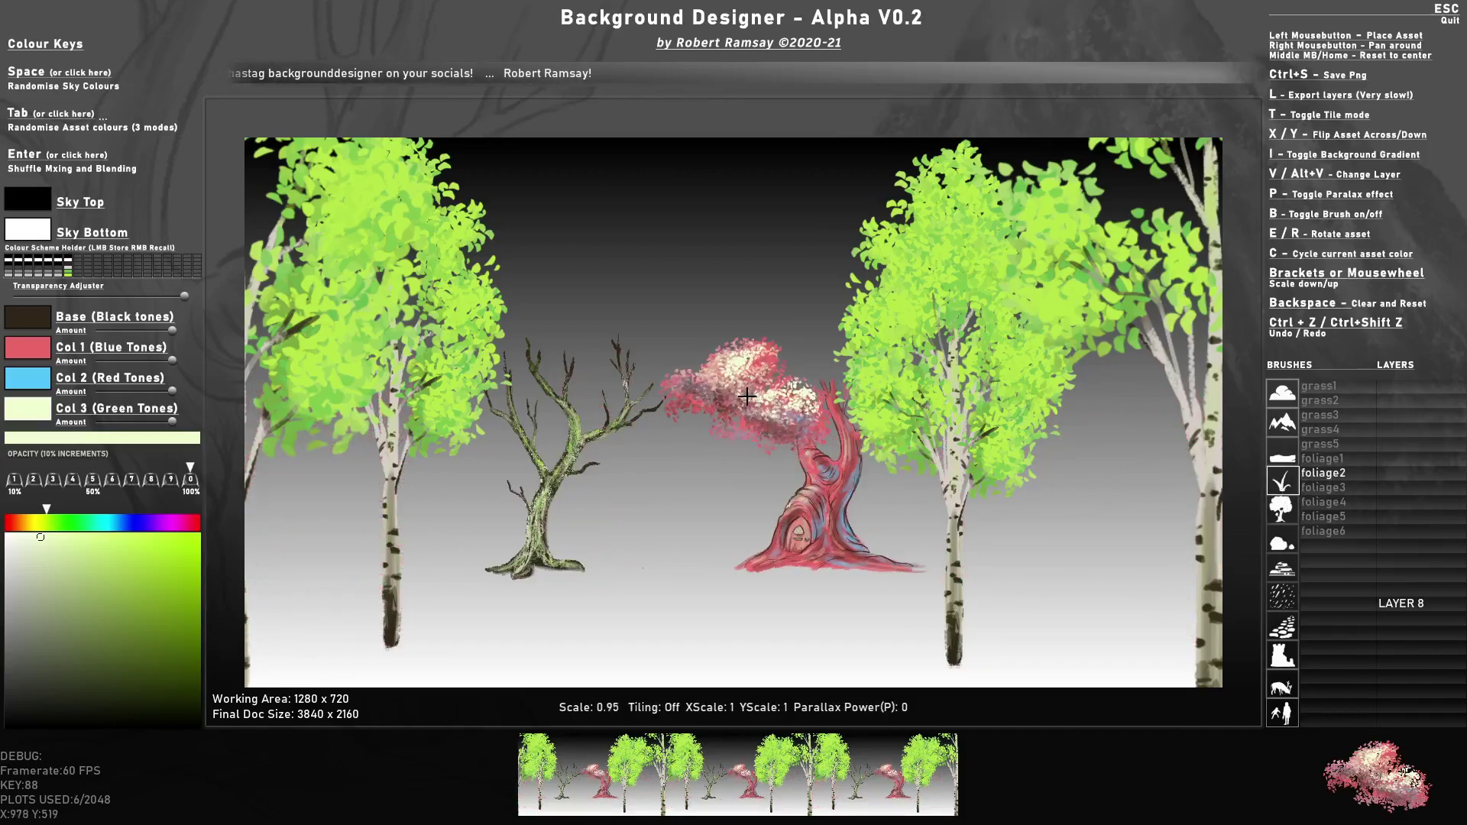
mouse_move(190, 483)
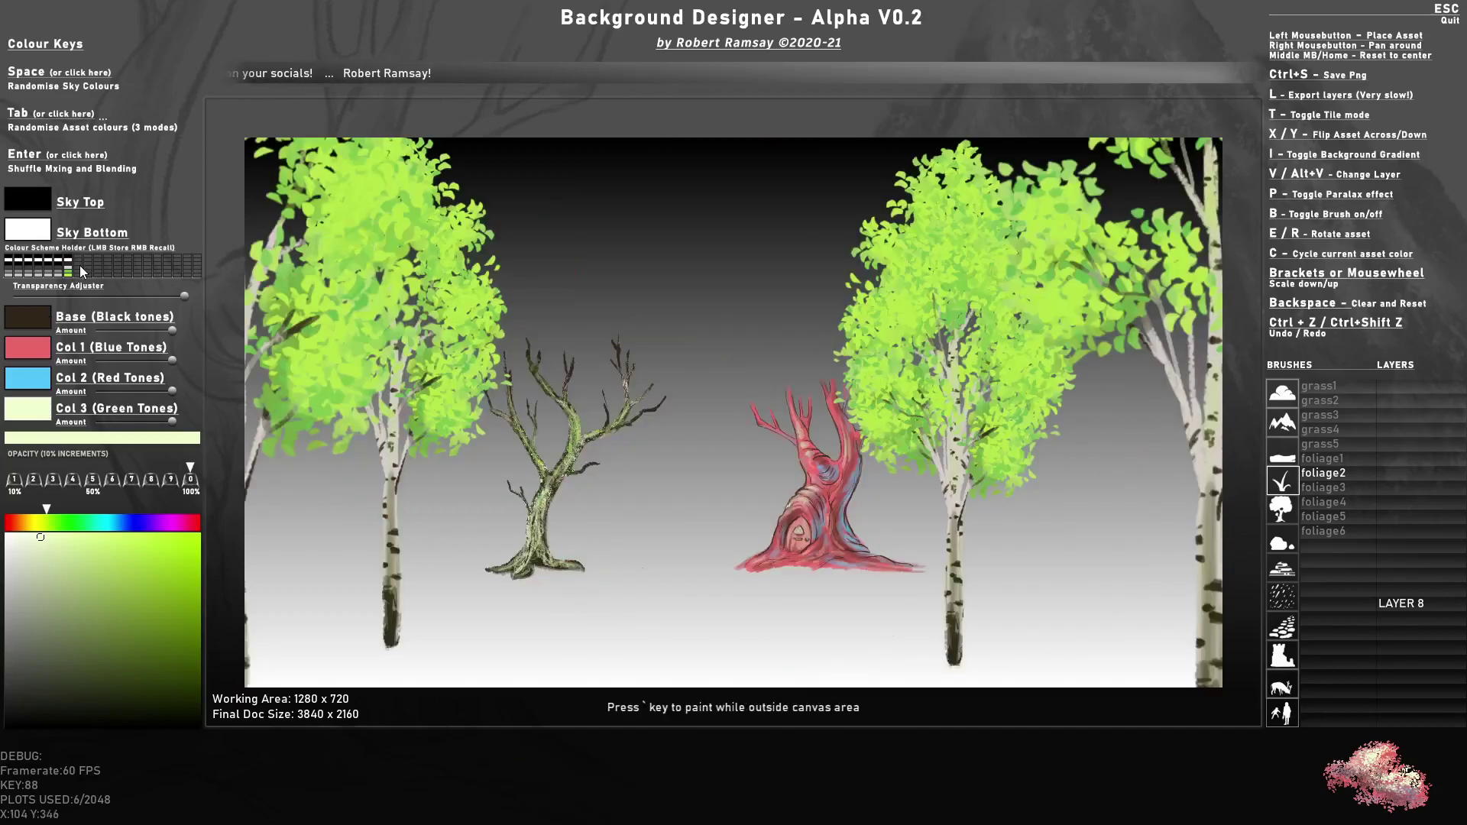
left_click(69, 272)
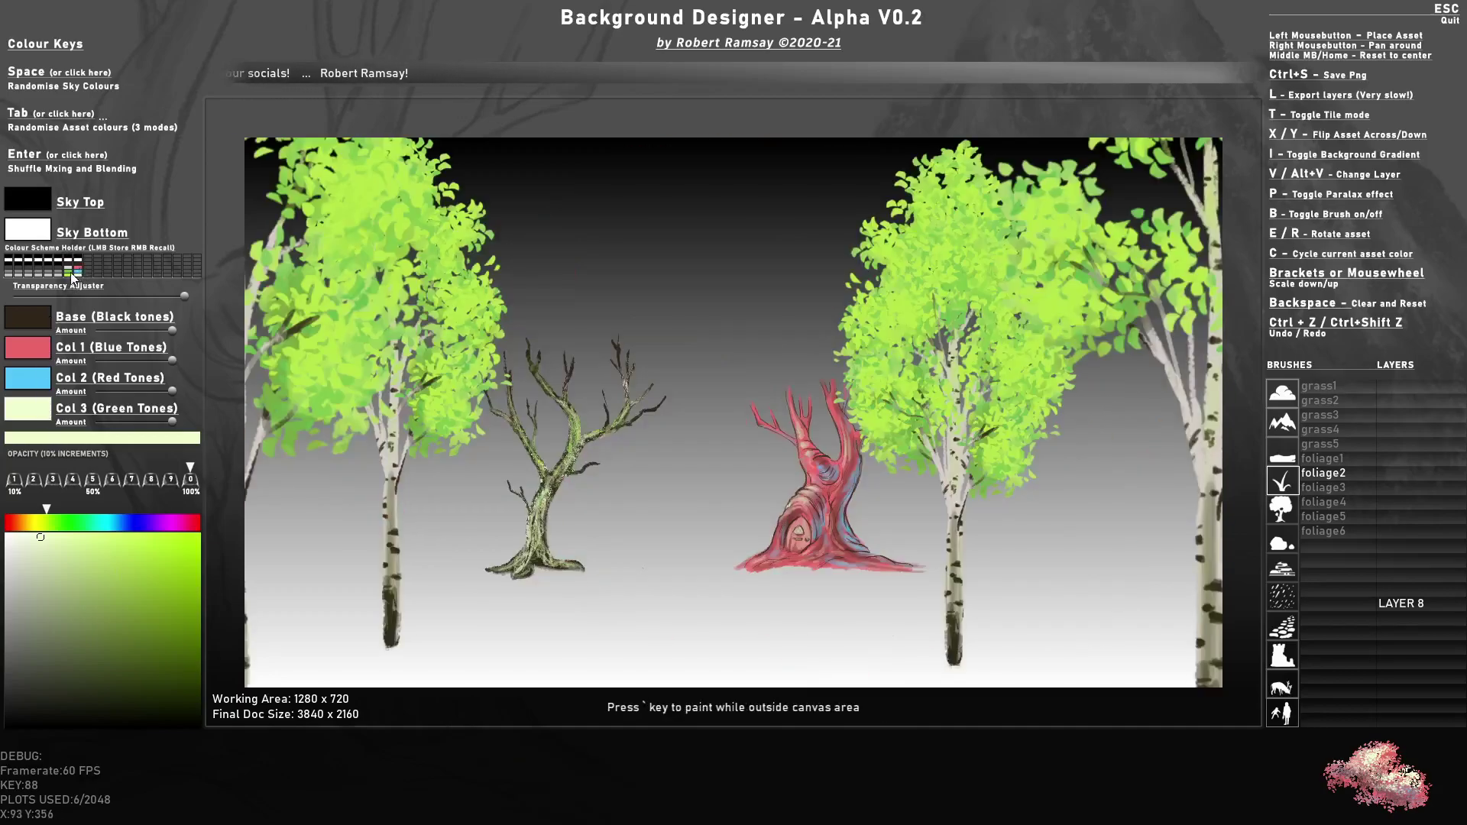
right_click(69, 272)
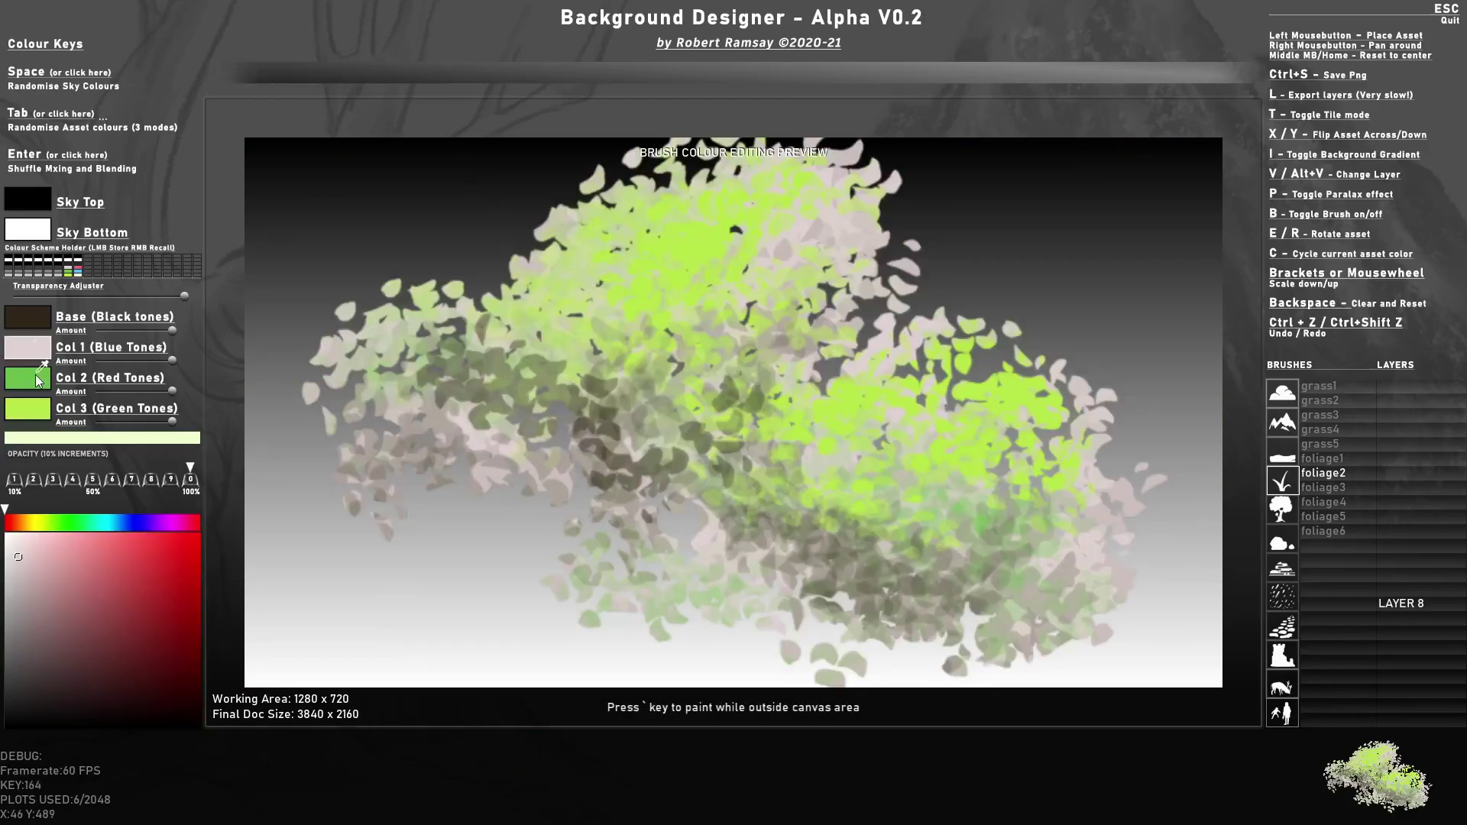
left_click(36, 374)
left_click_drag(126, 628, 139, 639)
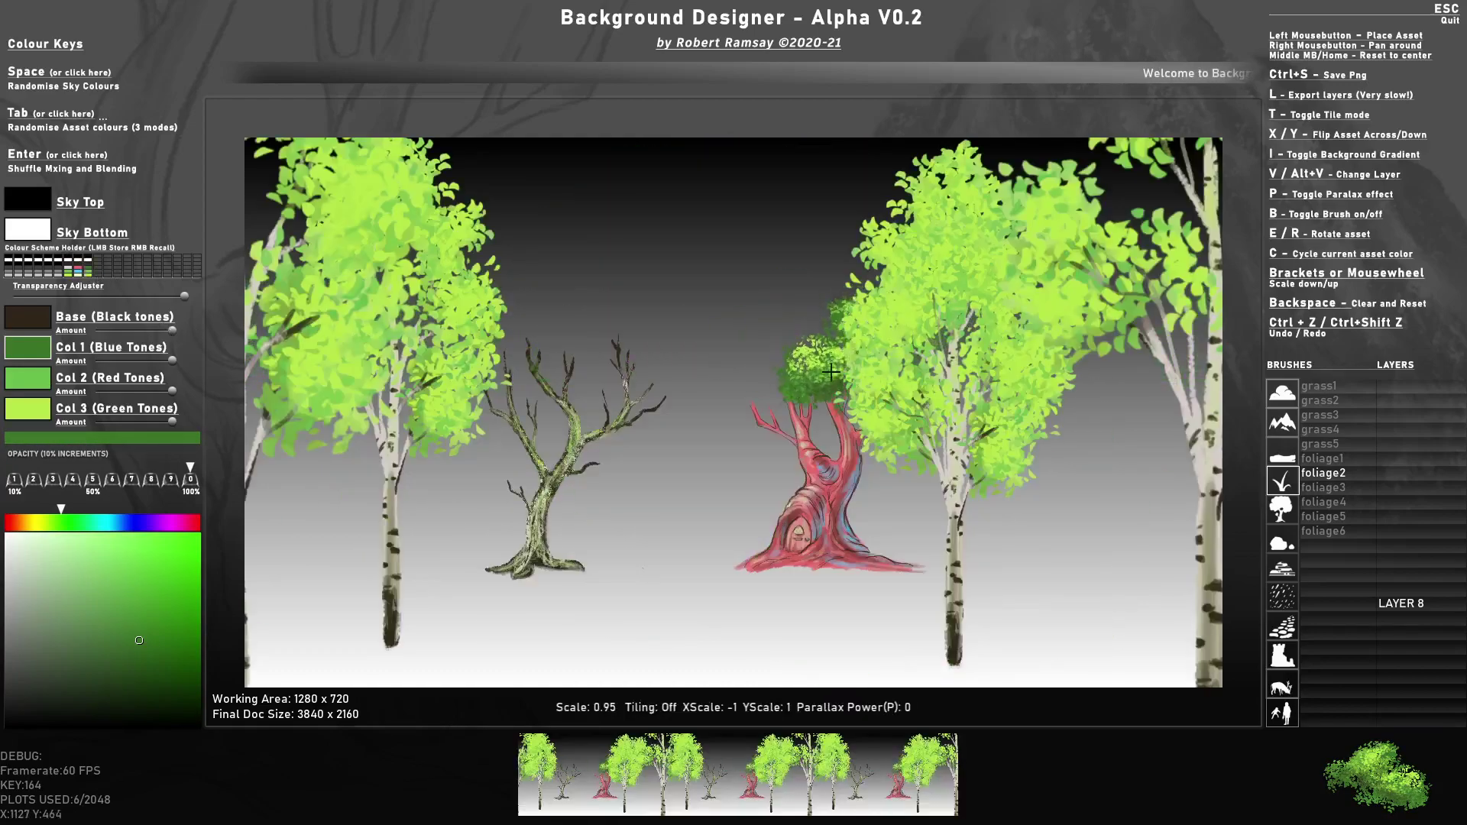
- Place a flipped green foliage2 canopy over the hollow tree and a bush by the left birch
left_click(832, 378)
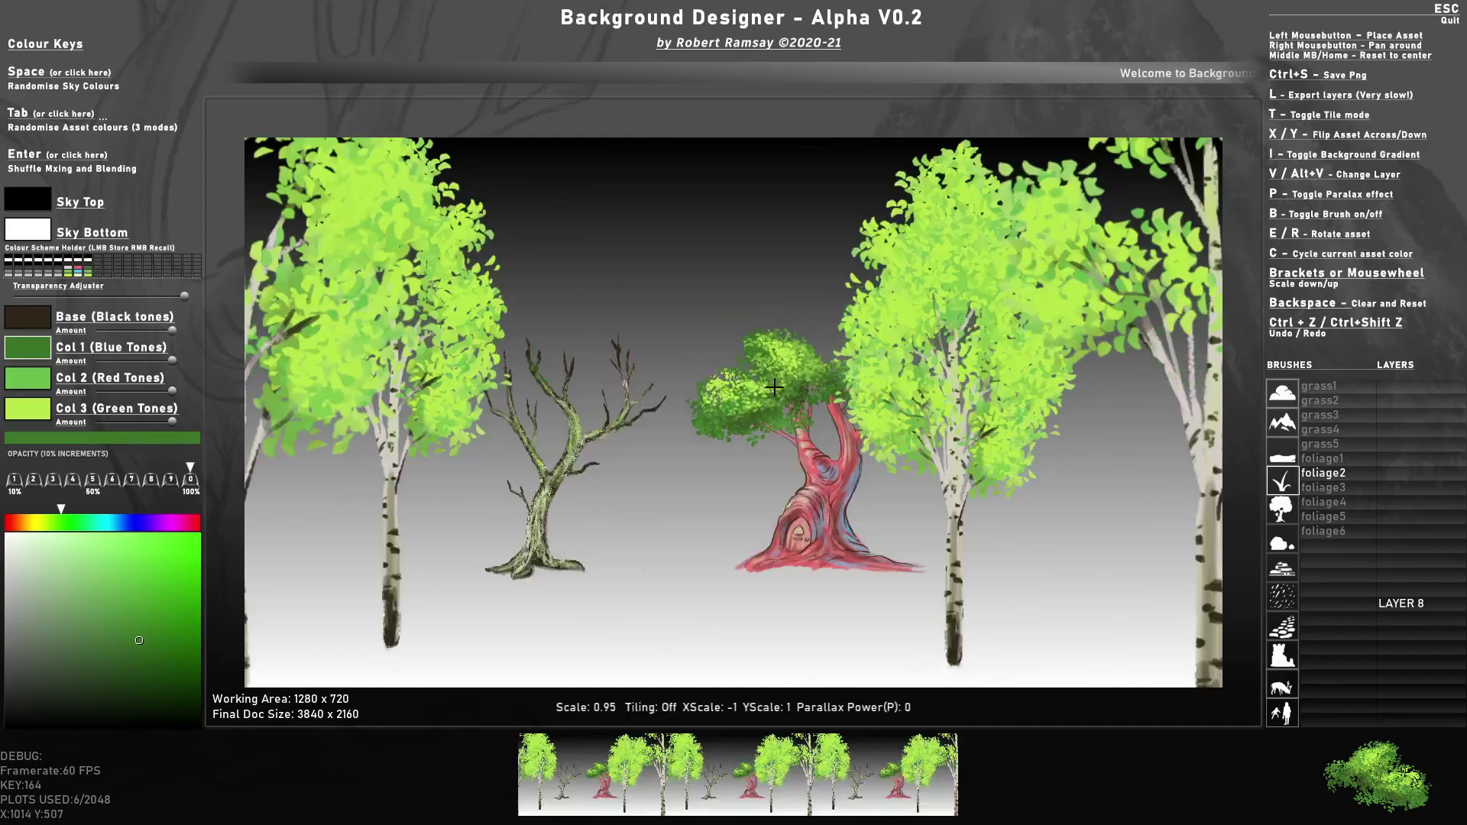
key("x")
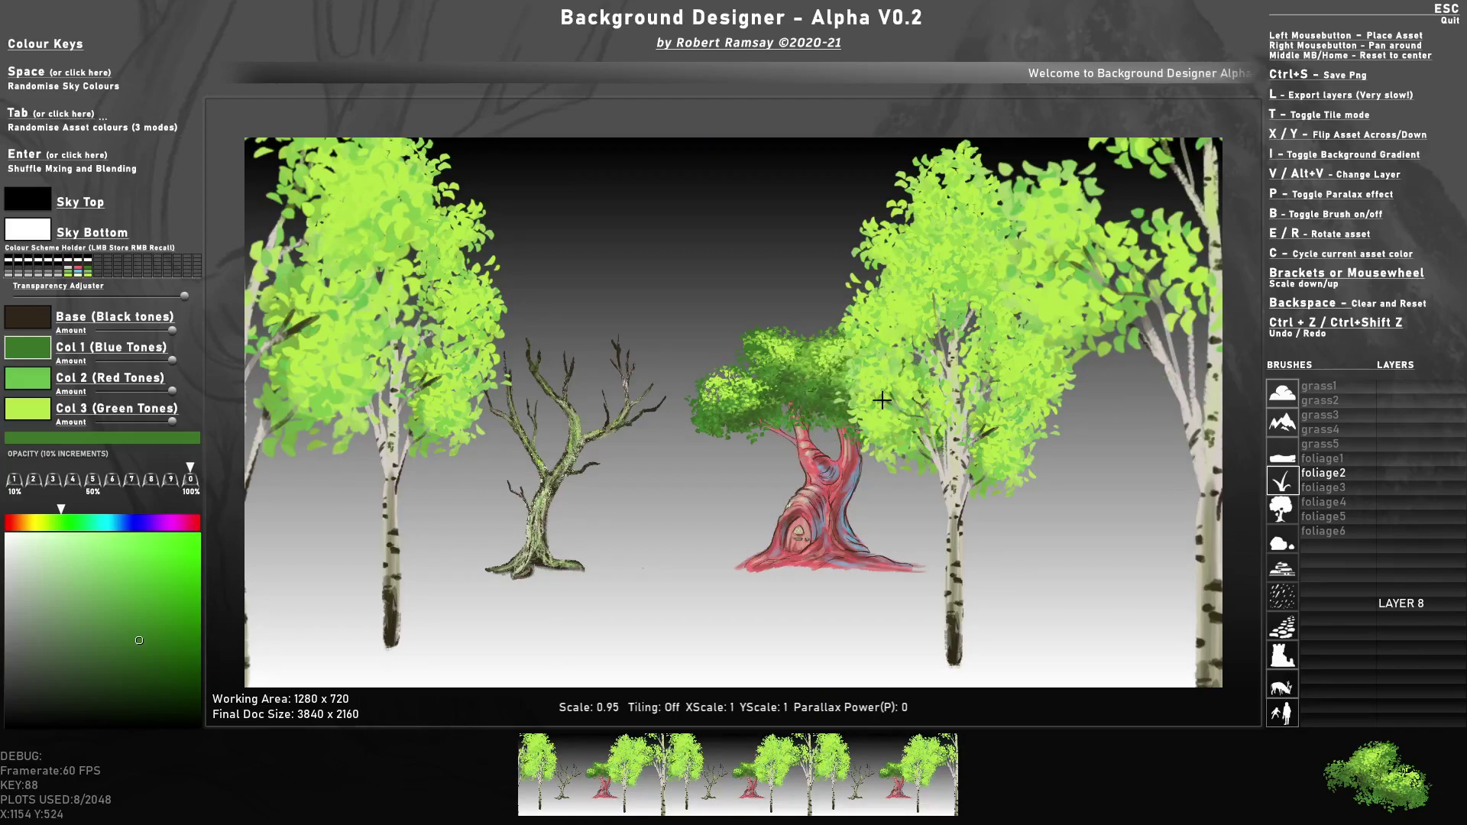
left_click(363, 497)
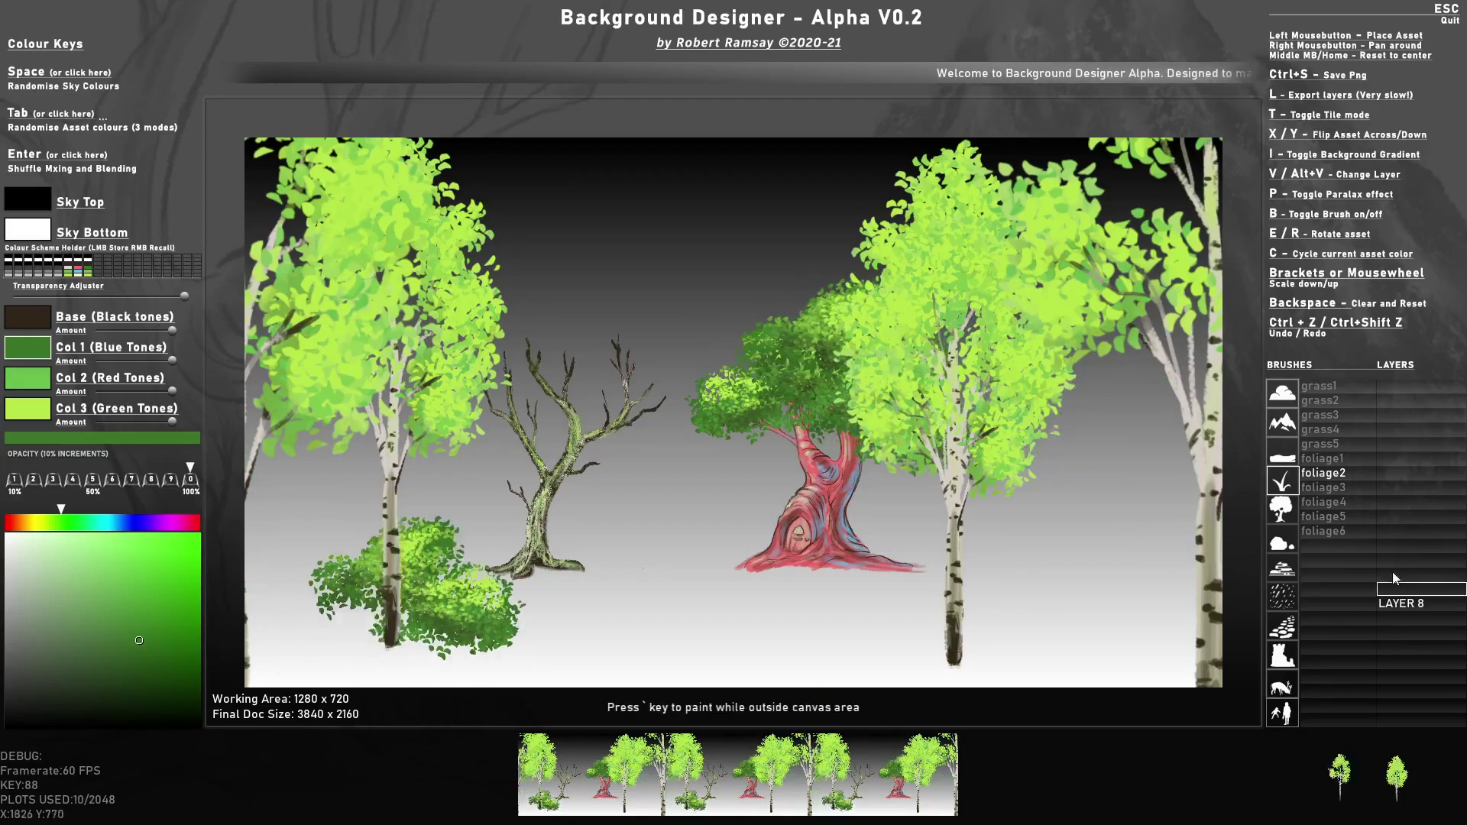
- Use the foliage3 and foliage4 fern brushes for the trunk base, then load foliage5
left_click(1338, 489)
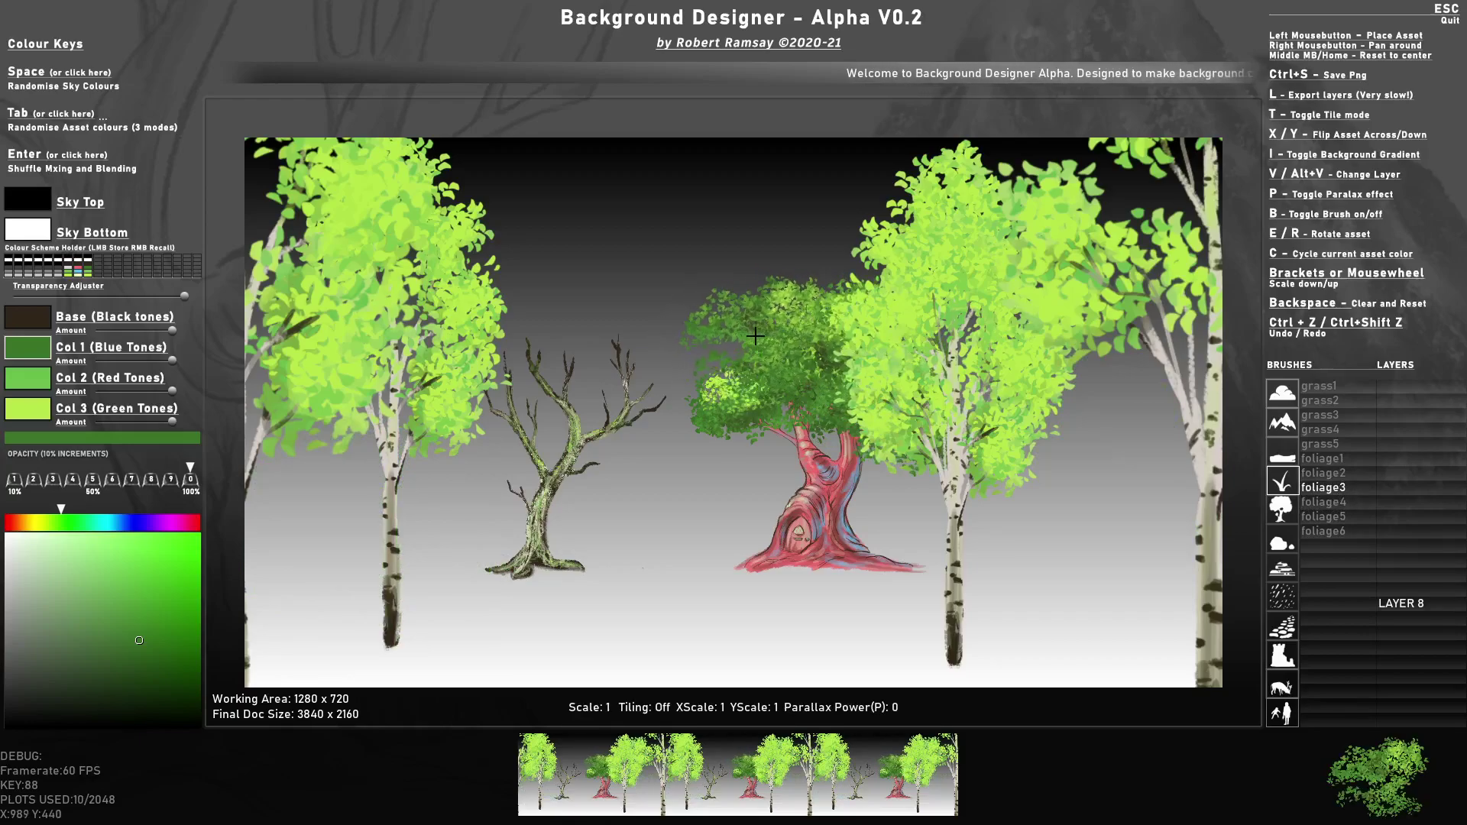
scroll(798, 297, "down", 1)
left_click(1338, 502)
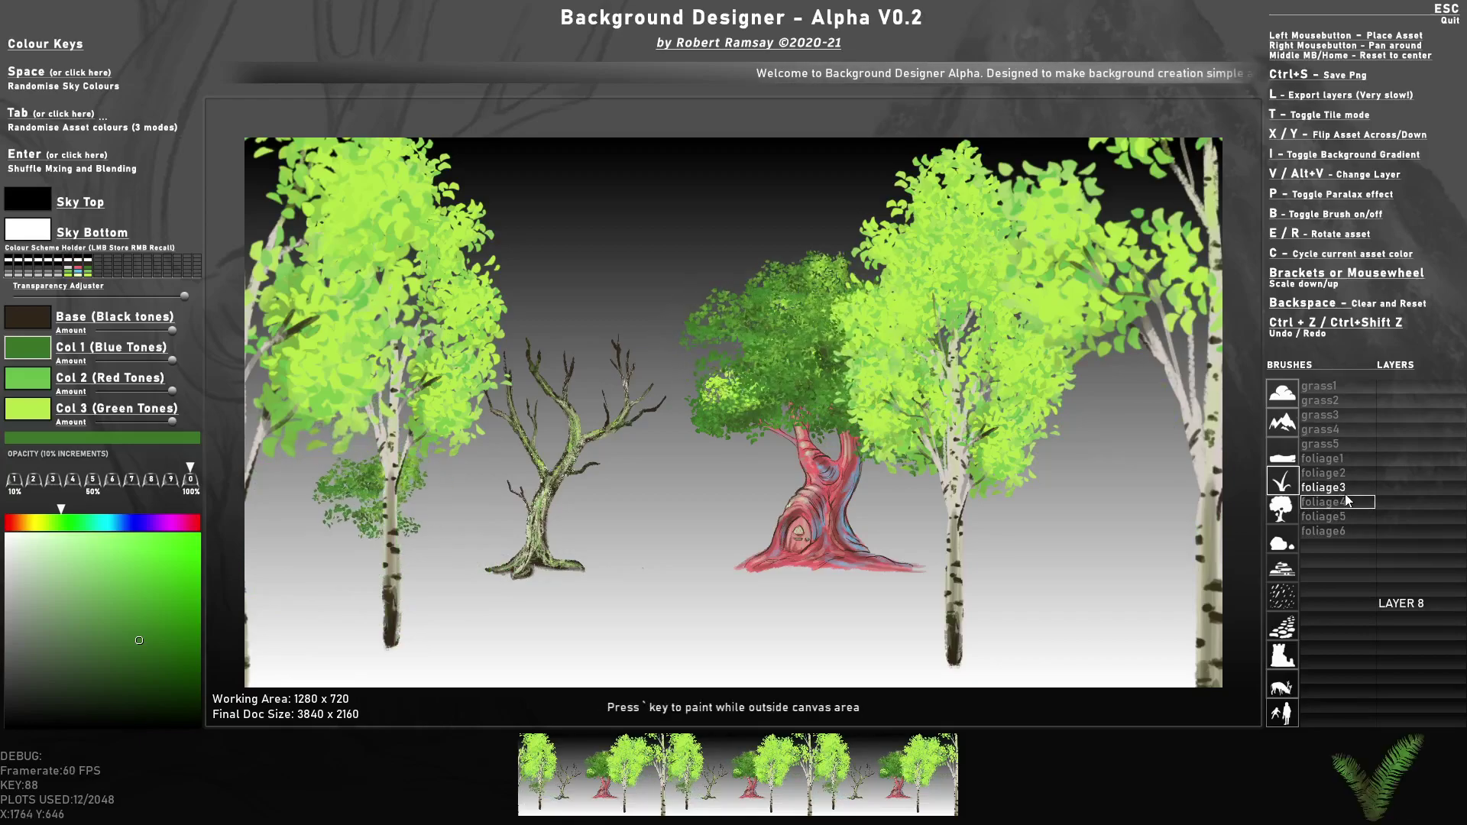
scroll(760, 519, "down", 1)
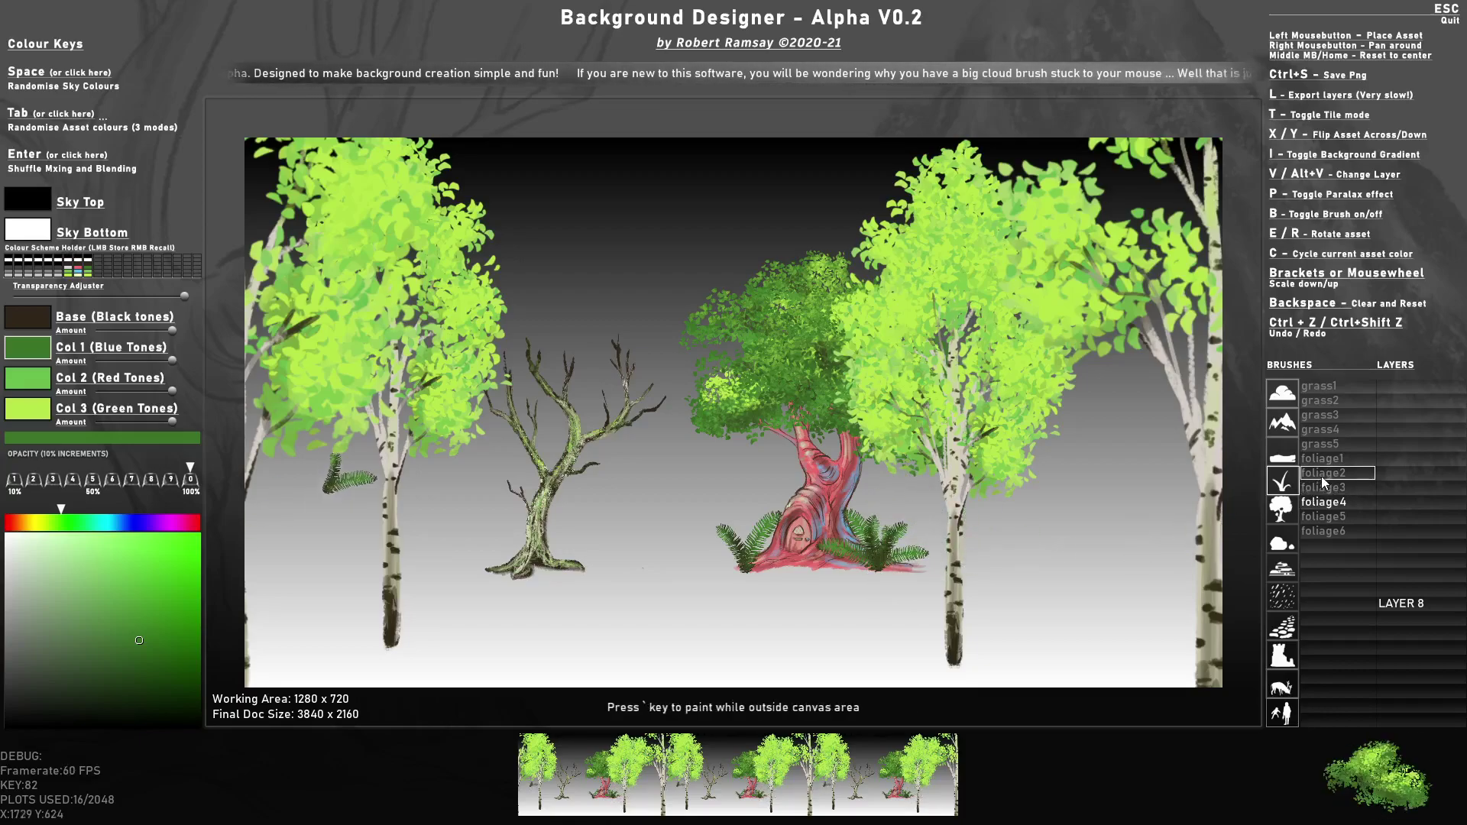
left_click(1324, 517)
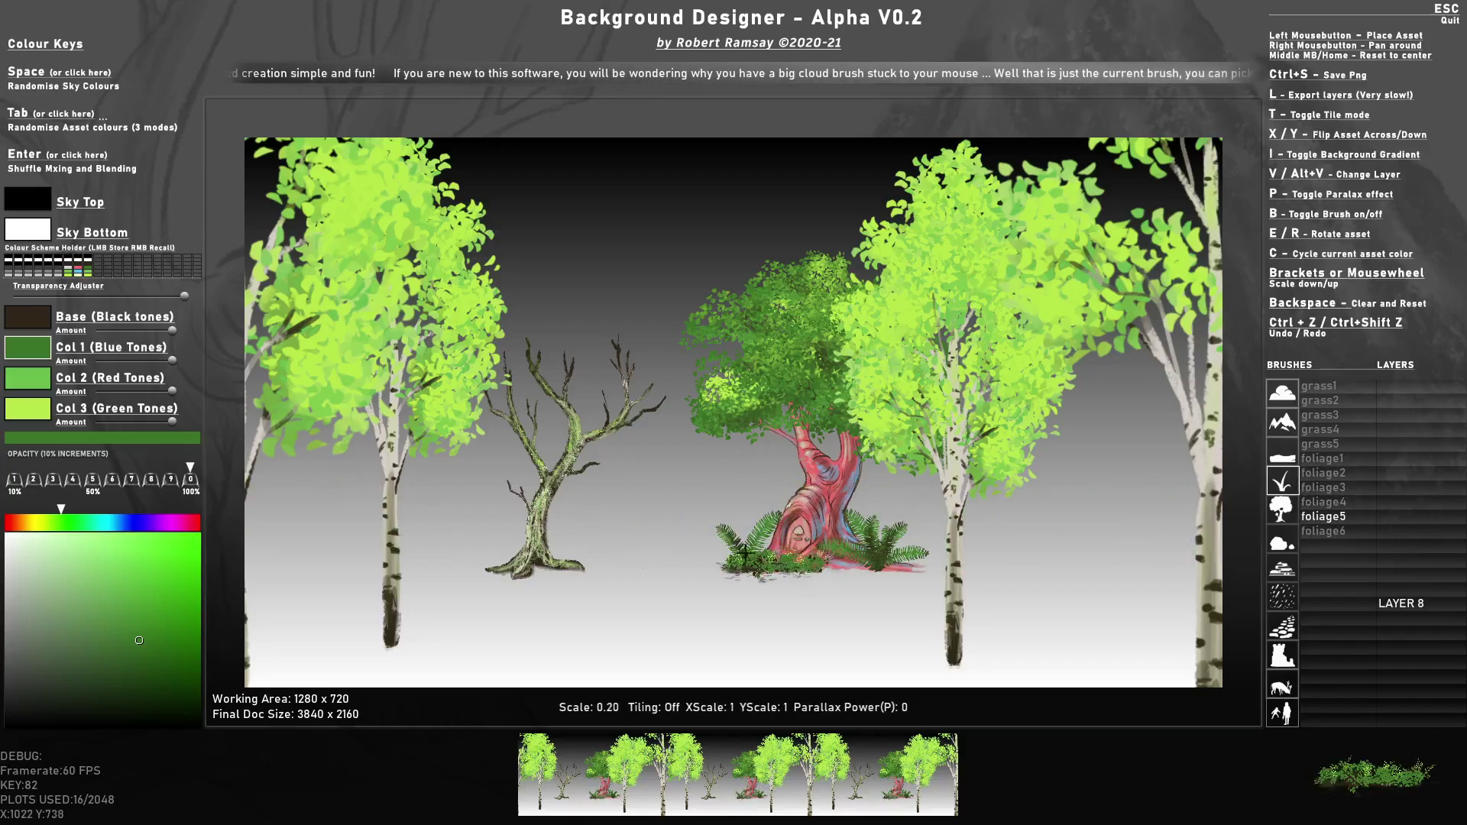
- Change the grass brush's Base colour to a dark teal
left_click(28, 325)
left_click_drag(125, 580, 126, 626)
mouse_move(104, 528)
left_mouse_down()
mouse_move(136, 528)
mouse_move(102, 522)
left_mouse_up()
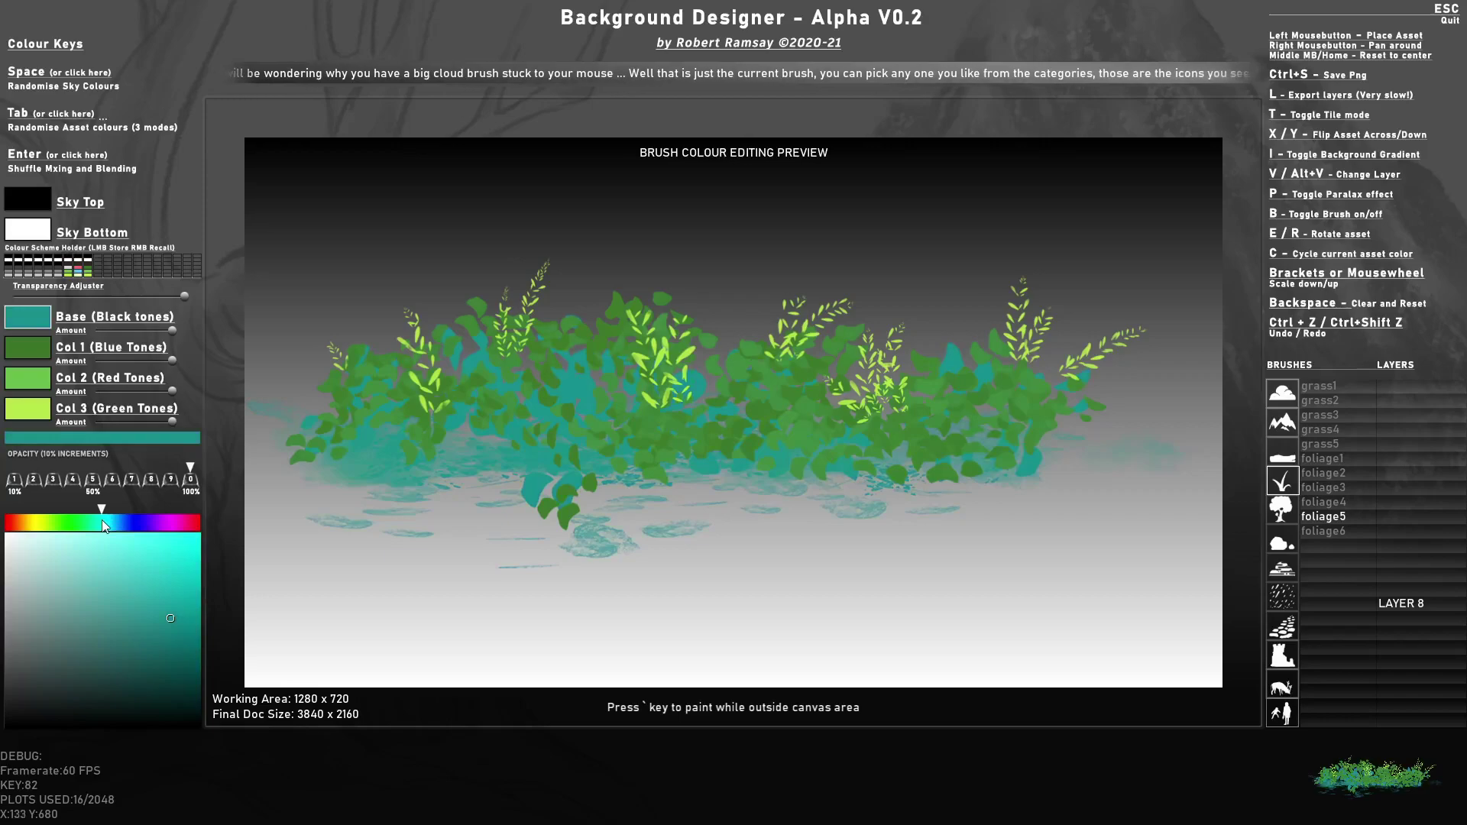
left_click(174, 659)
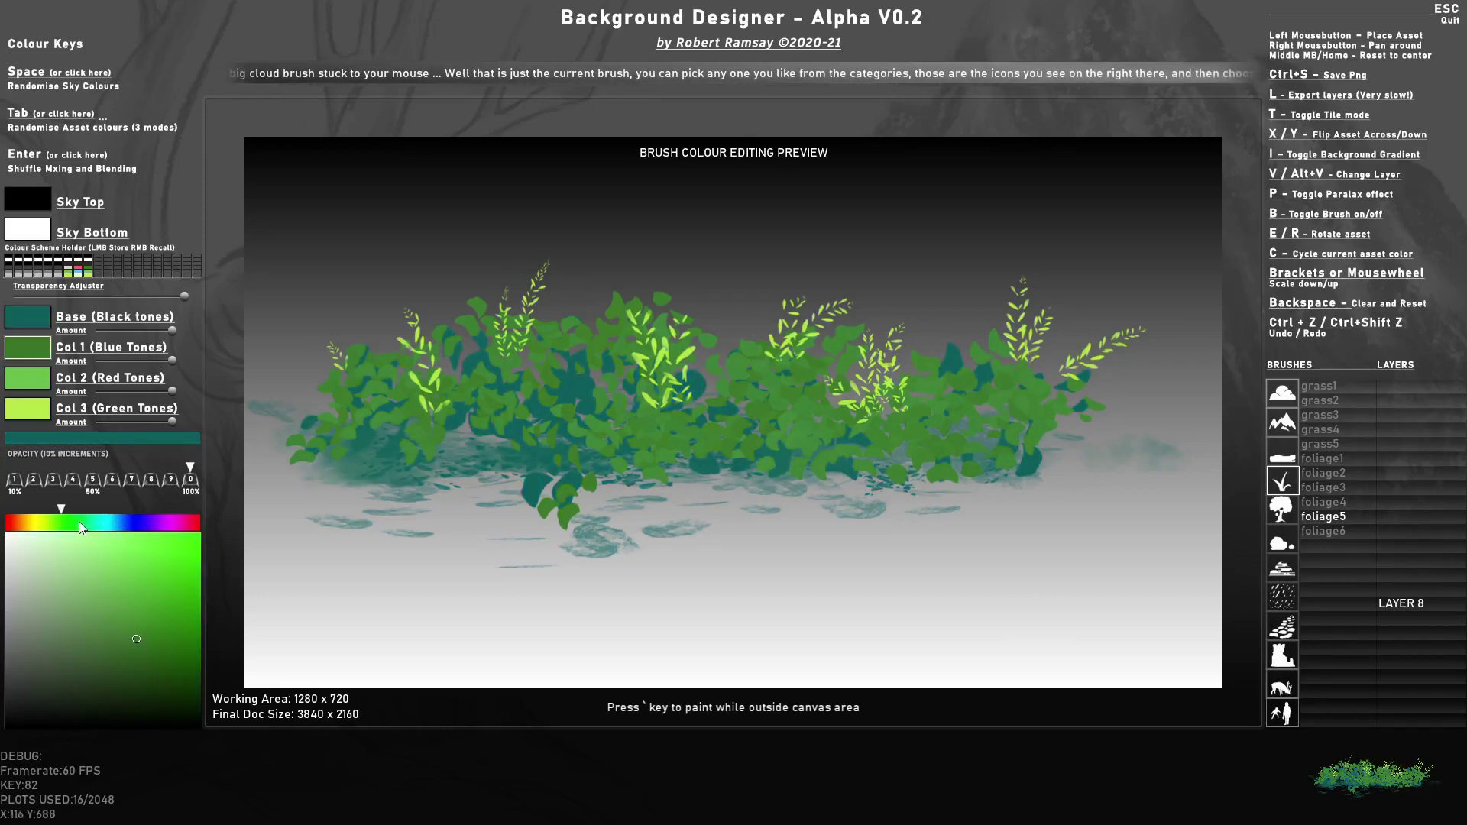
left_click(79, 521)
left_click(155, 641)
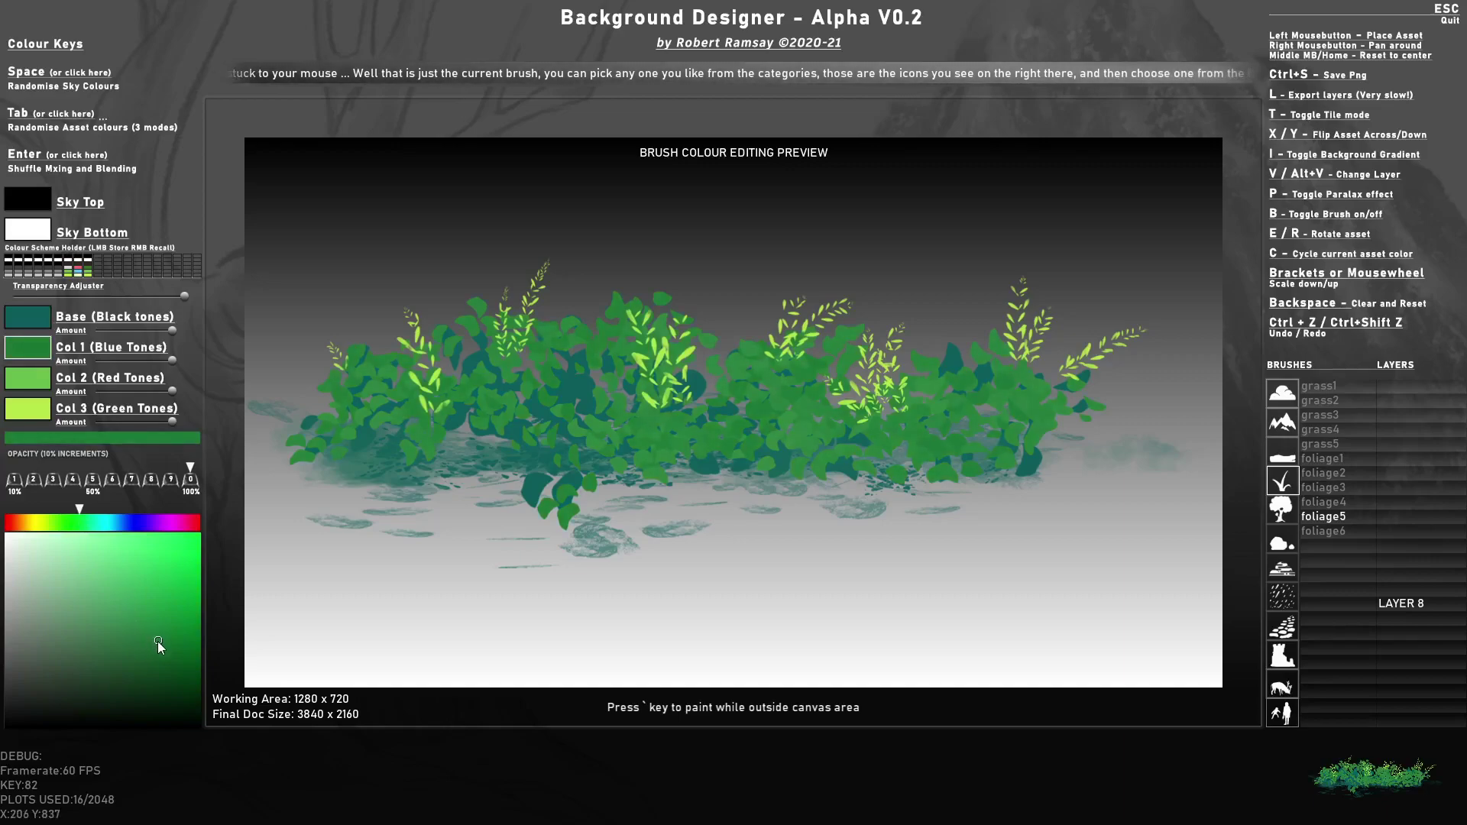
- Make Col 3 crimson and place the red-flowered bush at the hollow tree's base
left_click(38, 413)
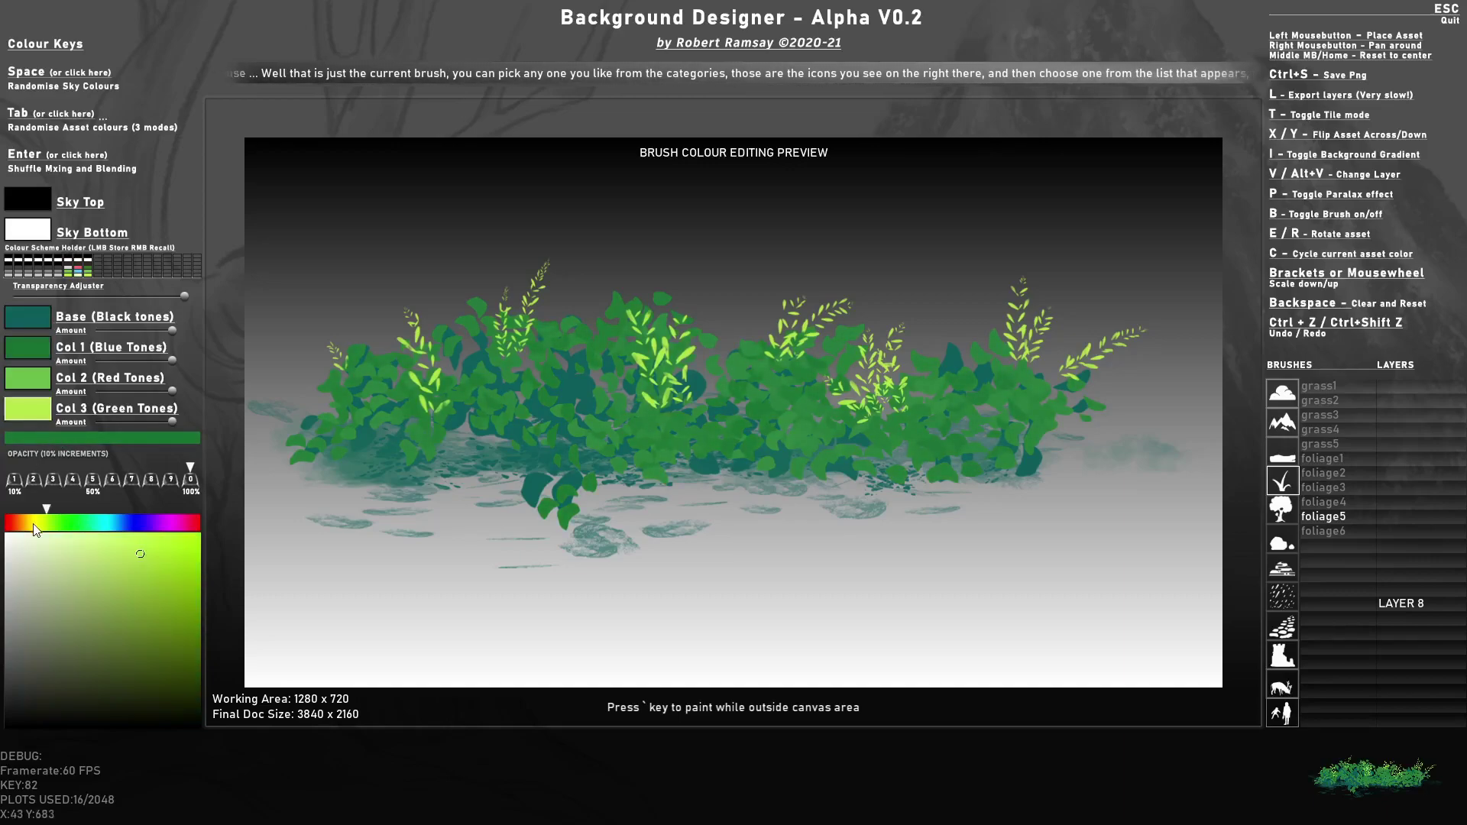
left_click(17, 523)
left_click(12, 524)
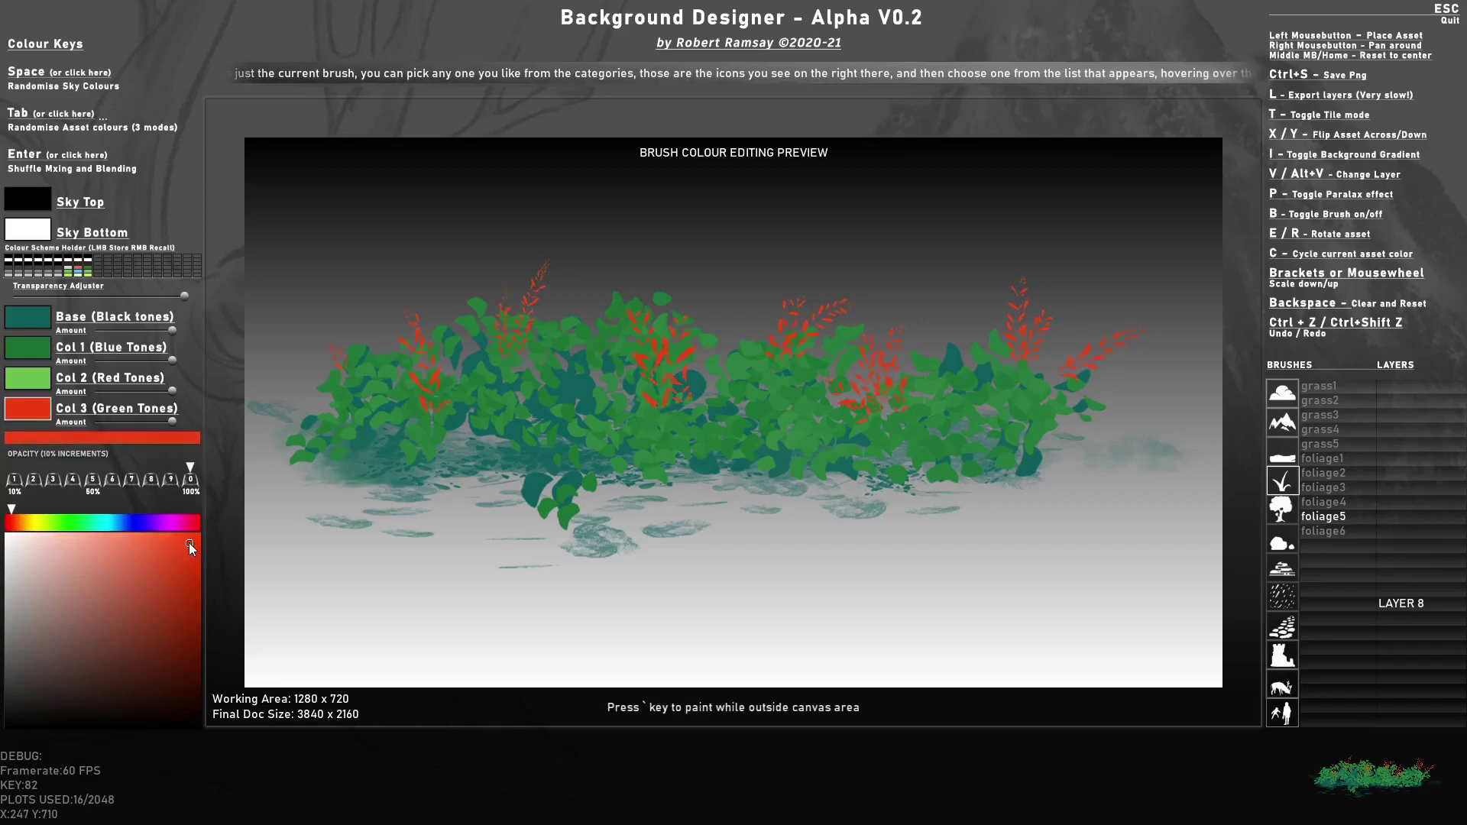
left_click(197, 524)
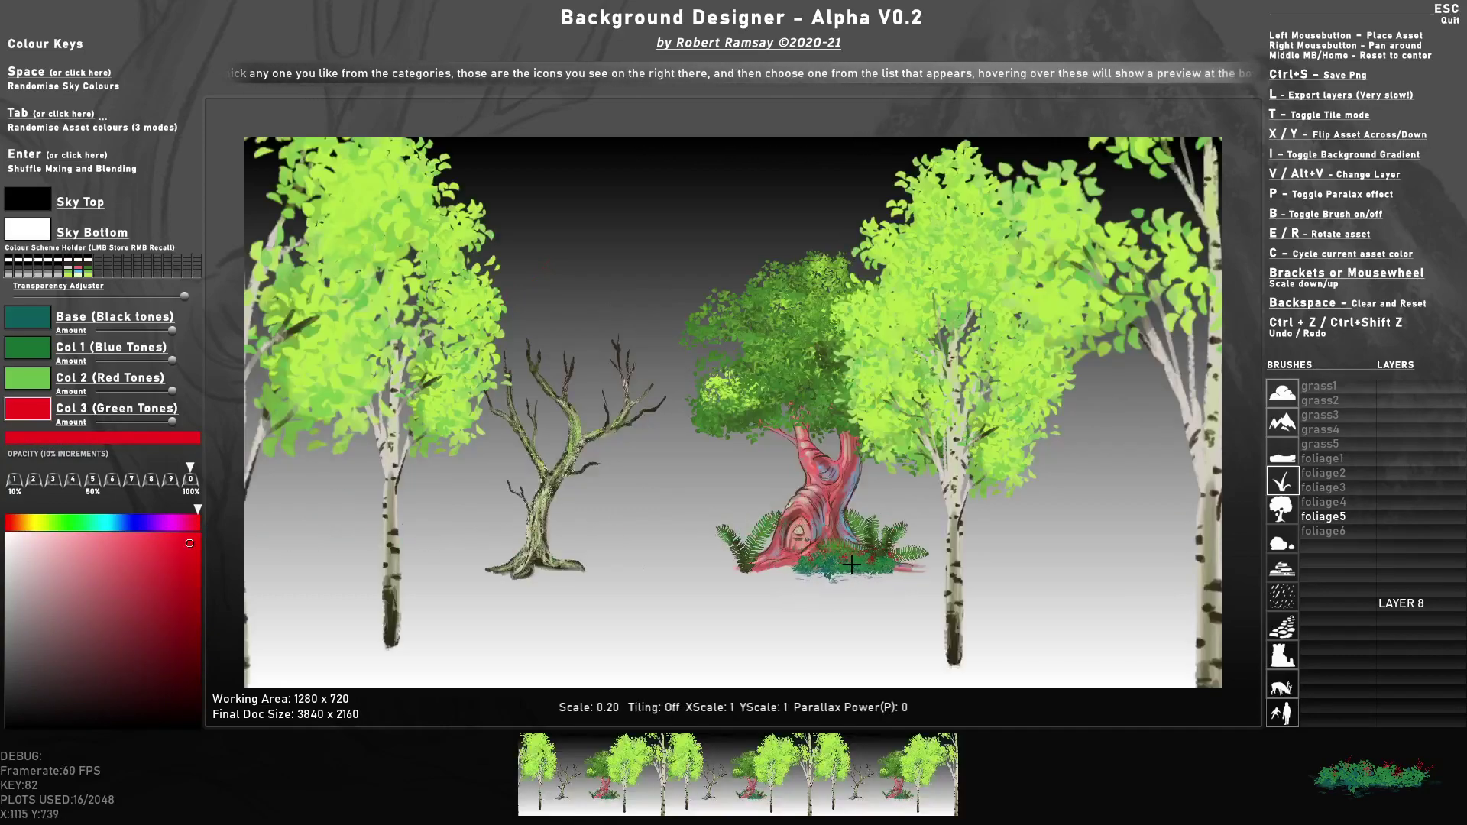
left_click(446, 599)
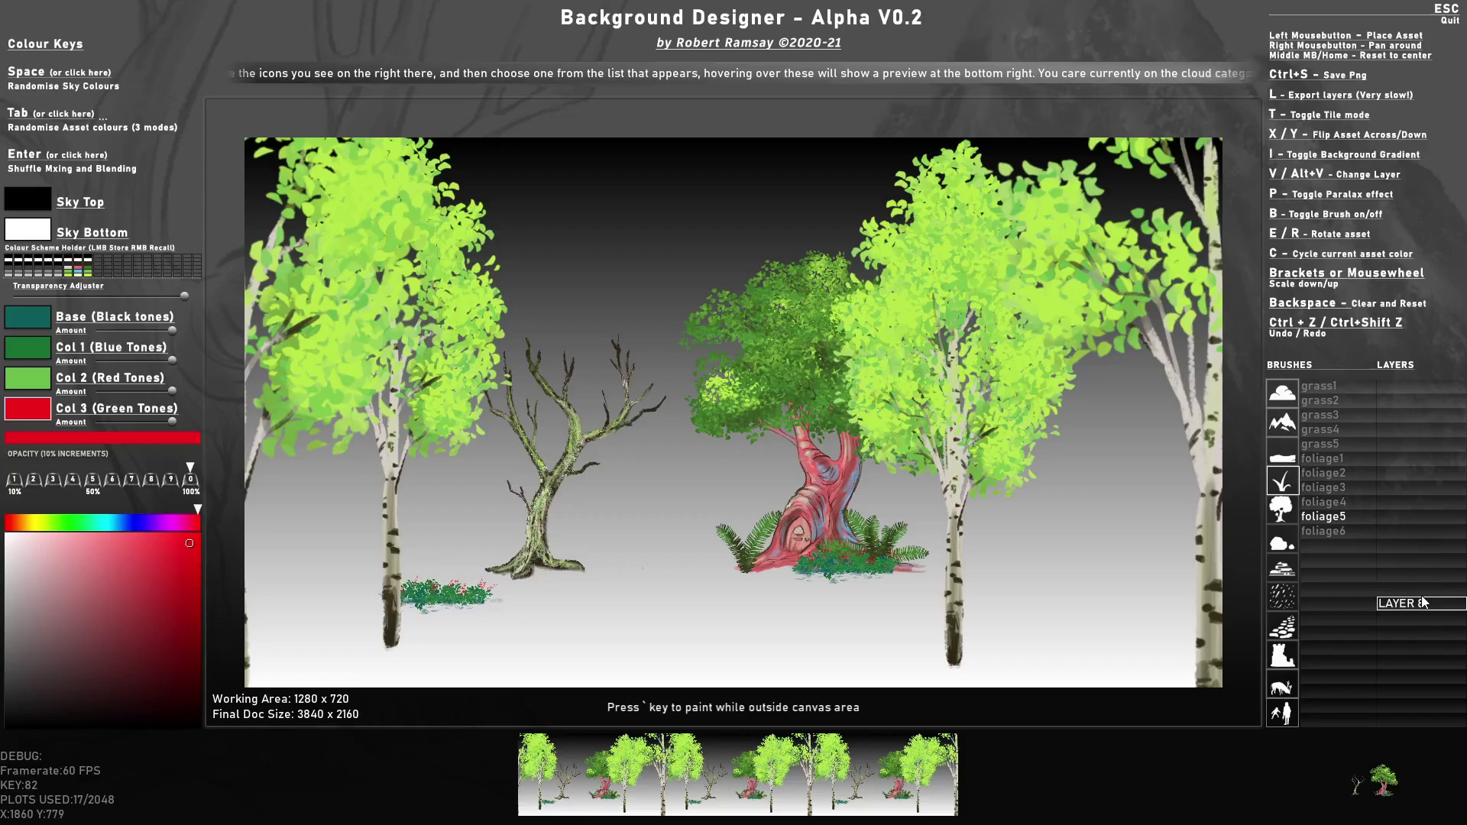
- Turn Parallax Power 15 on to preview the forest, then switch it off
left_click_drag(1421, 585, 1416, 495)
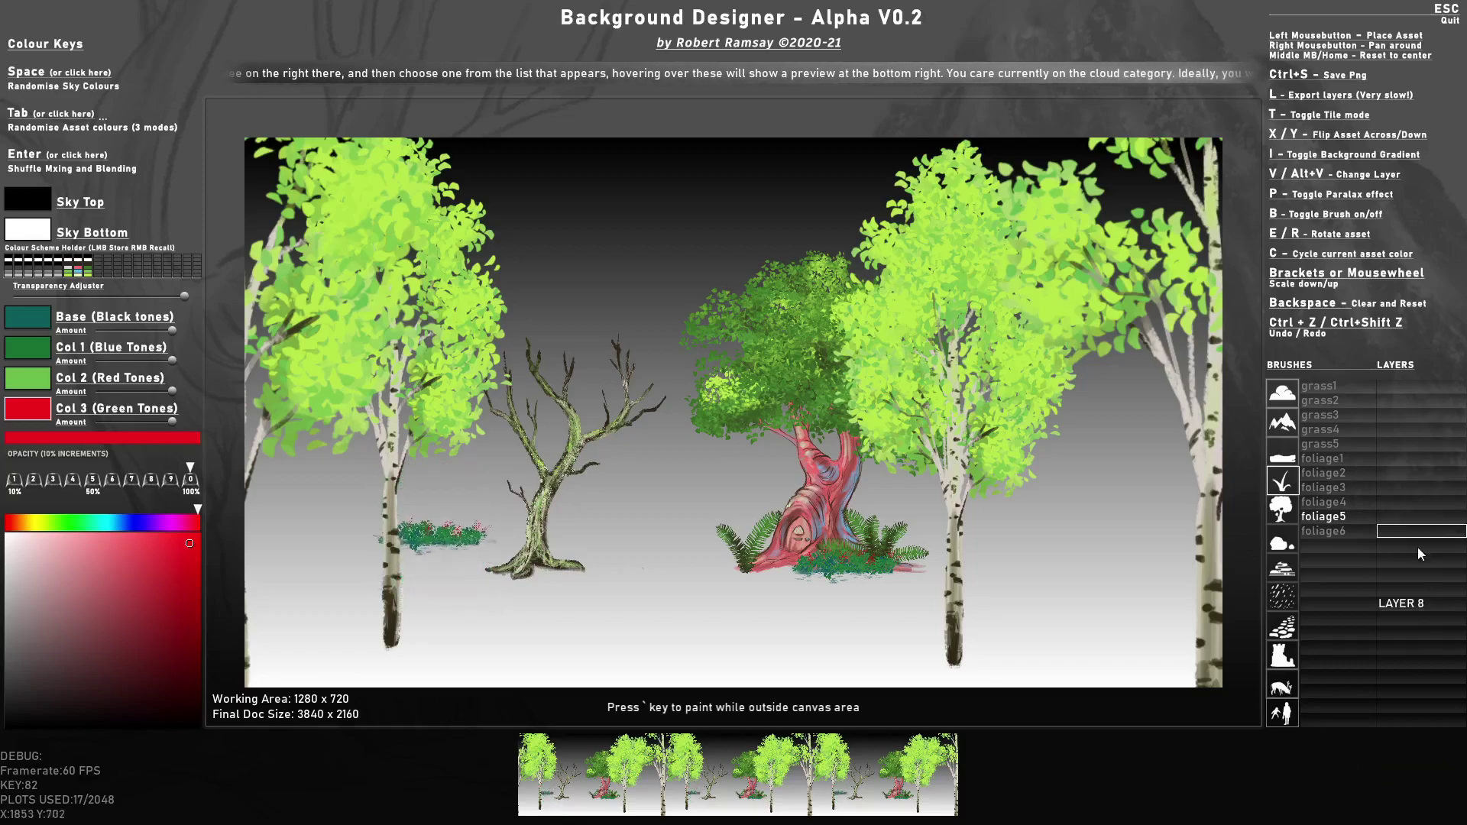
left_click_drag(1418, 547, 1413, 643)
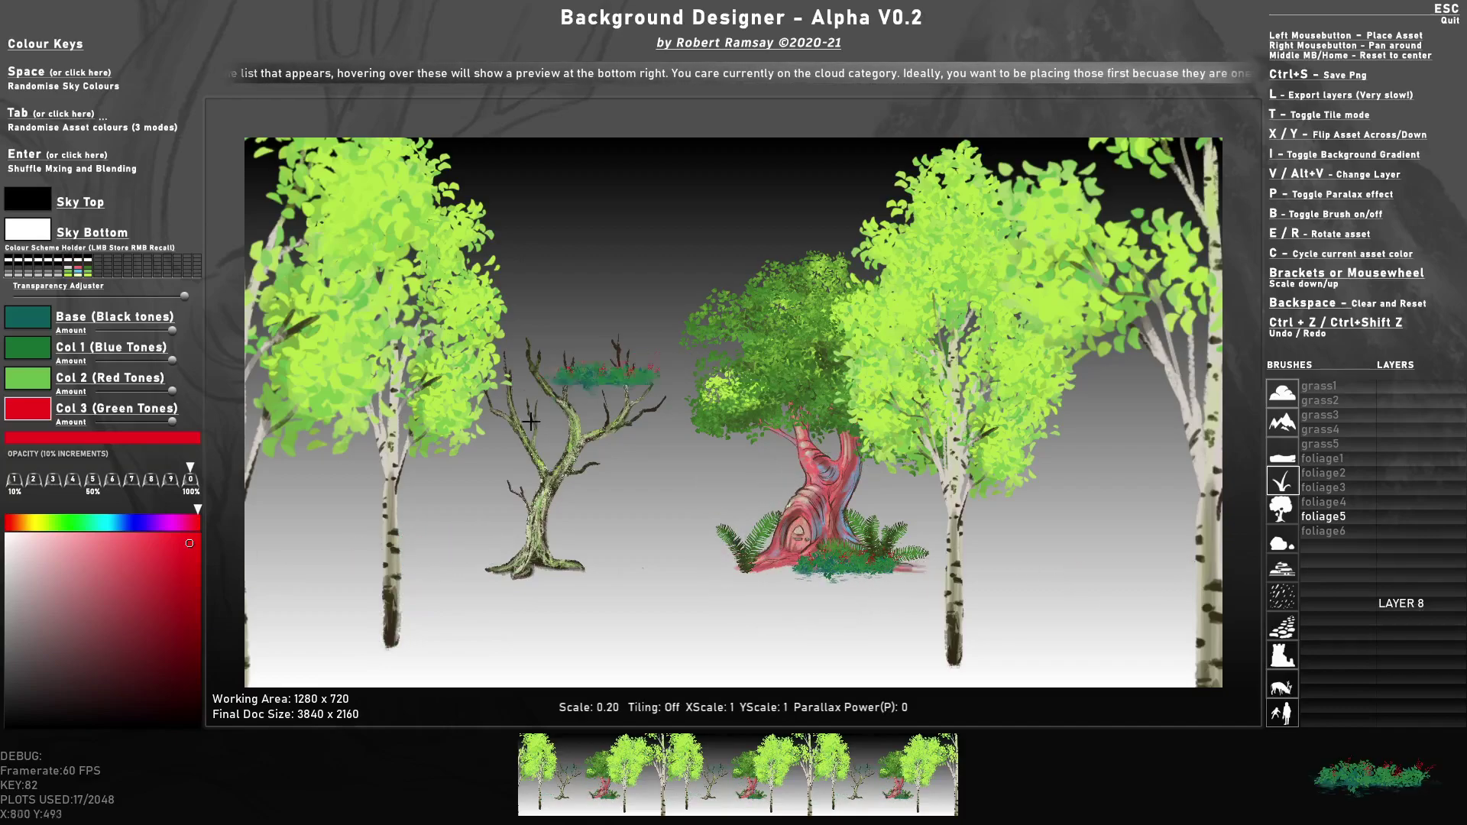
key("p")
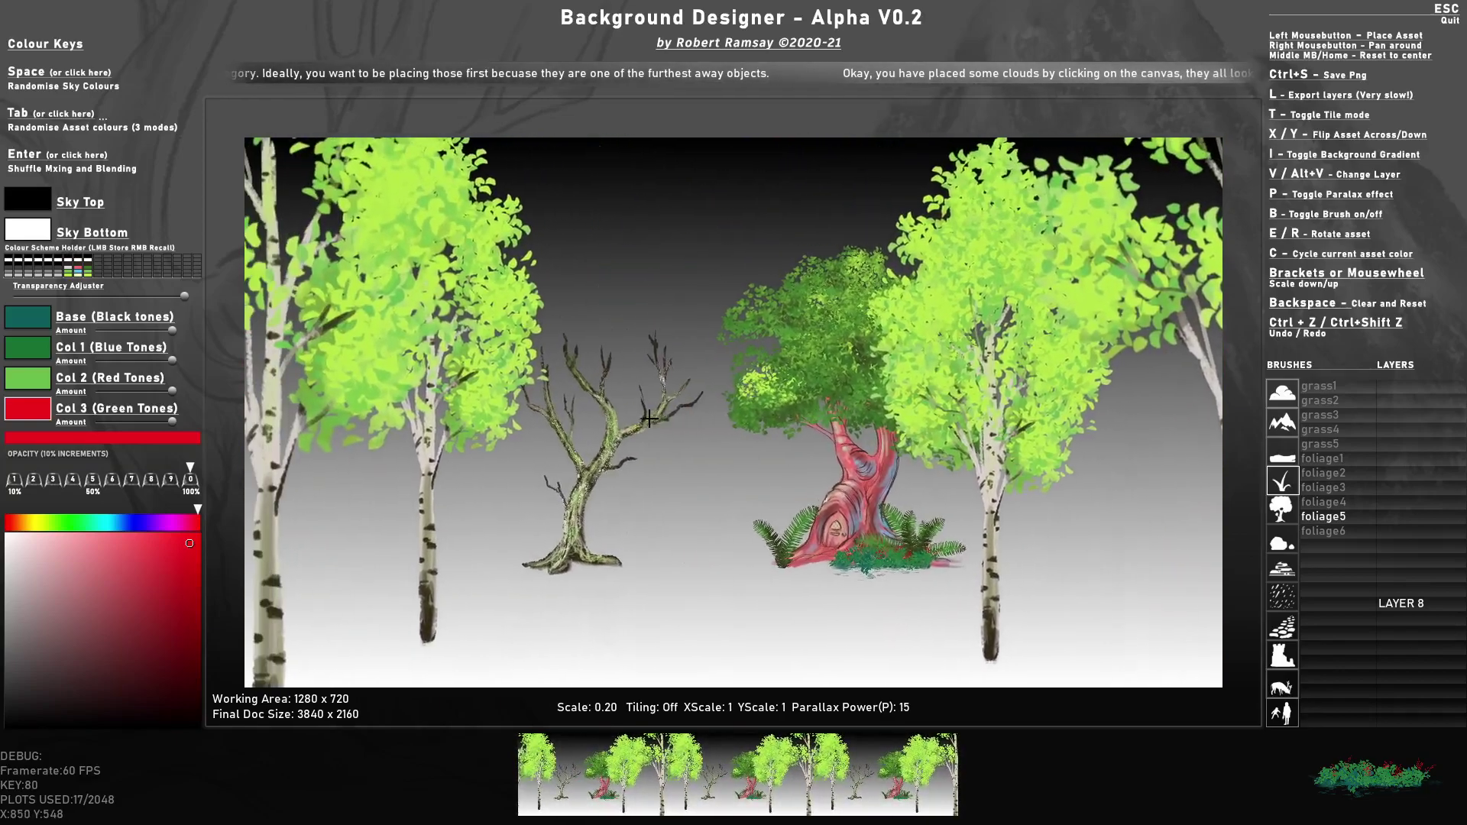
key("p")
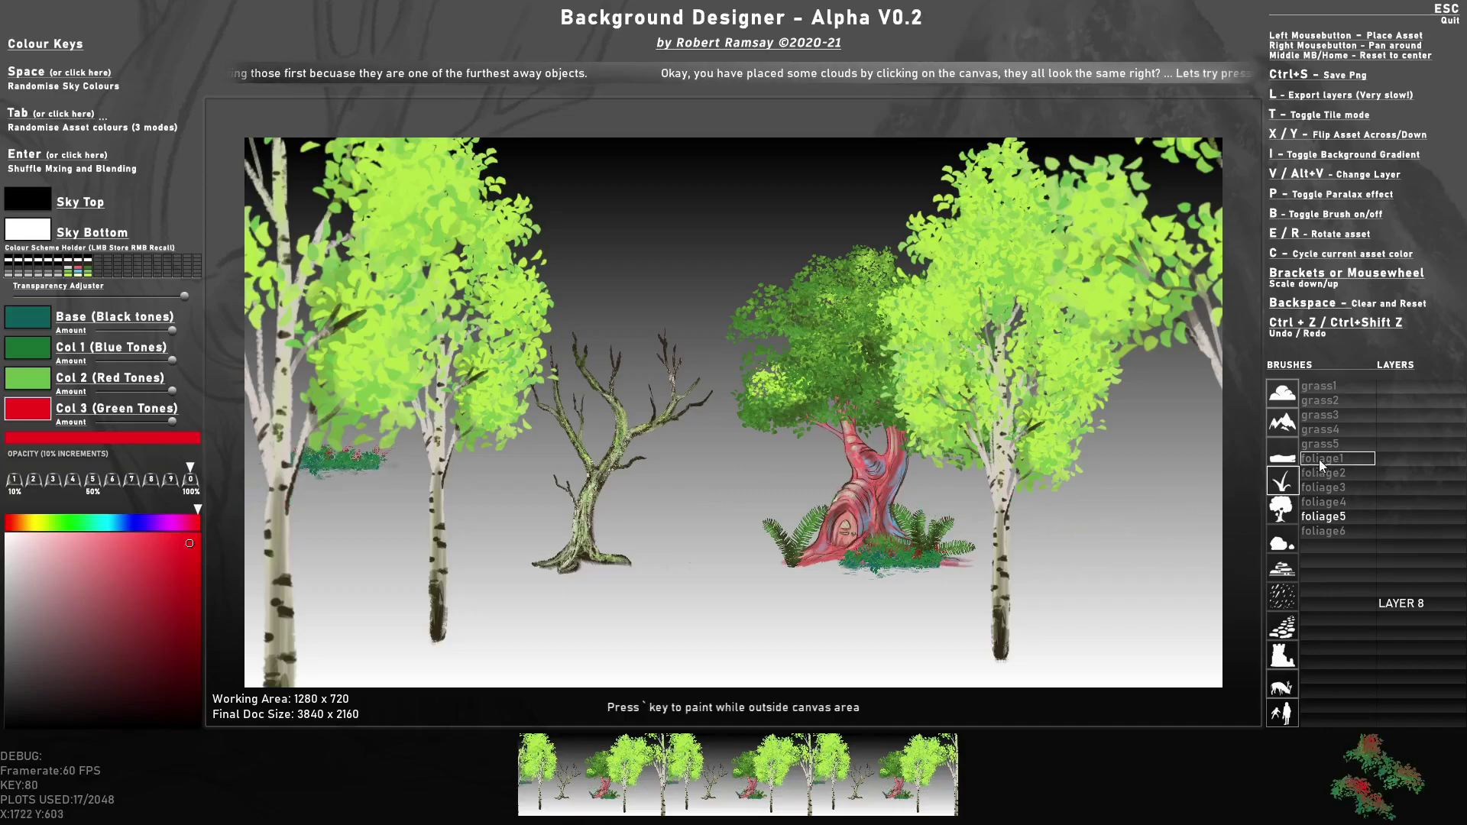
- Load the grass5 brush and set painting to layer 9
left_click(1319, 446)
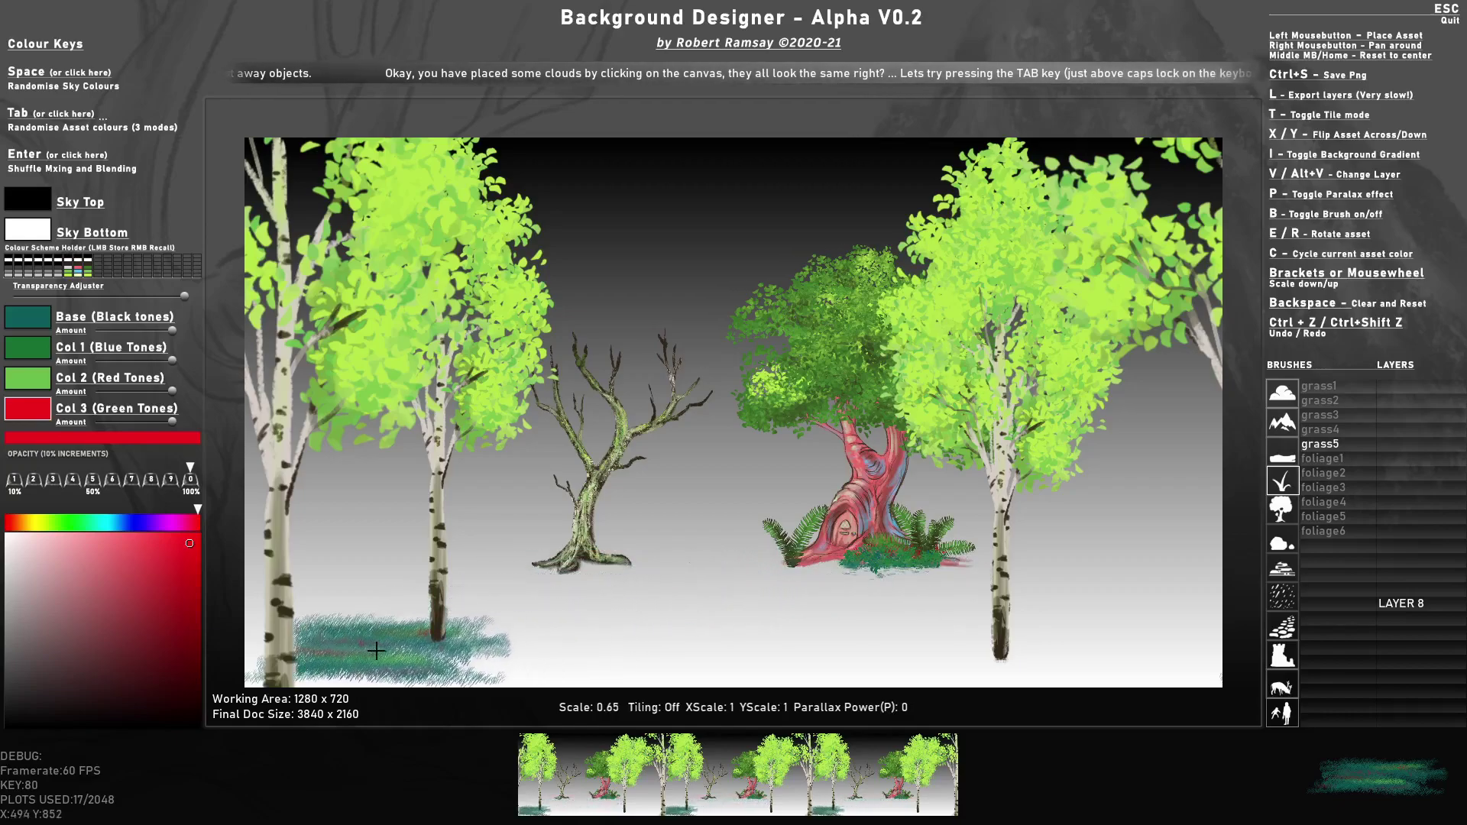
left_click(1435, 608)
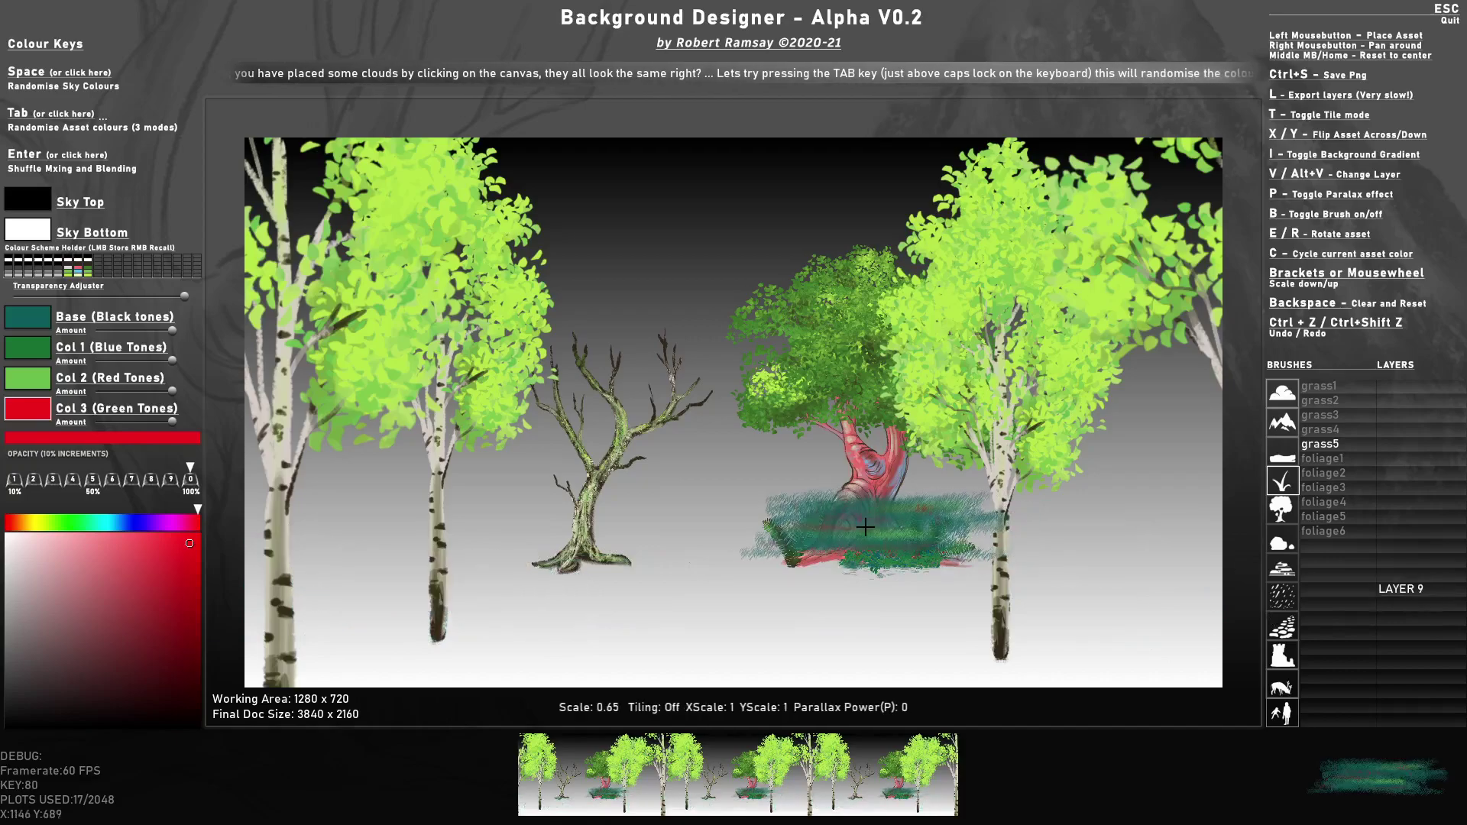
left_click(1419, 592)
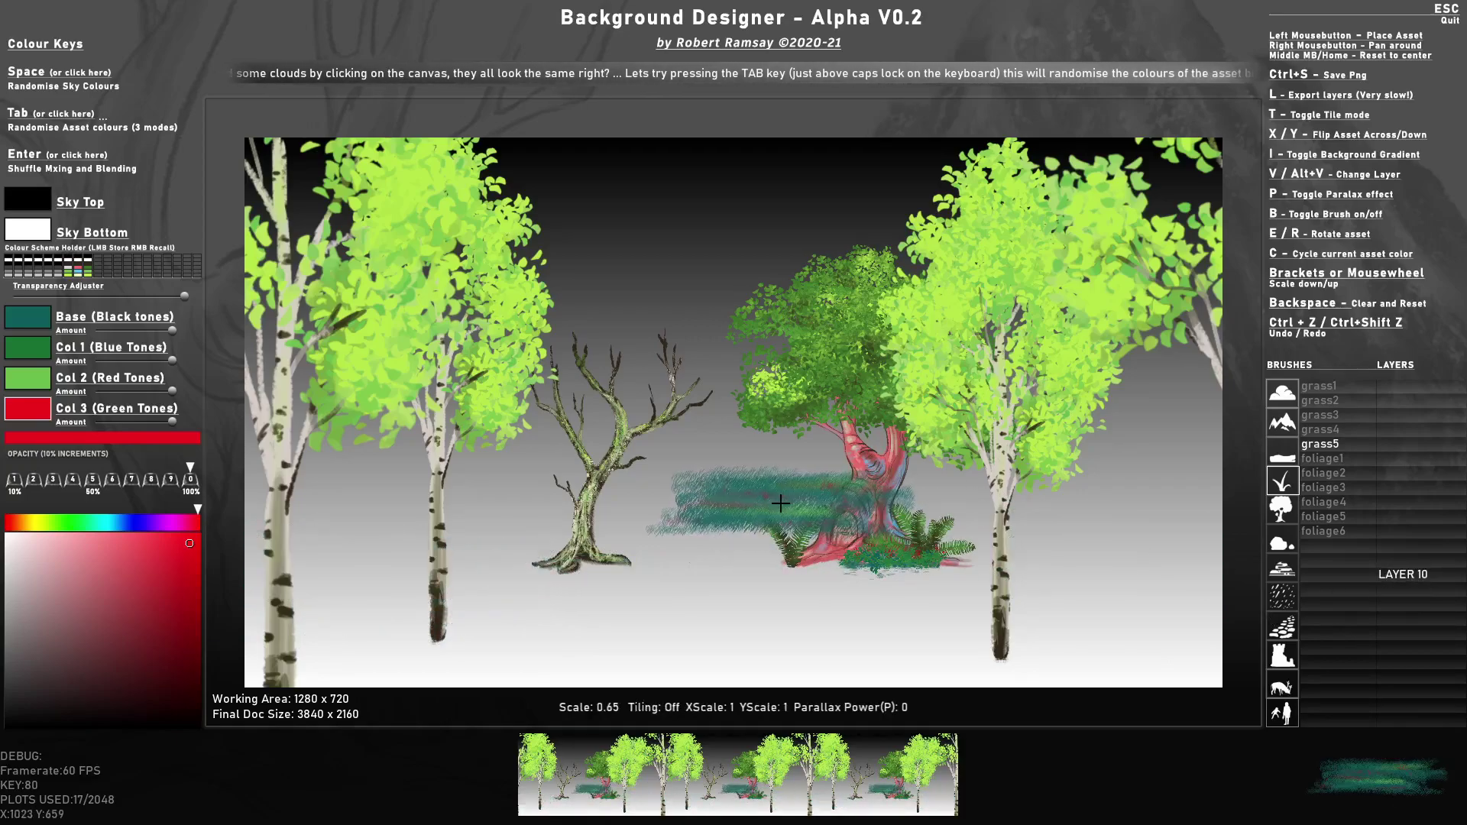
right_click(1402, 595)
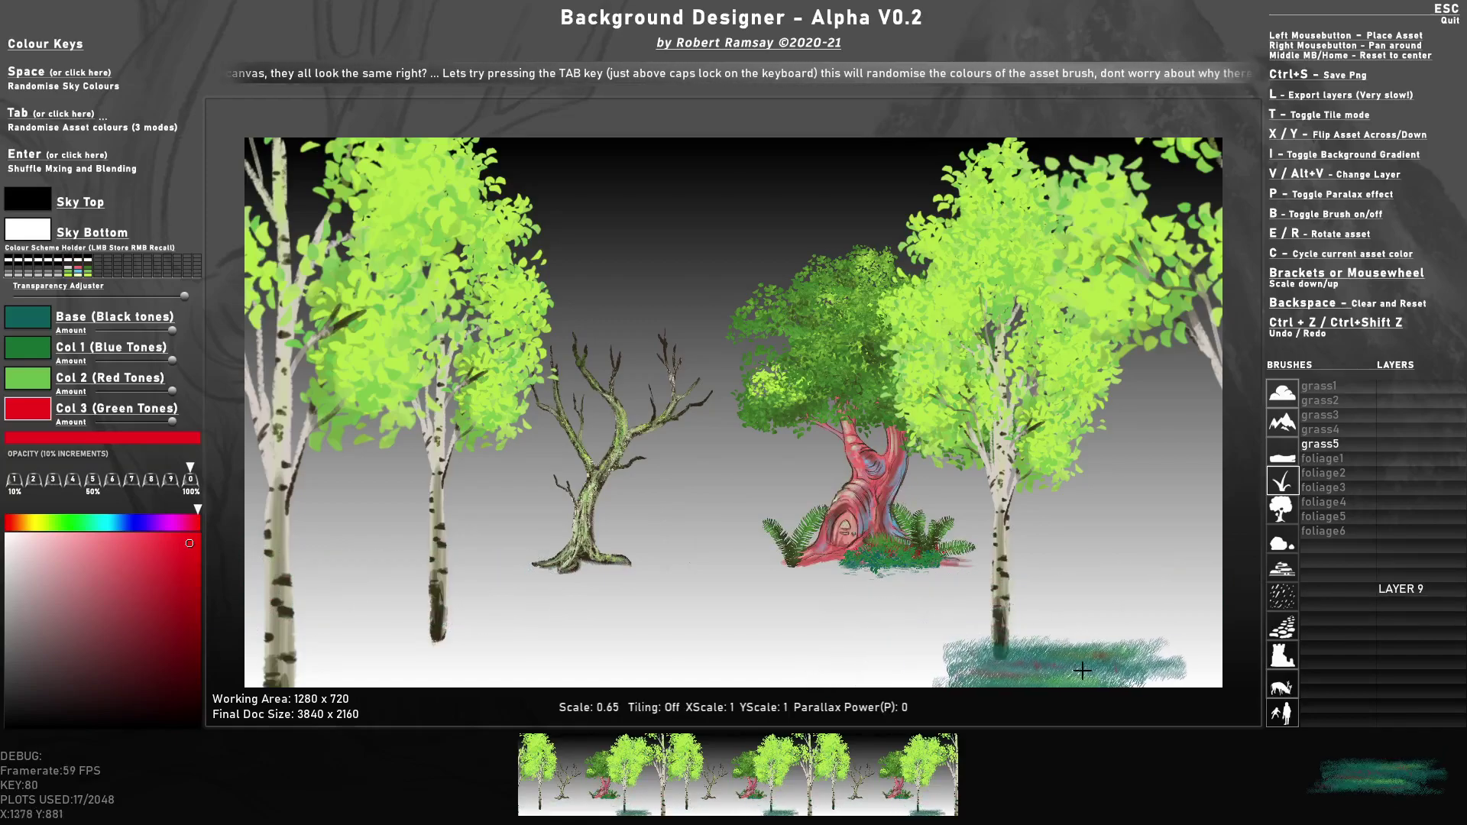
- Stamp alternately mirrored grass along the bottom from the right birch to the far left
left_click(1019, 663)
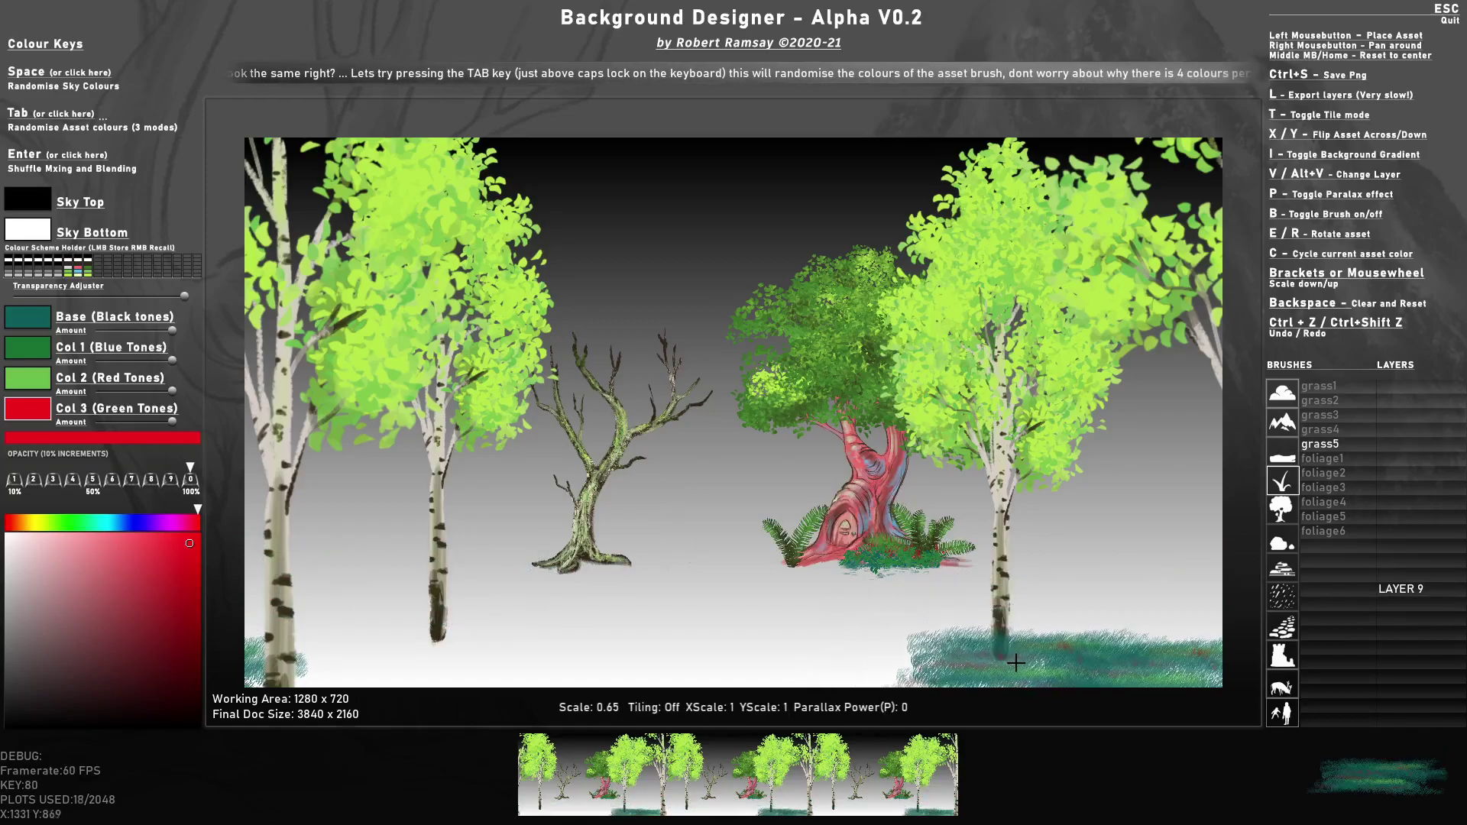
key("x")
left_click(855, 662)
left_click(808, 661)
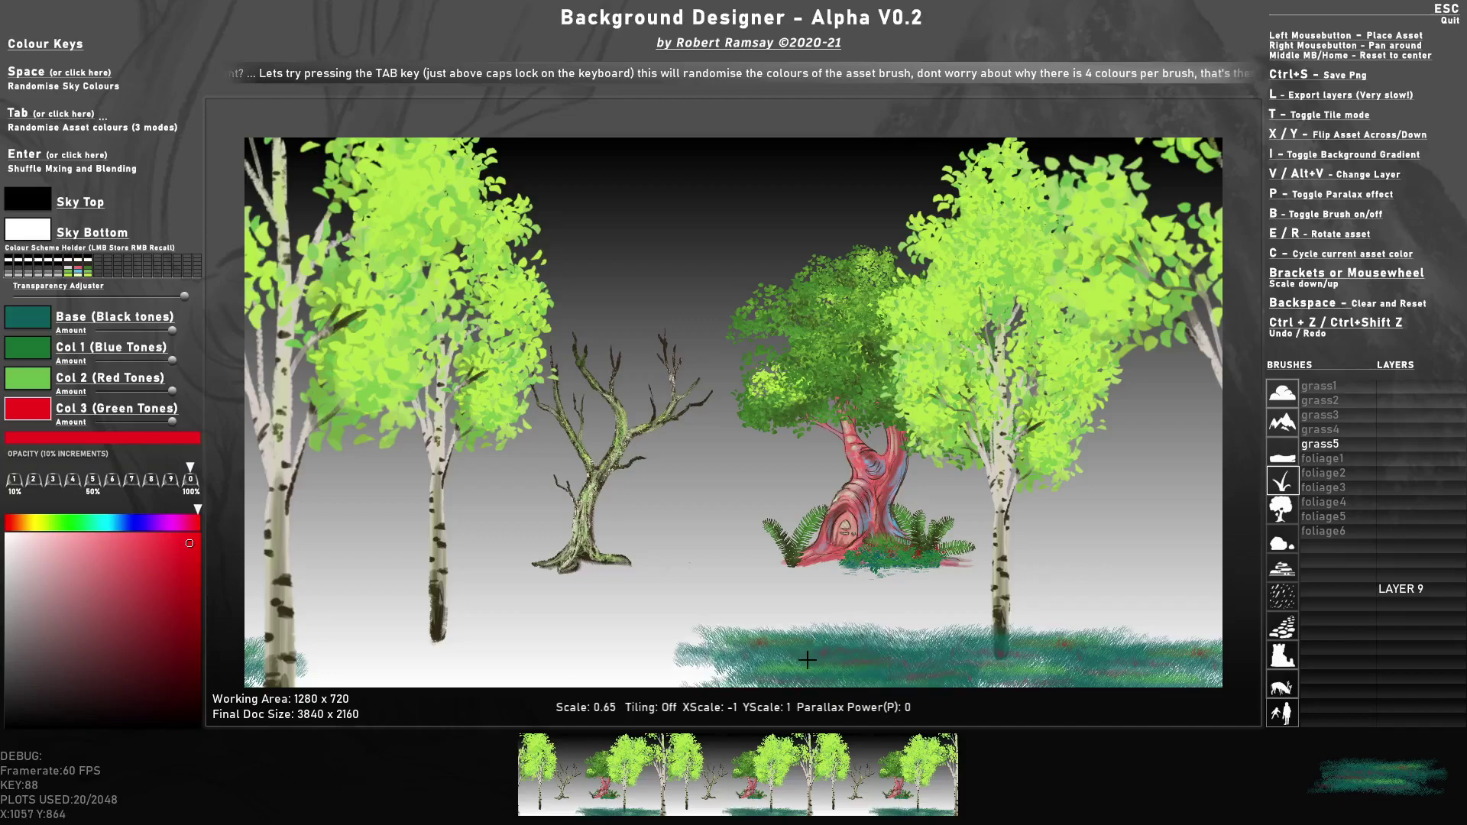
key("x")
left_click(757, 662)
key("x")
left_click(611, 665)
key("x")
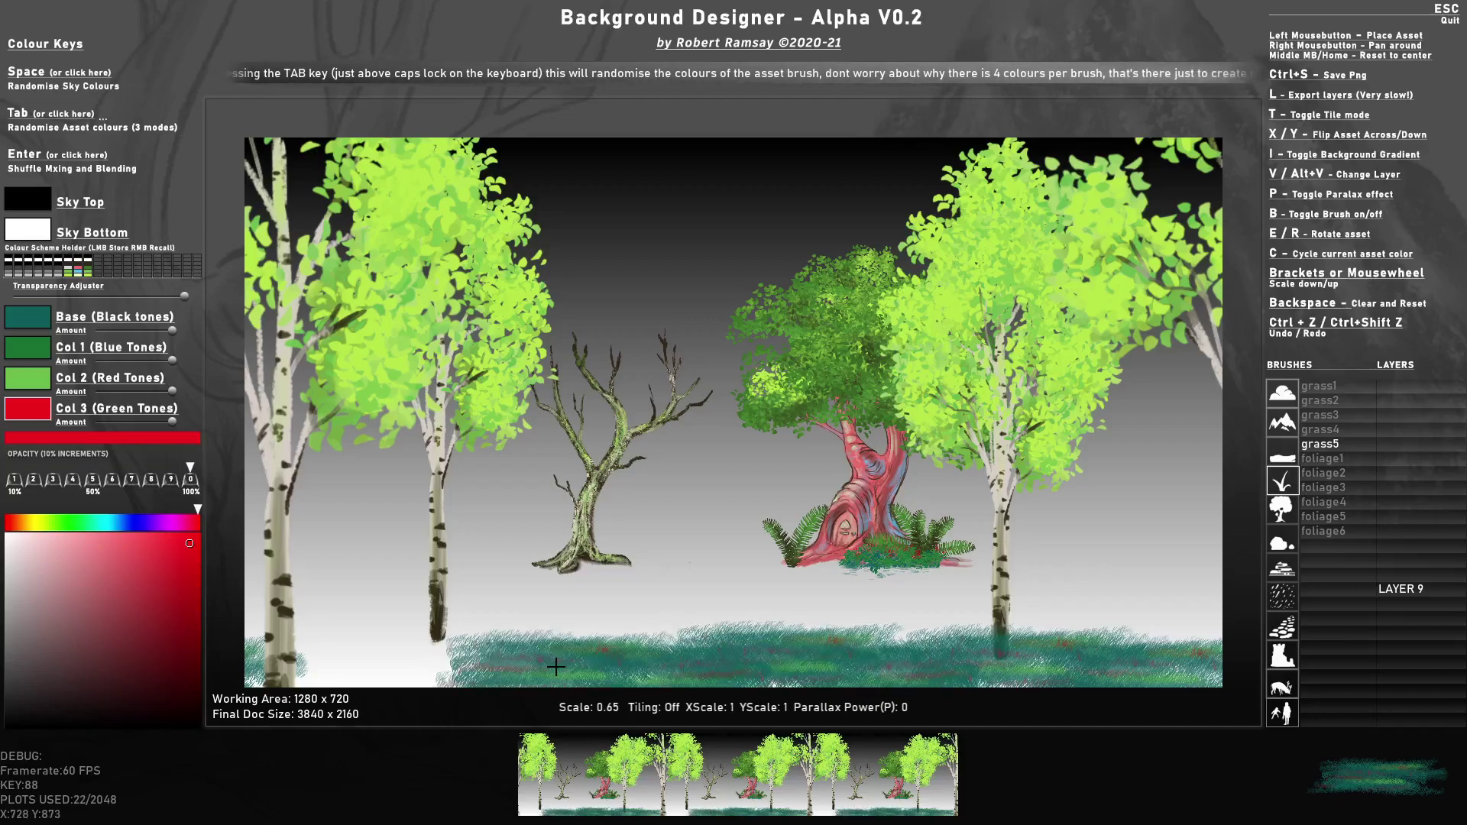
left_click(489, 667)
key("x")
left_click(413, 671)
key("x")
left_click(343, 677)
key("x")
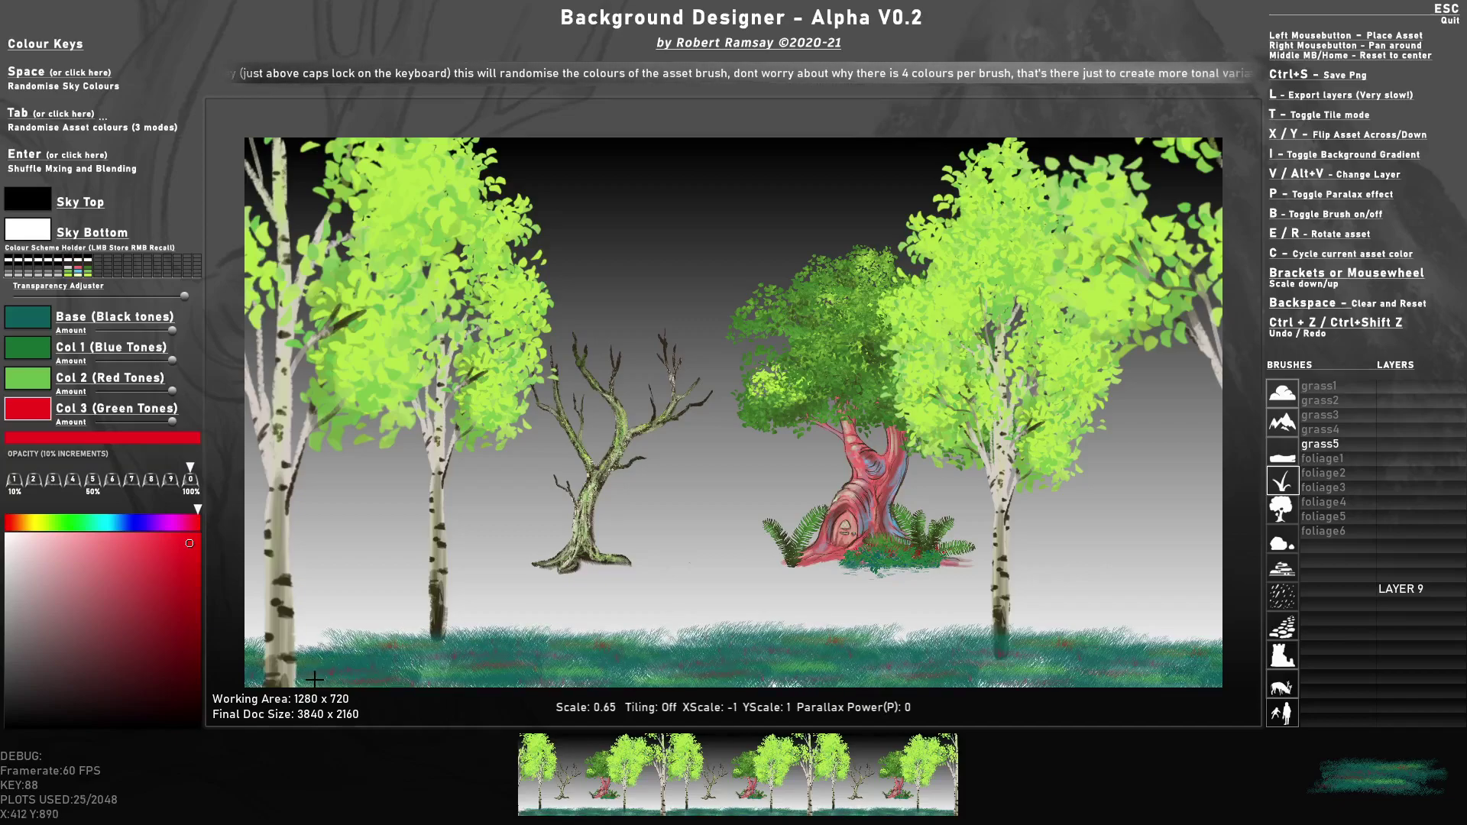
- Enlarge the grass brush and add taller clumps along the bottom and lower left
scroll(315, 680, "up", 5)
left_click(345, 666)
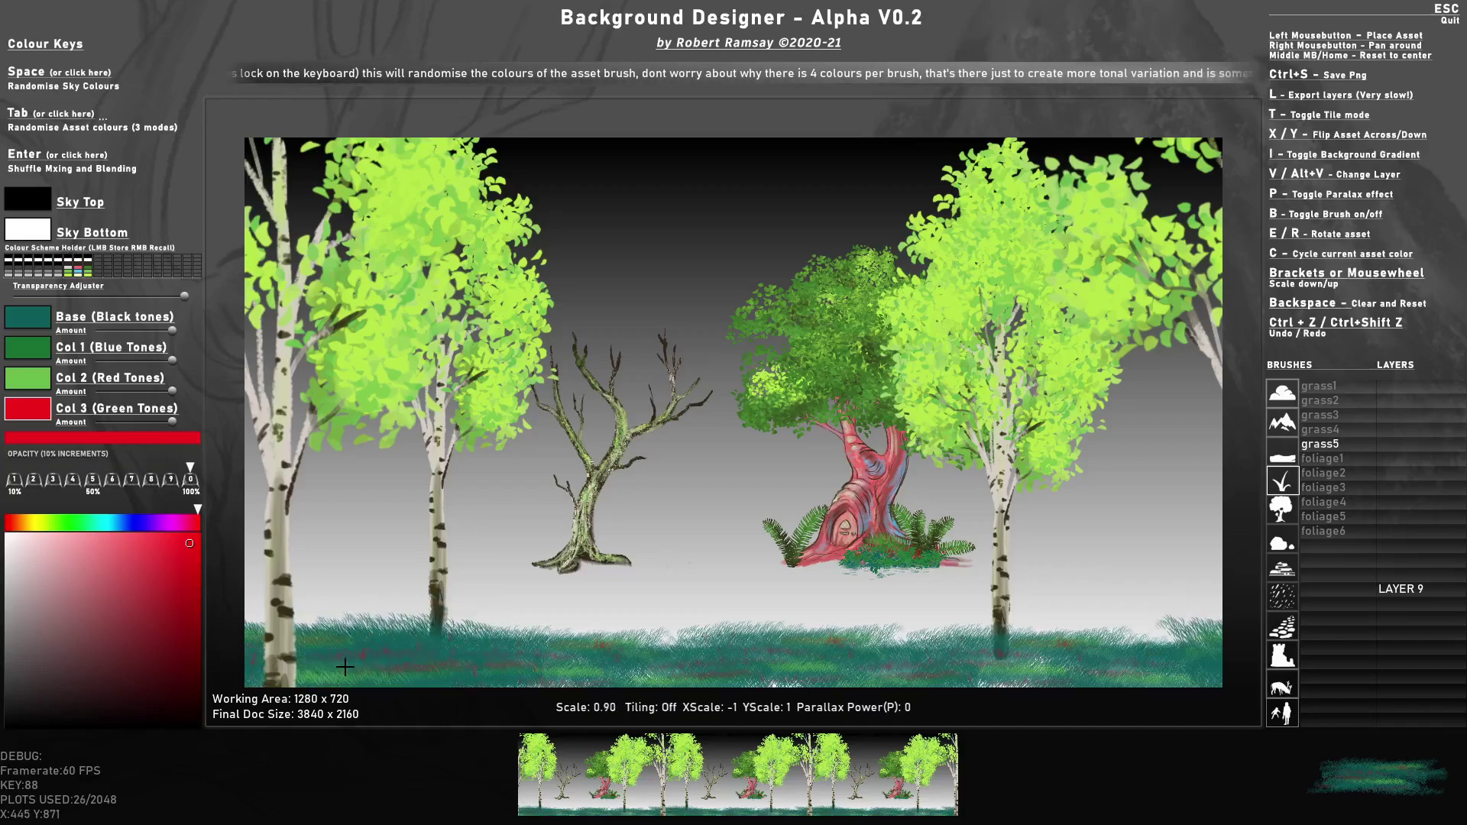
left_click(676, 663)
key("x")
left_click(912, 667)
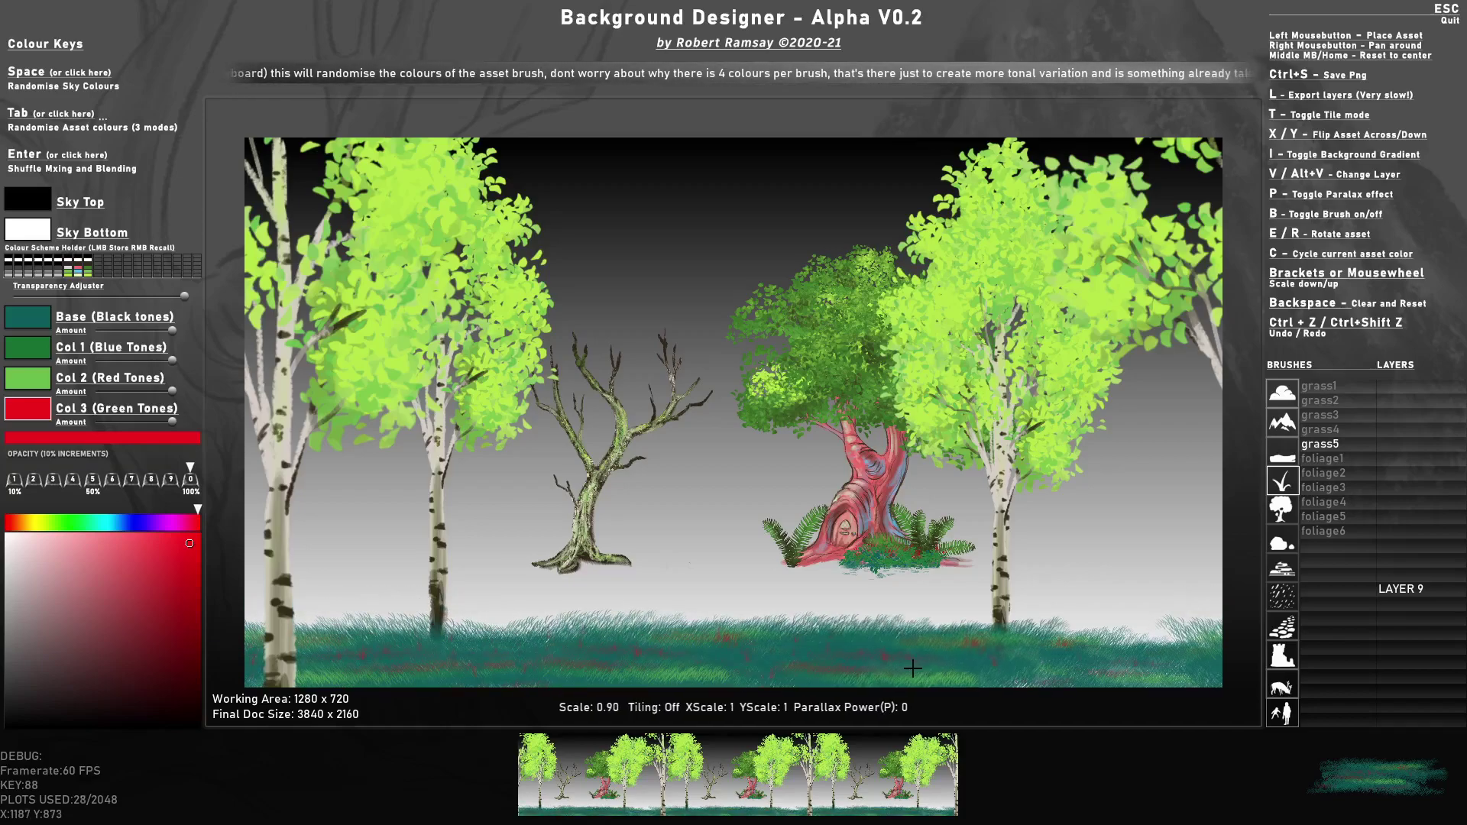
left_click(481, 603)
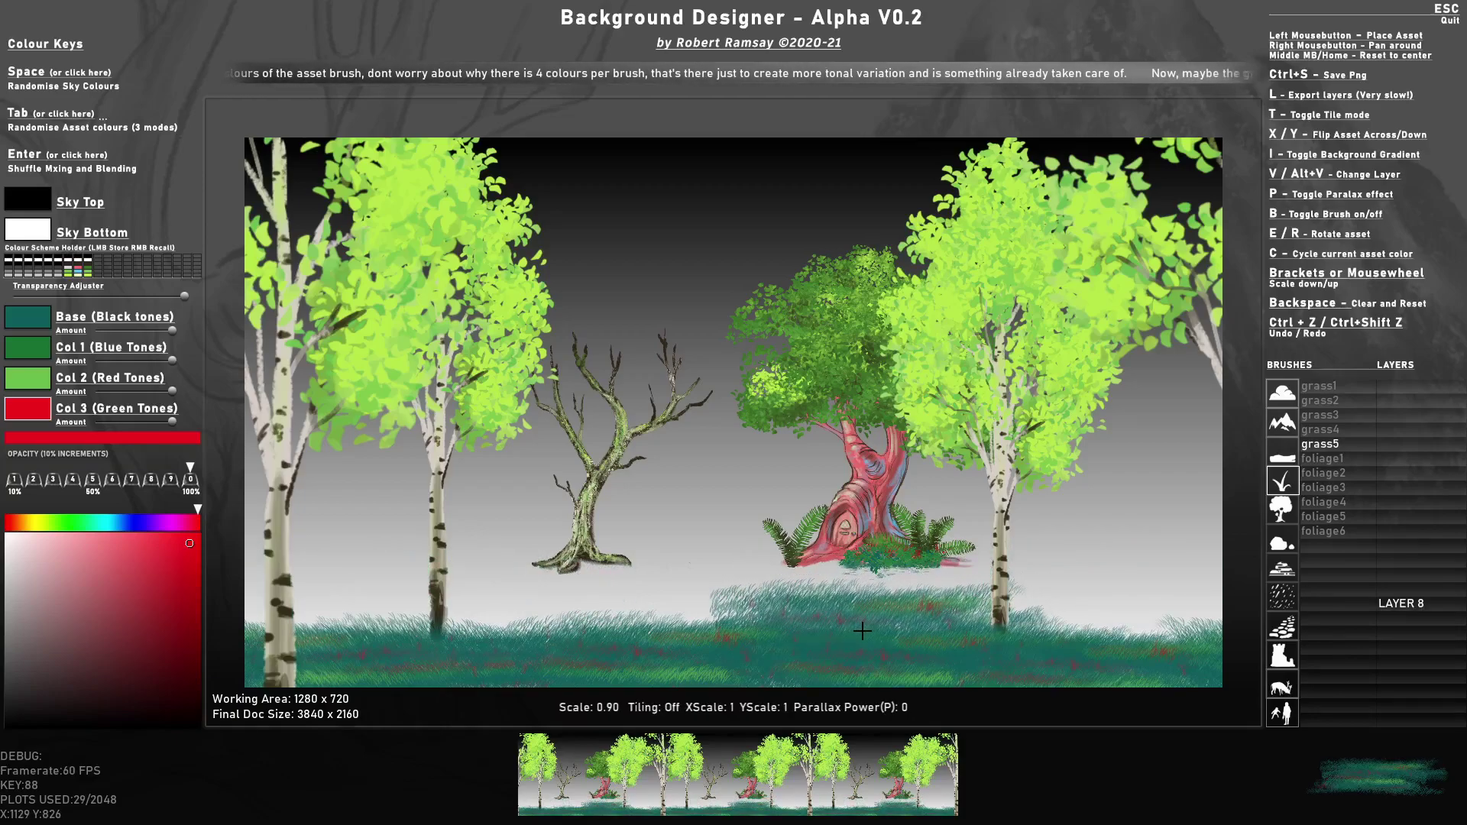
- Set brush opacity to 90% and stamp grass patches across the meadow
key("9")
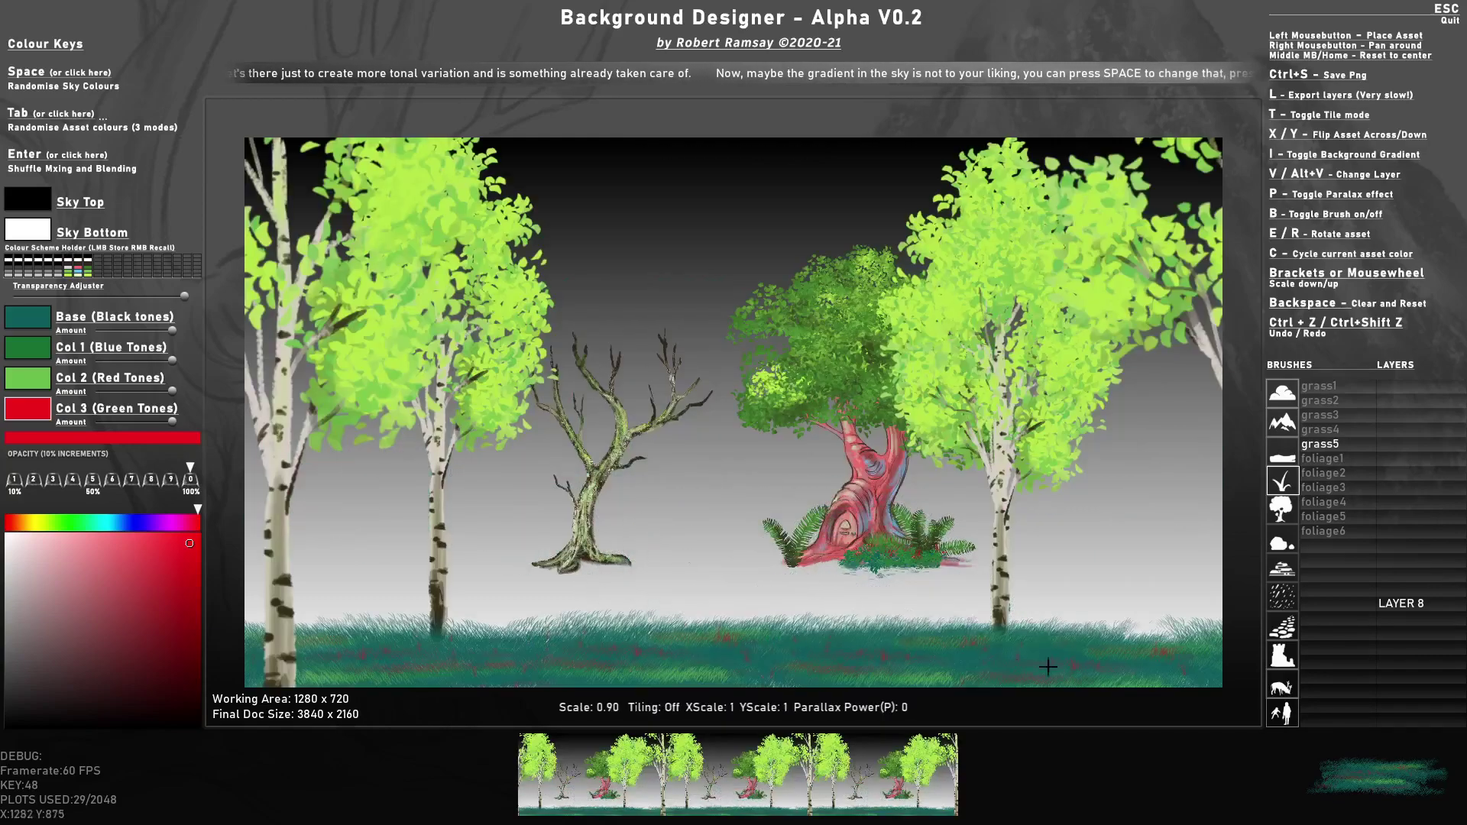
left_click(1047, 667)
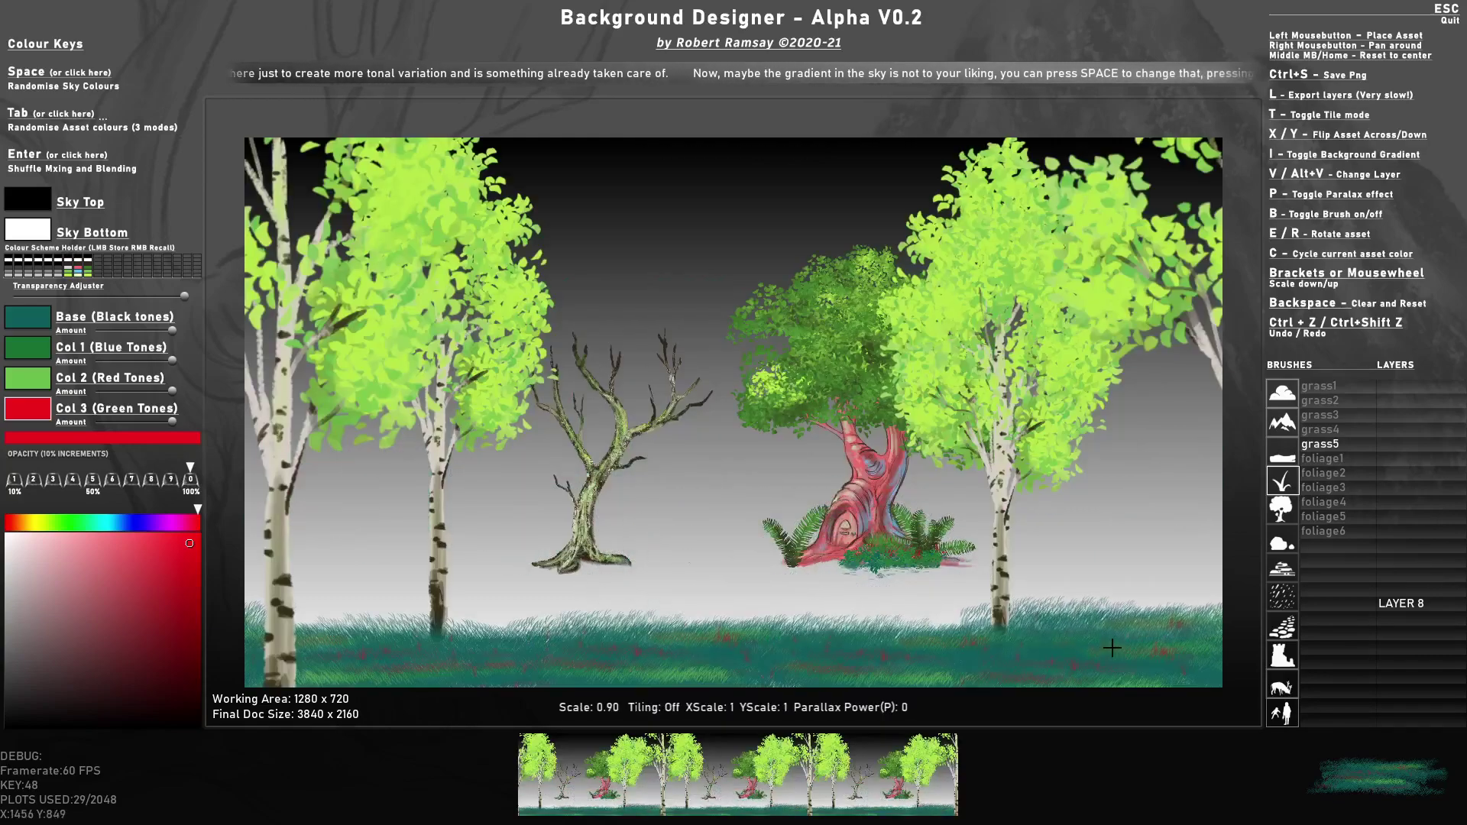
left_click(616, 615)
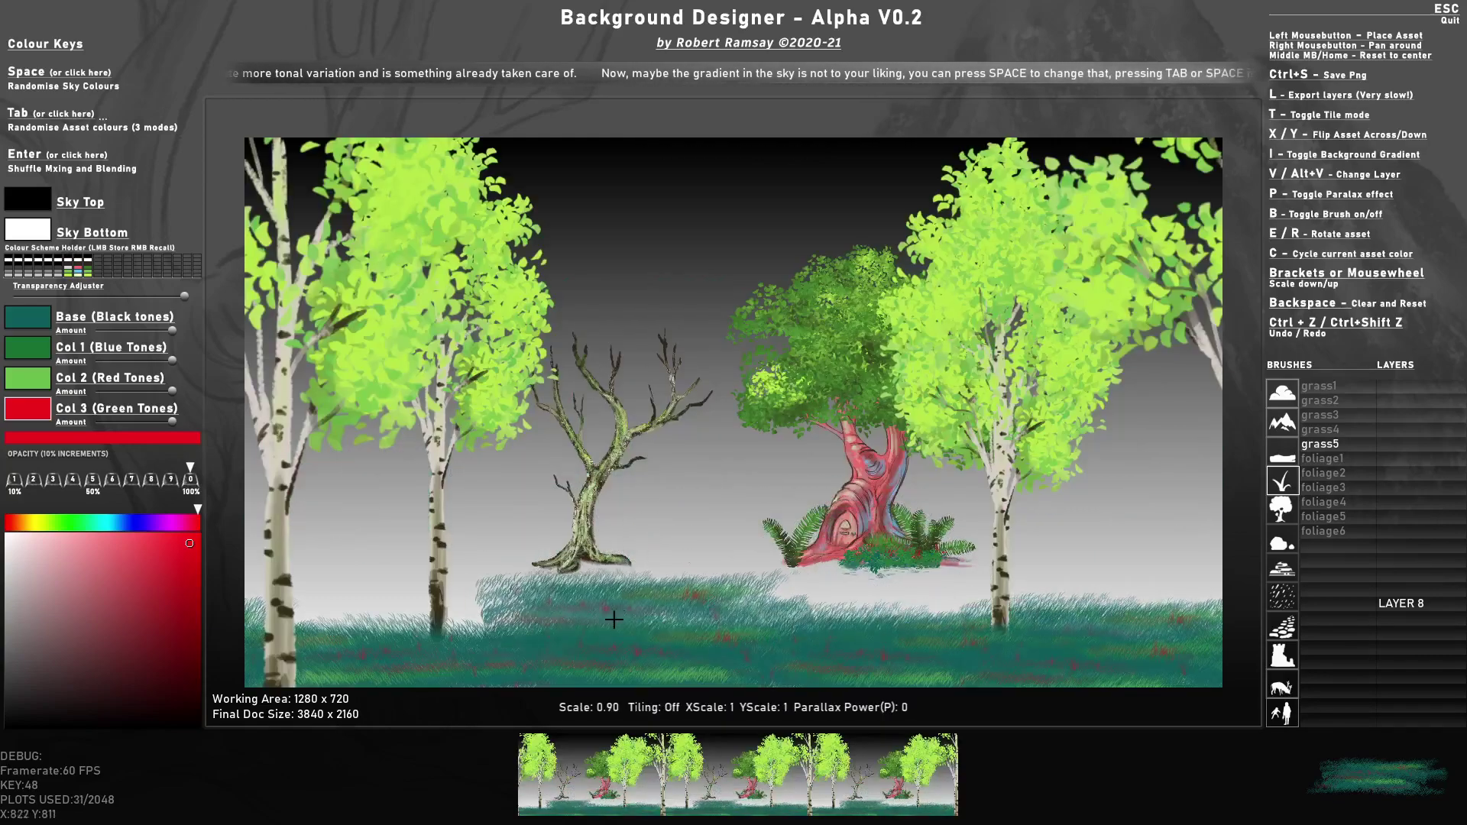
left_click(550, 641)
left_click(341, 655)
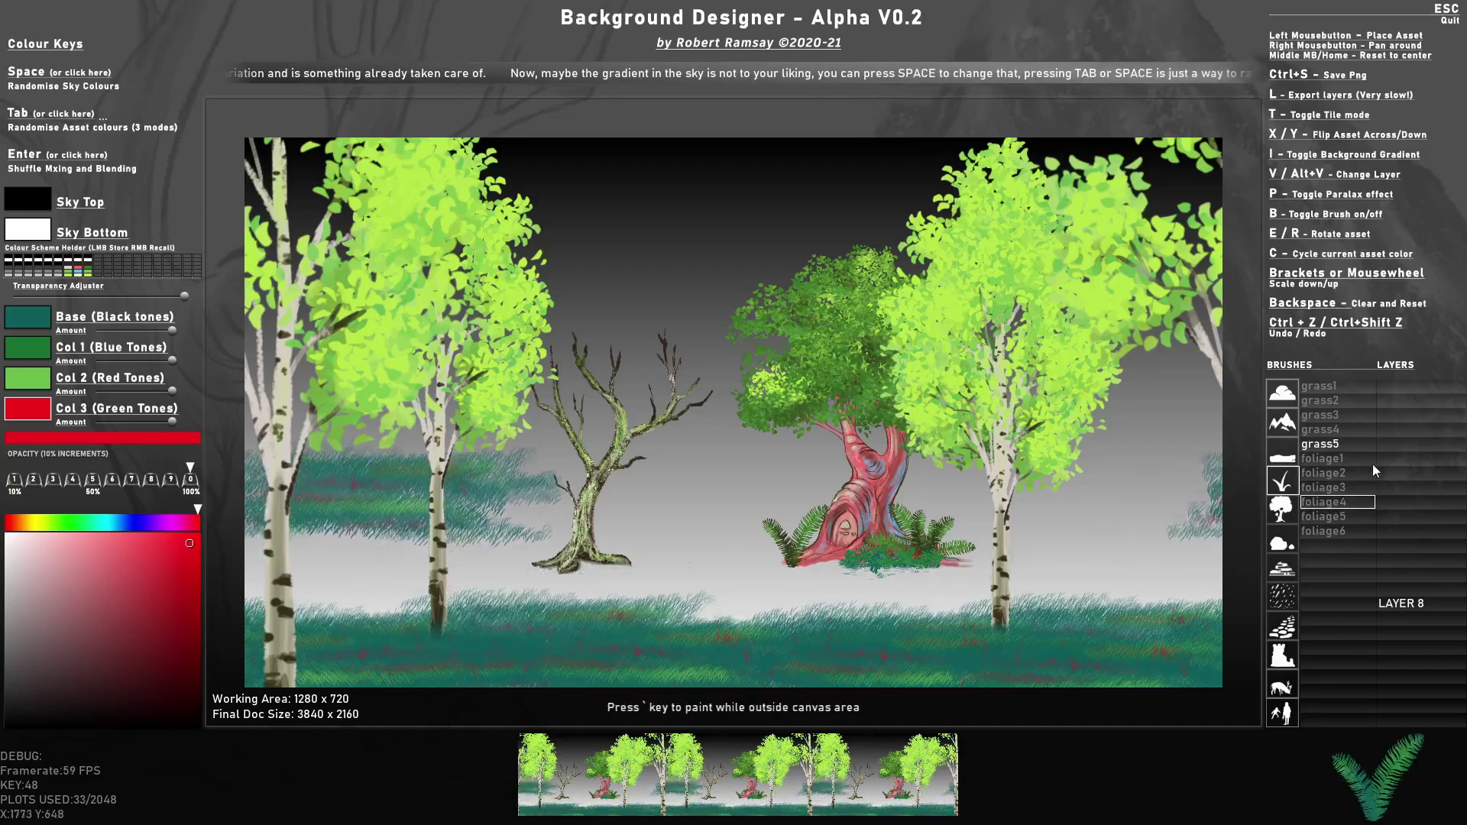
- On layer 9, add 90% grass patches in the centre, near the left birch and right
left_click(1379, 585)
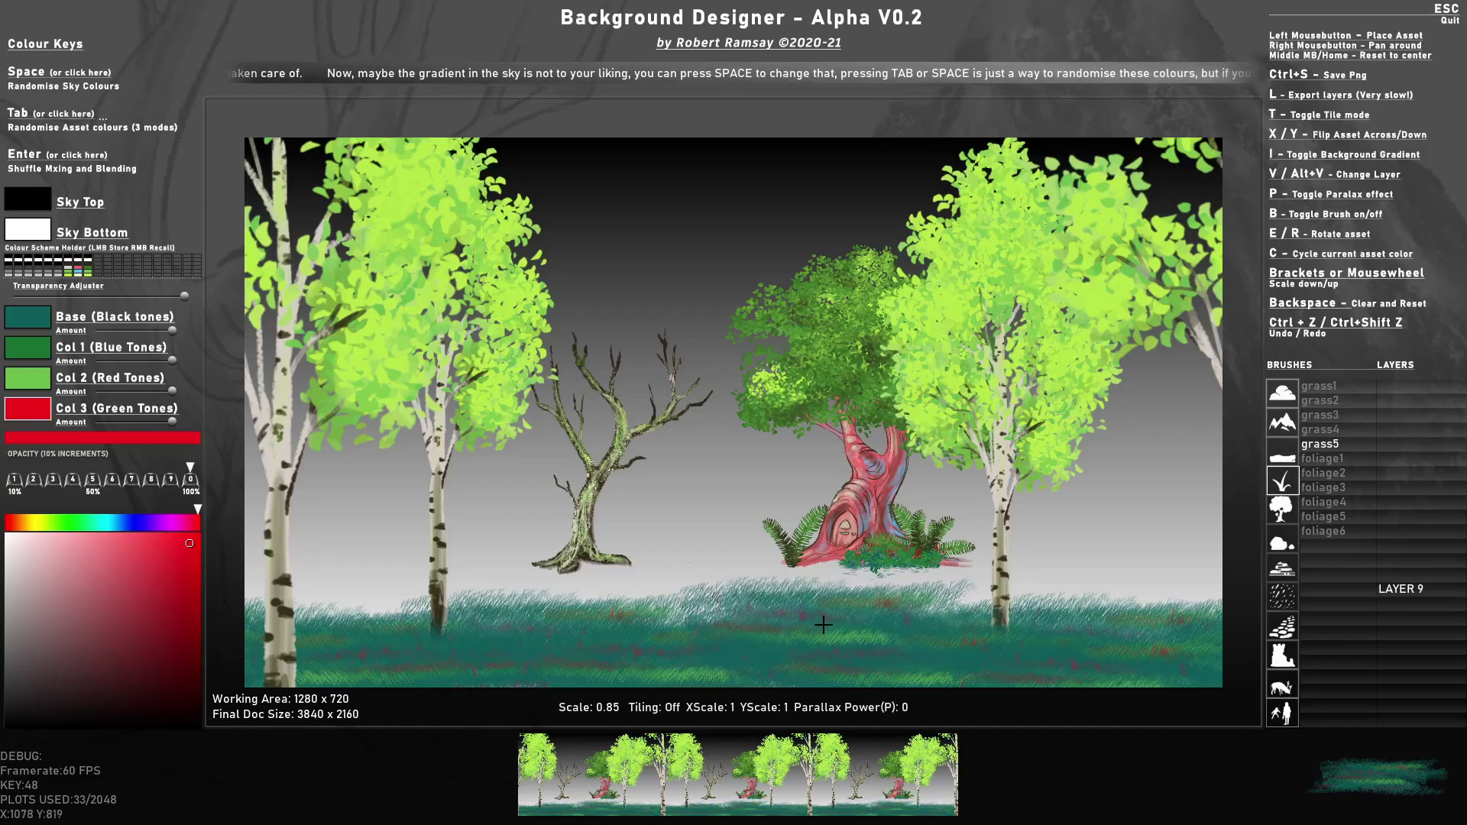
key("9")
left_click(726, 614)
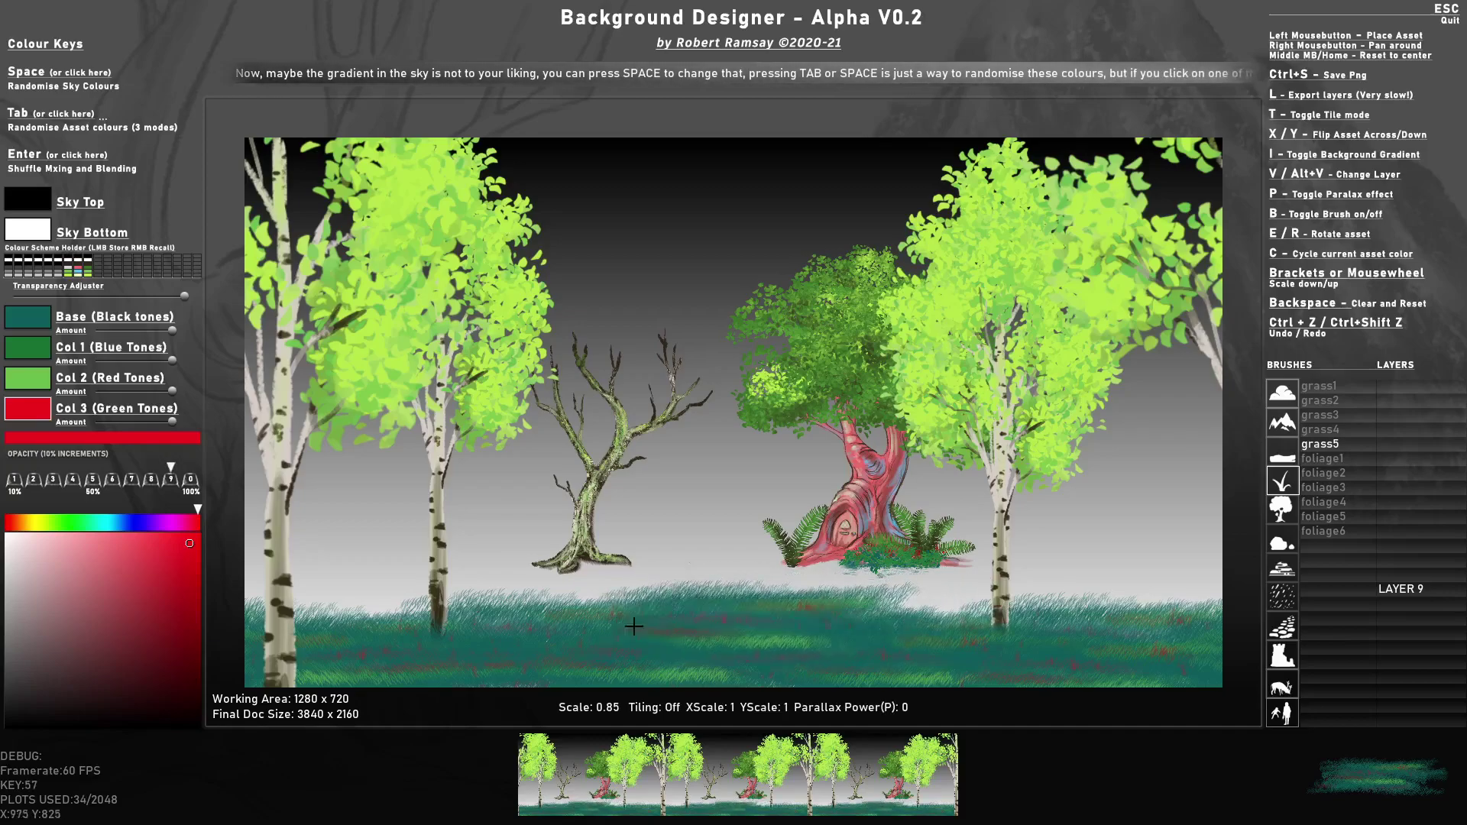
left_click(321, 611)
left_click(275, 609)
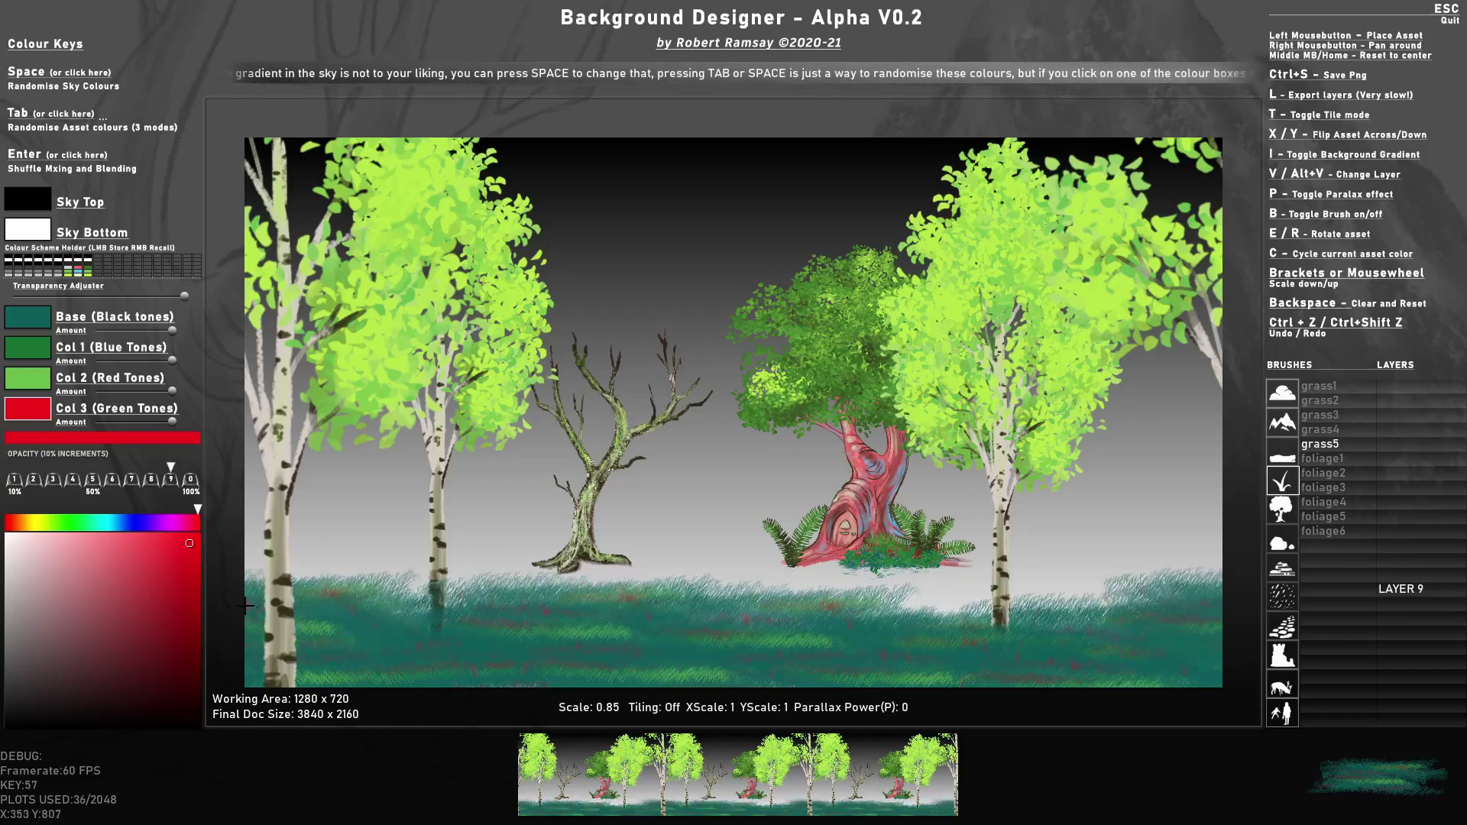
left_click(255, 607)
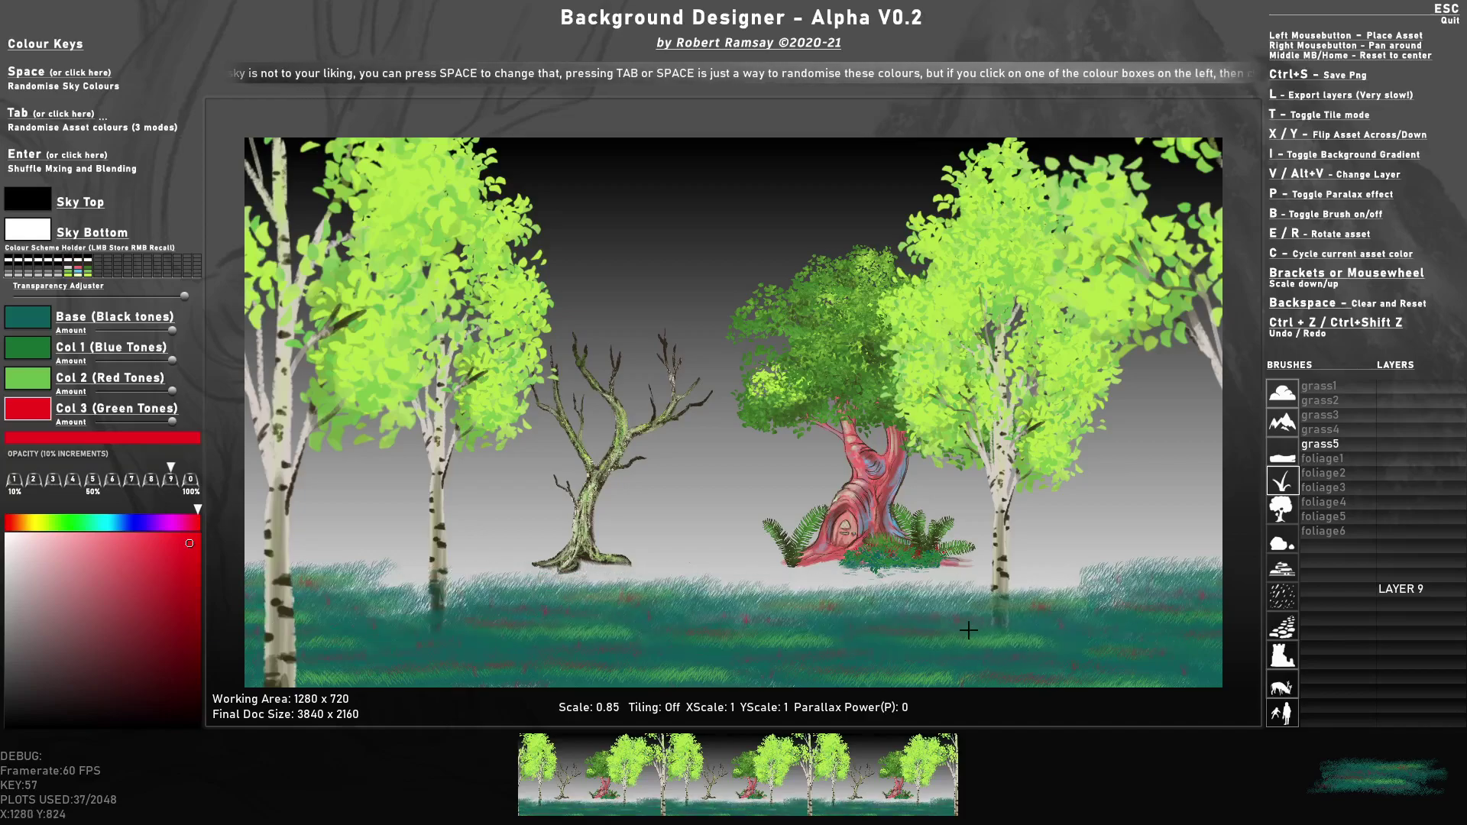
left_click(1111, 635)
- Add grass patches across the meadow on layer 8, then a darker patch on layer 7
left_click(1119, 634)
left_click(1409, 602)
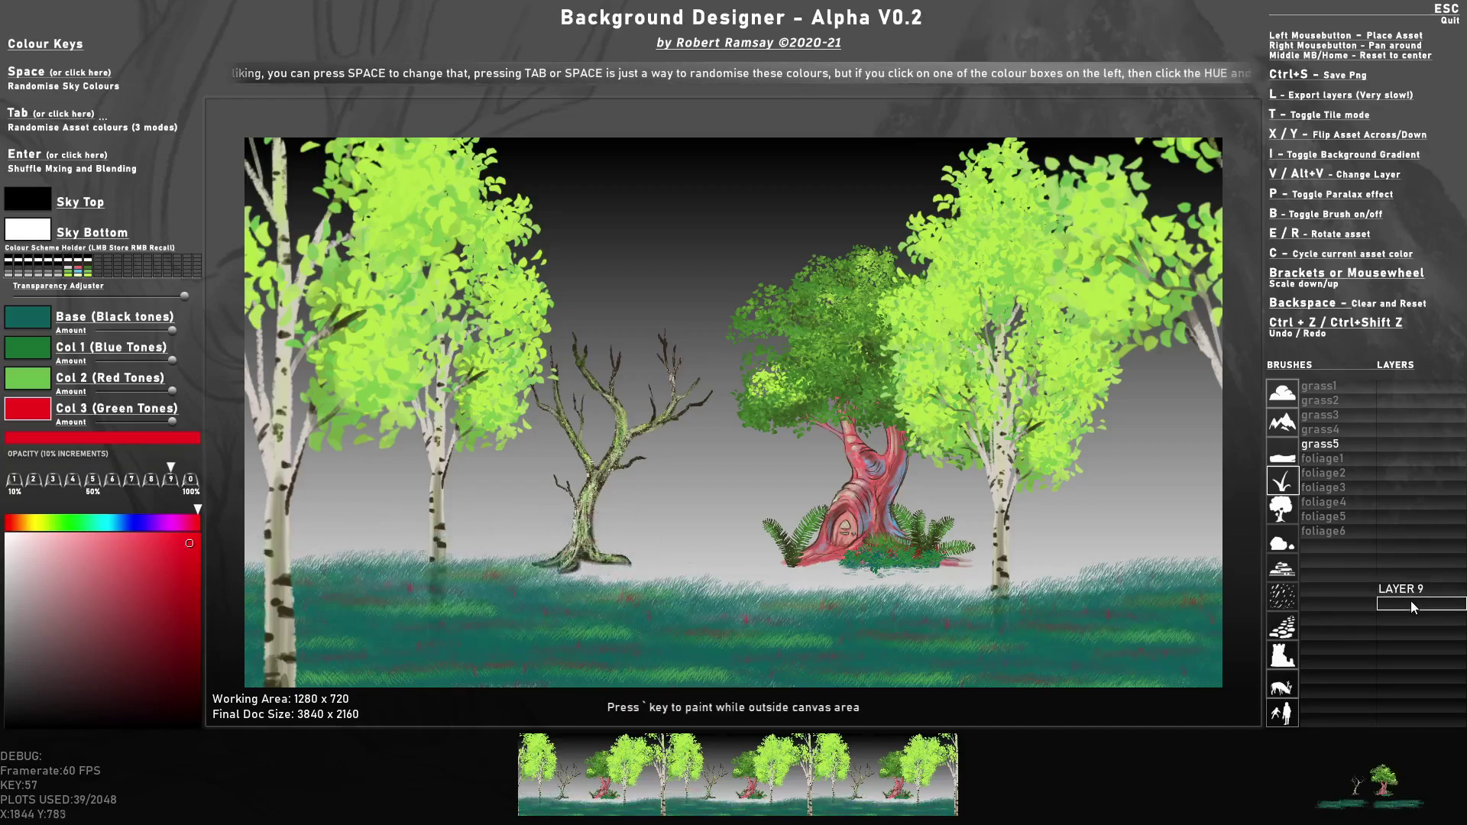
left_click(1077, 612)
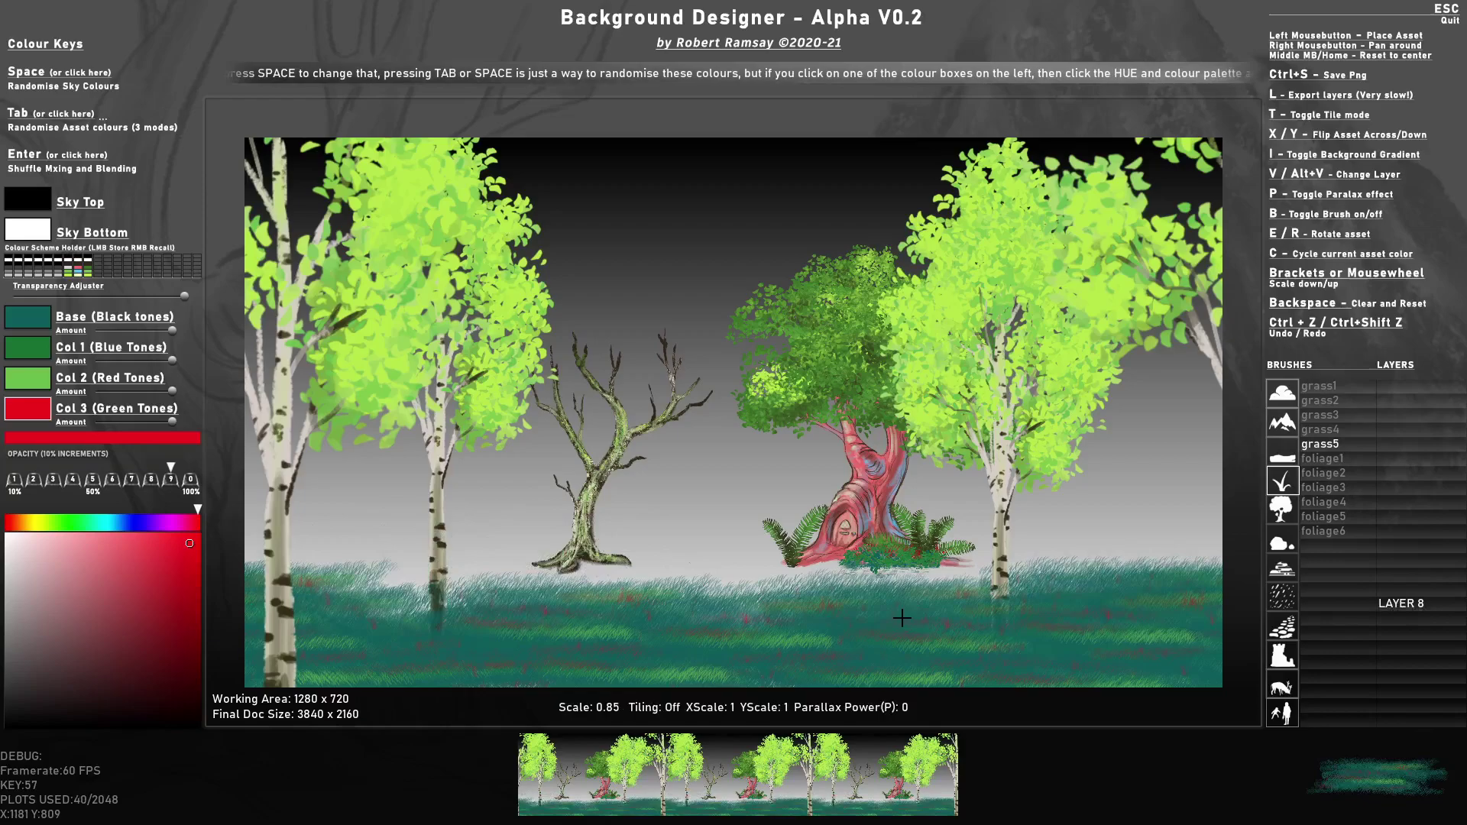
left_click(951, 599)
left_click(764, 603)
left_click(593, 600)
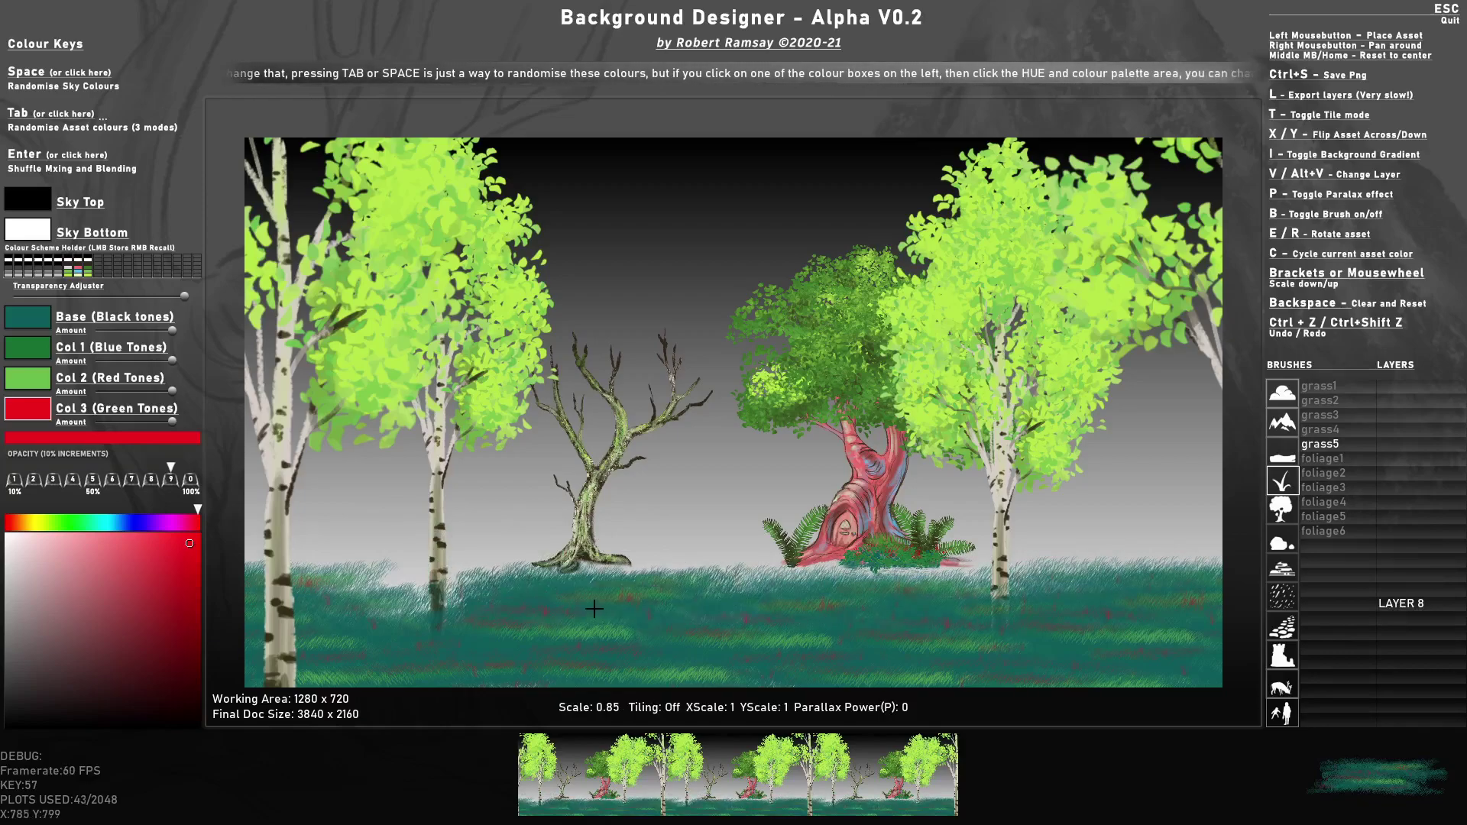
left_click(1405, 605)
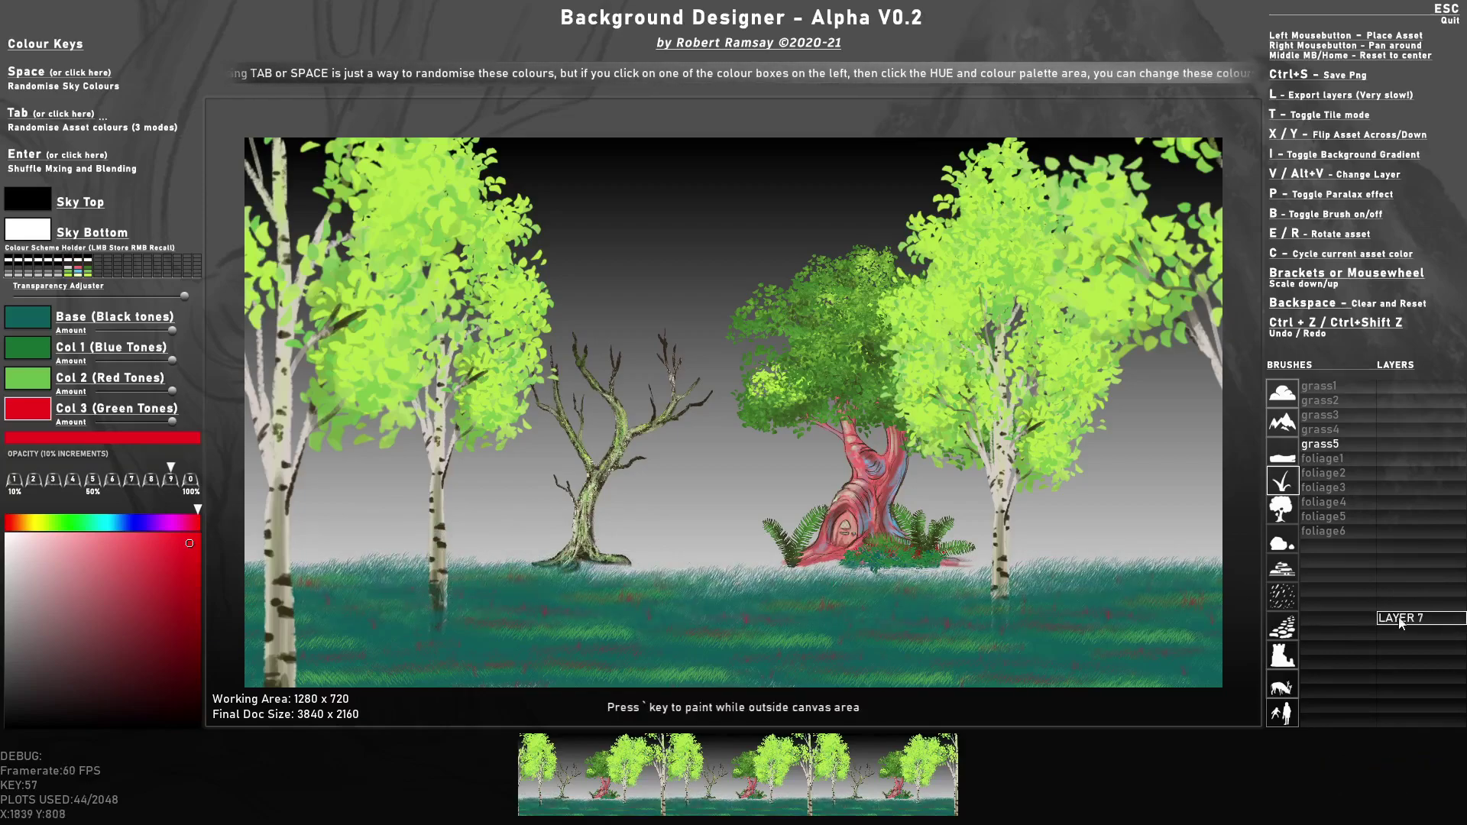
left_click(919, 595)
left_click(871, 592)
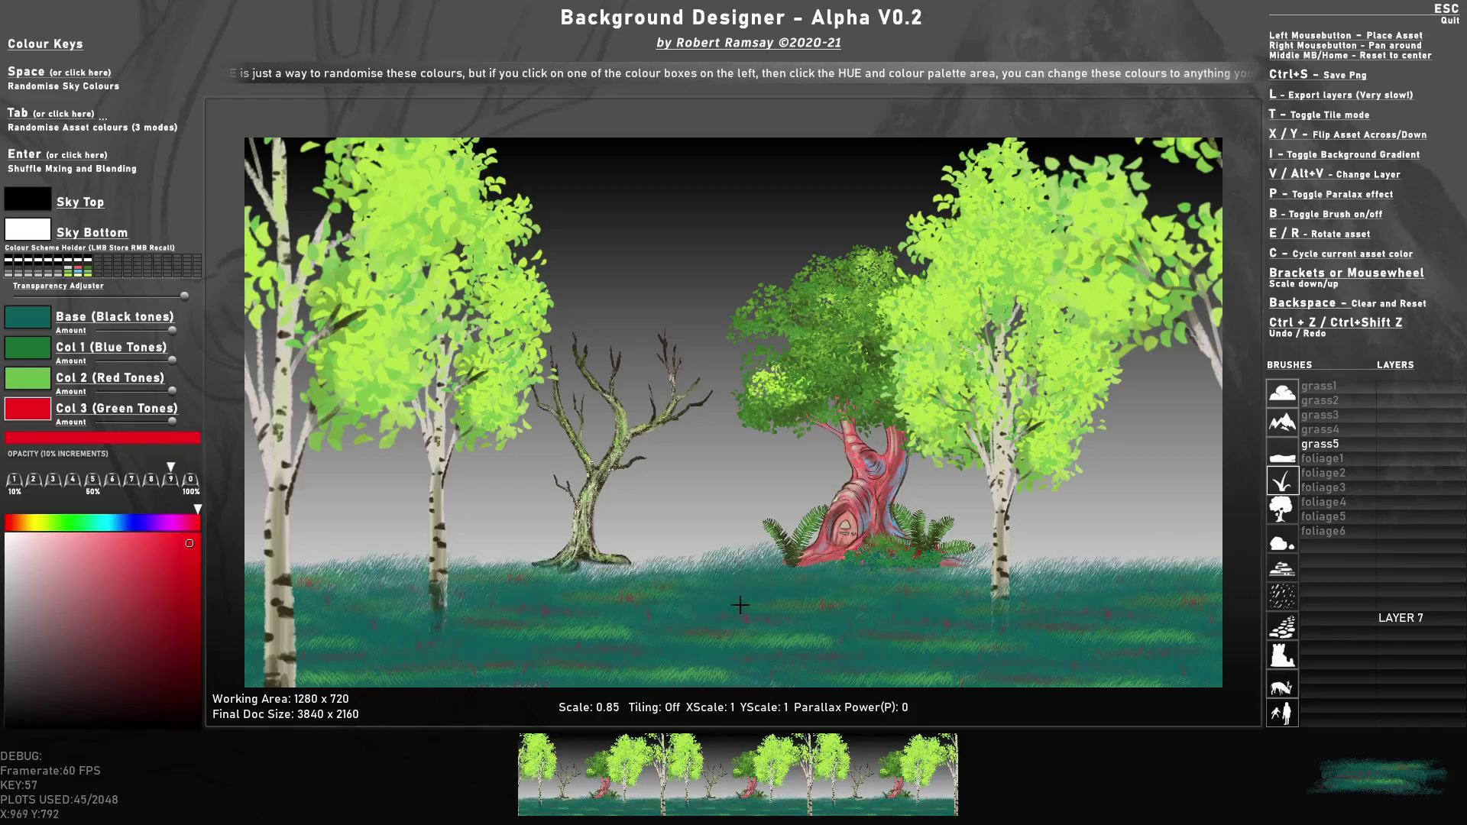
- Change the grass brush's Col 1 tone to a medium green
left_click(29, 374)
left_click(30, 318)
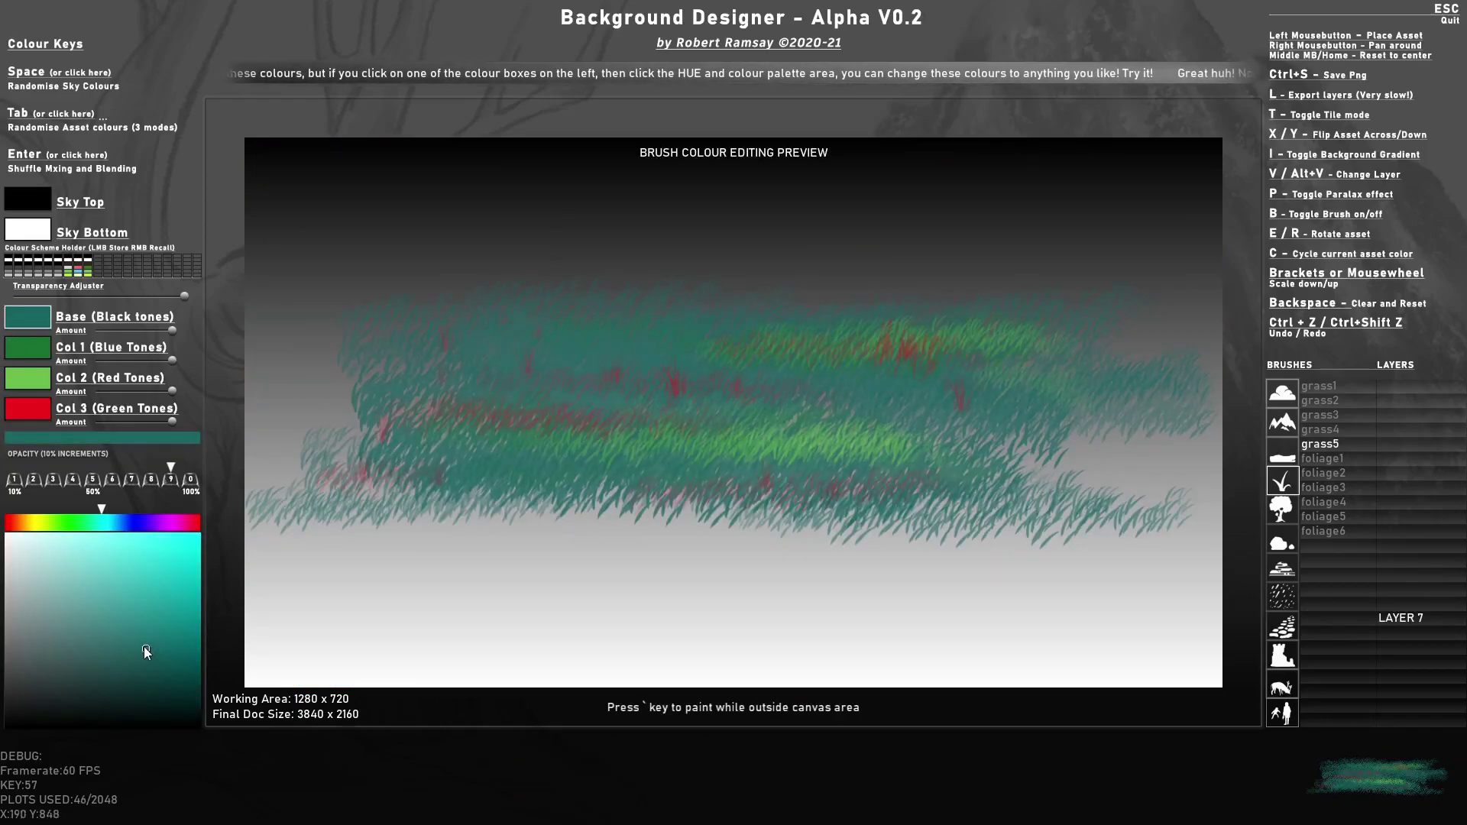
left_click(21, 348)
left_click_drag(158, 646, 131, 622)
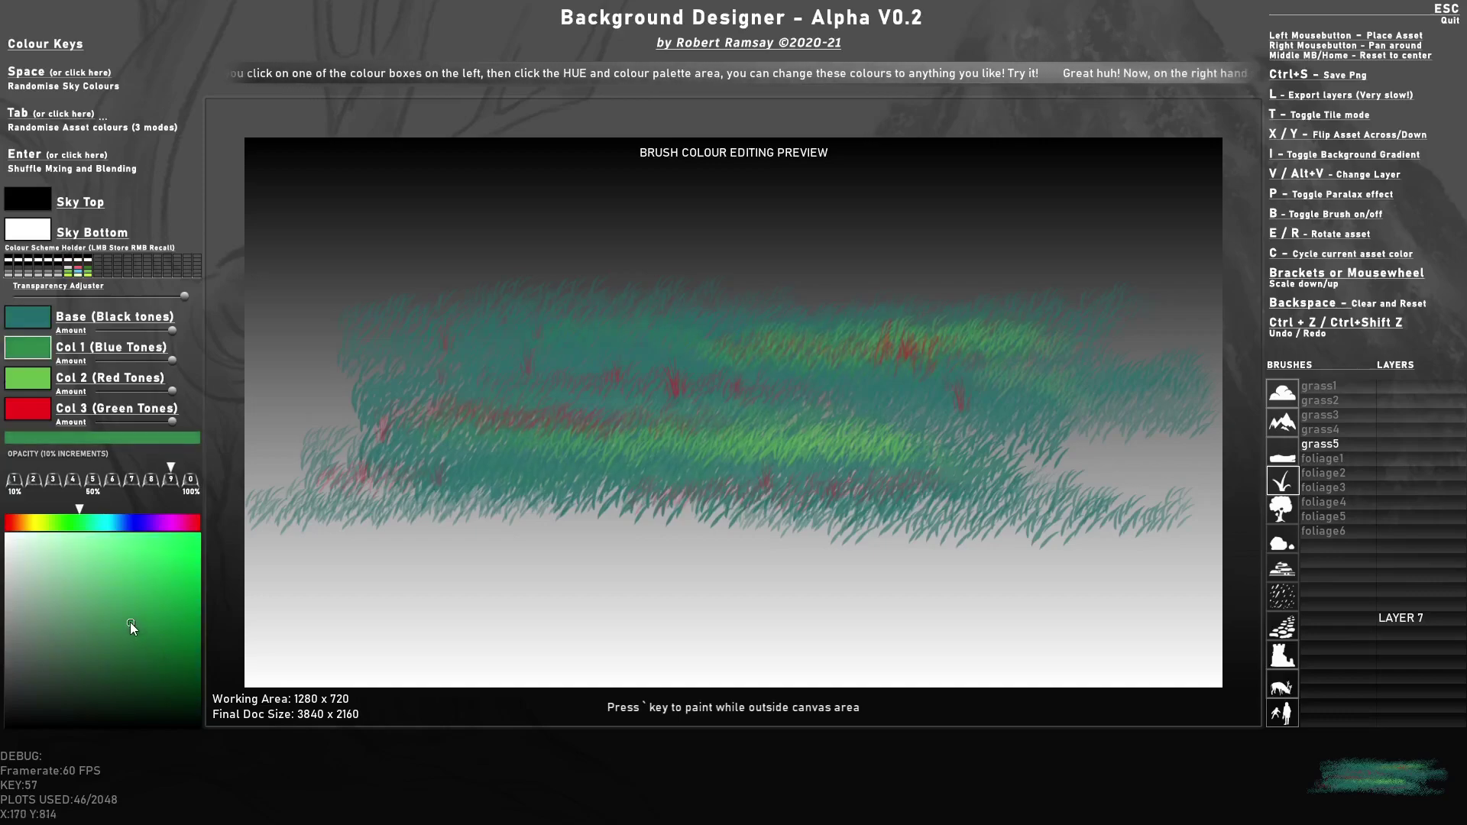
- Paint recoloured grass patches along the meadow's back edge from right to left
left_click(1114, 589)
left_click(955, 588)
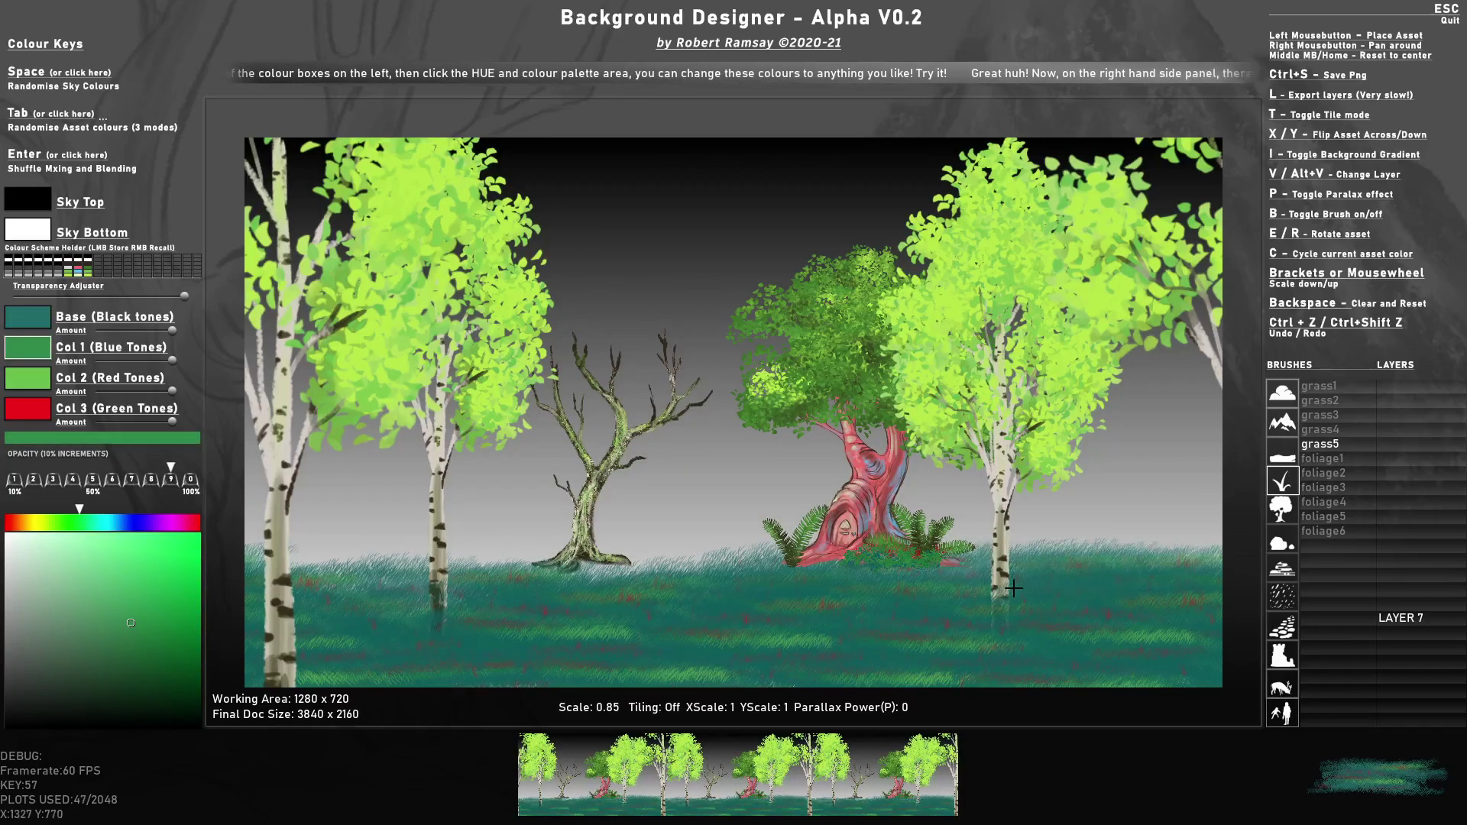
left_click(735, 586)
left_click(544, 588)
left_click(376, 589)
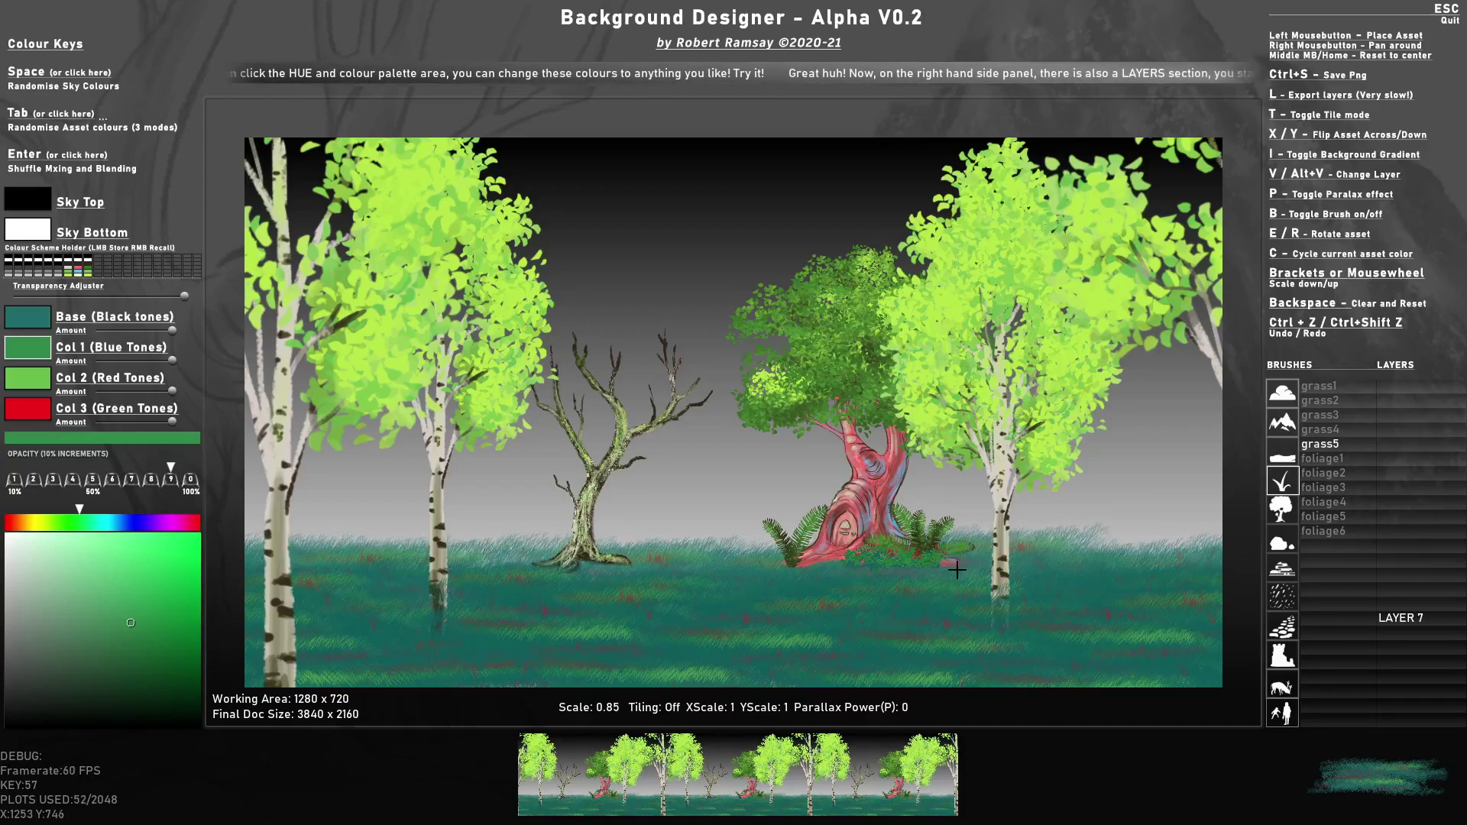
- Reroll the random sky gradient nine times until it shows mint green over blue
key("space")
key("space")
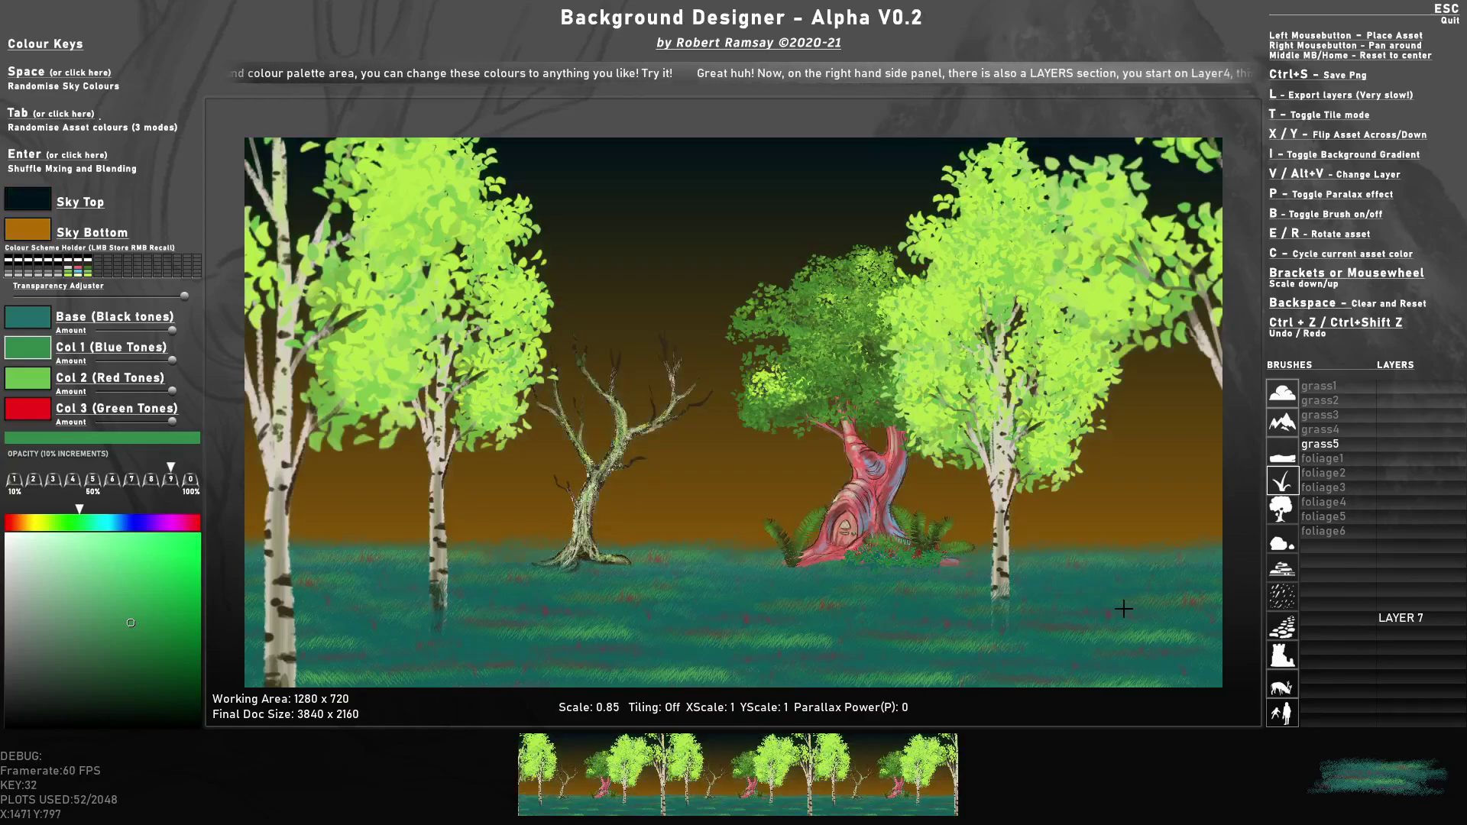
key("space")
key("space")
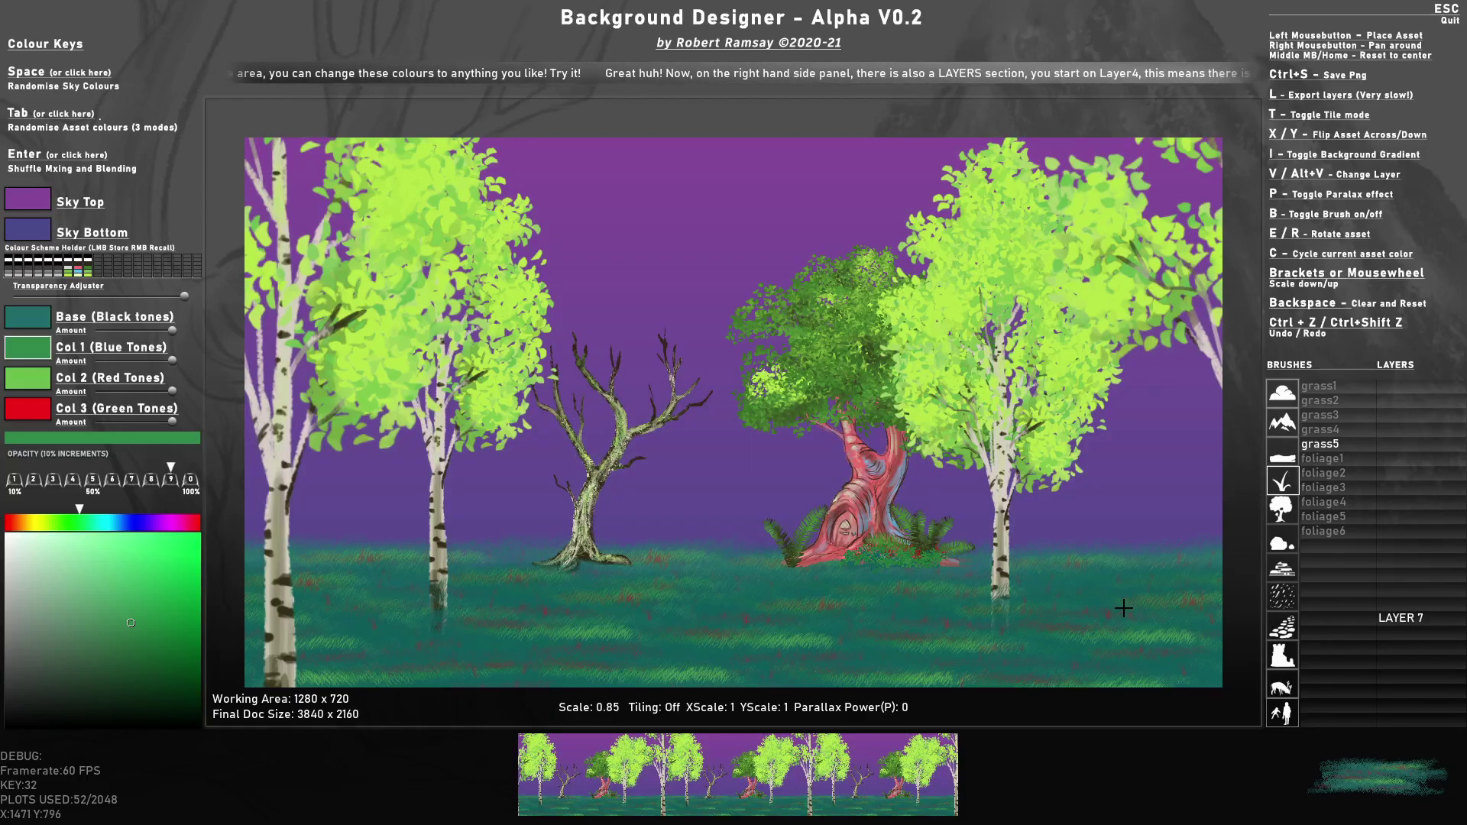
key("space")
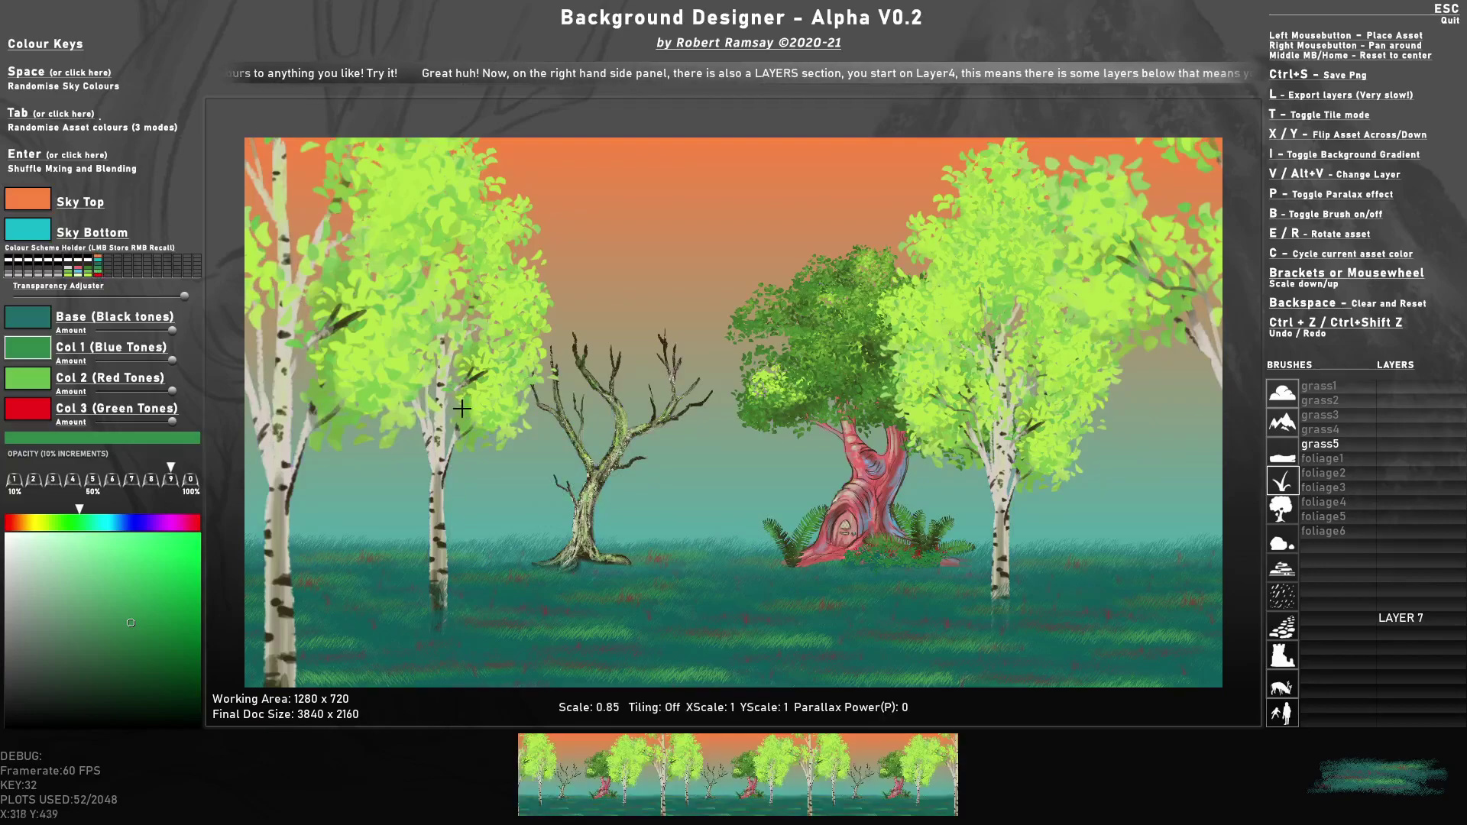
key("space")
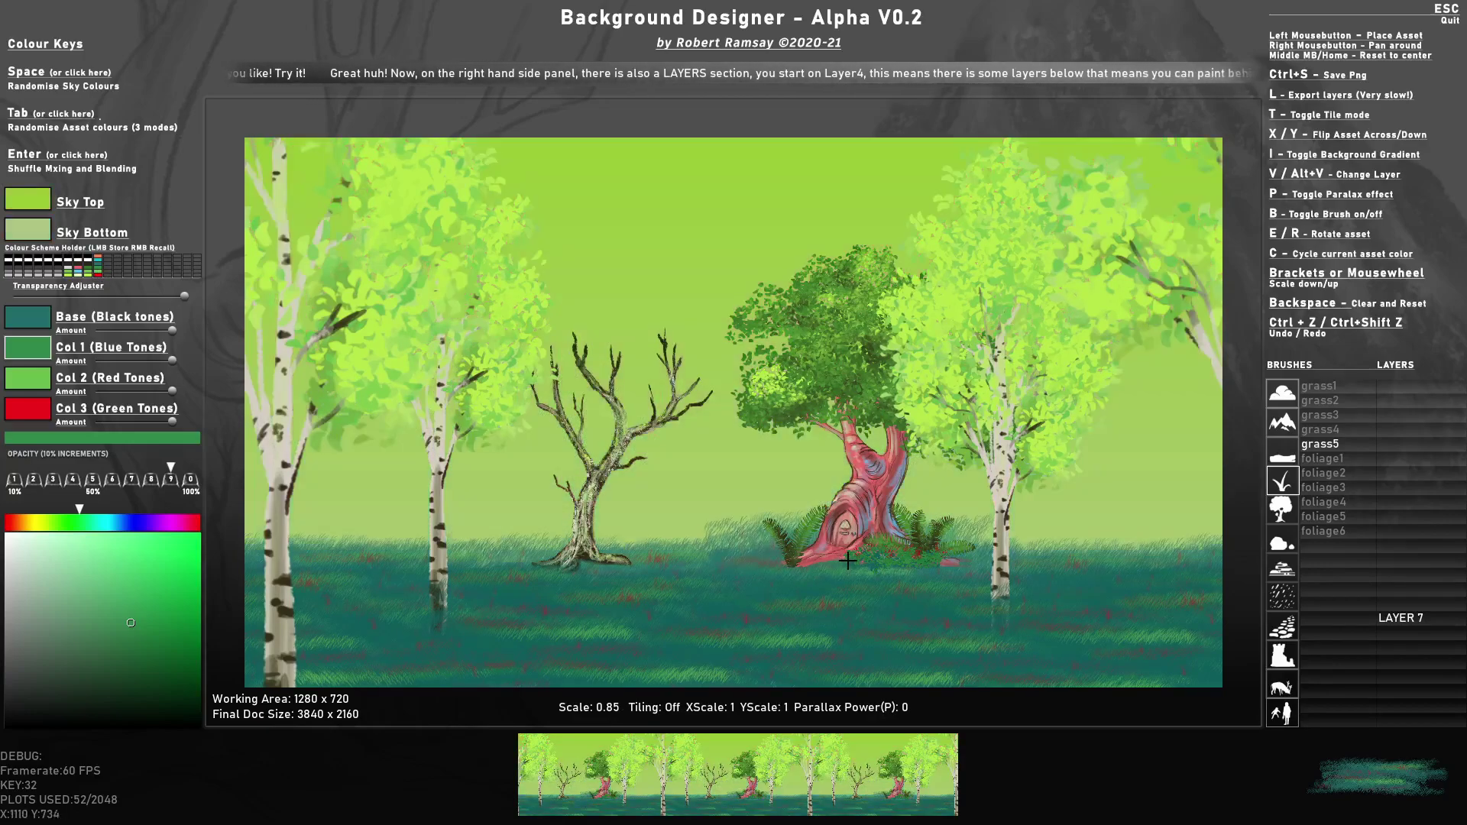
key("space")
key("space")
key("space")
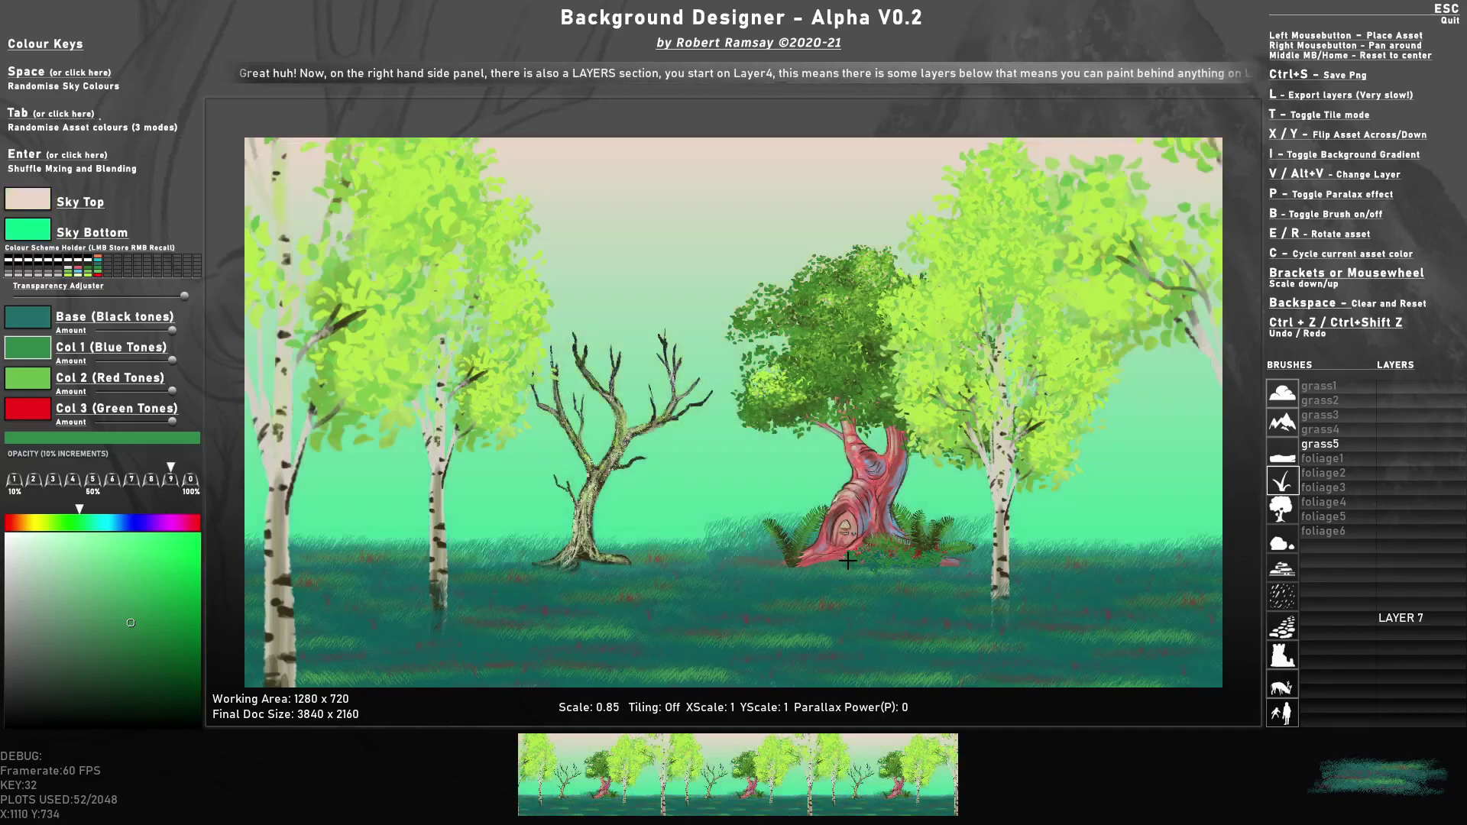
key("space")
key("space")
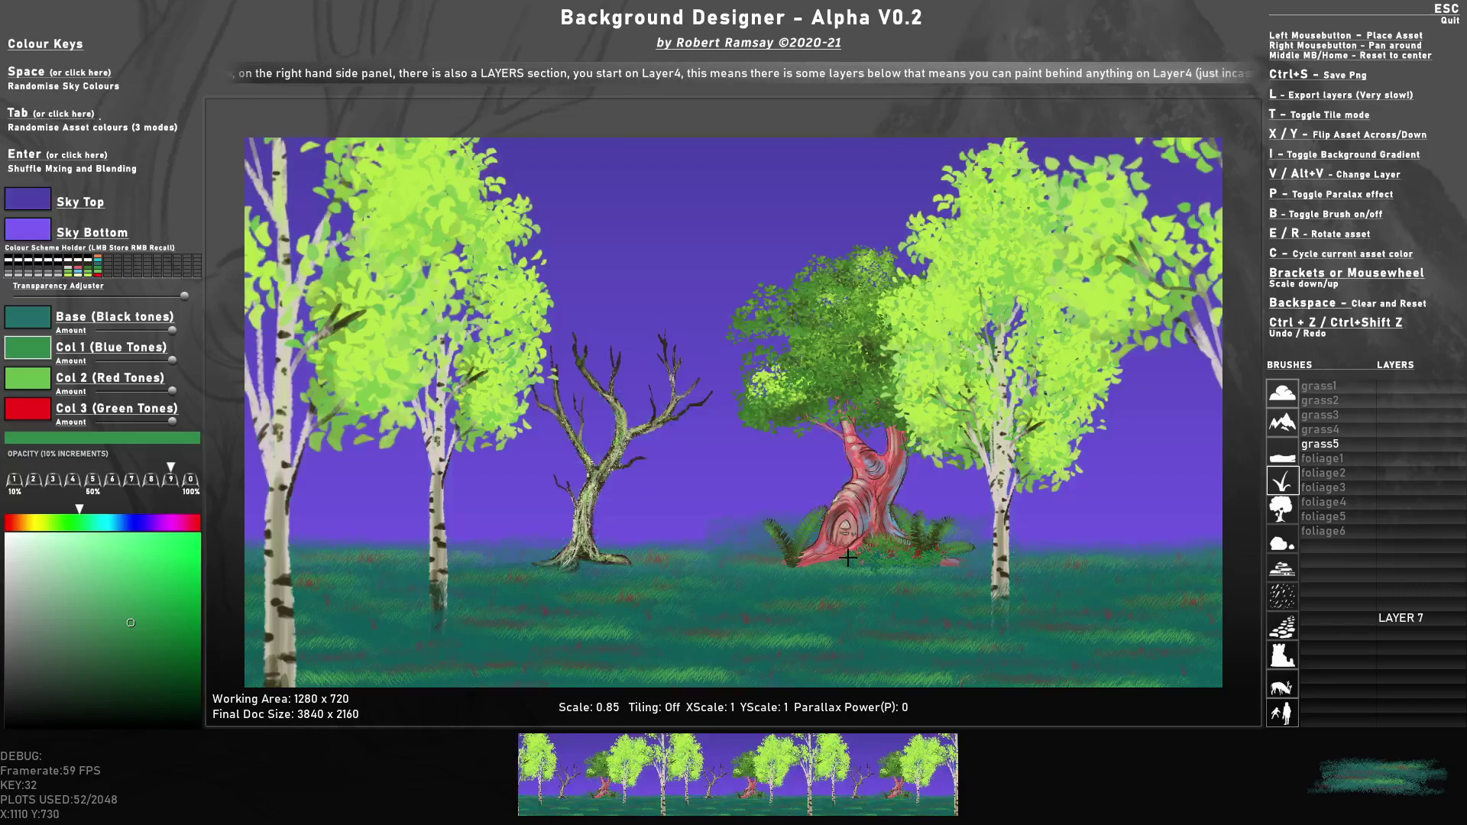
key("space")
key("space")
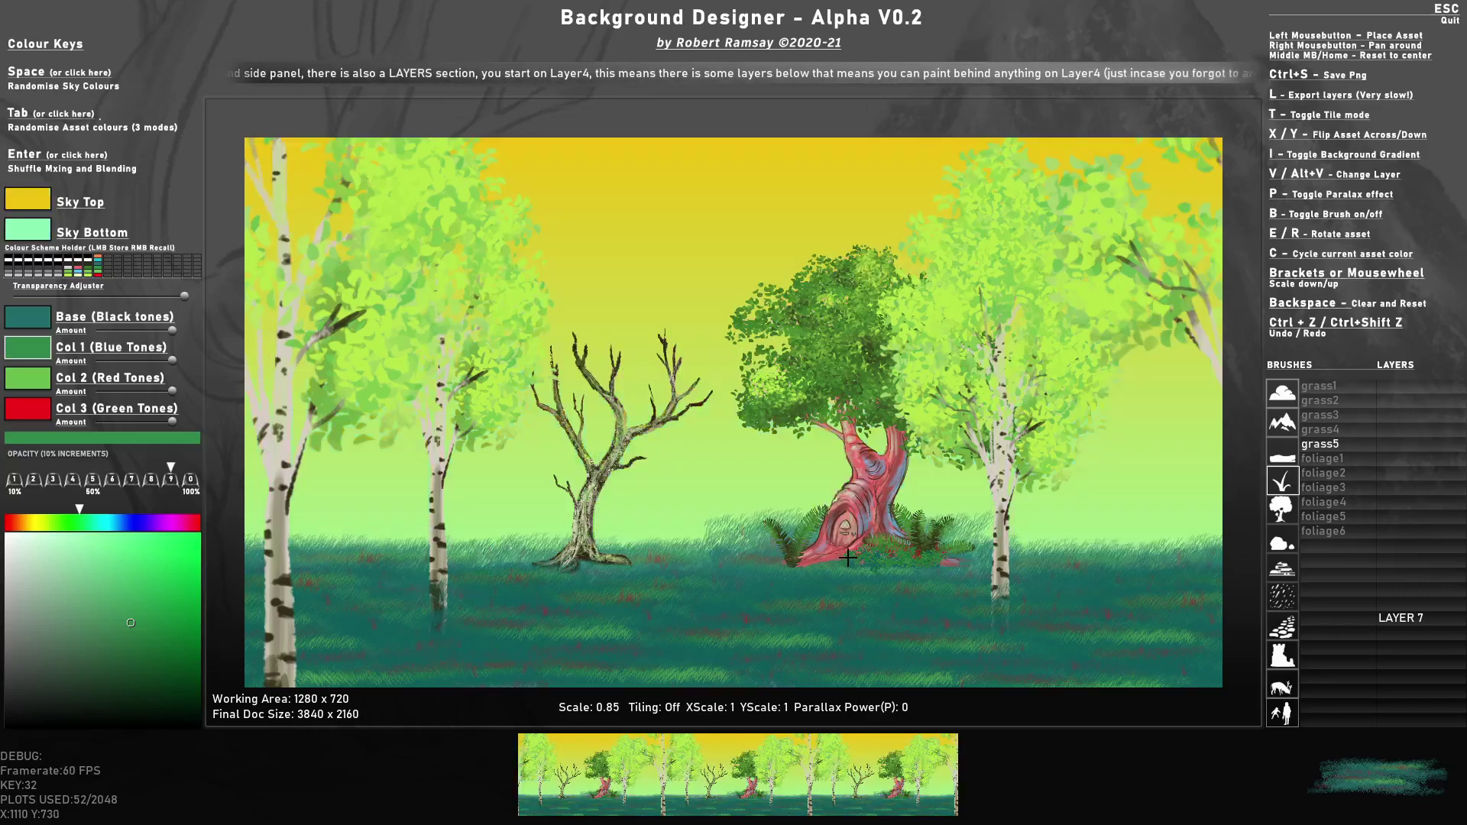
key("space")
key("space")
key("space")
key("space")
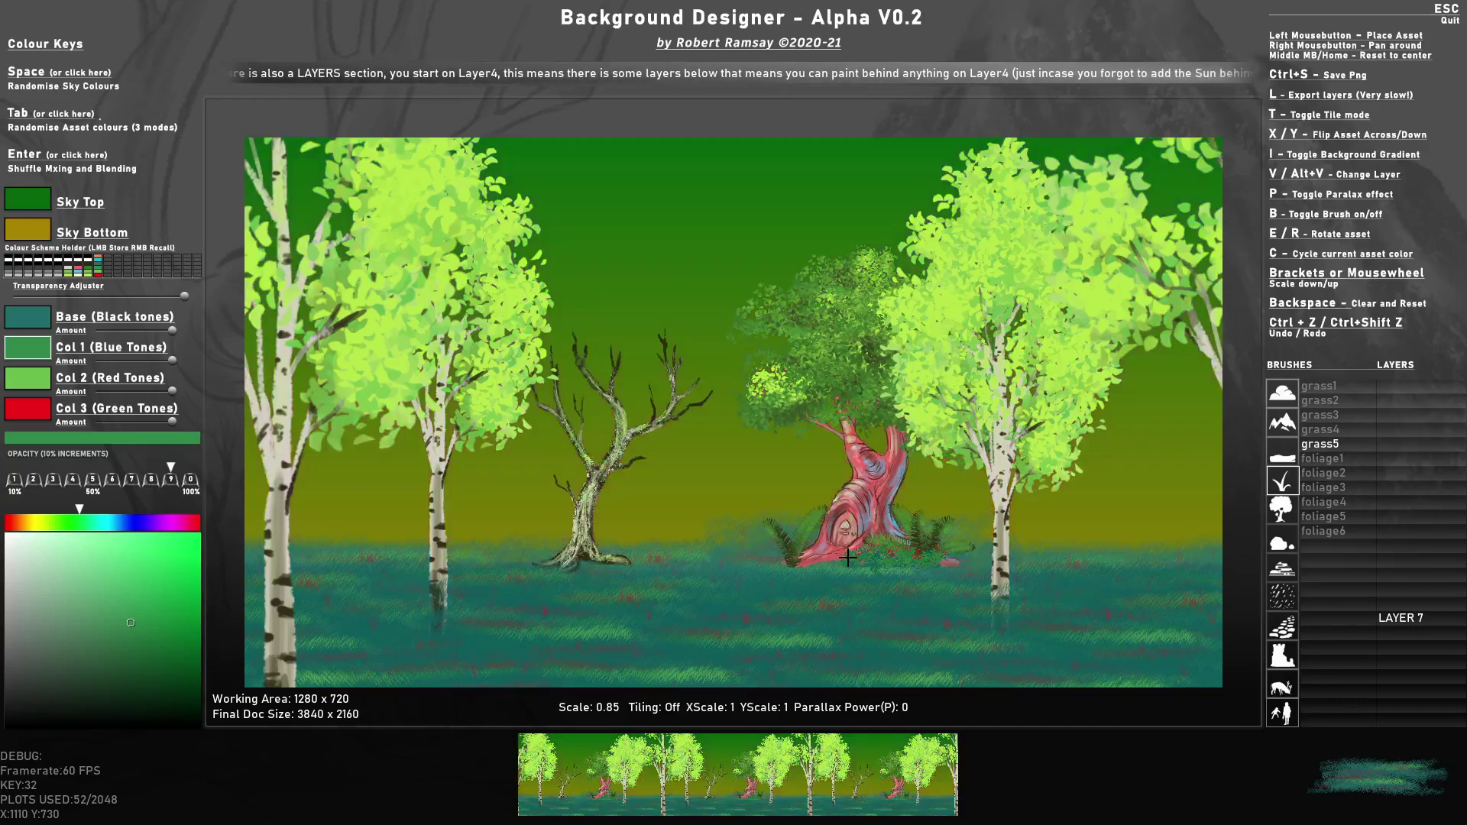
key("space")
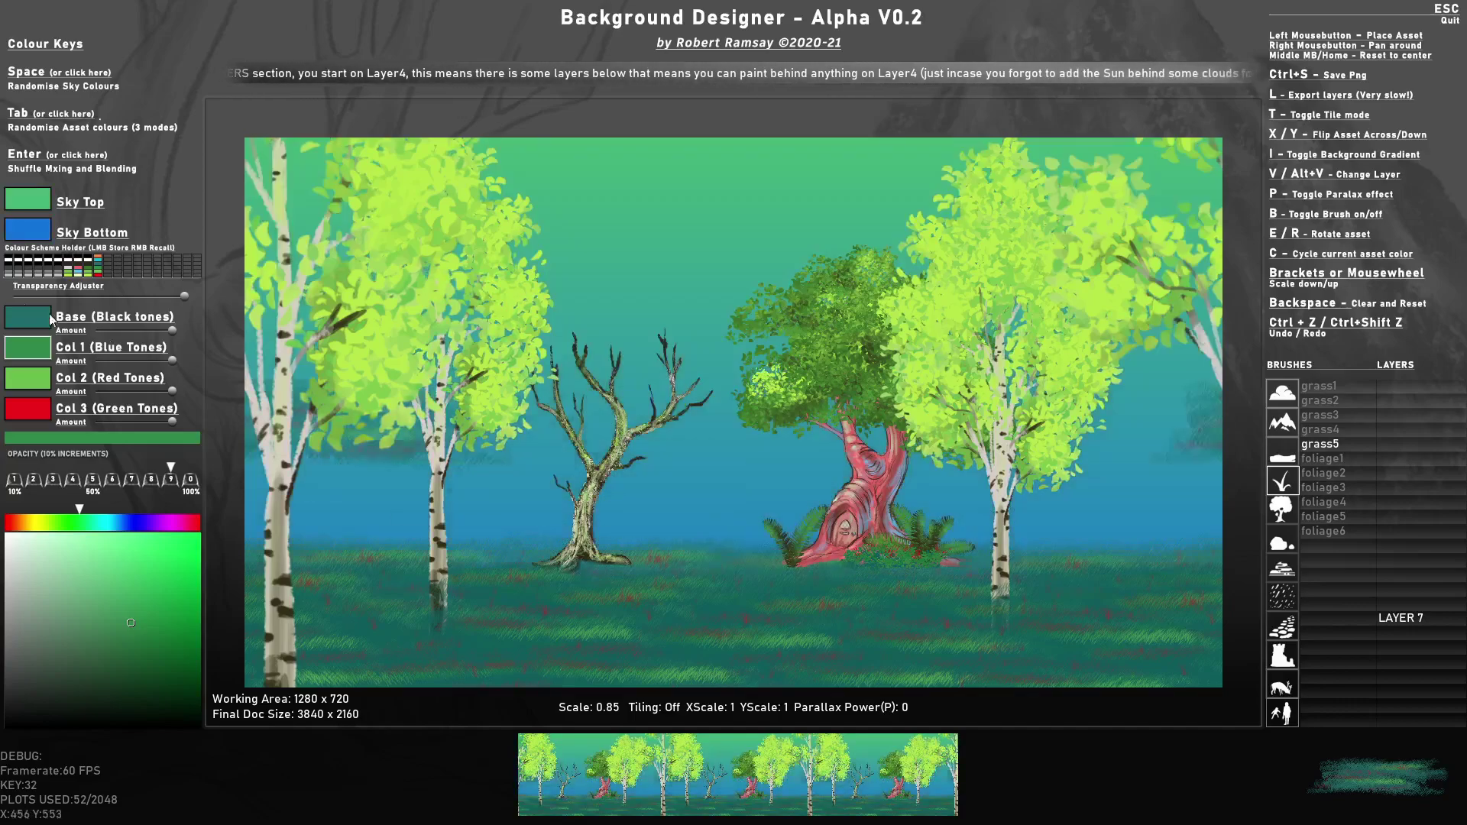
- Set the Sky Bottom colour to pale blue and the Sky Top to a deeper blue
left_click(32, 229)
left_click_drag(84, 588, 40, 546)
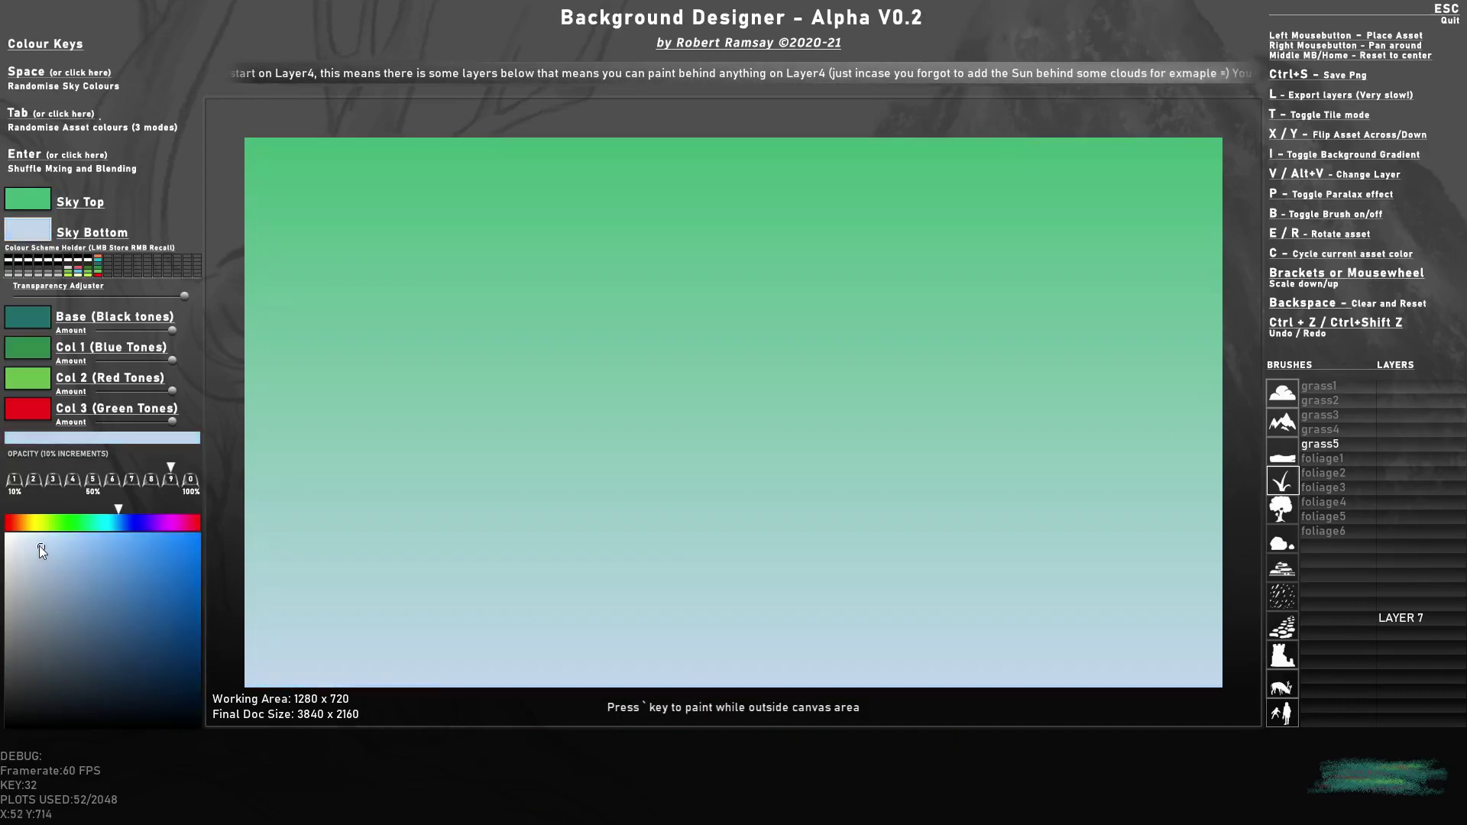
left_click(28, 199)
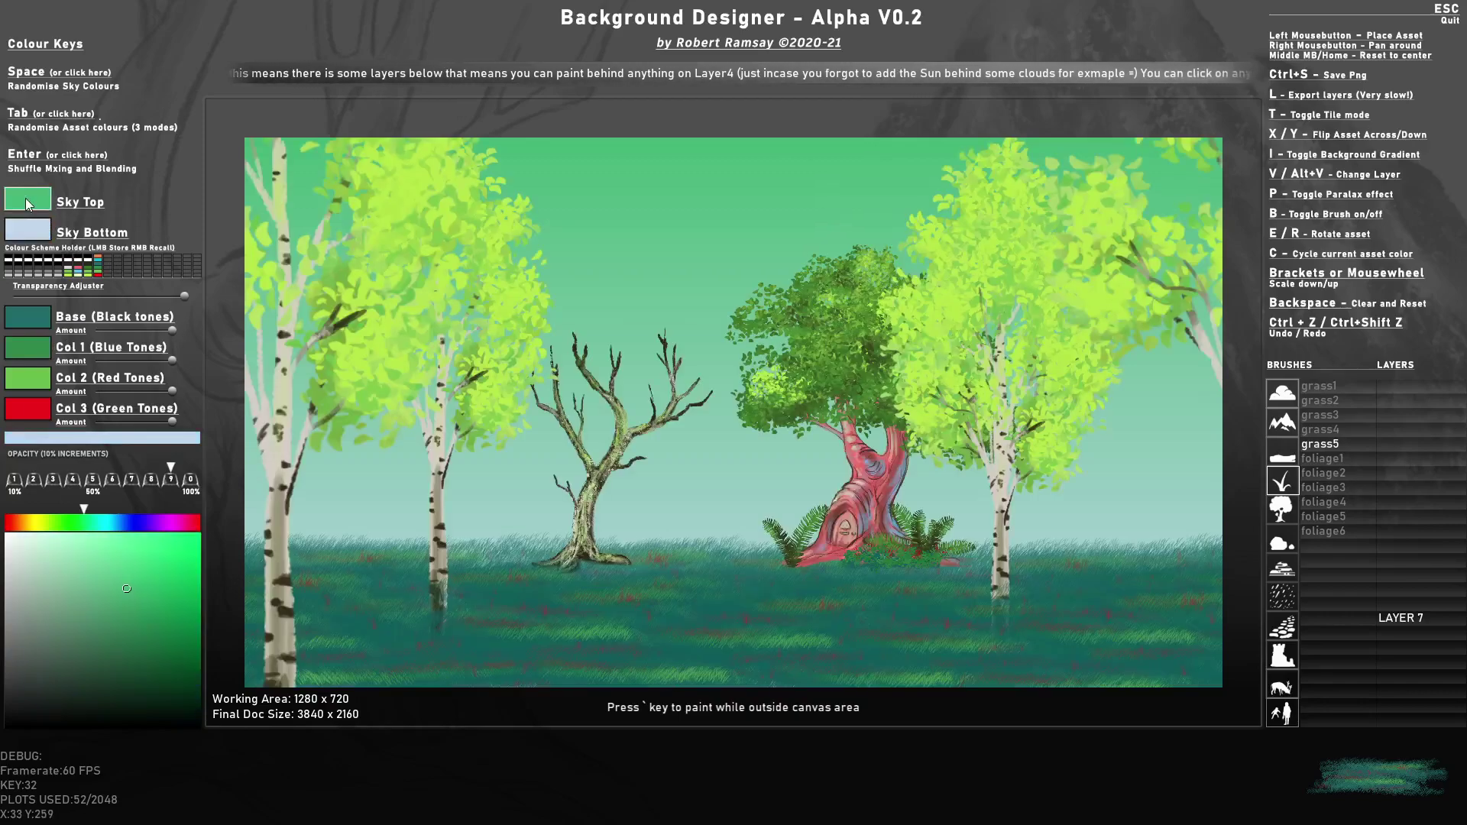
left_click_drag(53, 634, 56, 565)
left_click(113, 521)
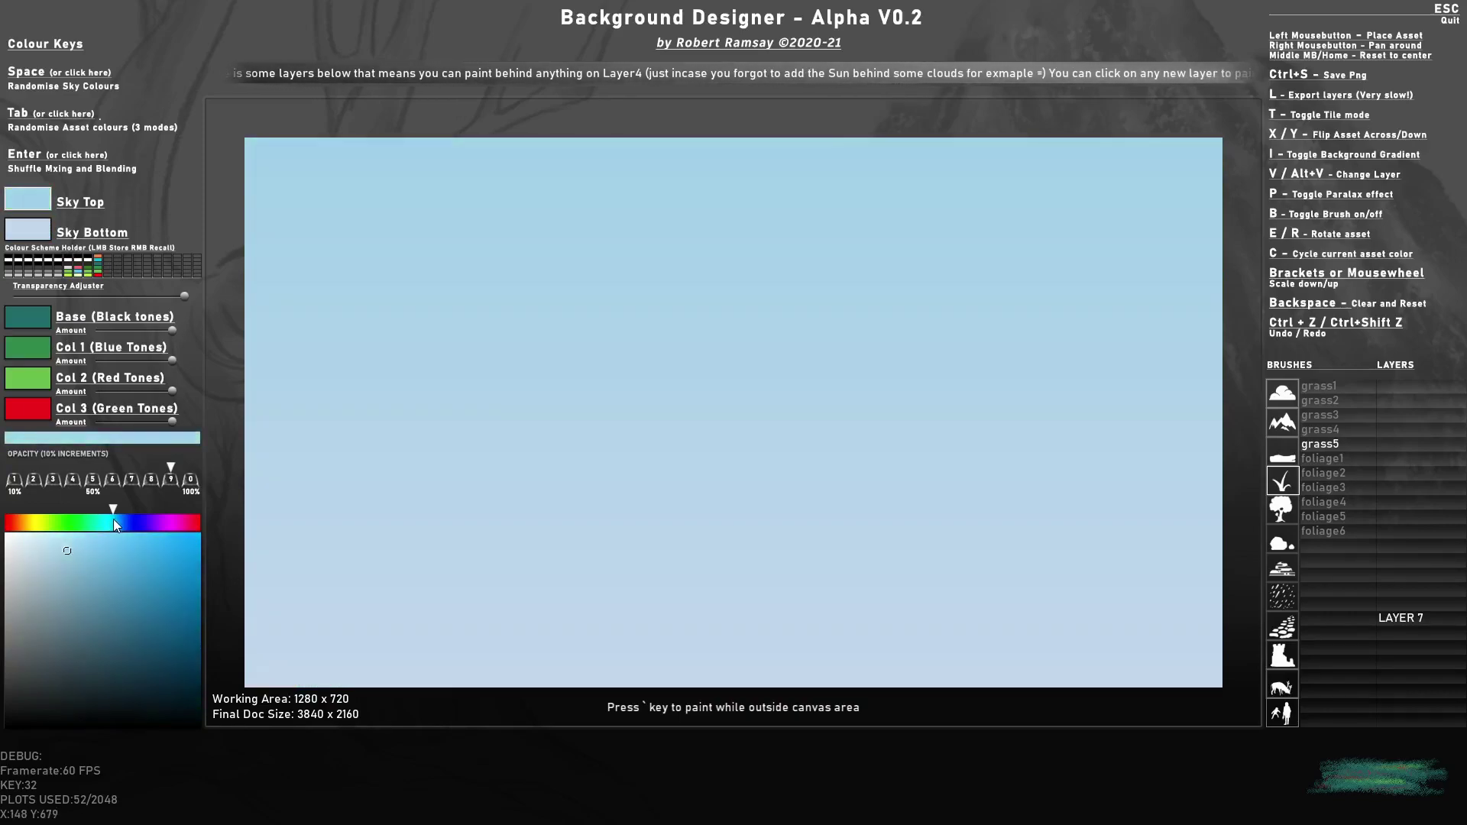
left_click(123, 553)
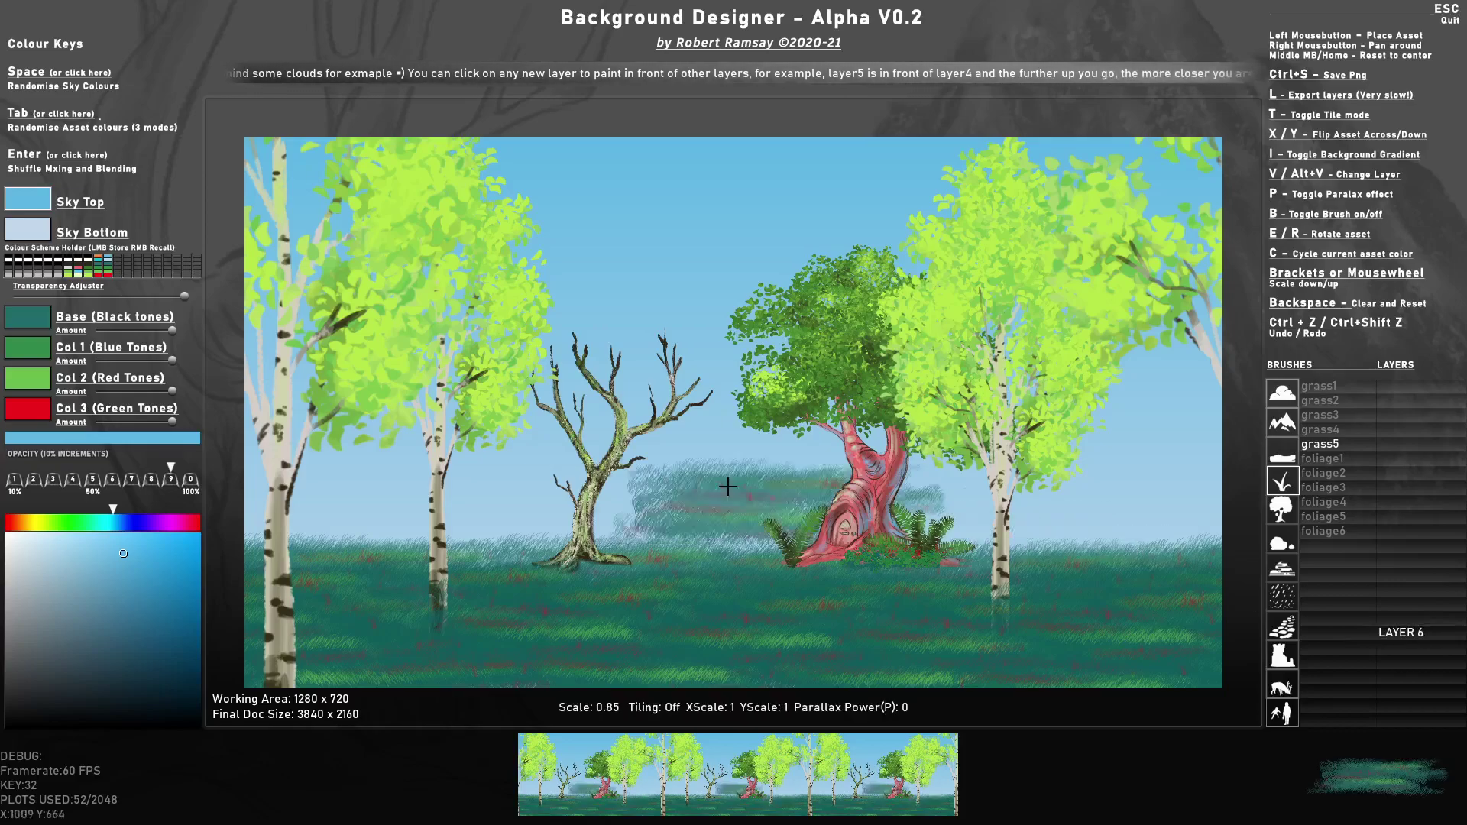
- At 70% opacity, stamp faint grass along the horizon, mirroring some clumps
key("3")
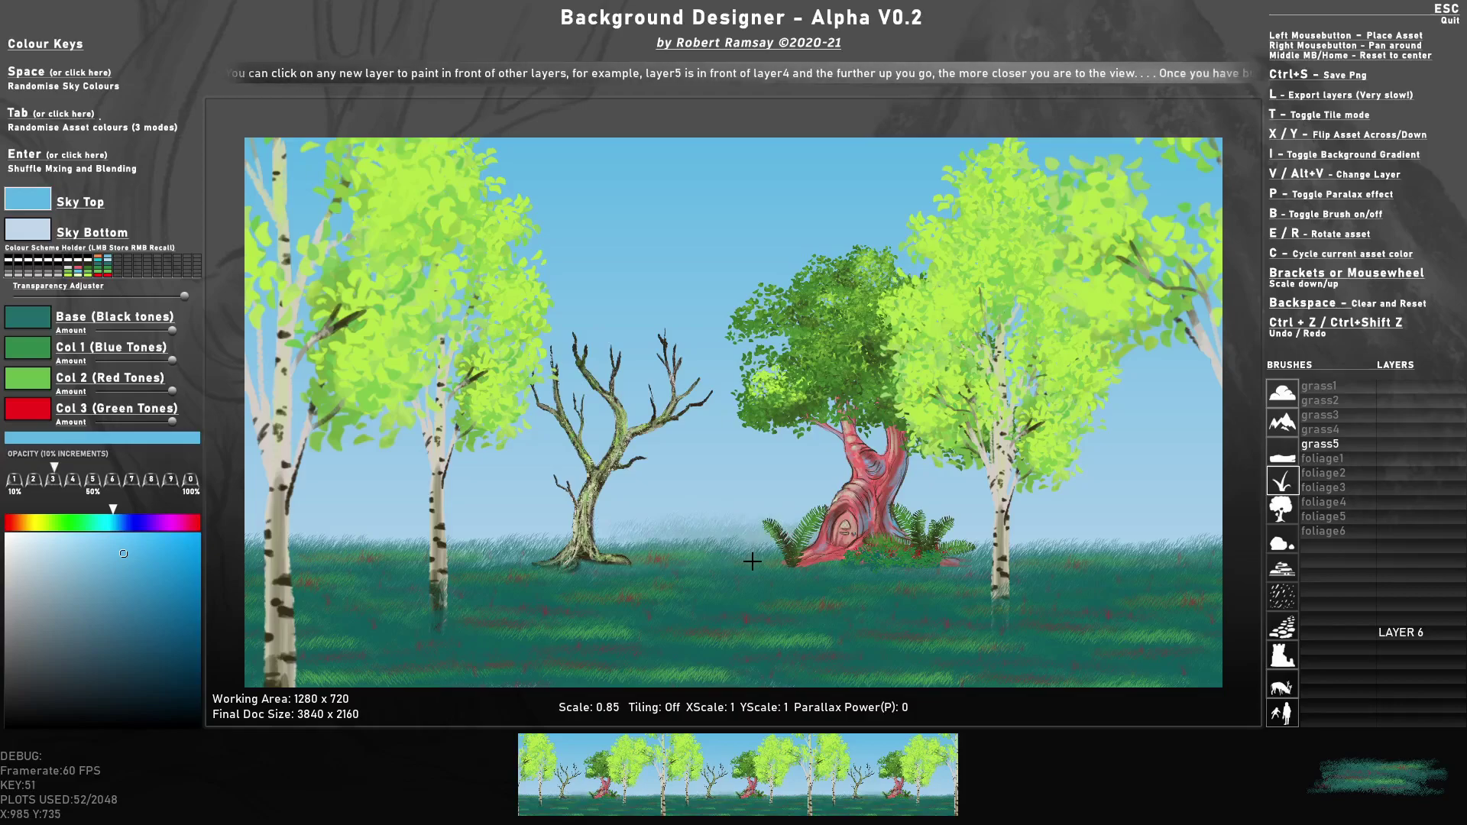
key("7")
left_click(752, 562)
key("x")
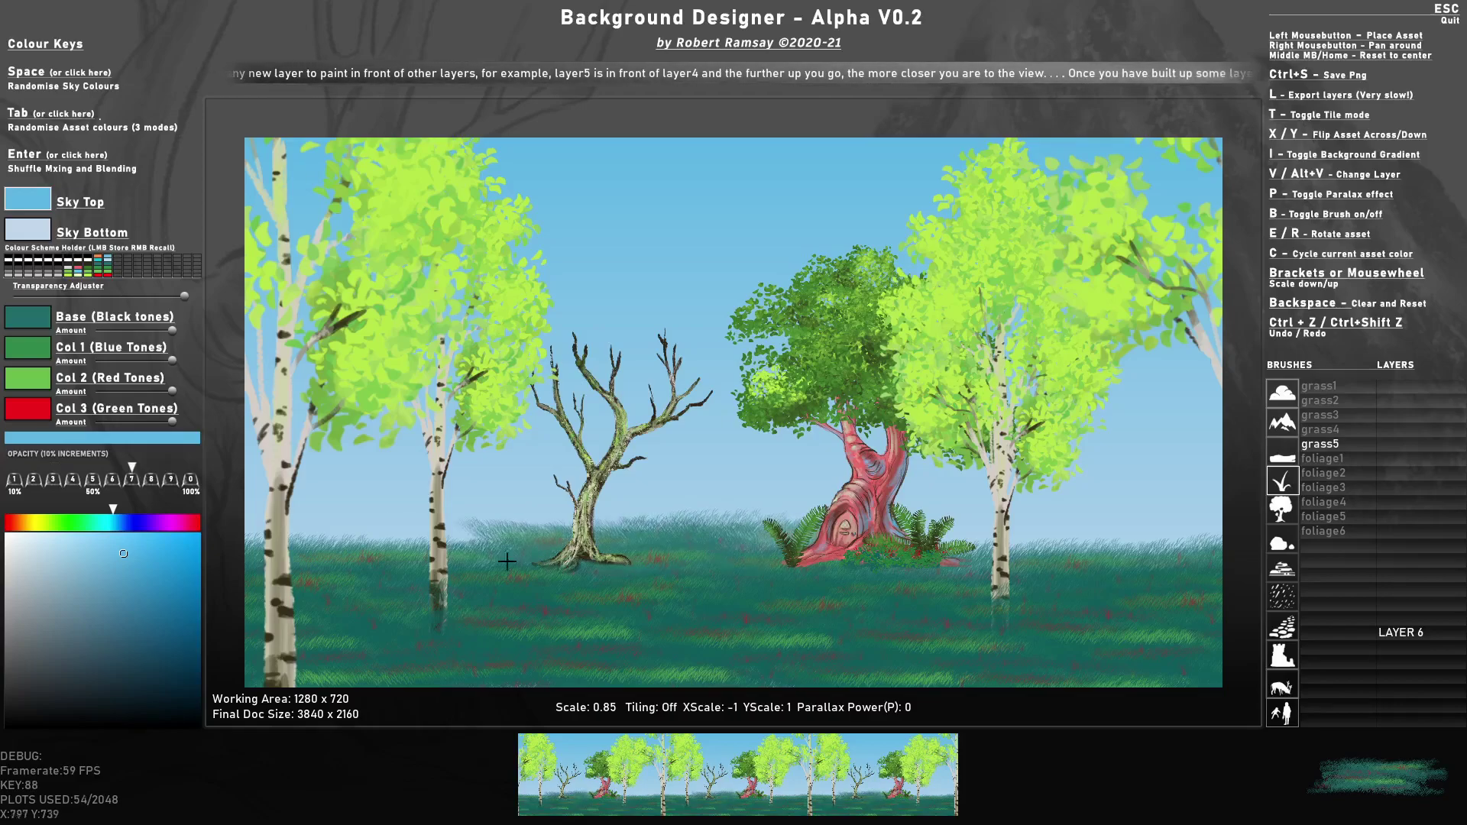
left_click(359, 556)
key("x")
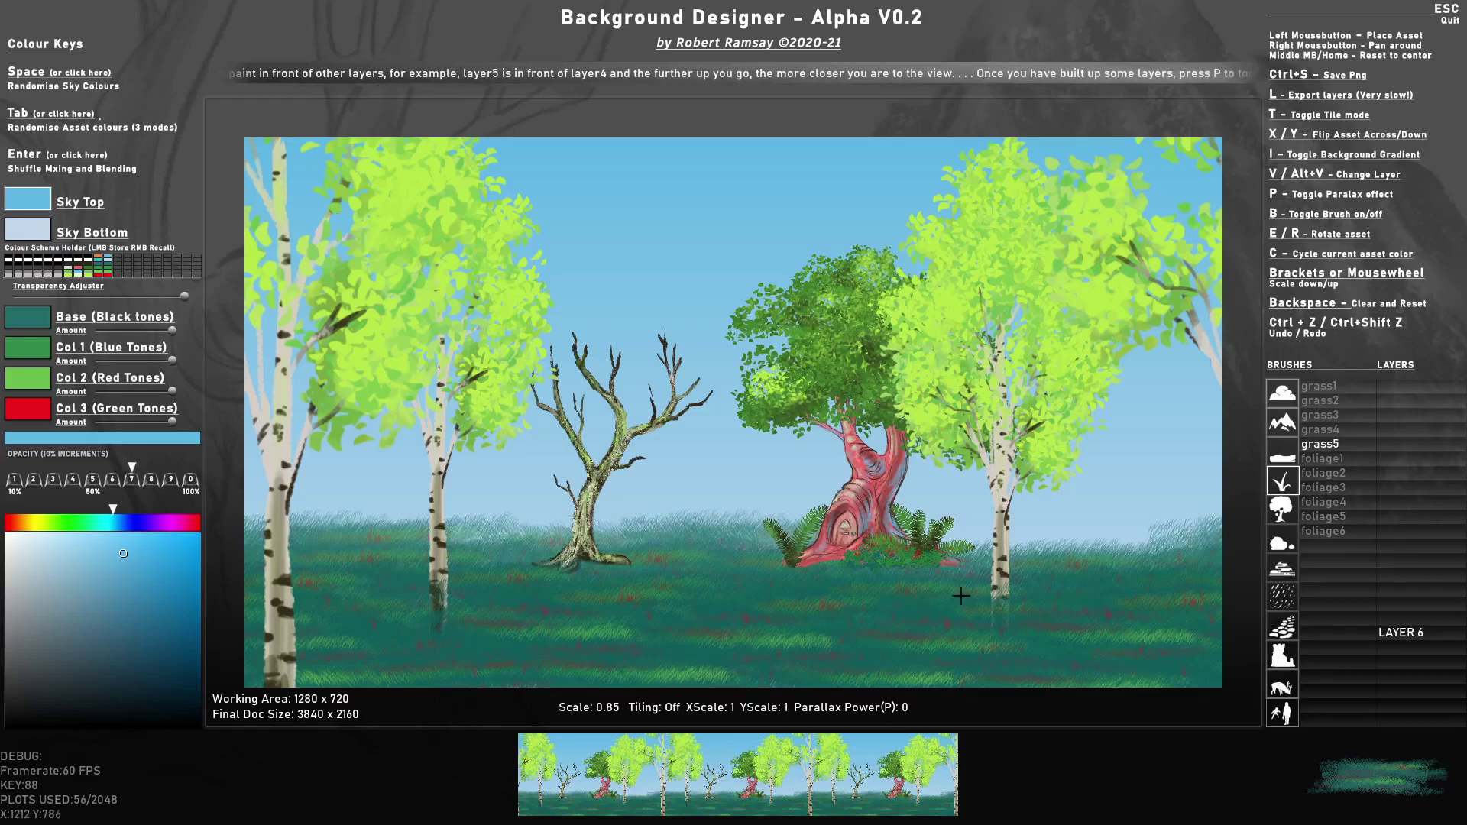
left_click(964, 592)
left_click(1100, 558)
left_click(1214, 564)
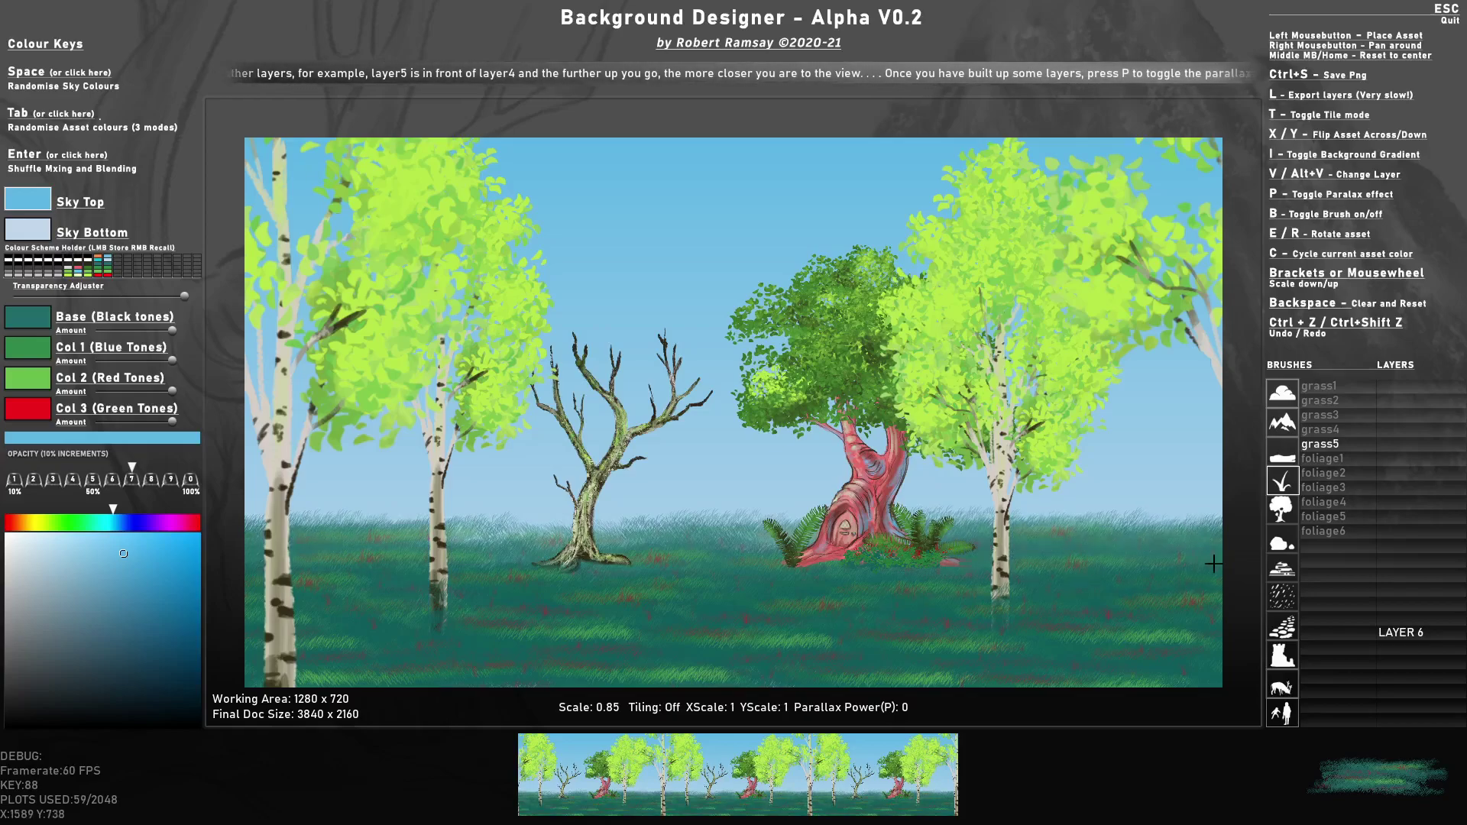
- Load the path2 stone brush on layer 10, enlarged, at 100% opacity
left_click(1289, 626)
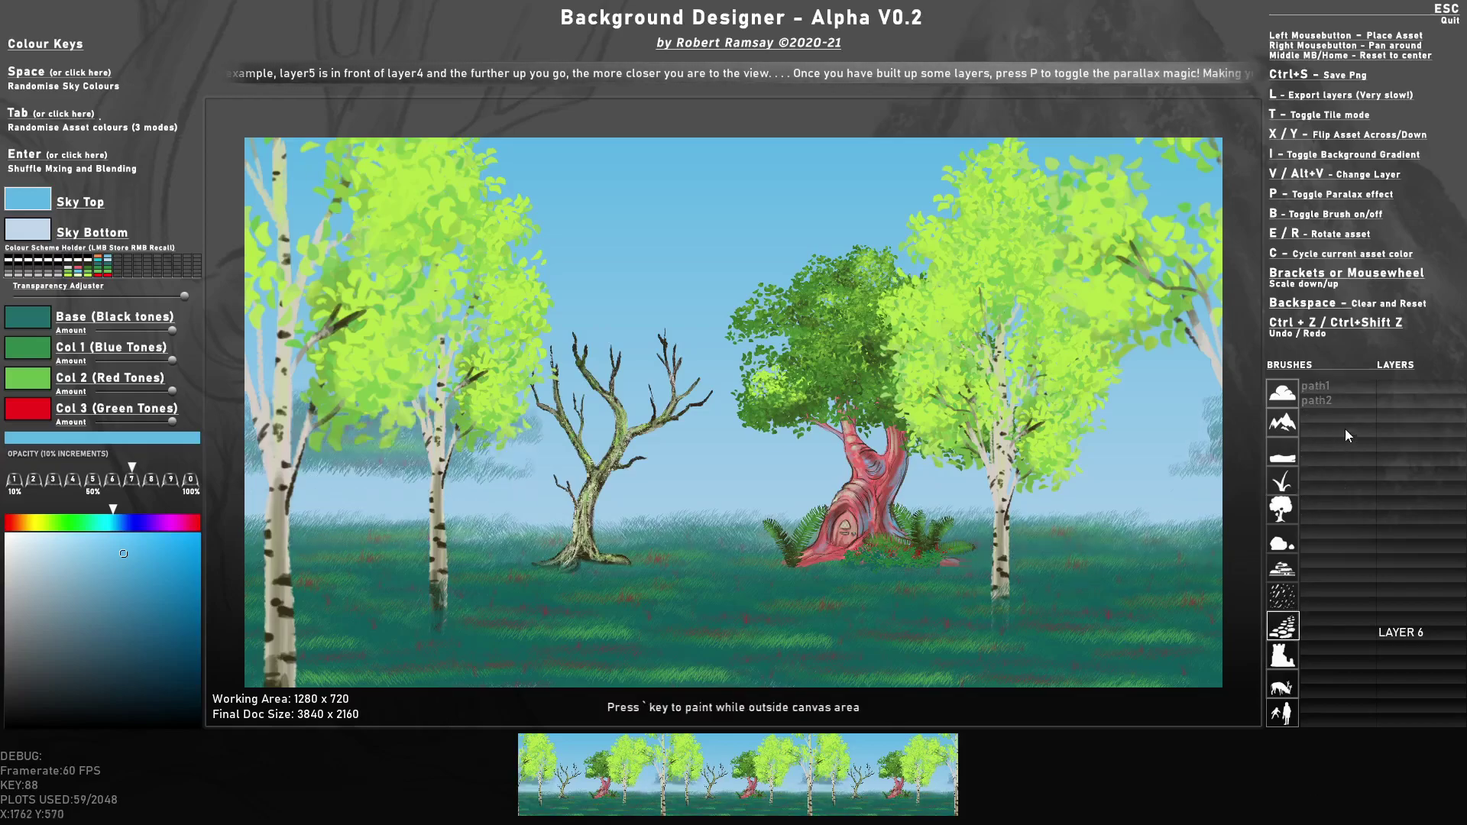
left_click(1332, 400)
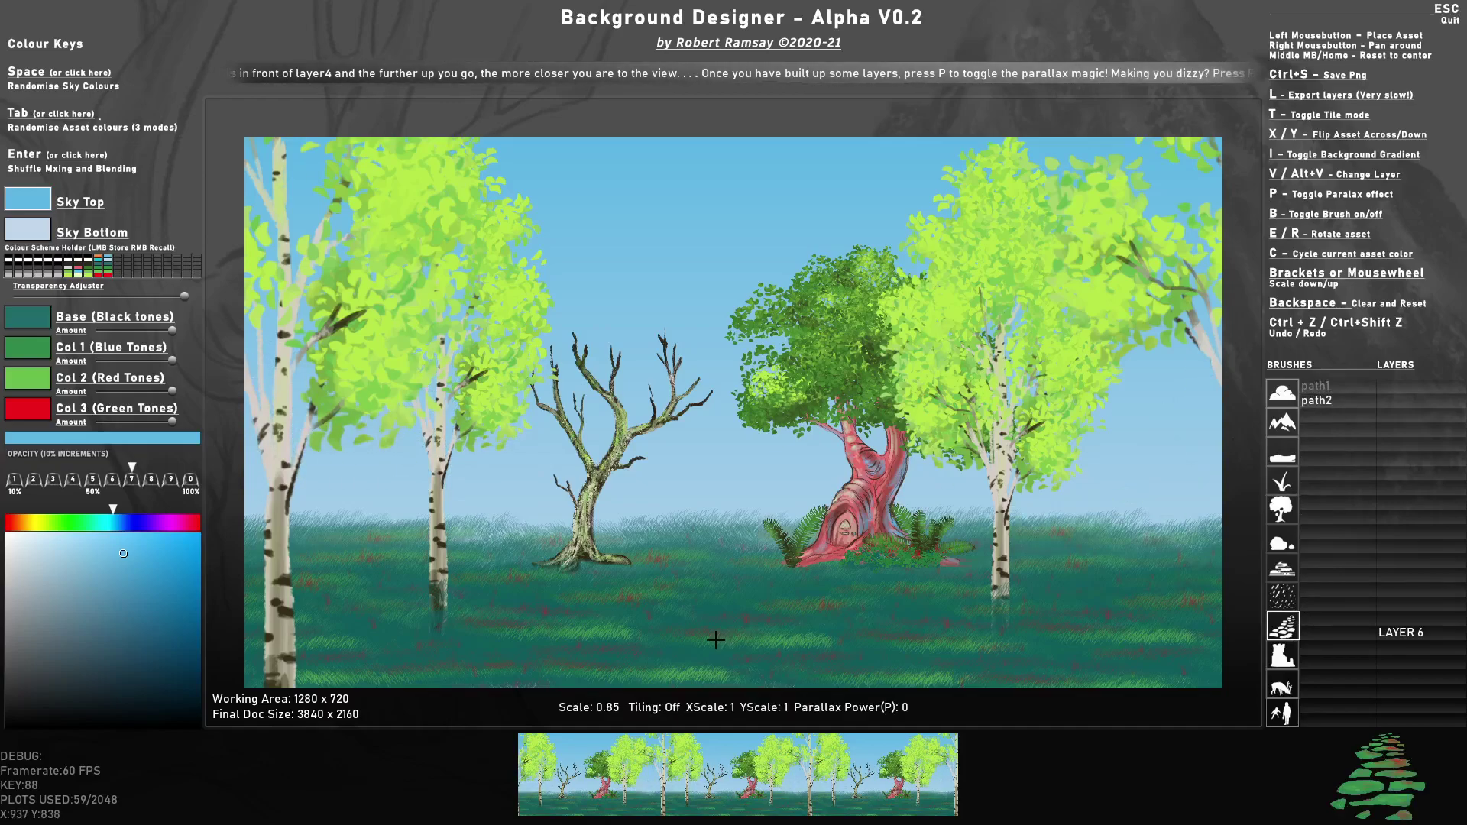
left_click(1395, 618)
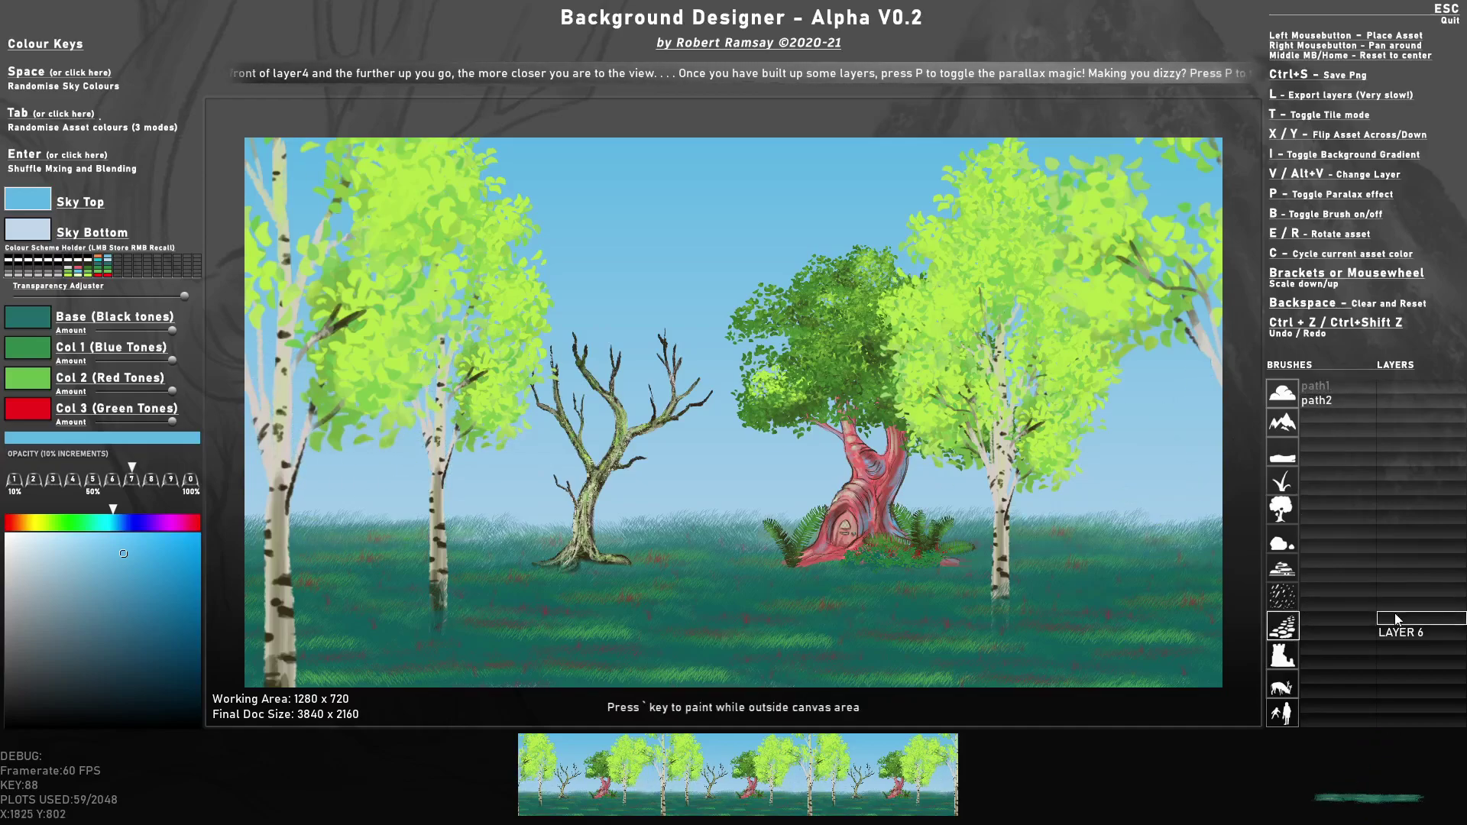
left_click(1408, 575)
scroll(700, 589, "up", 1)
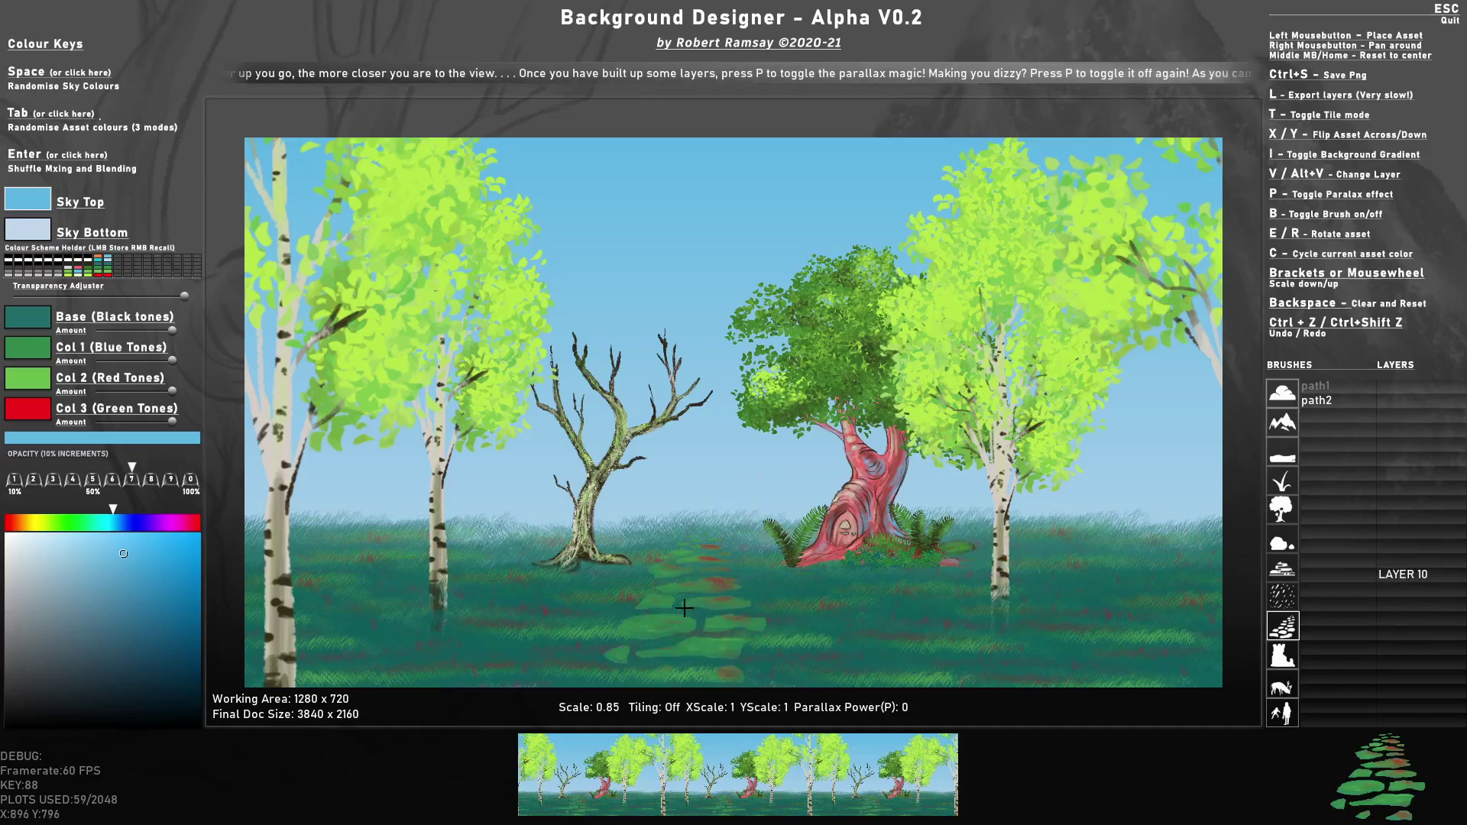
key("0")
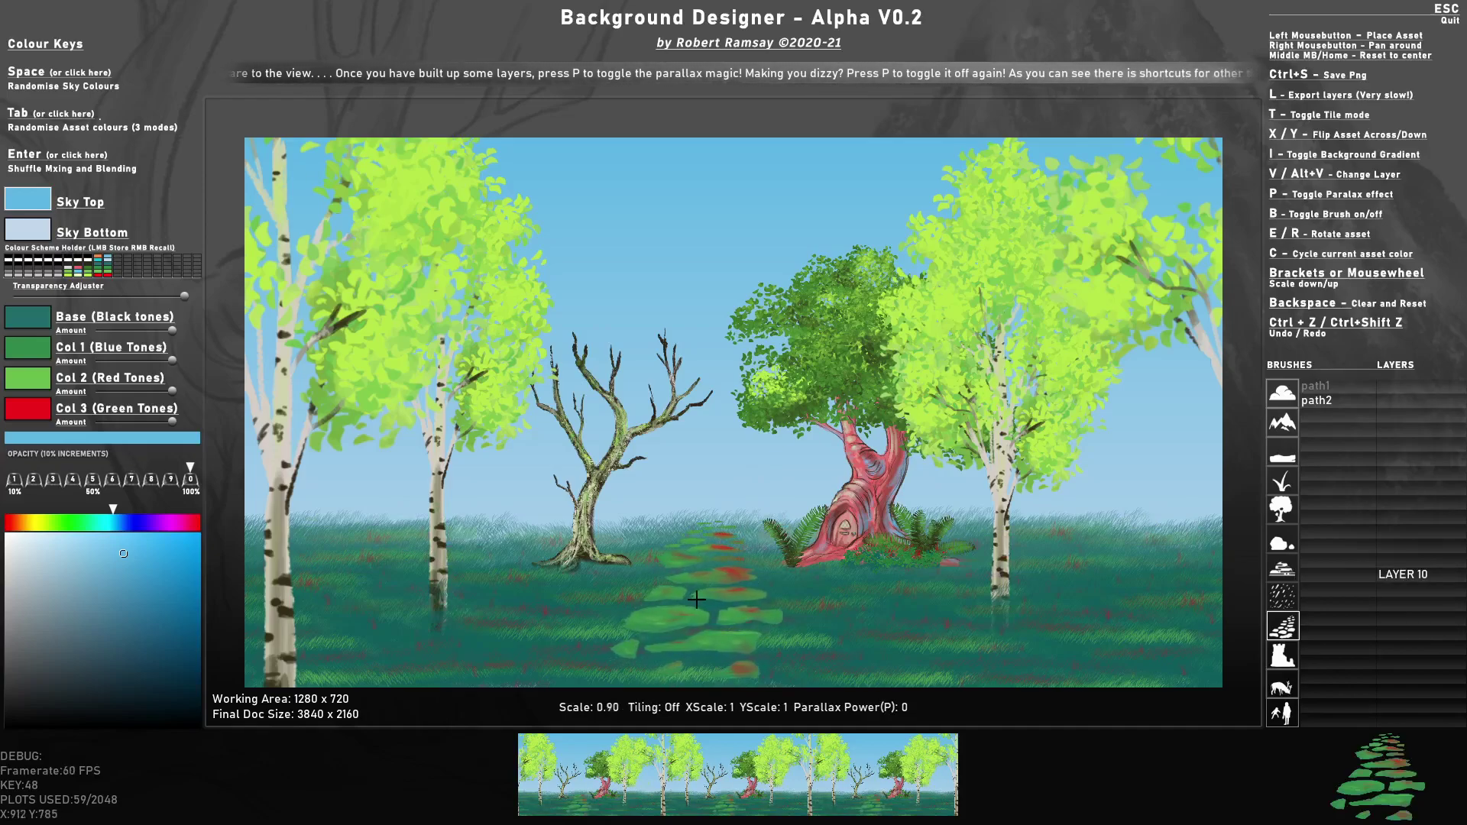
- Randomise the stone path colours to slate-grey and blue tones
key("Tab")
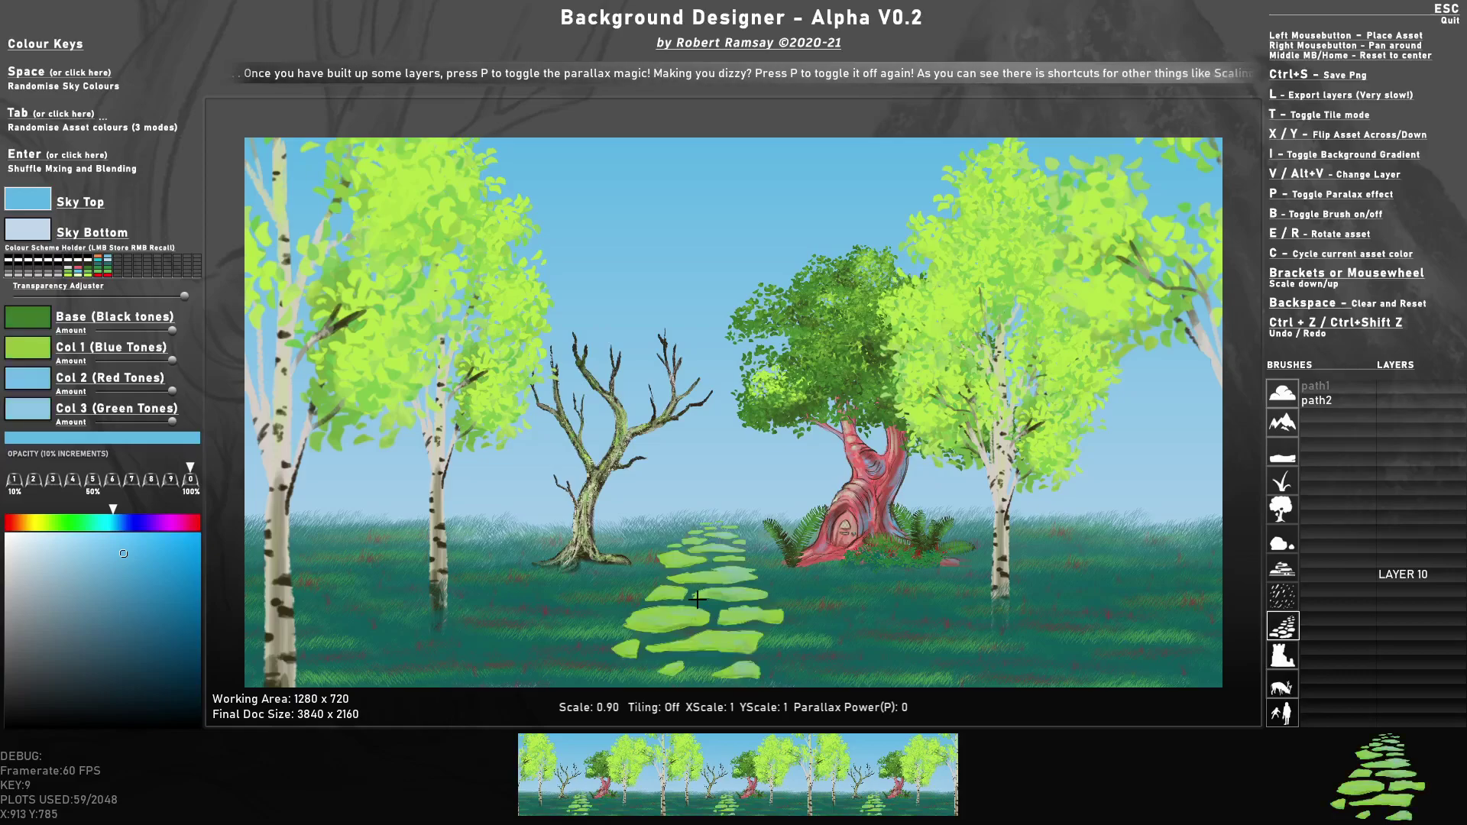
key("Tab")
key("Tab")
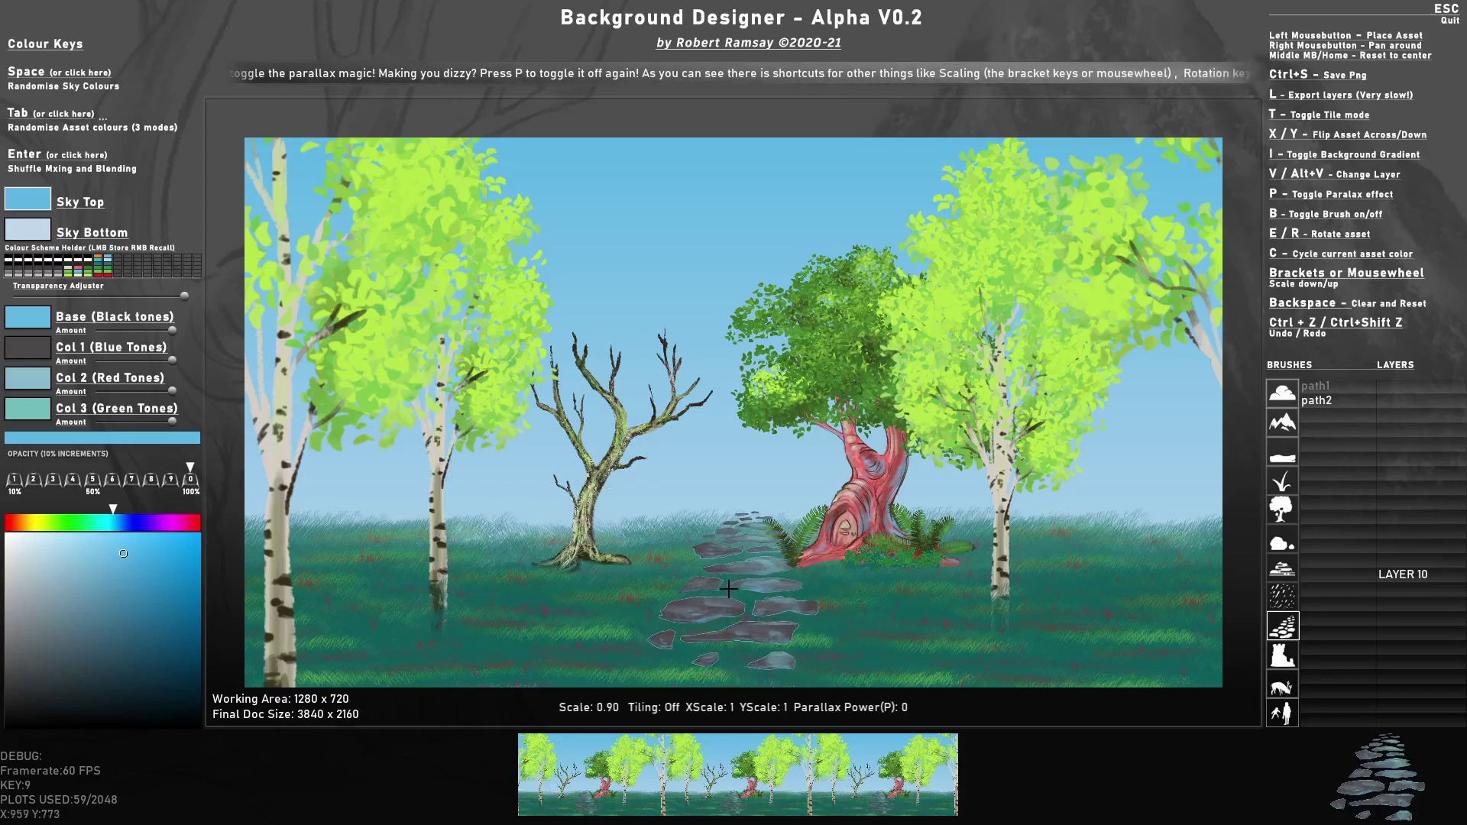
key("BackSpace")
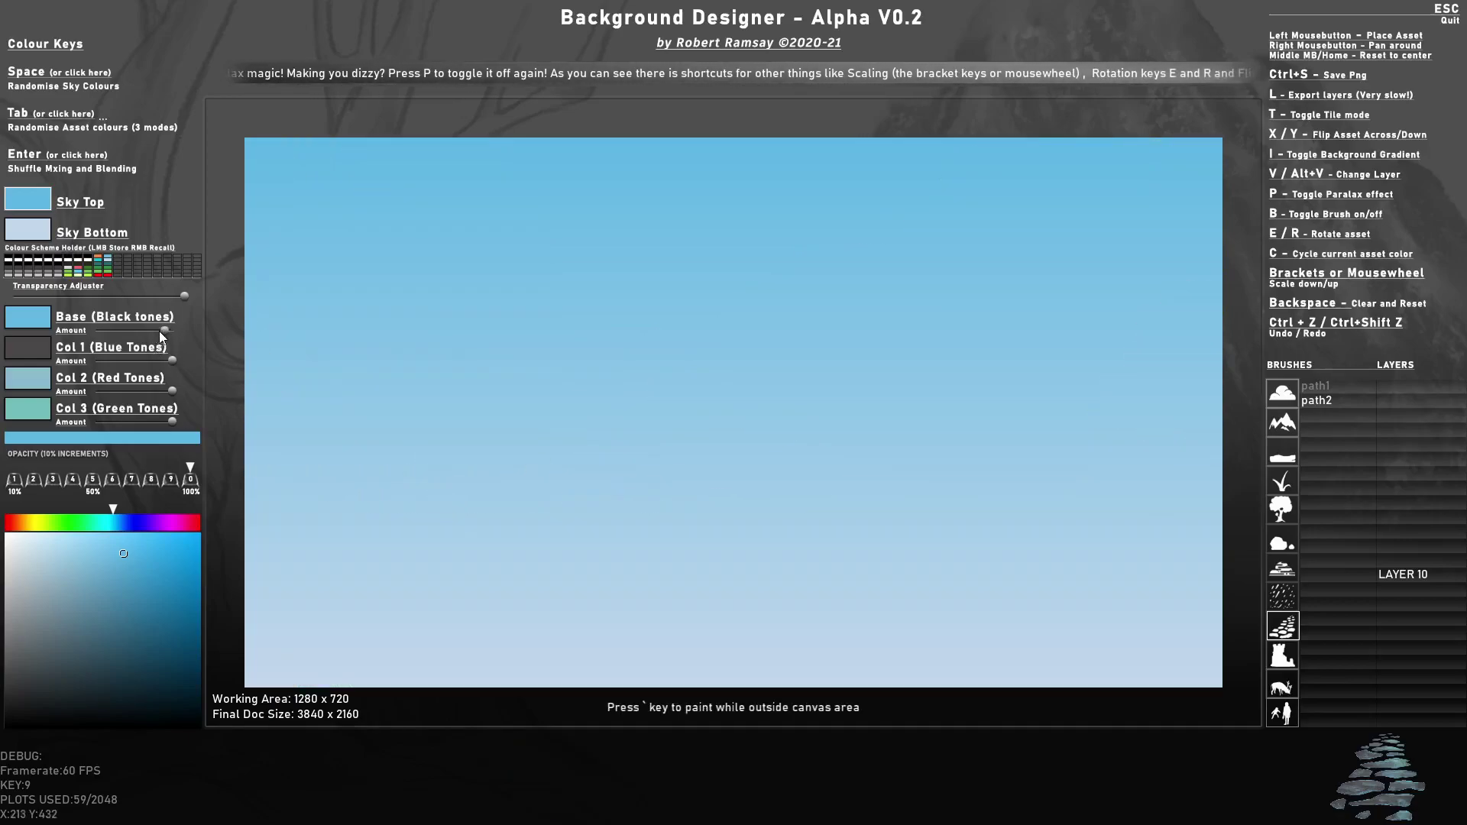
- Retune the stone brush's Base and Col 3 amounts, lower transparency, and make Base dark navy
left_click_drag(133, 334, 127, 336)
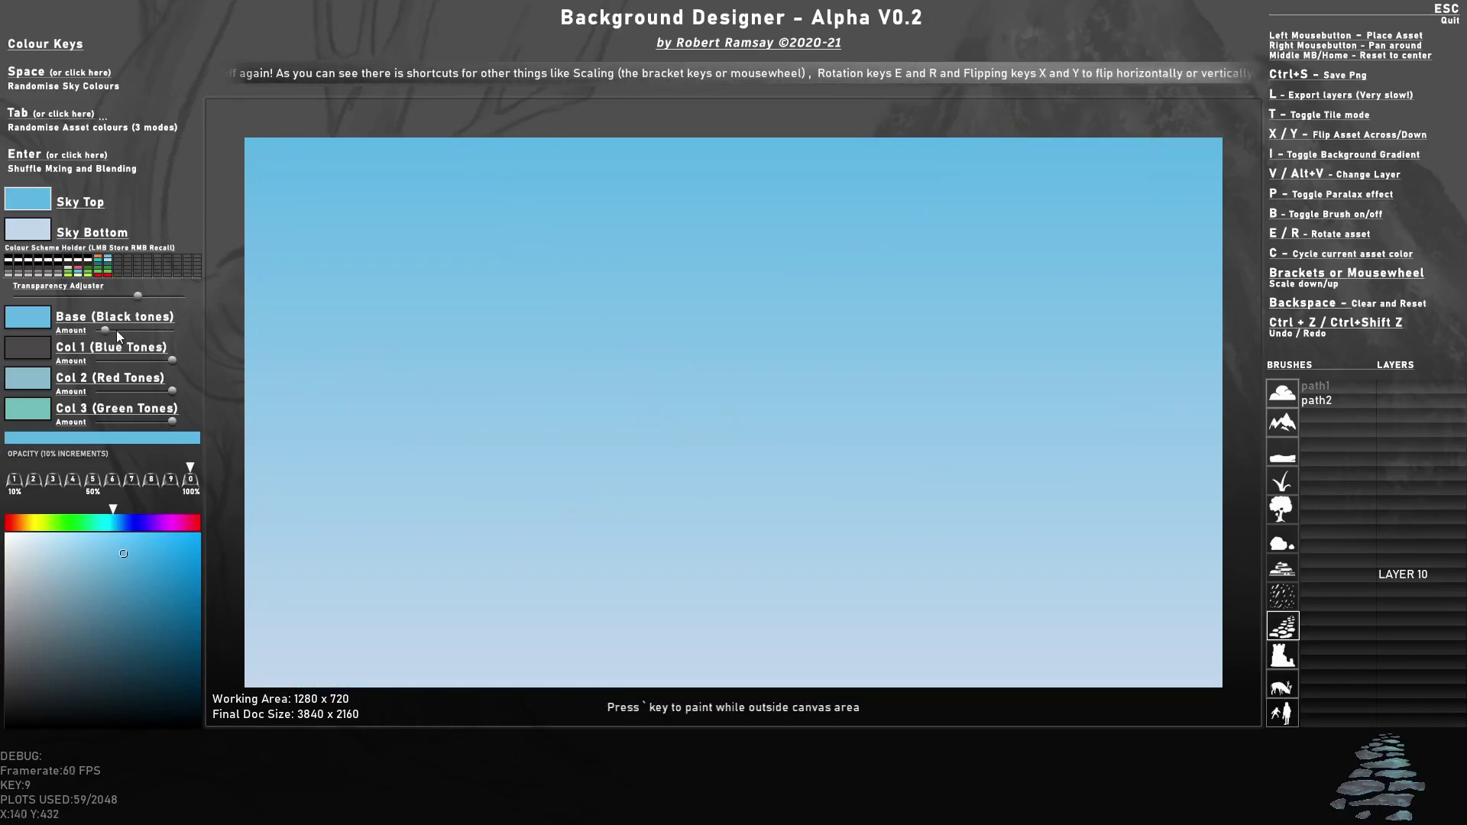
left_click_drag(116, 330, 136, 333)
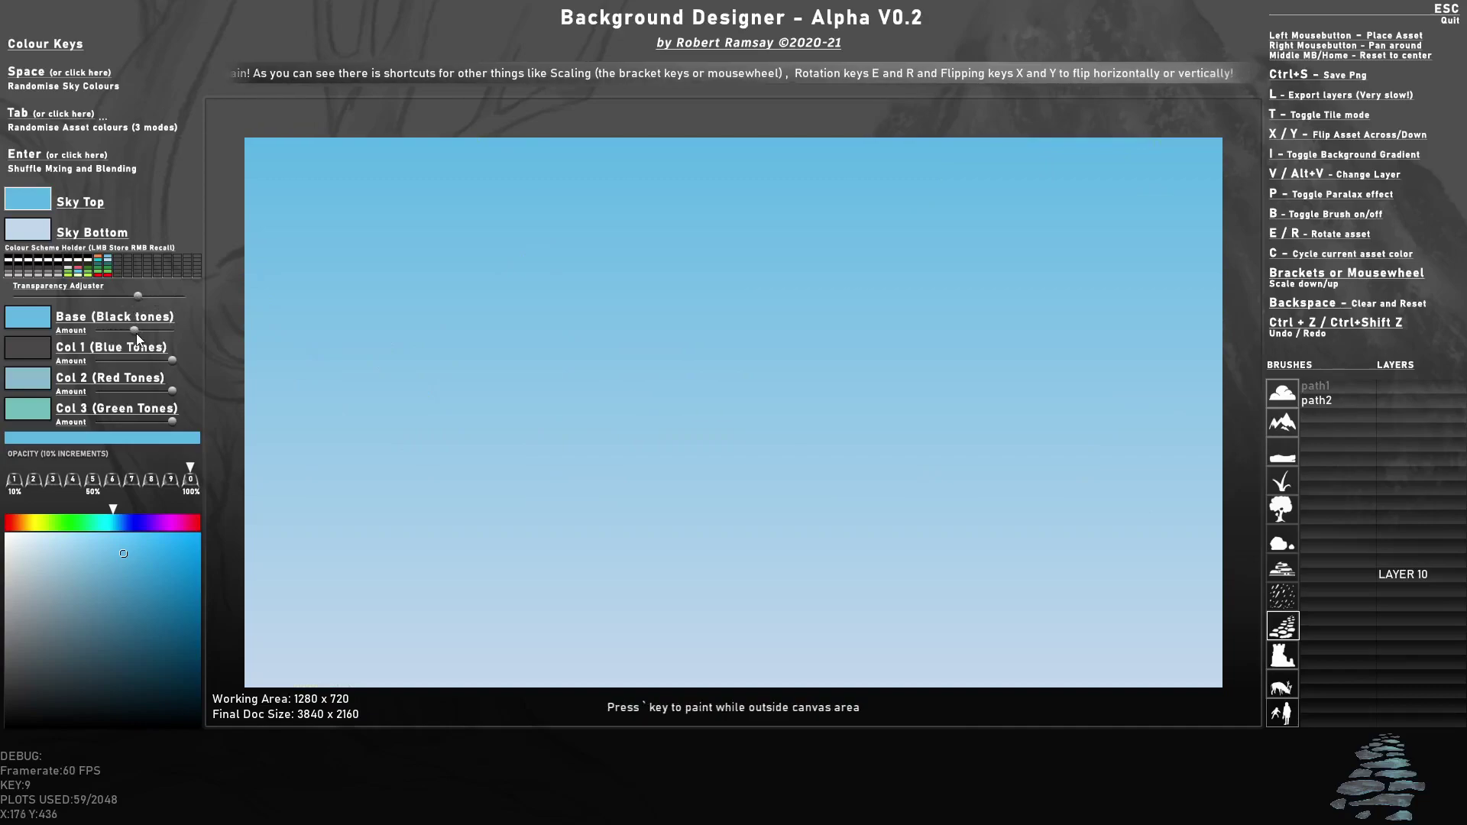
left_click(35, 319)
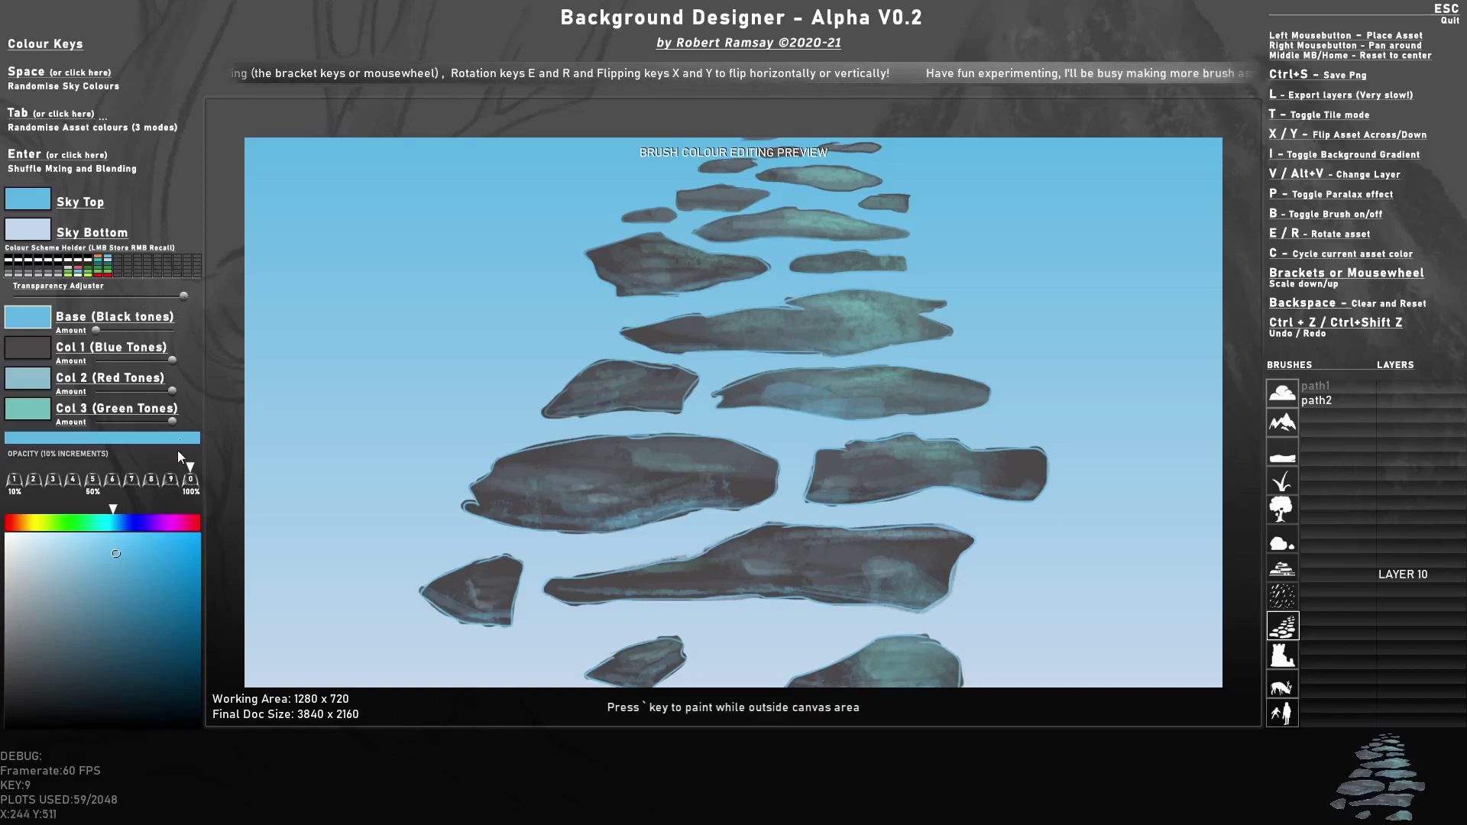
mouse_move(164, 417)
left_mouse_down()
mouse_move(105, 419)
mouse_move(147, 418)
mouse_move(102, 390)
mouse_move(168, 391)
left_mouse_up()
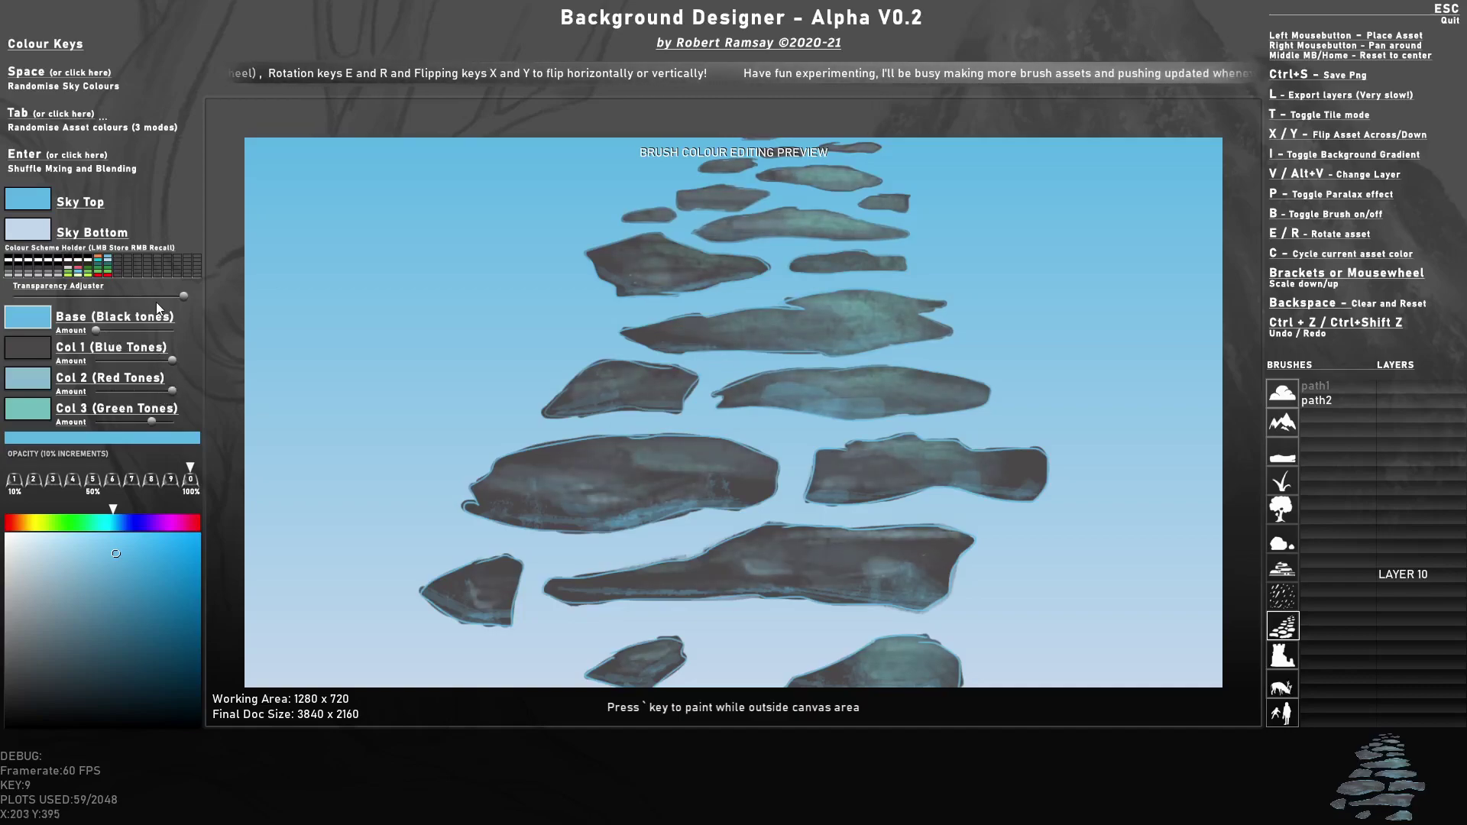
left_click_drag(156, 301, 51, 296)
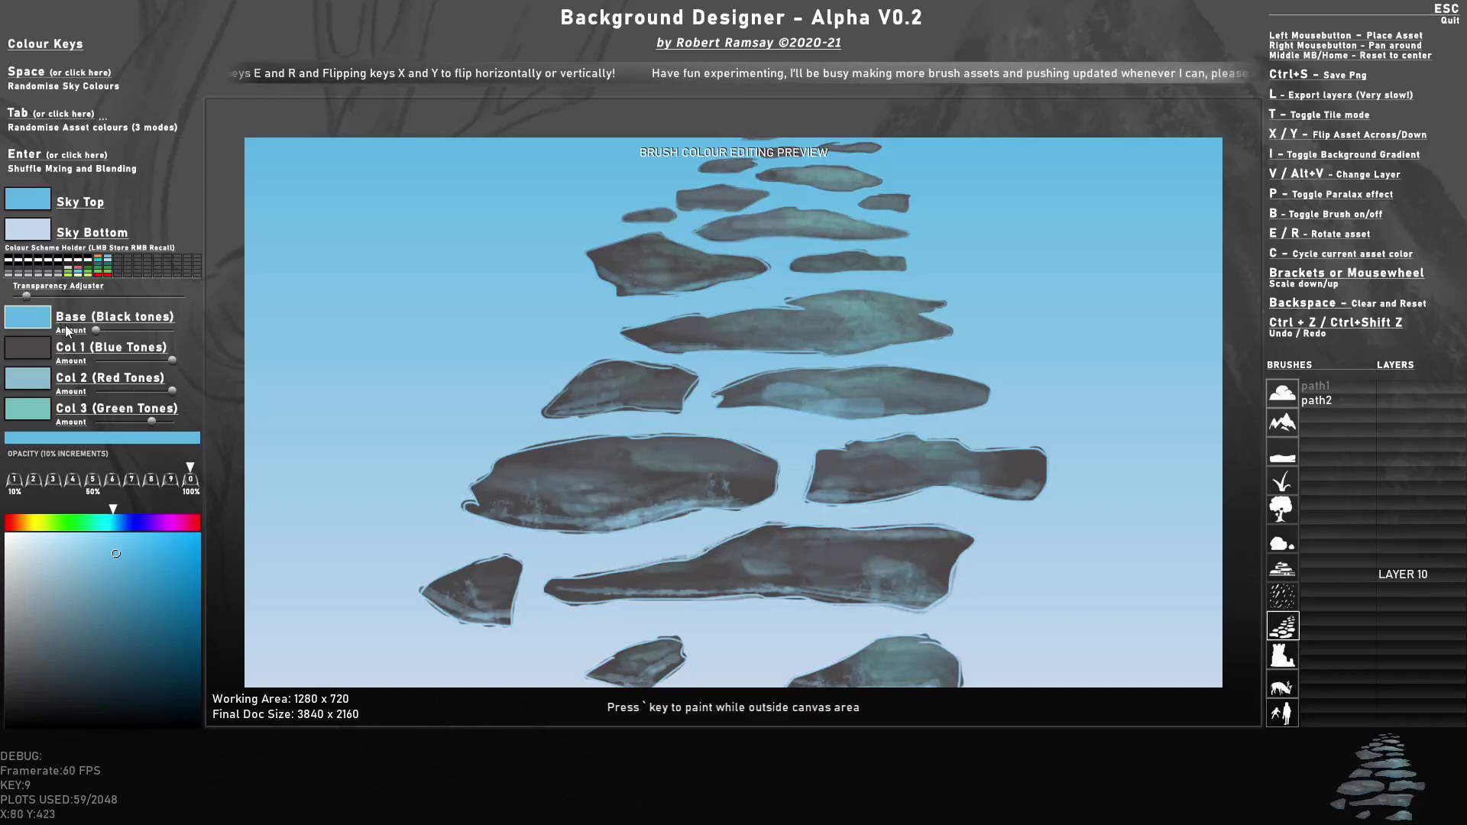
left_click_drag(130, 638, 142, 674)
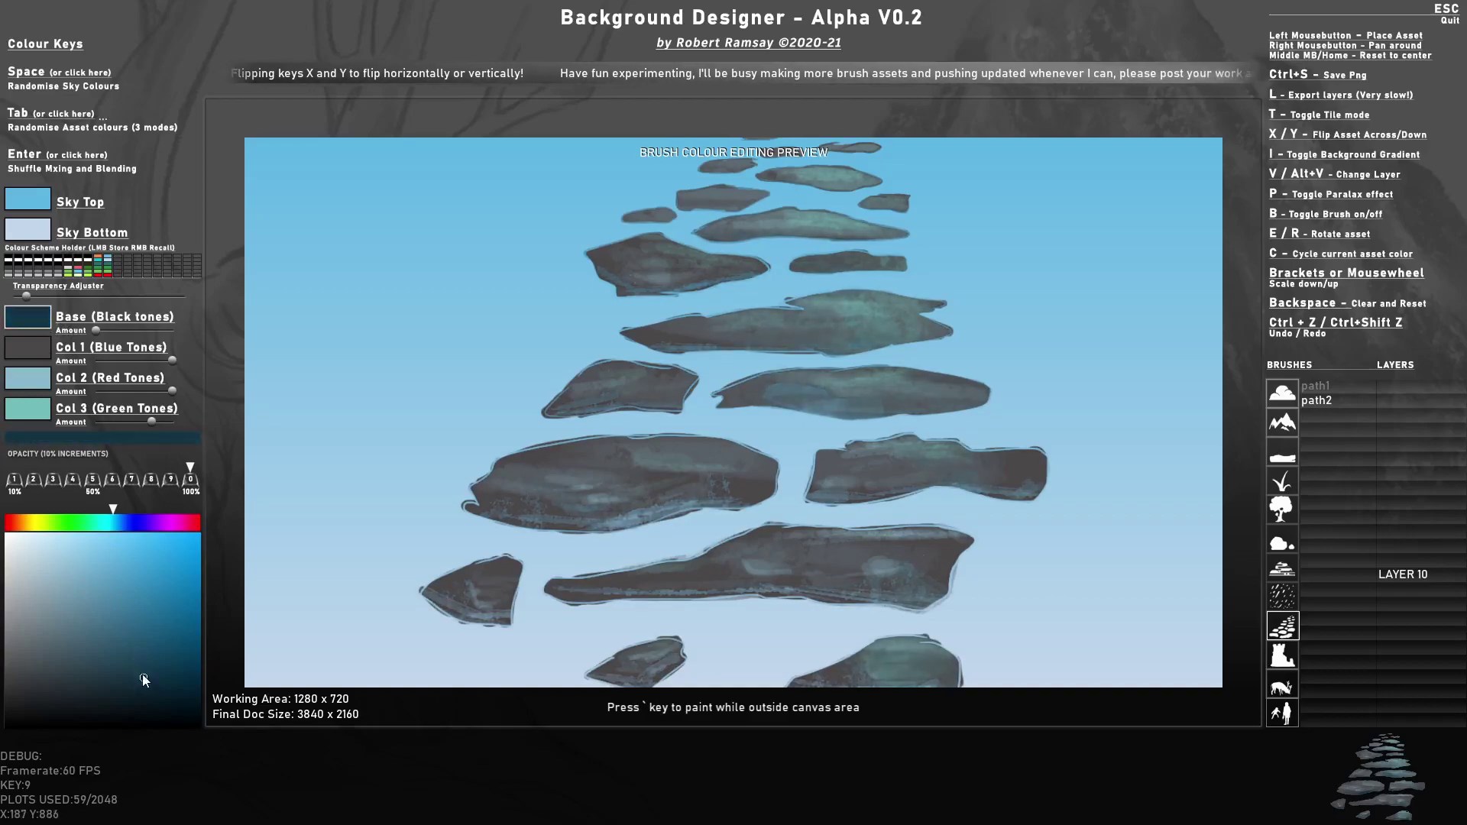
mouse_move(106, 327)
left_mouse_down()
mouse_move(145, 332)
mouse_move(125, 333)
left_mouse_up()
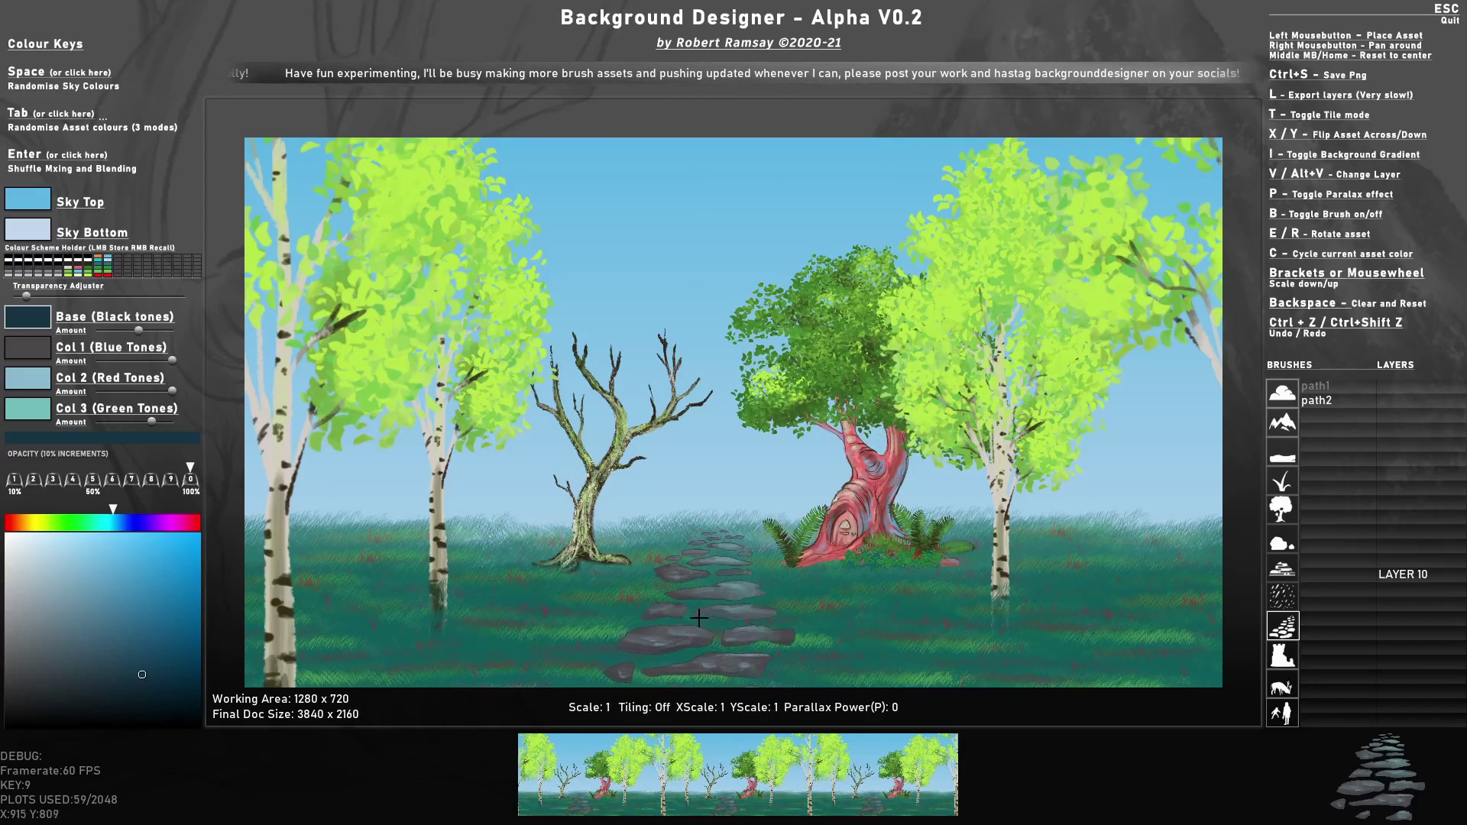
- Switch to grass brushes on layer 11, randomise colours, and undo the stray grass strokes
scroll(693, 623, "up", 3)
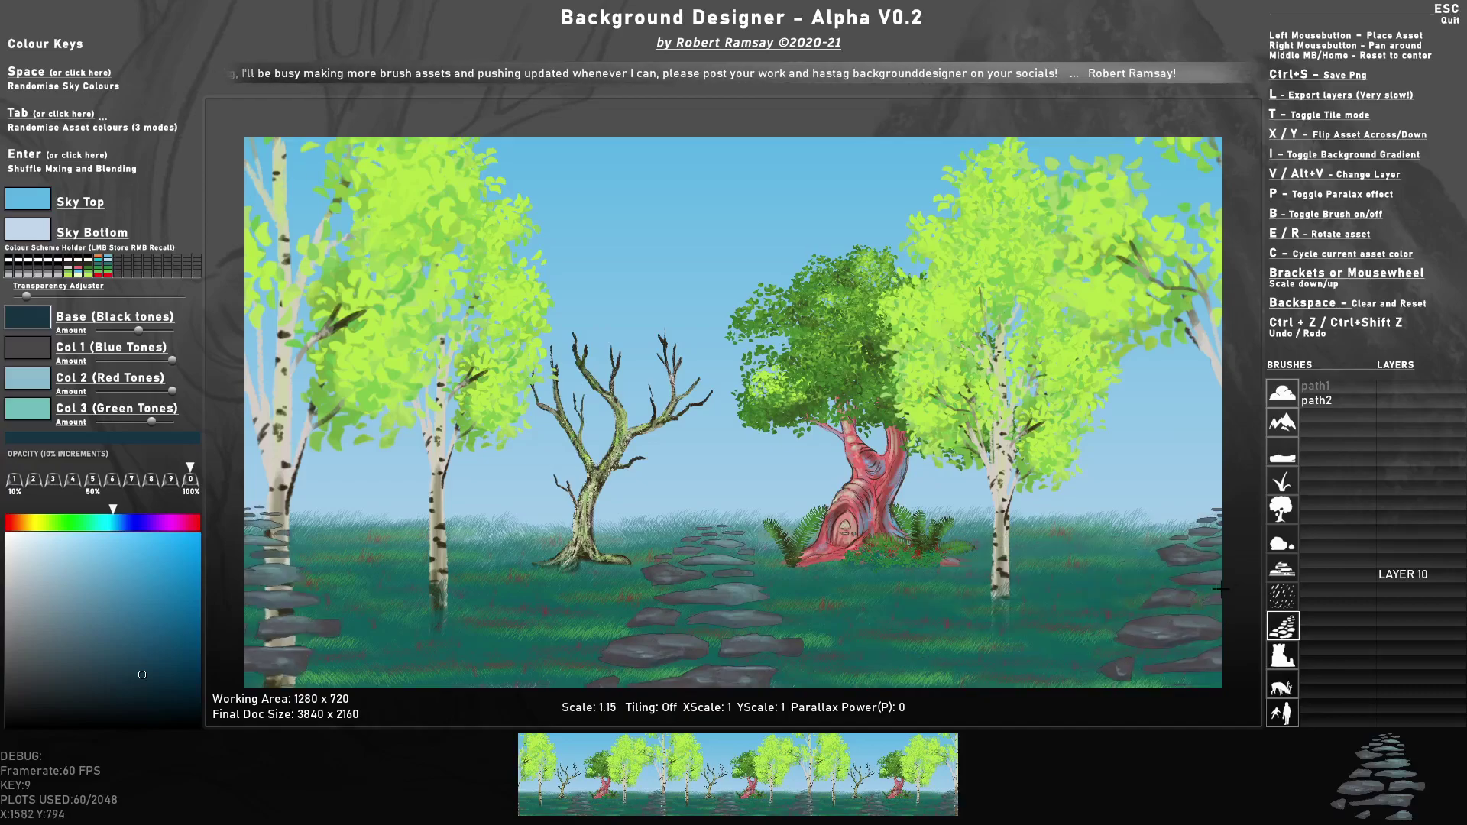
left_click(1283, 482)
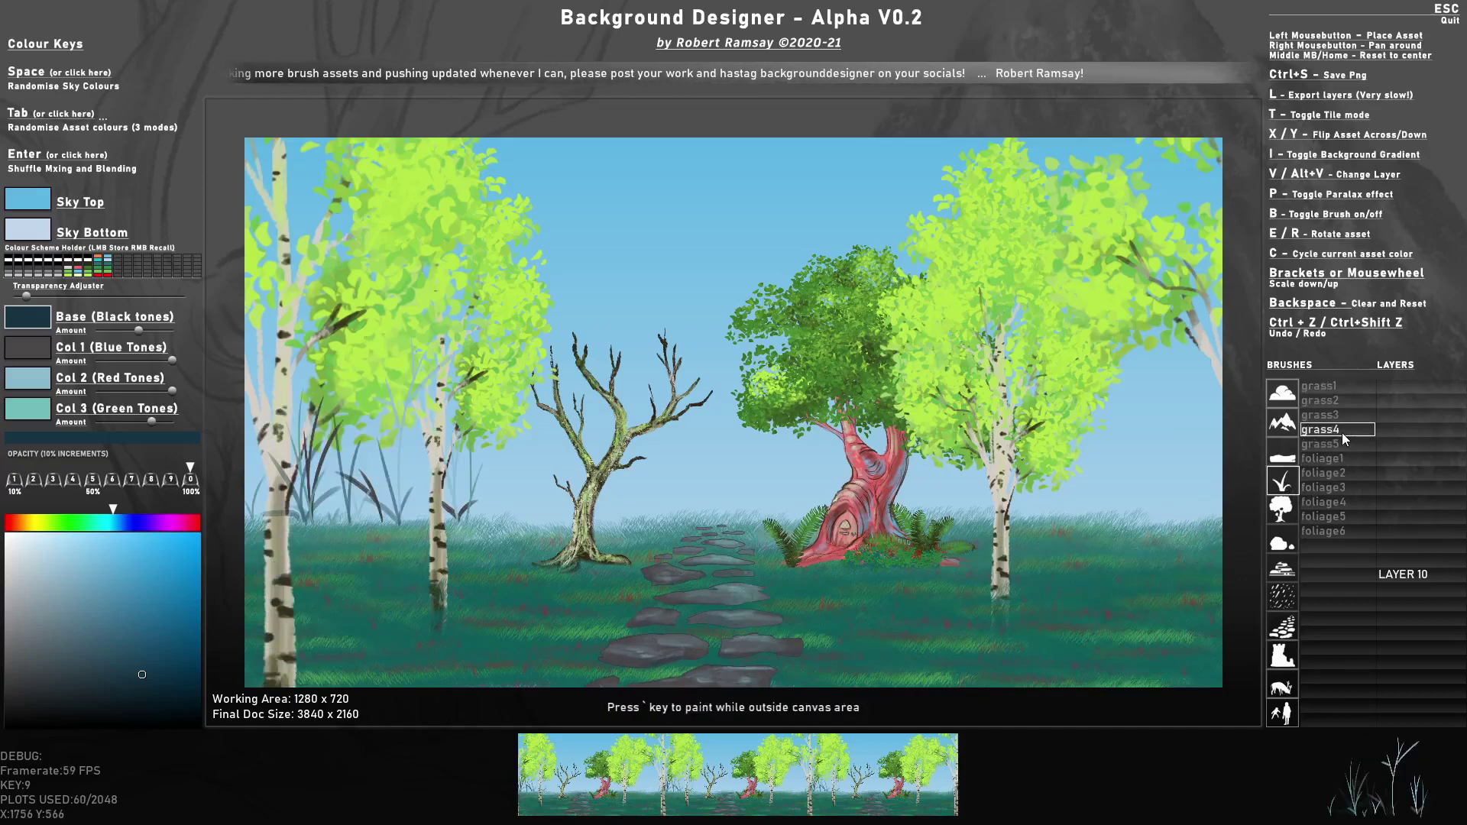
scroll(903, 604, "down", 7)
key("Tab")
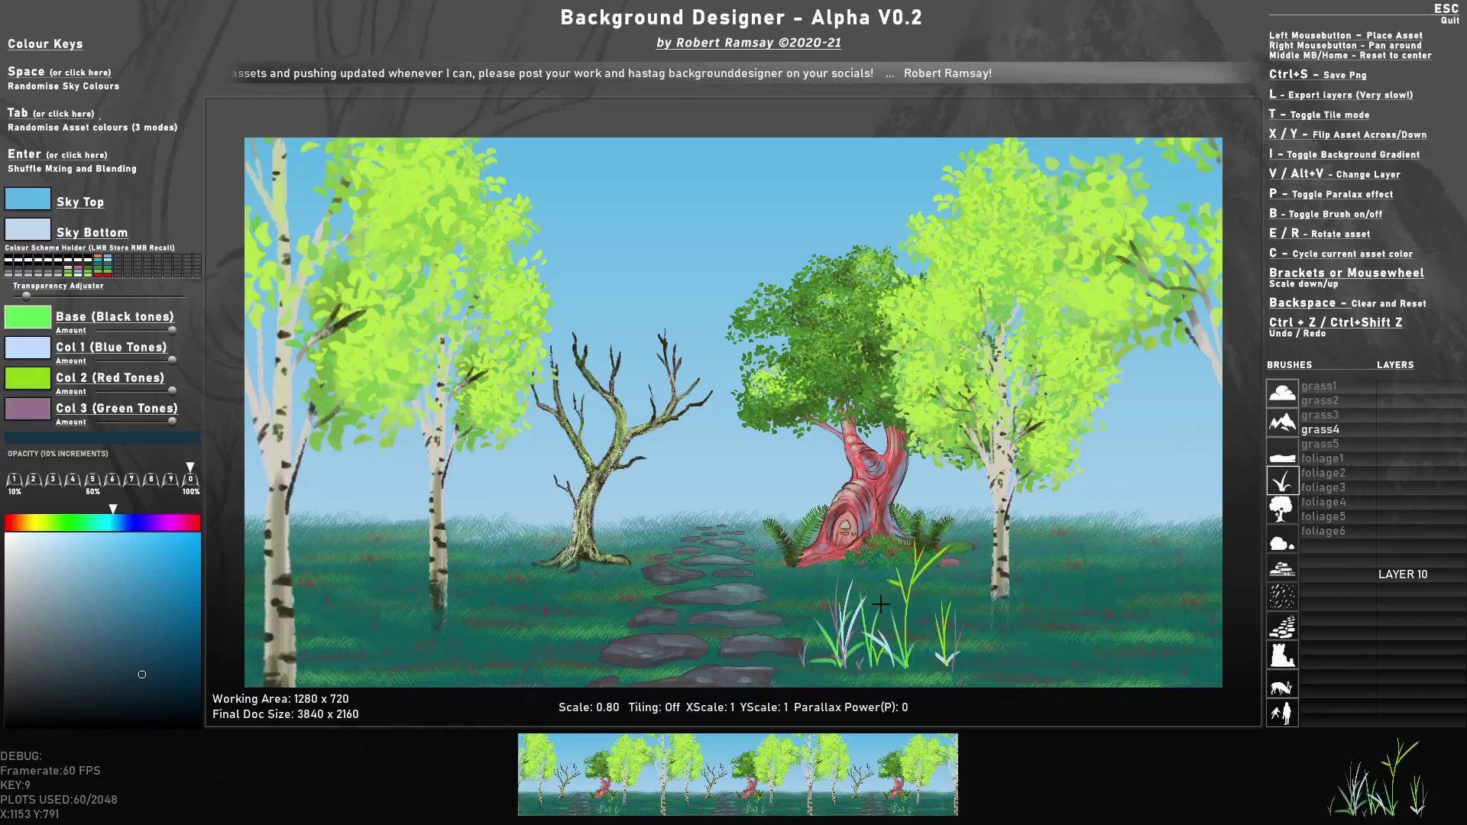
key("Tab")
key("Tab")
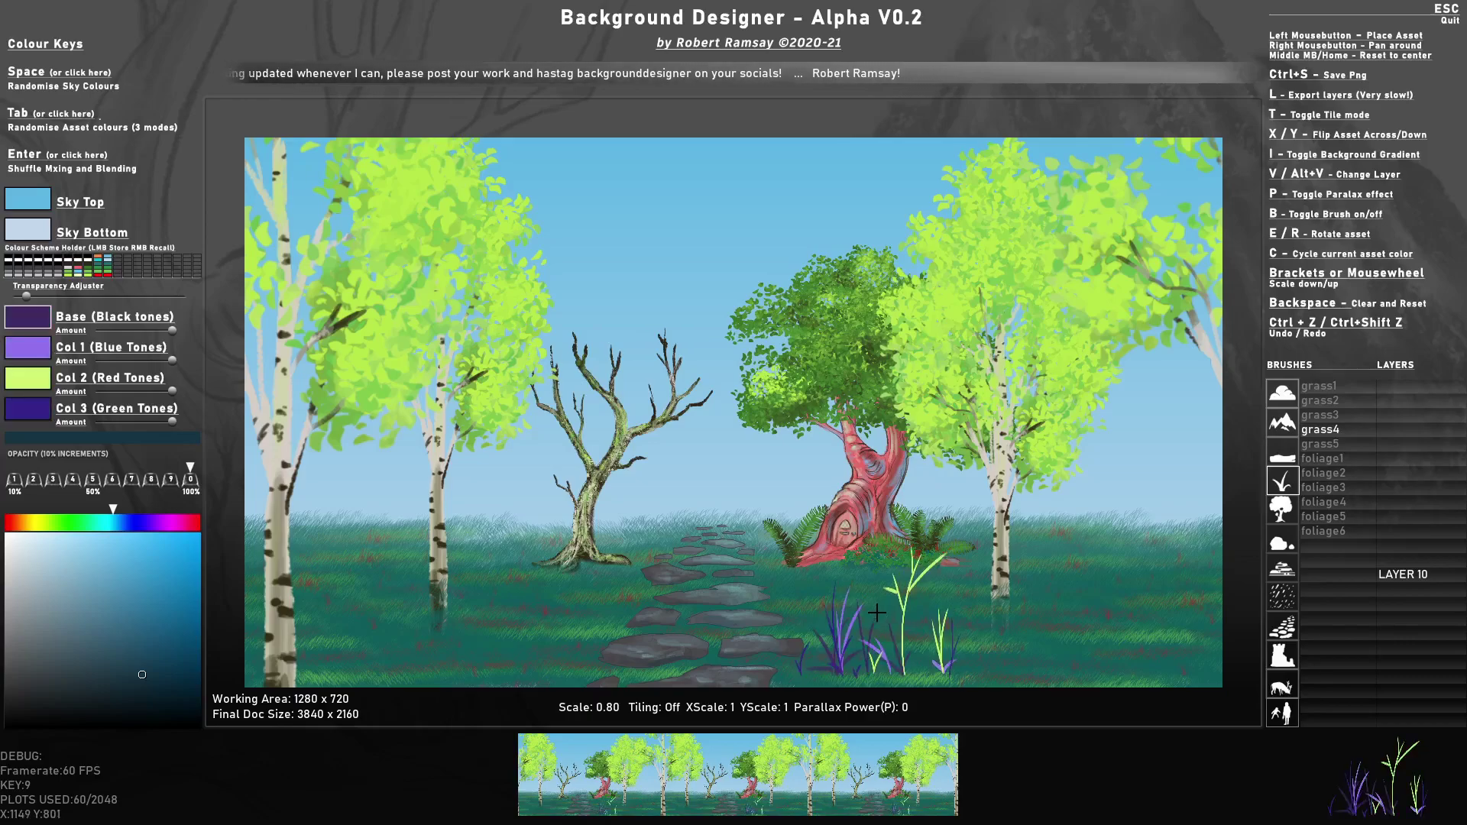
key("Tab")
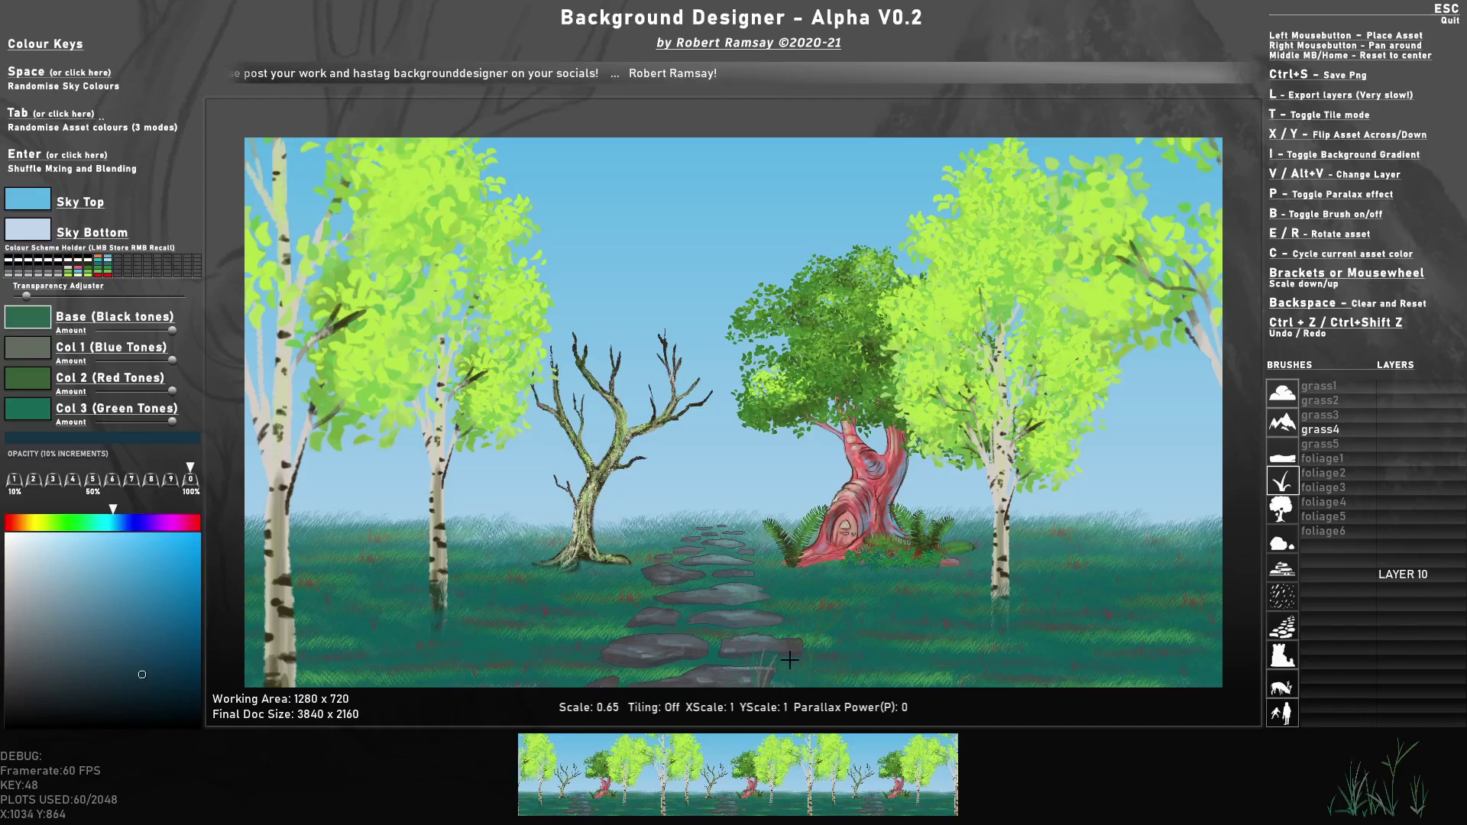
left_click(1394, 562)
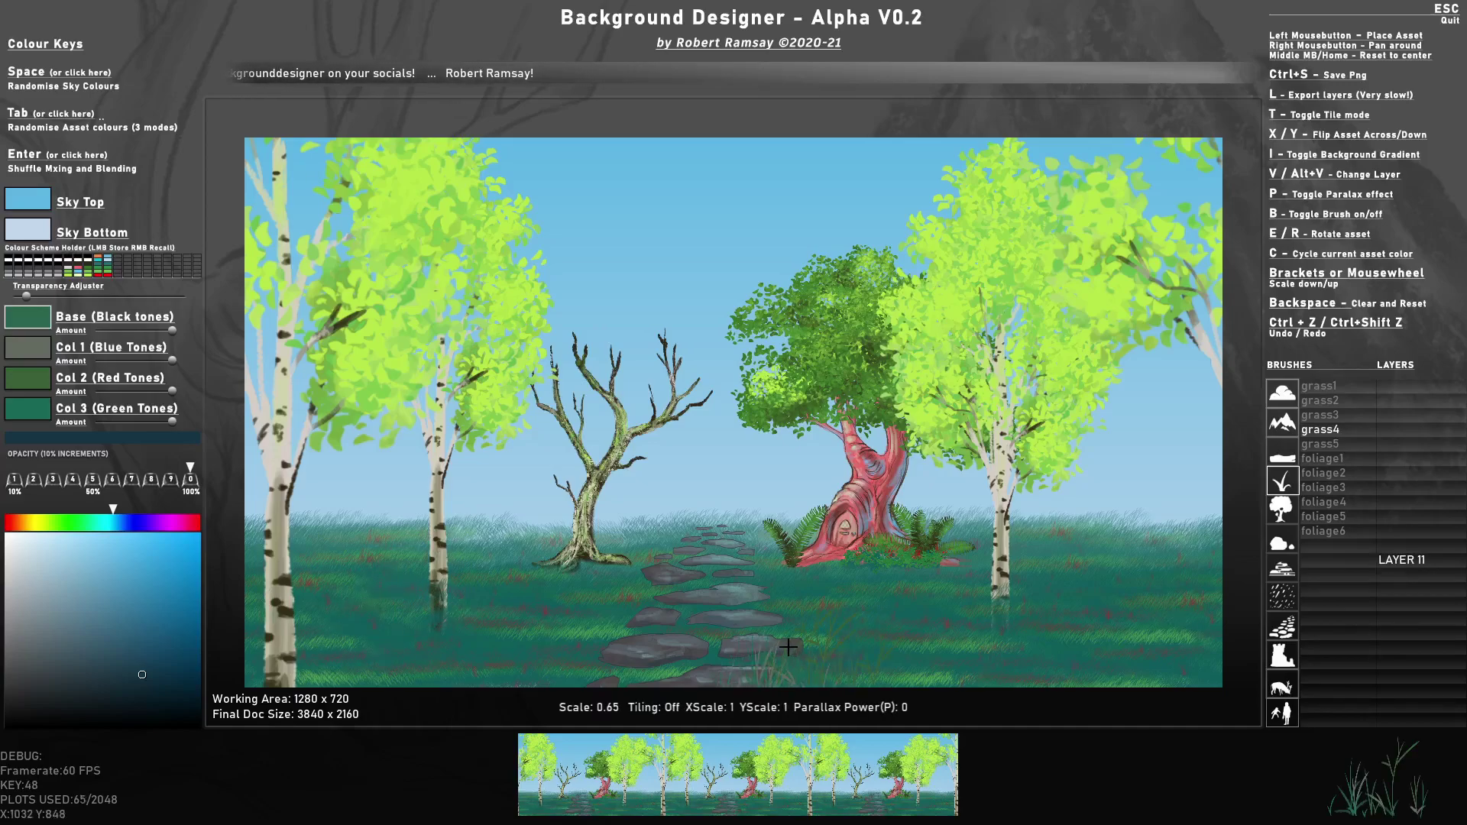
scroll(779, 648, "up", 1)
key("x")
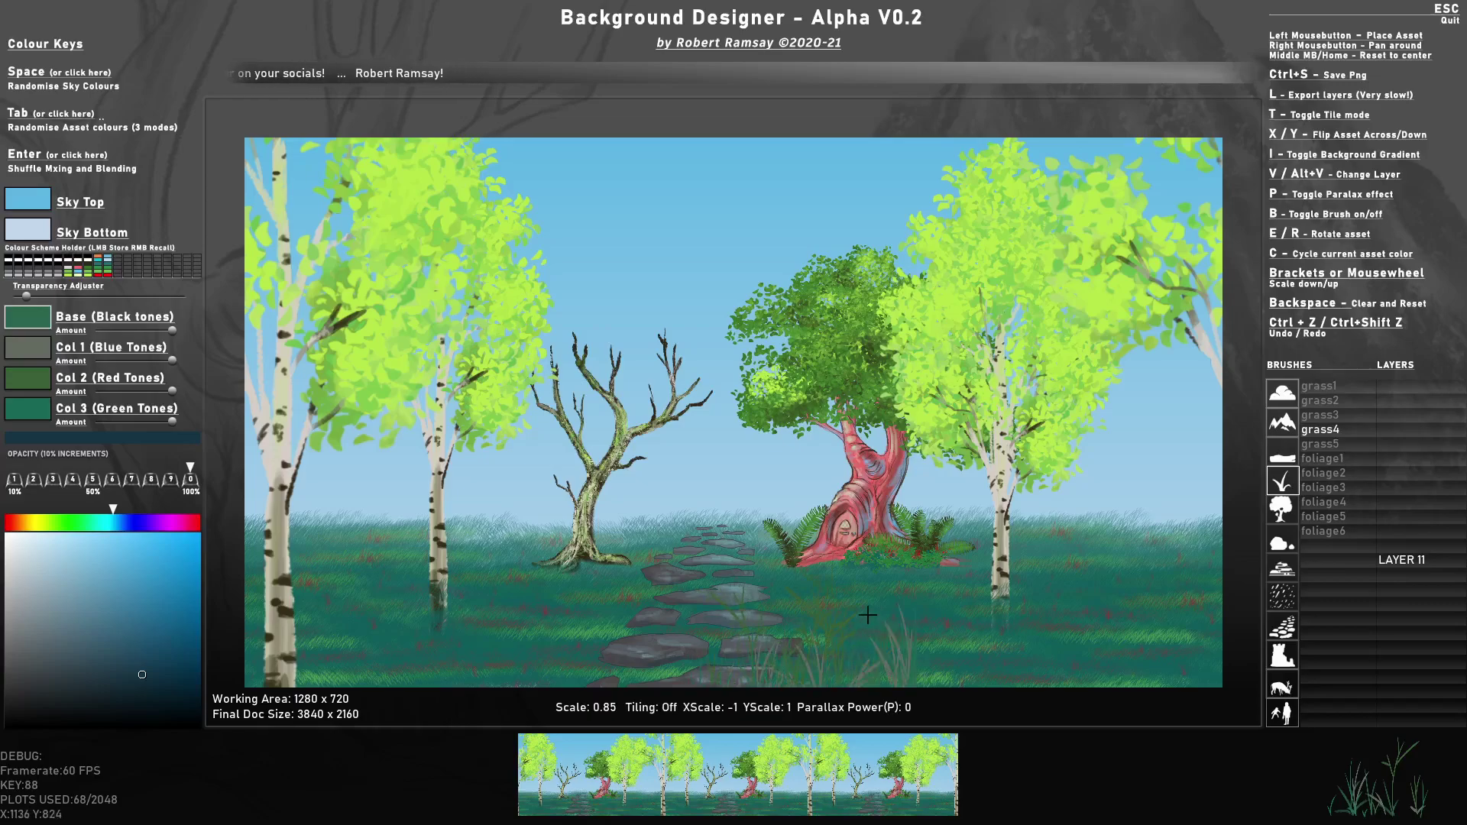
key("p")
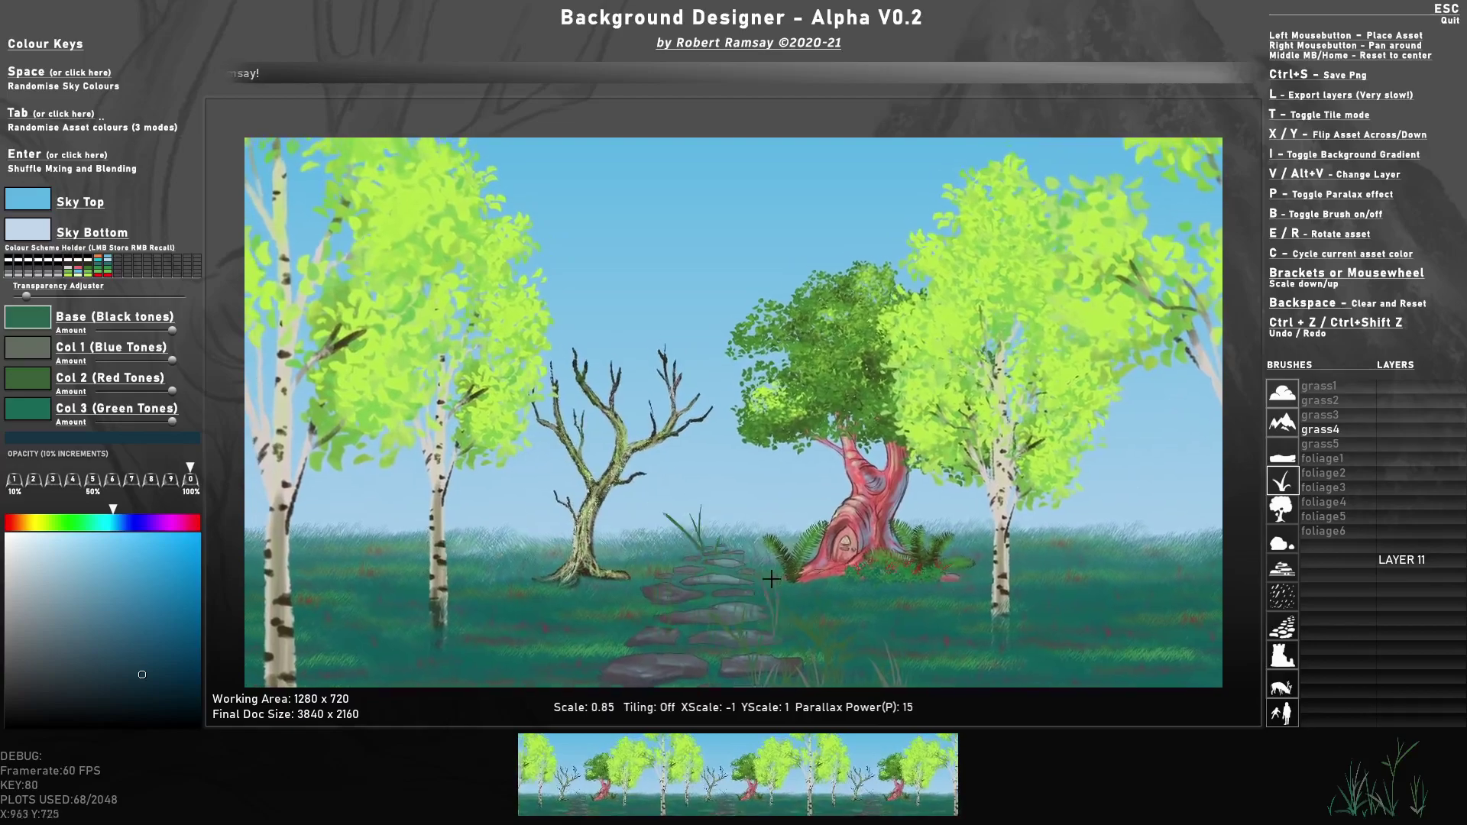
key("p")
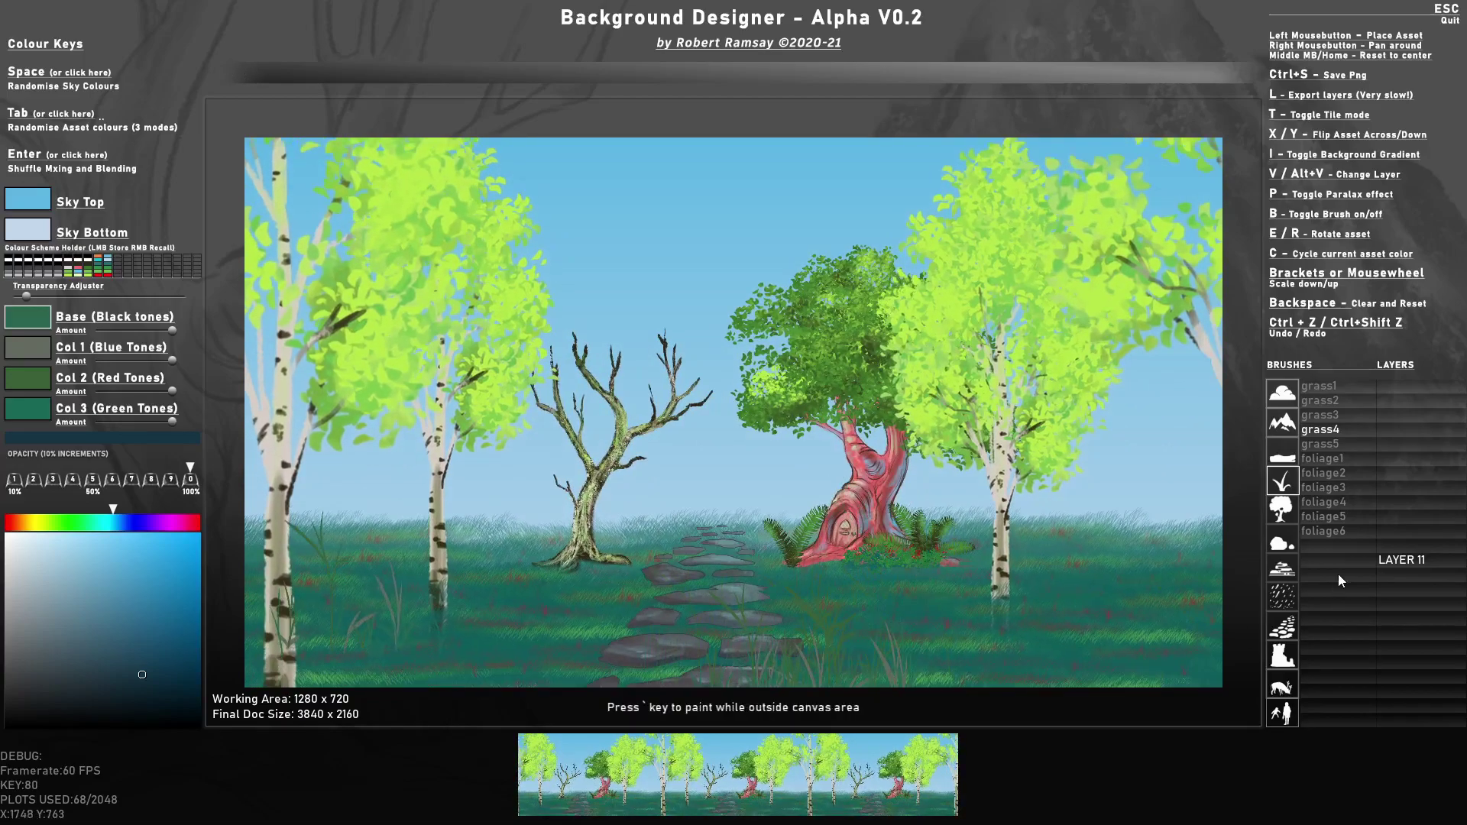
key("ctrl+z")
key("ctrl+z")
key("ctrl+z")
key("ctrl+z")
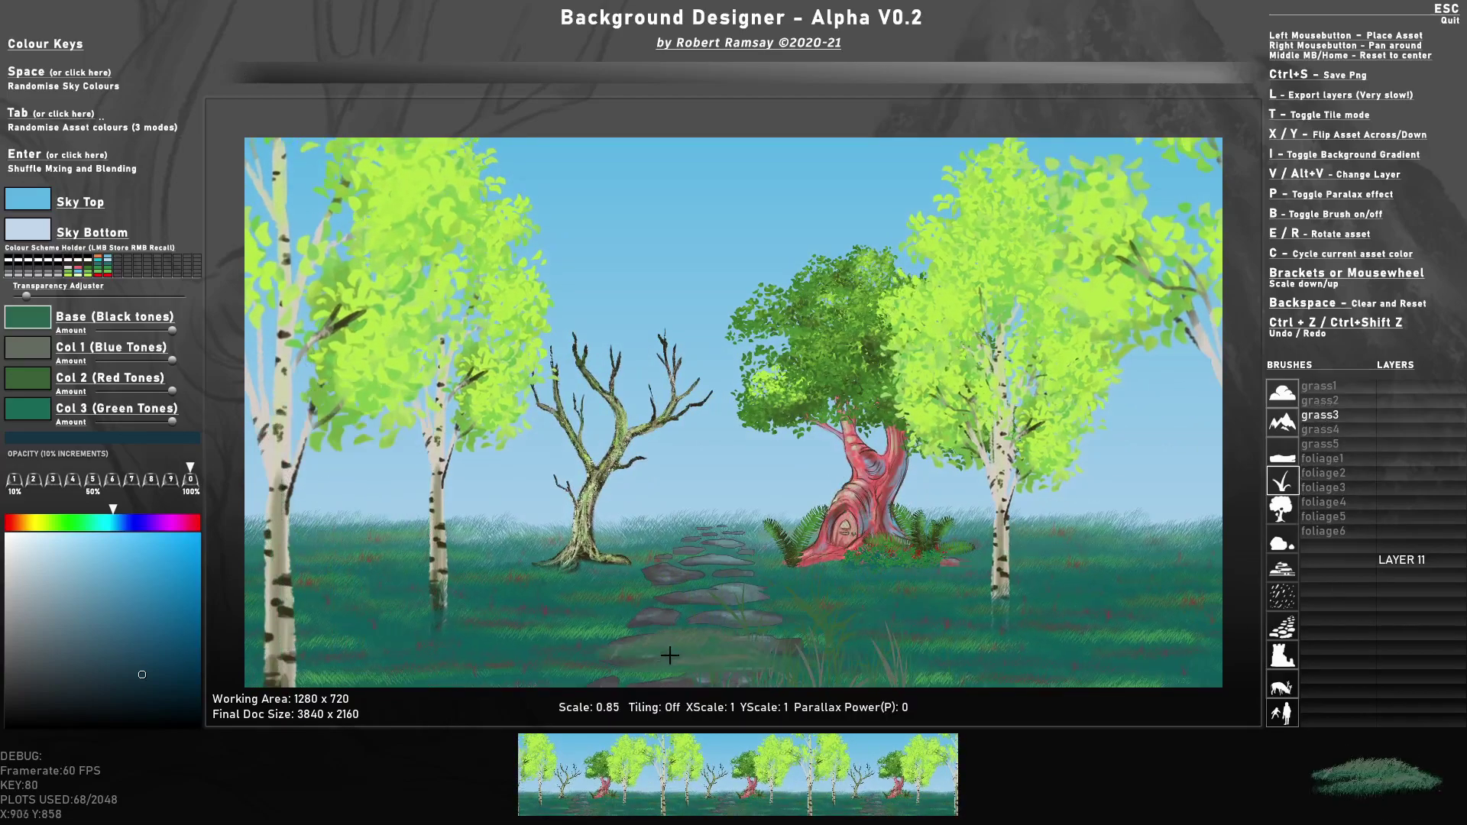
- Re-randomise the grass colours and place a large dark mound beside the left birches
scroll(563, 662, "up", 3)
key("Tab")
key("Tab")
key("Tab")
key("Tab")
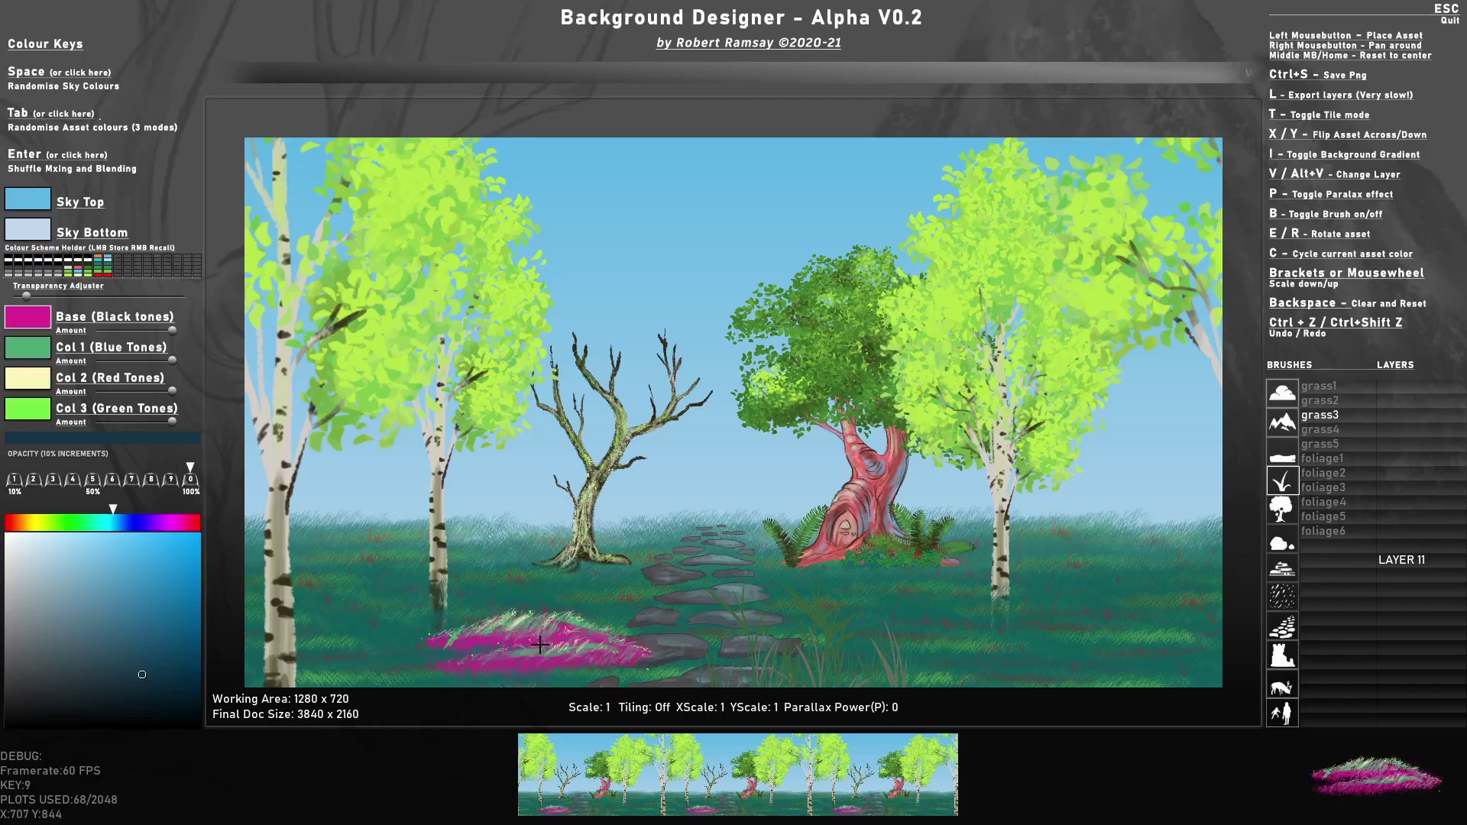
key("Tab")
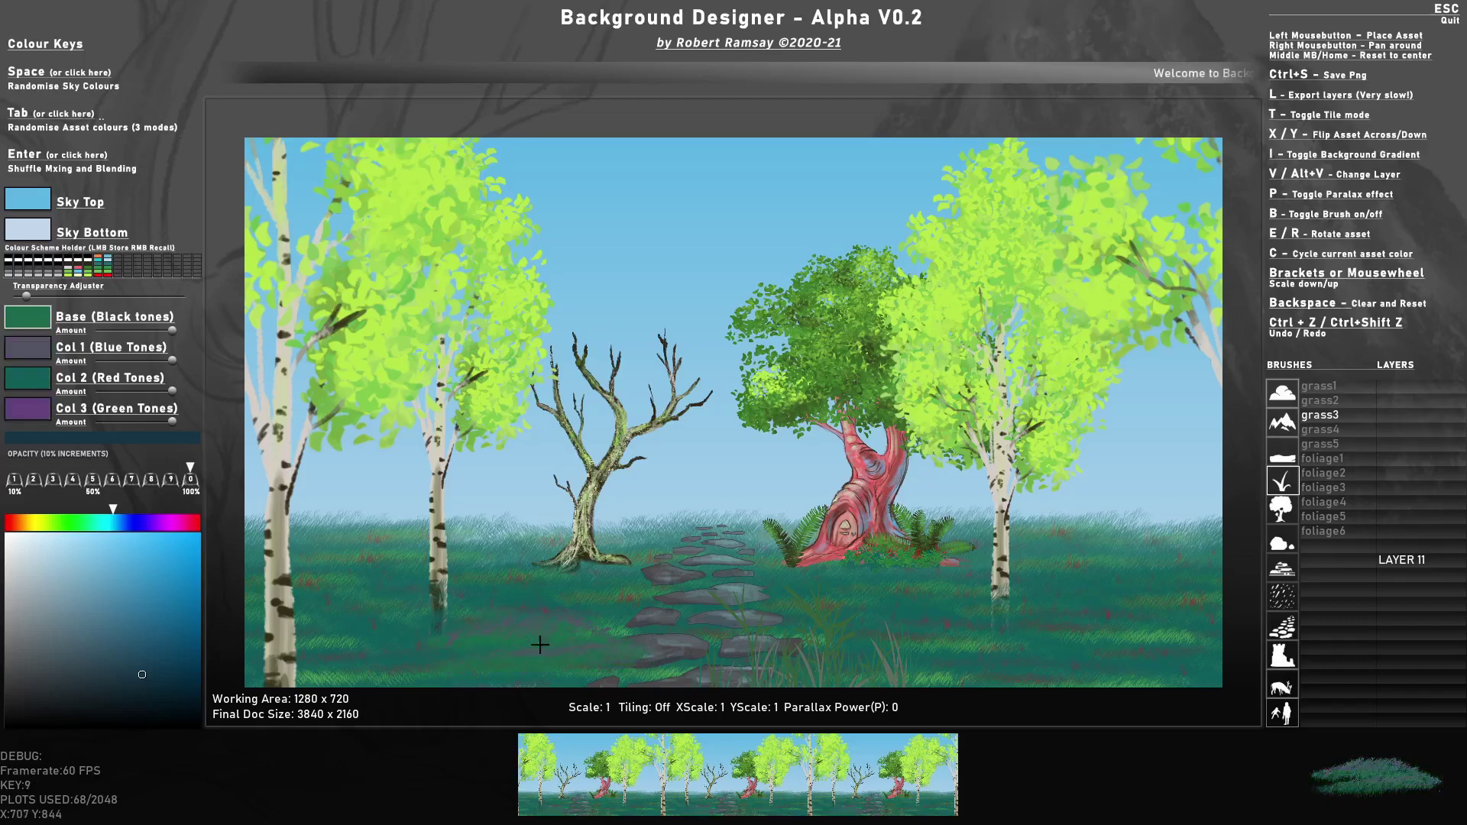
scroll(487, 650, "up", 5)
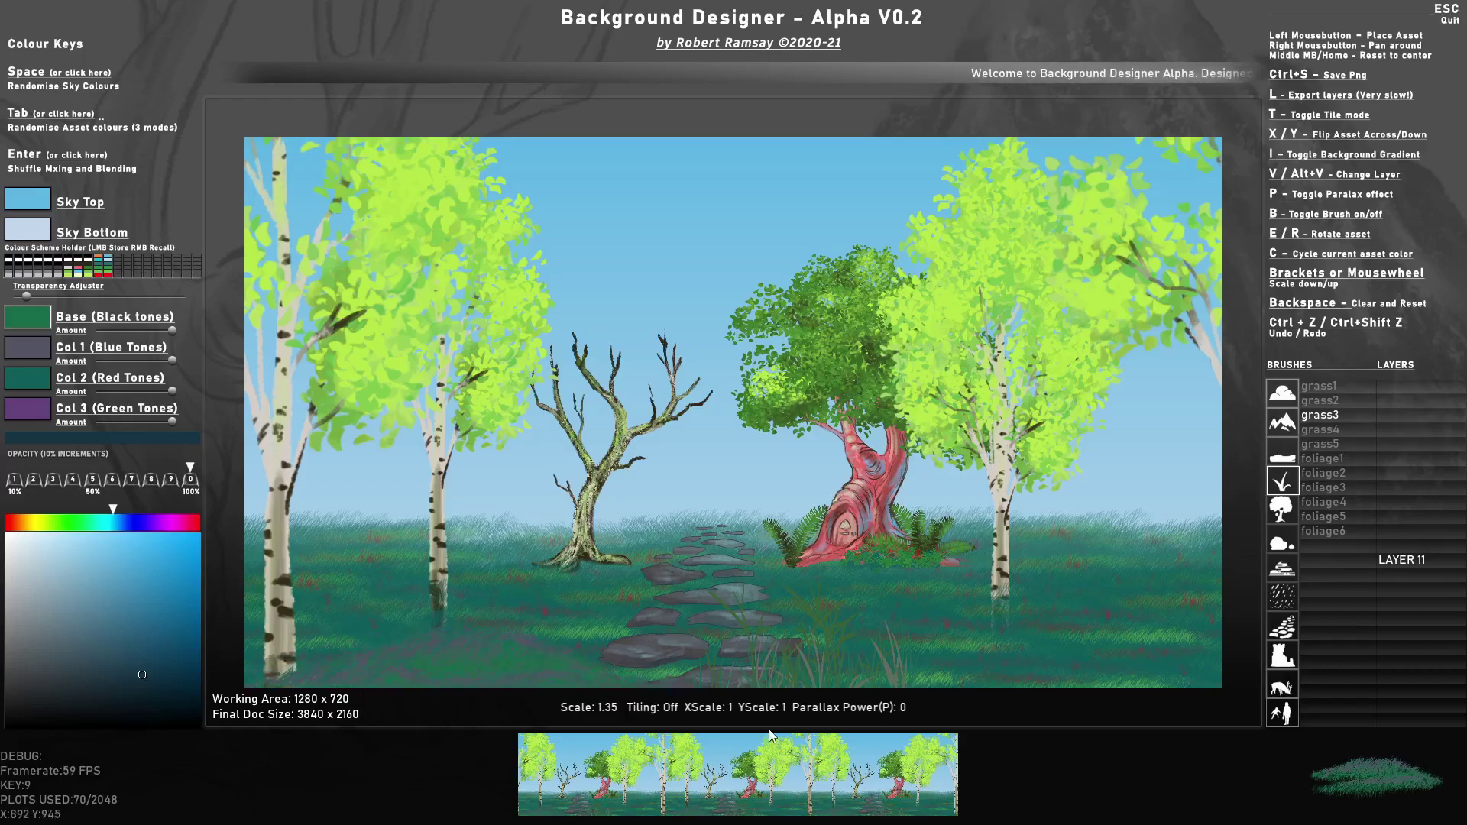
left_click(446, 534)
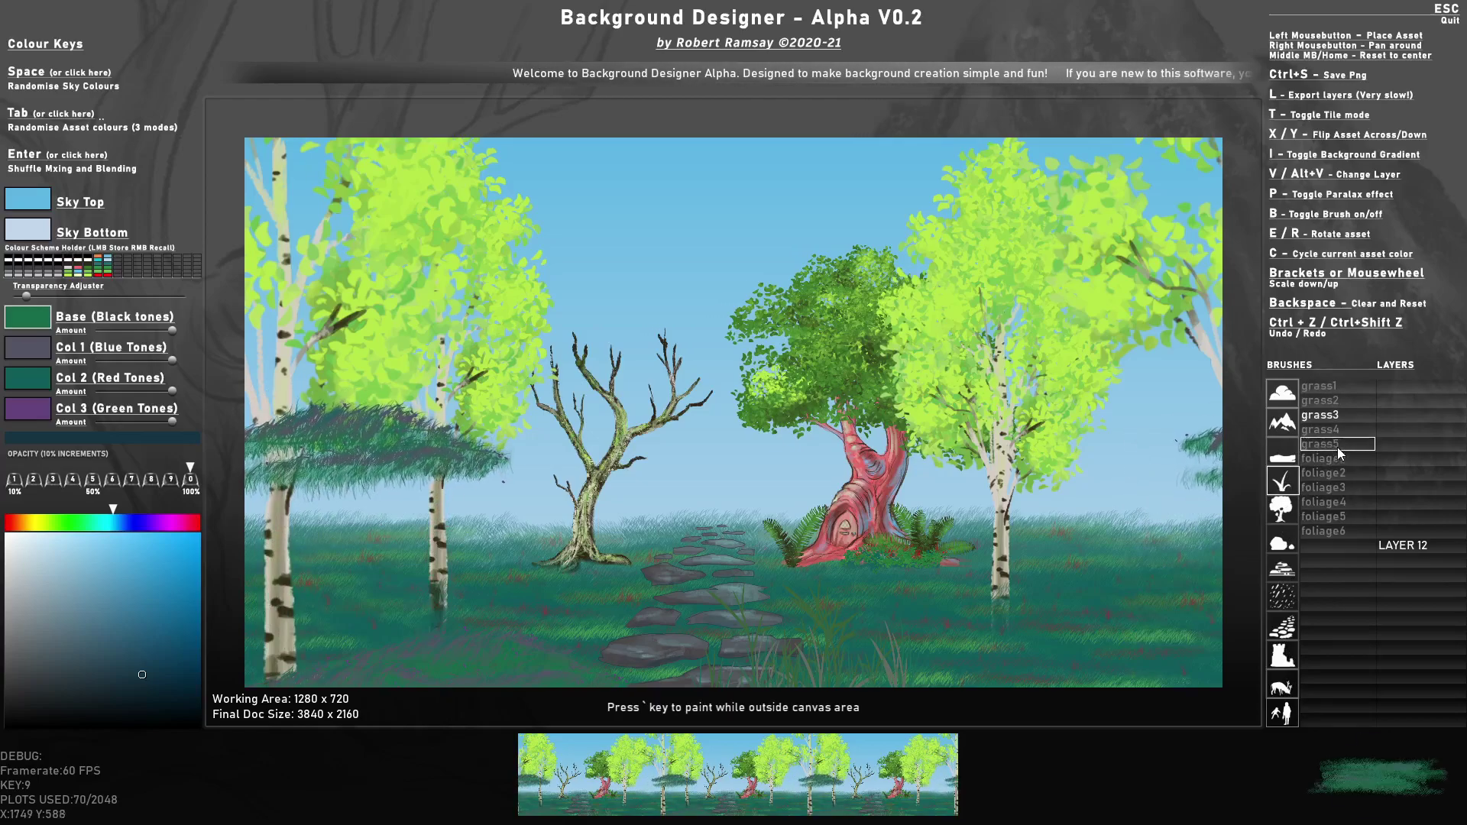
- Paint dark-green grass2 clumps along the bottom, plus a large mirrored clump
left_click(1339, 401)
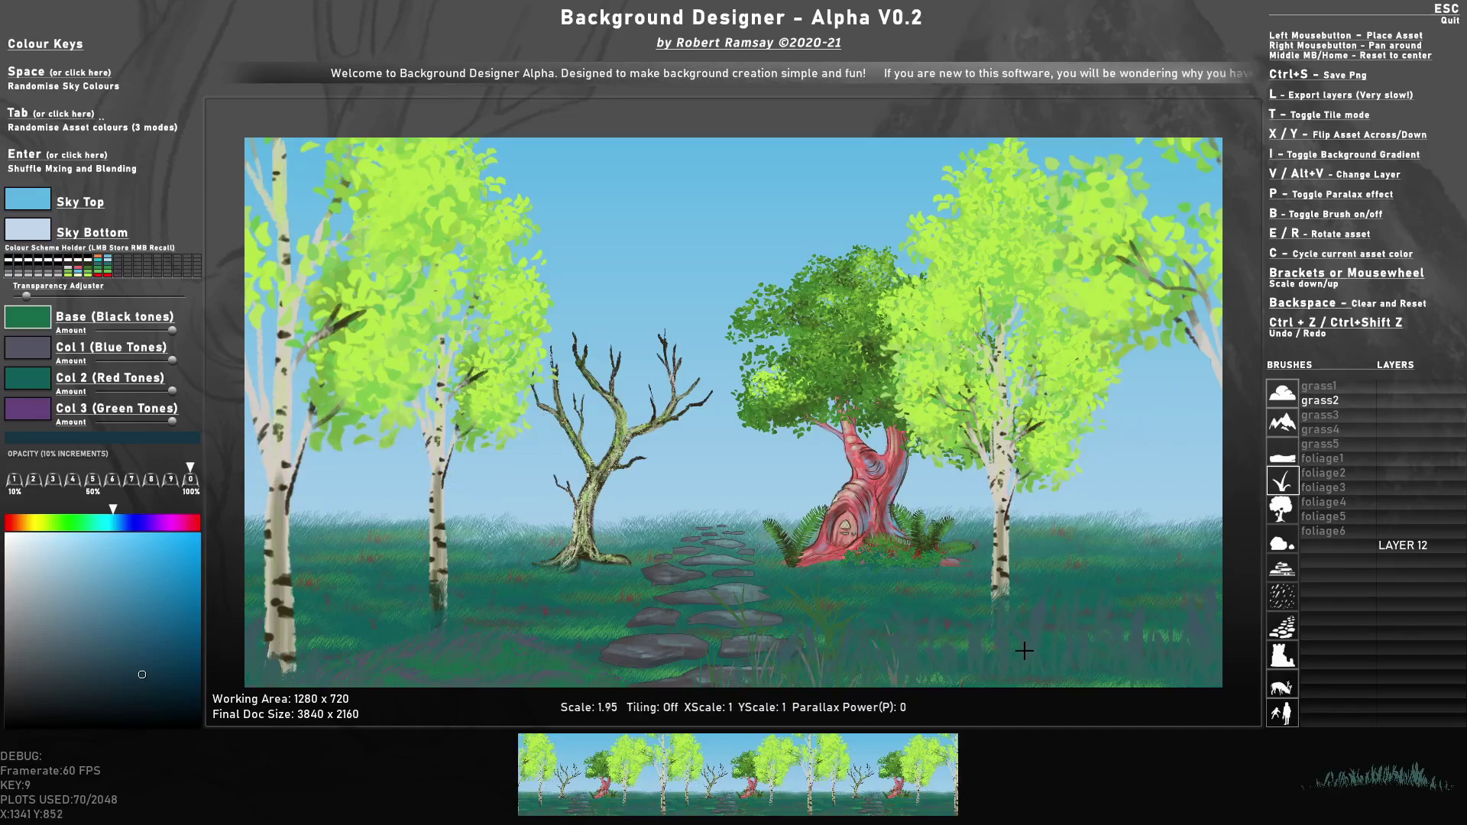
scroll(1025, 651, "up", 1)
key("Tab")
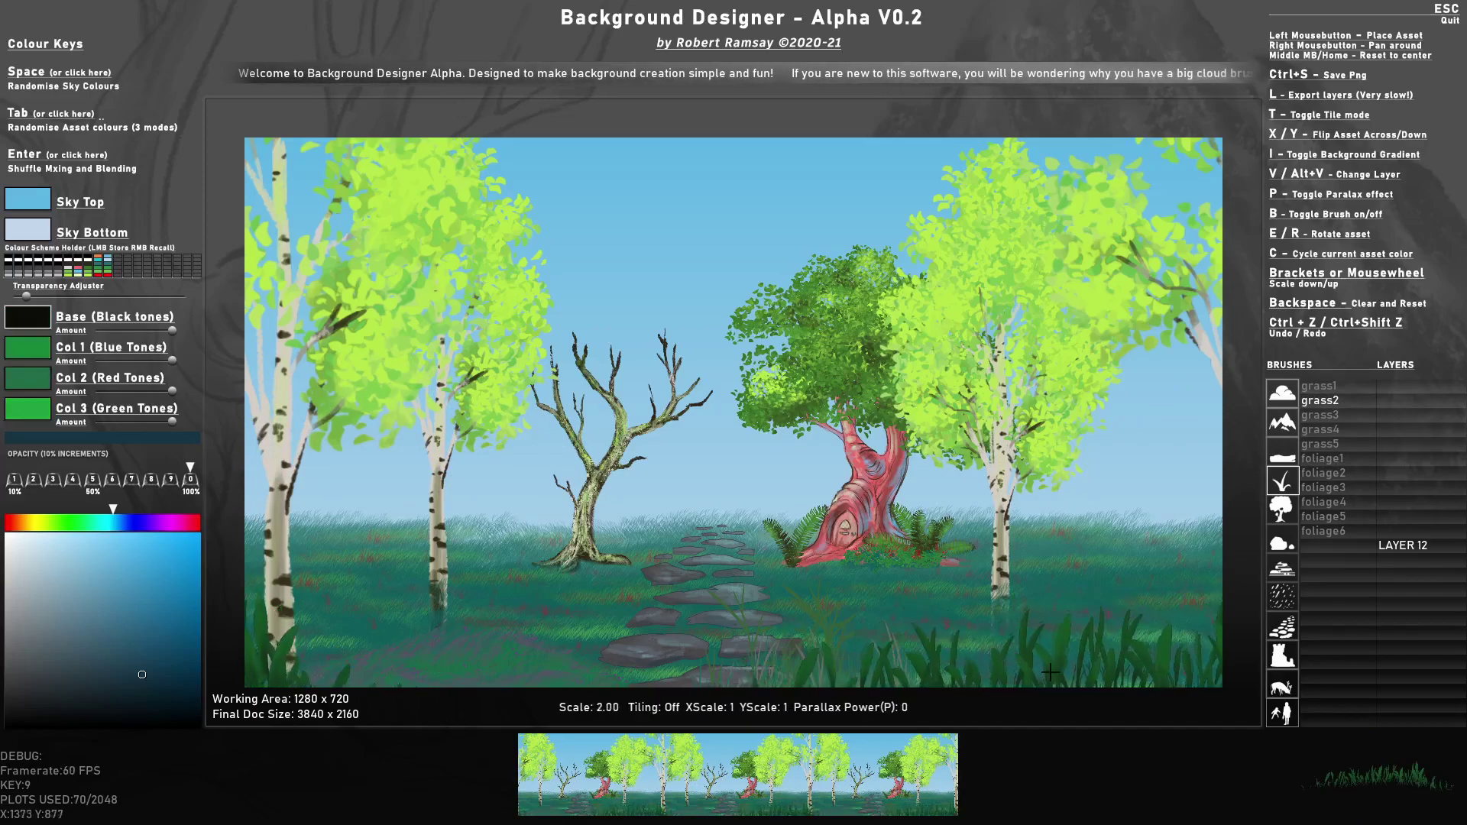
scroll(1054, 669, "up", 14)
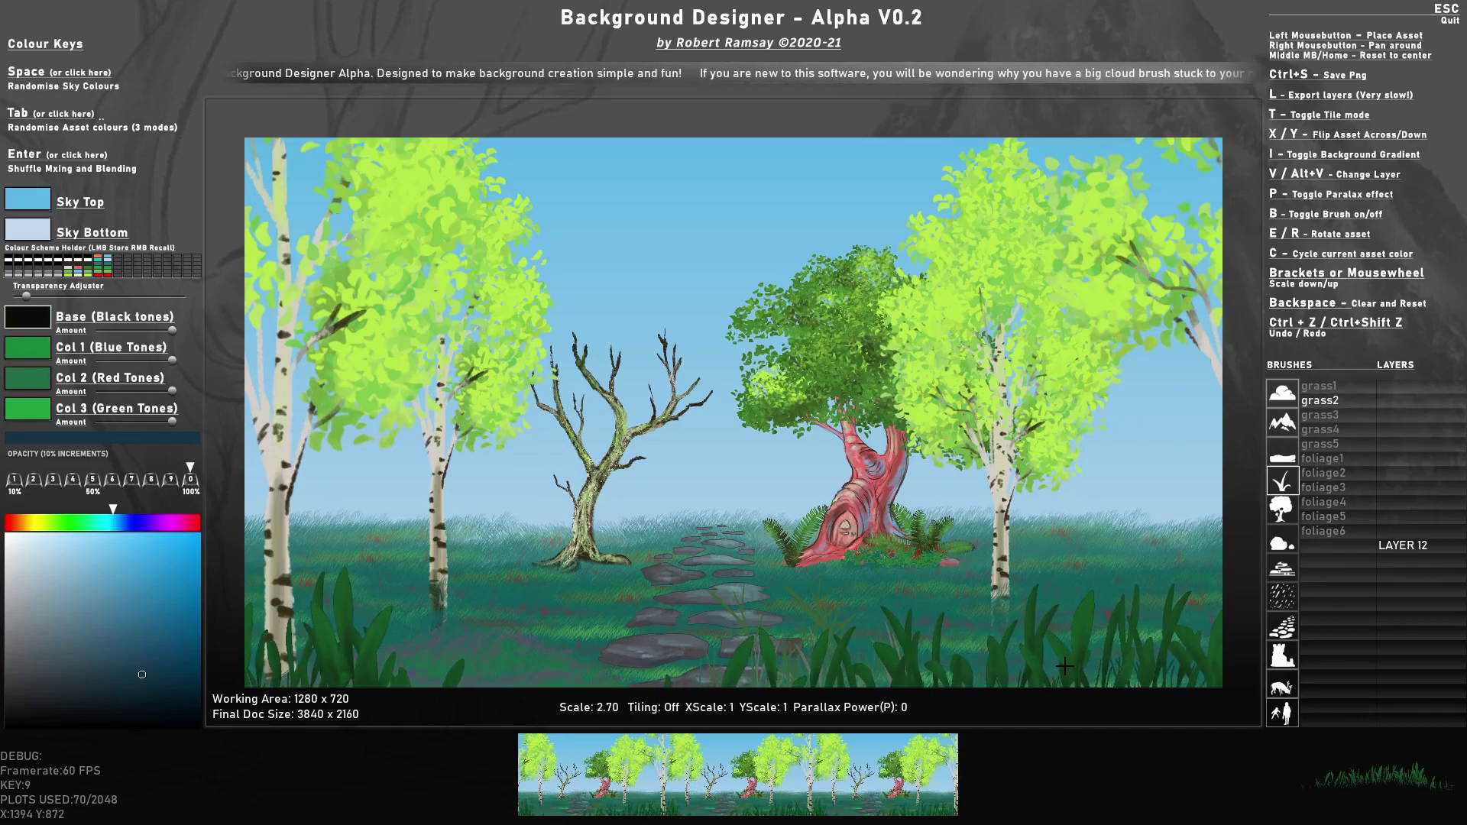
left_click_drag(1065, 666, 572, 708)
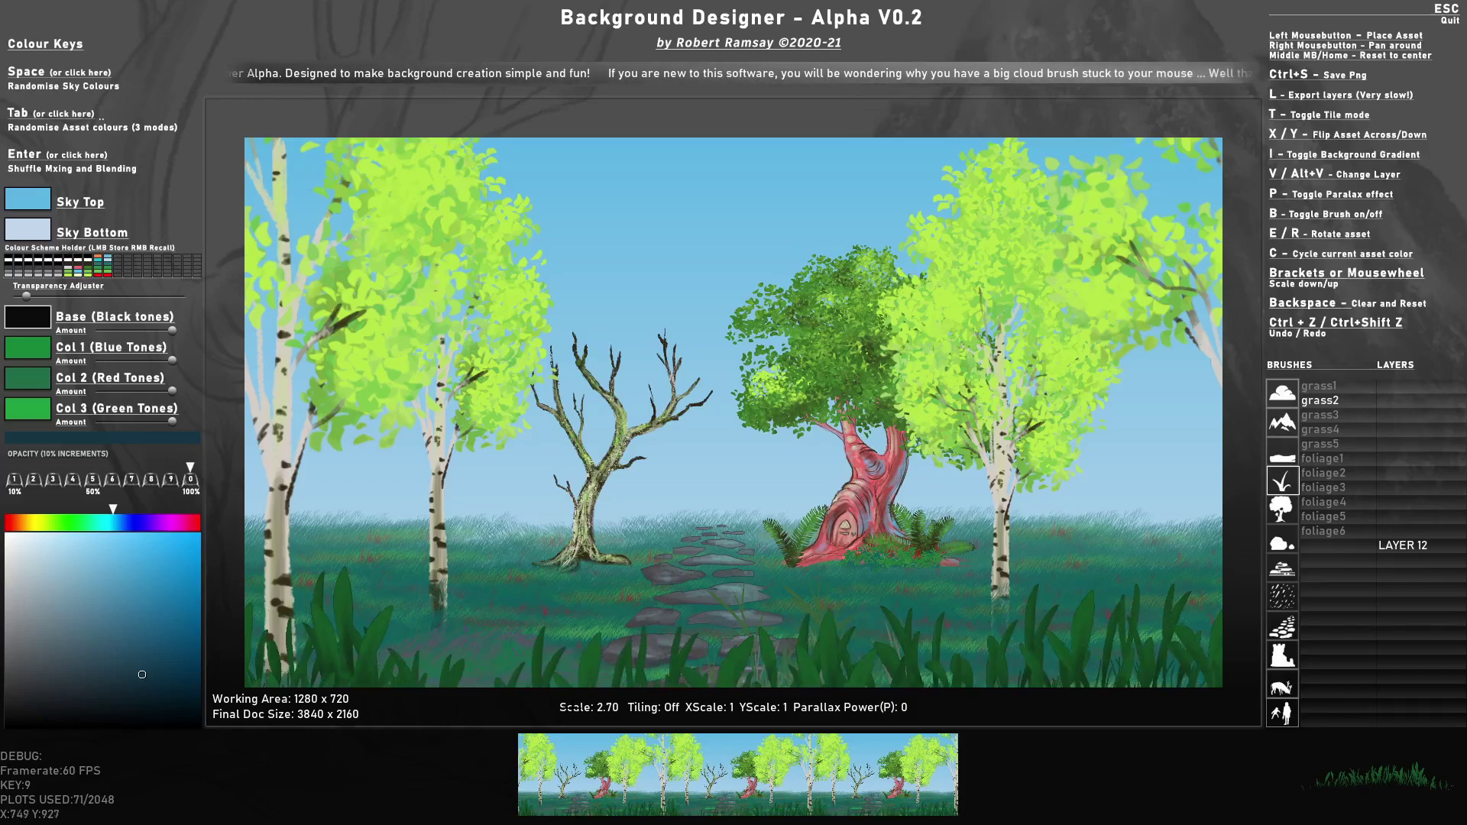
scroll(572, 709, "down", 7)
key("x")
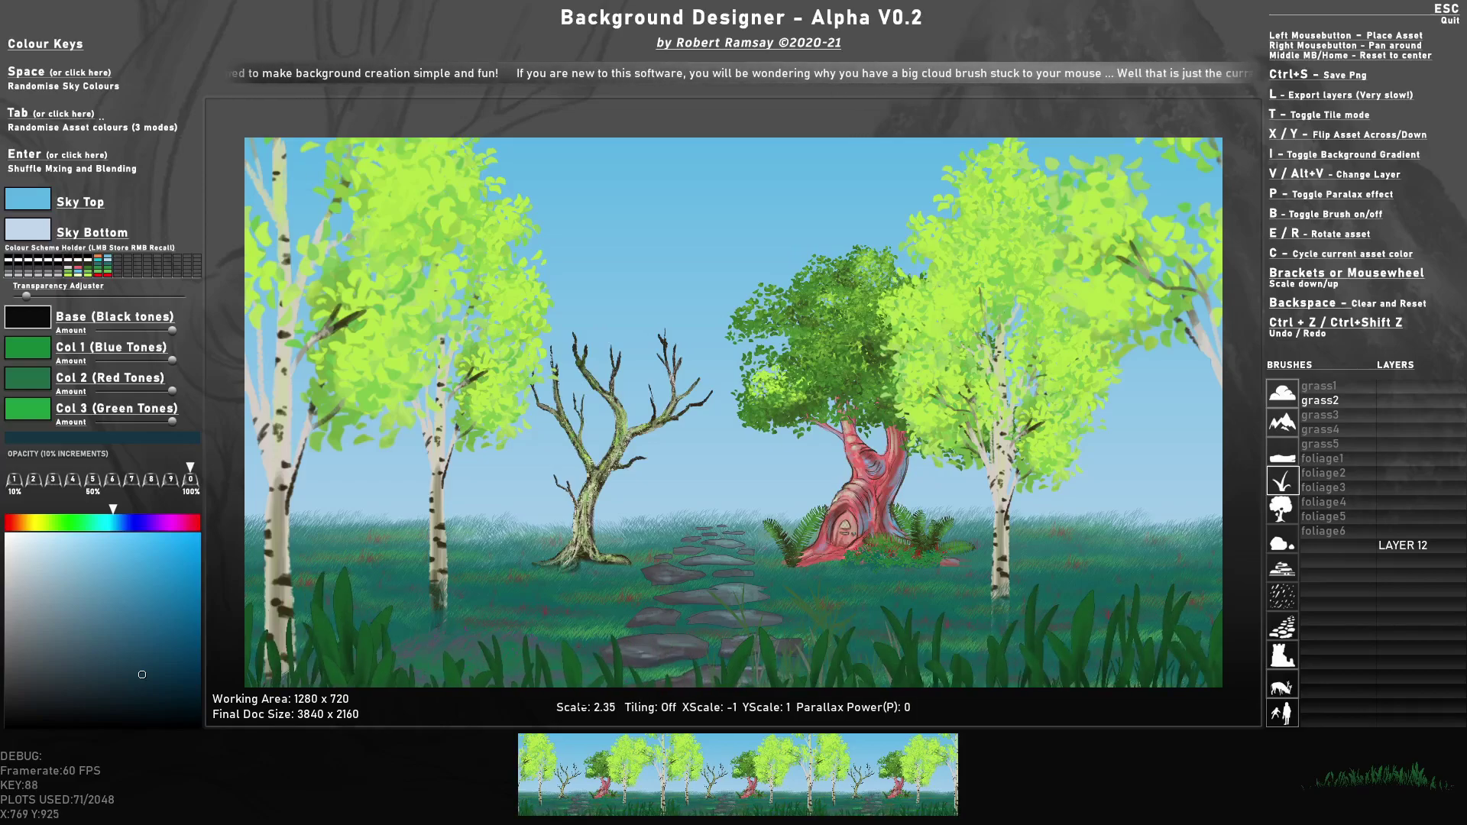
left_click(912, 571)
- Preview parallax, scale the grass brush down to 1.30, and switch painting to layer 0
key("p")
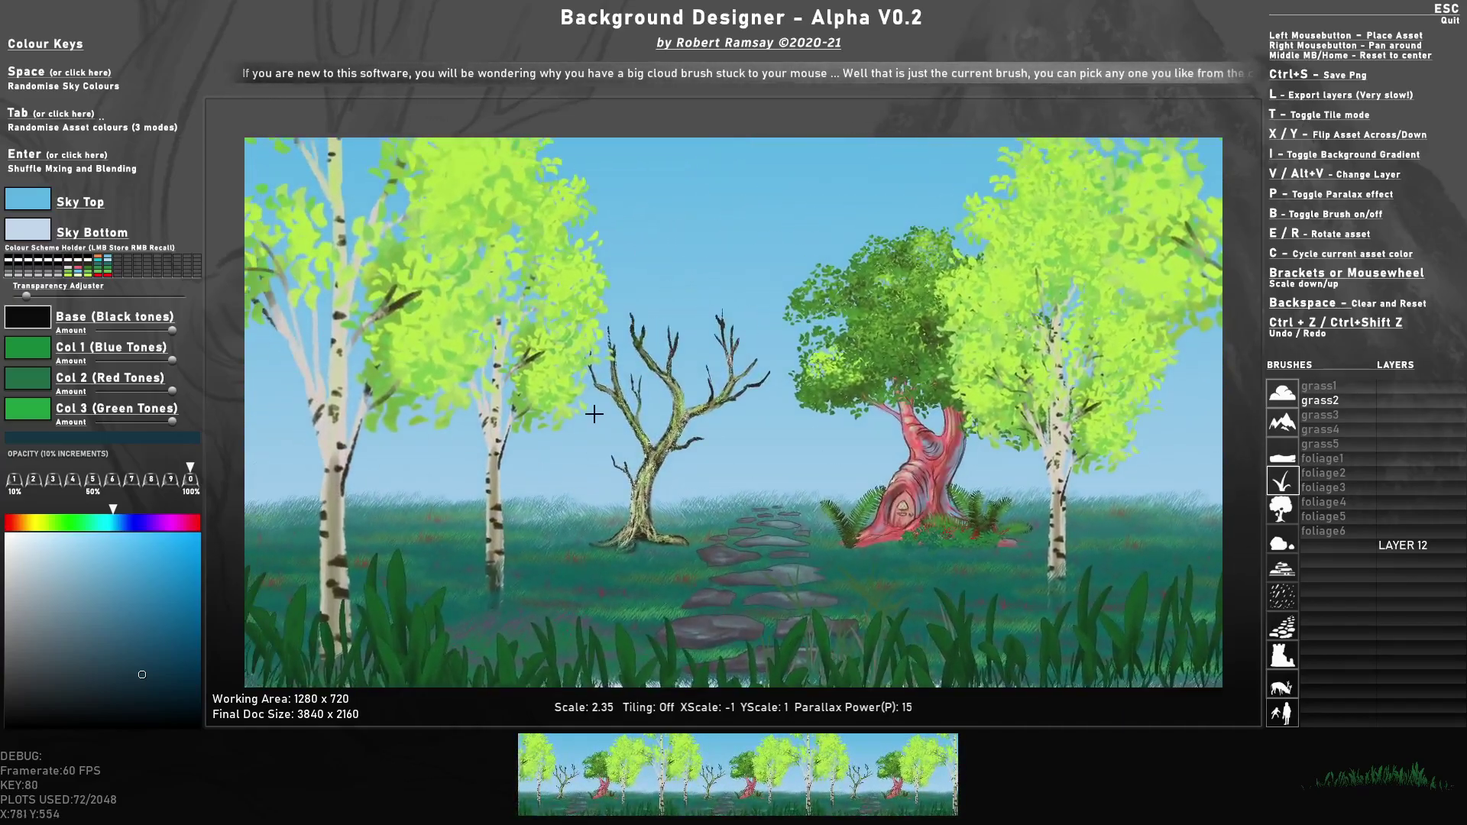
key("p")
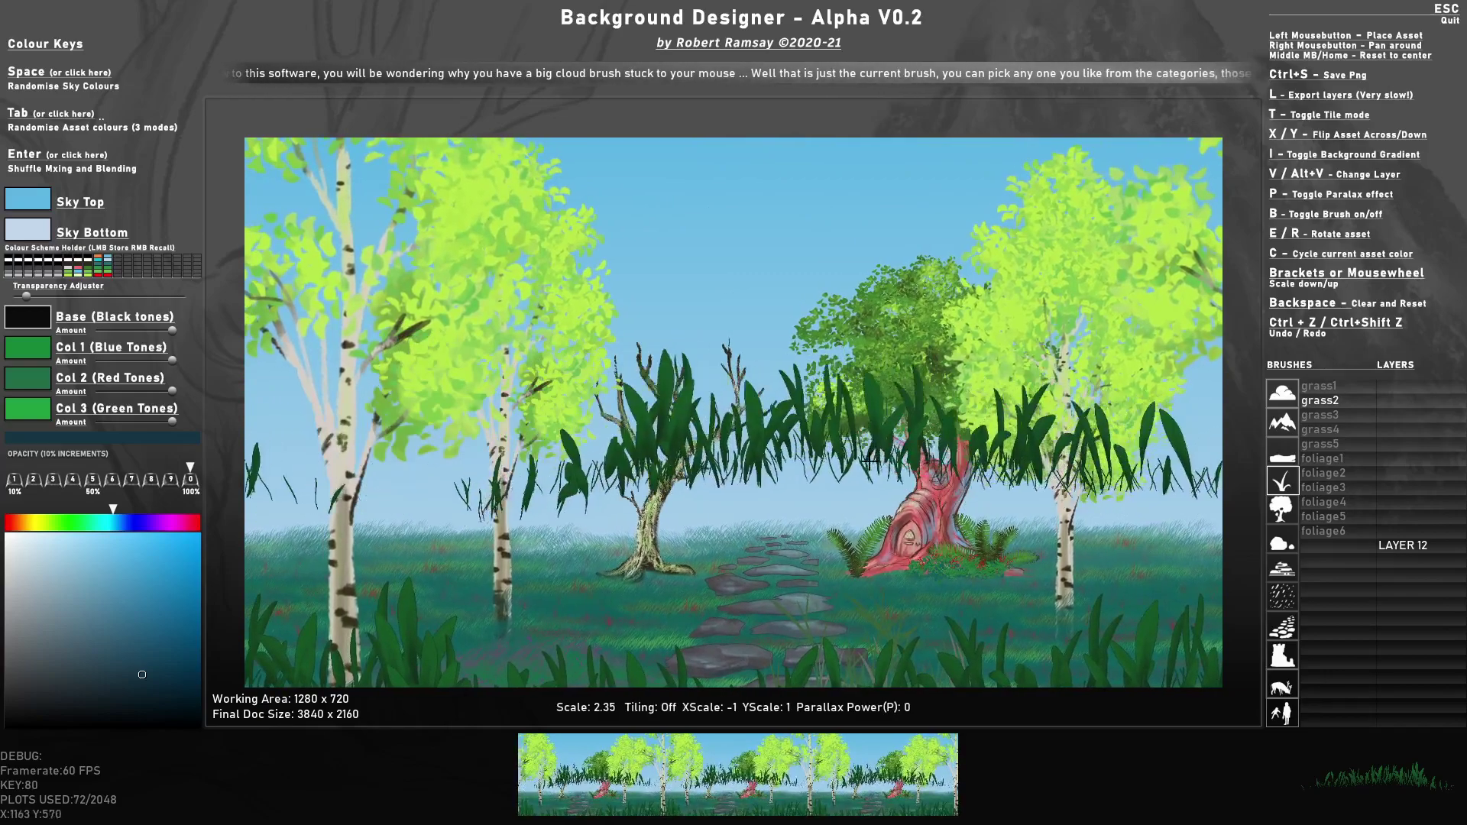
middle_click(863, 469)
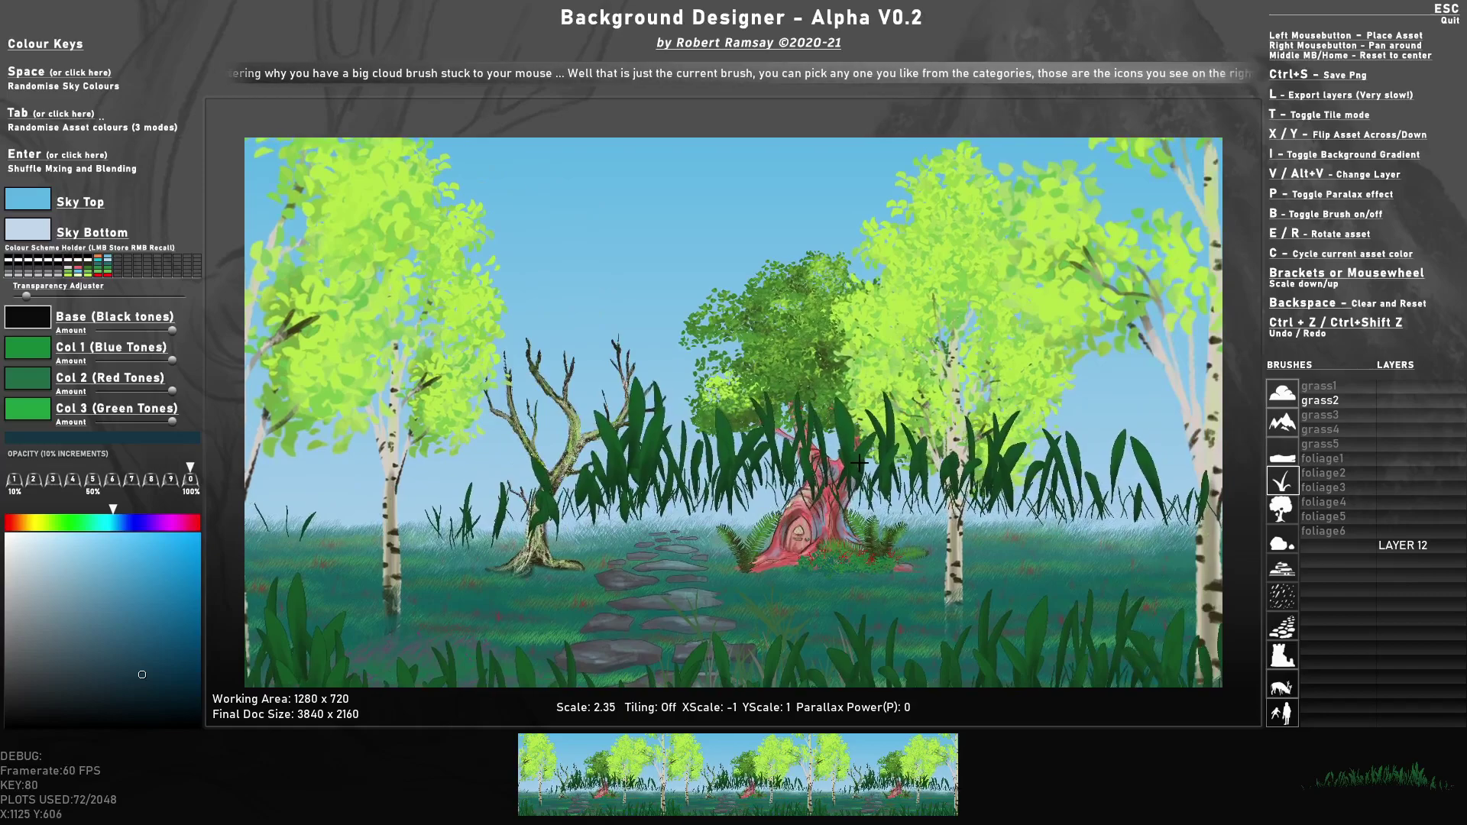
scroll(860, 467, "down", 9)
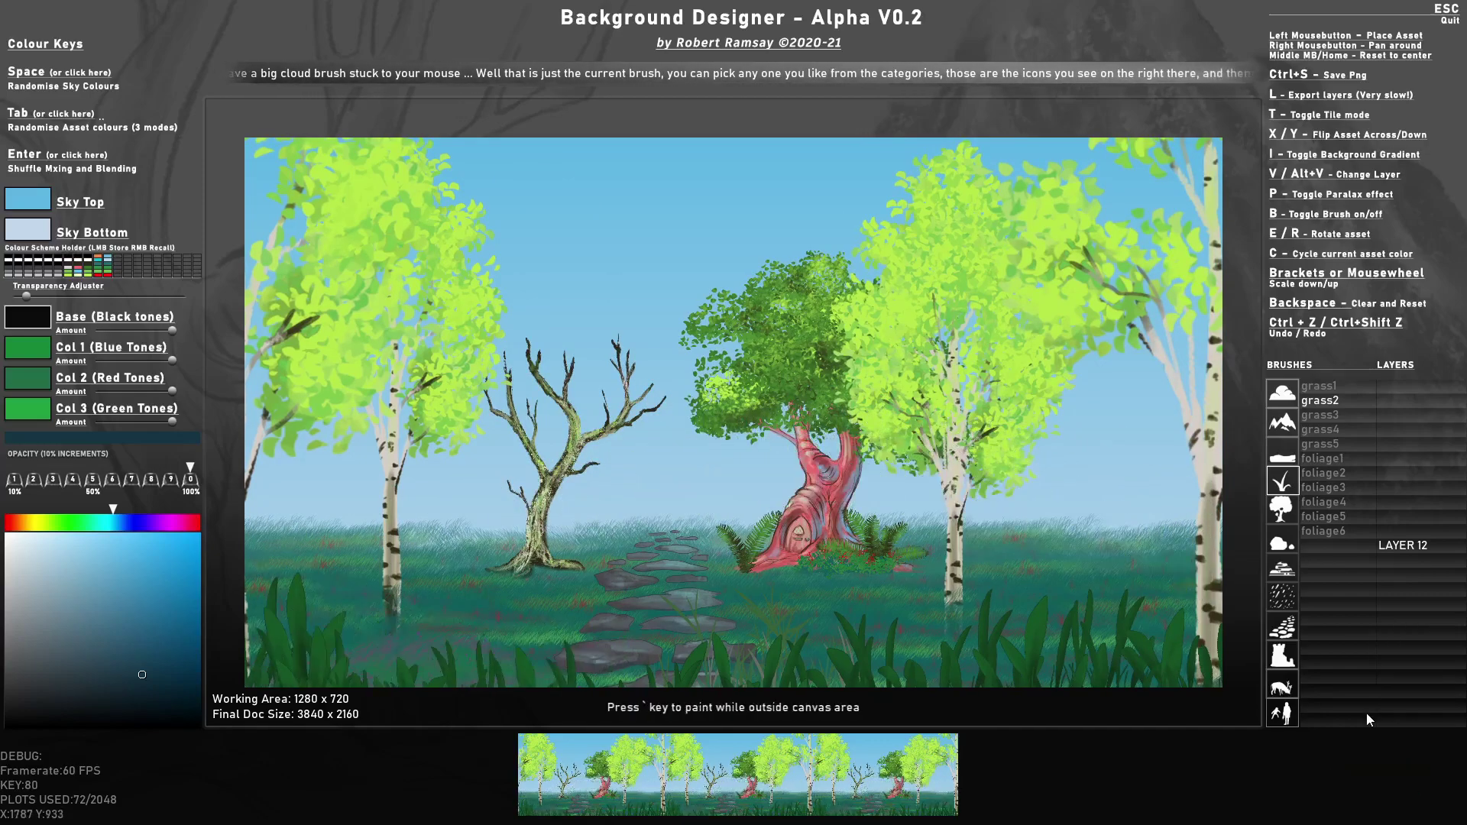
left_click(1409, 724)
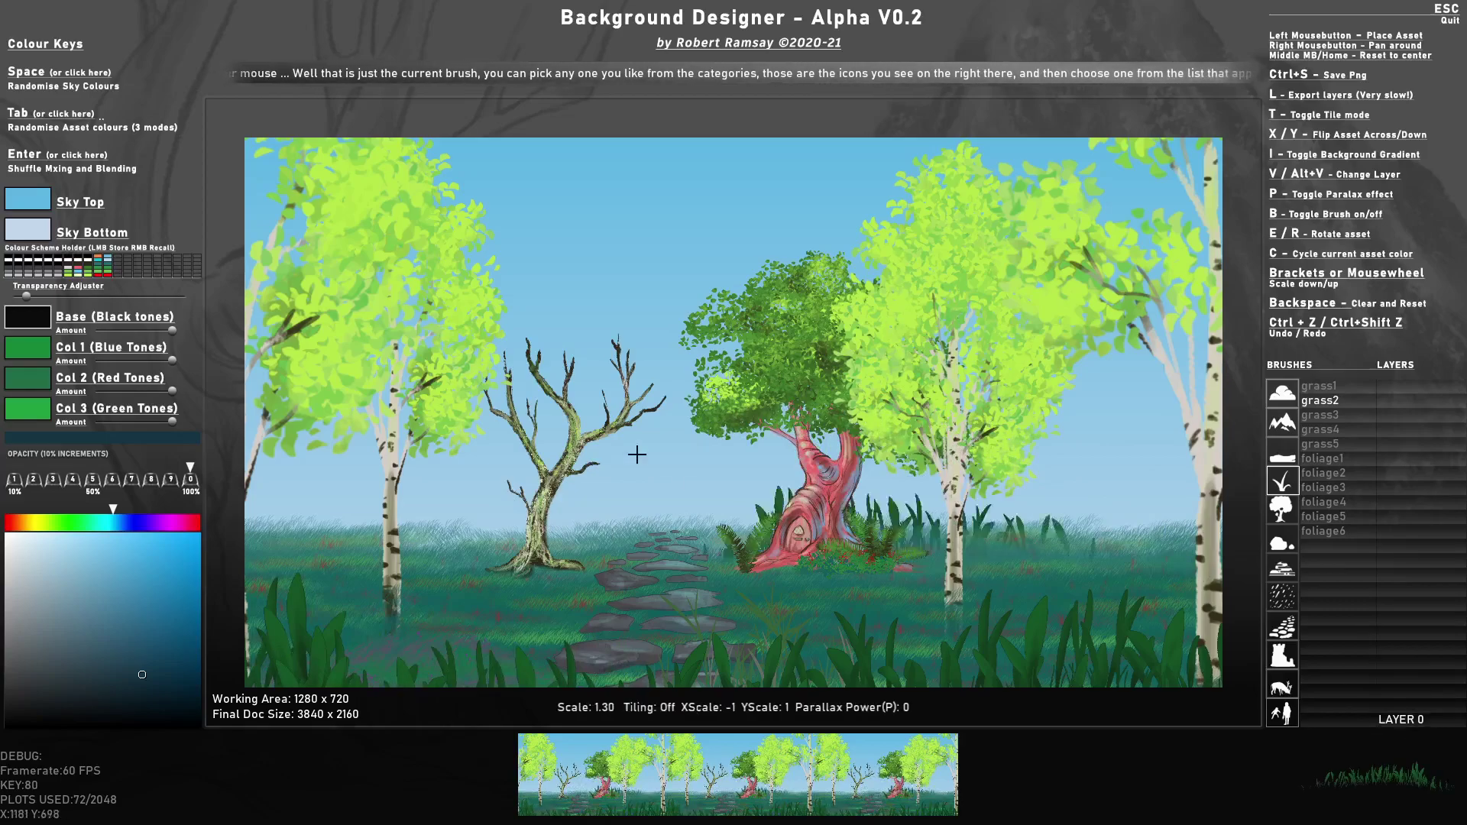
- Choose the cloud2 brush and recolour it pale blue with near-white red and green tones
left_click(1282, 392)
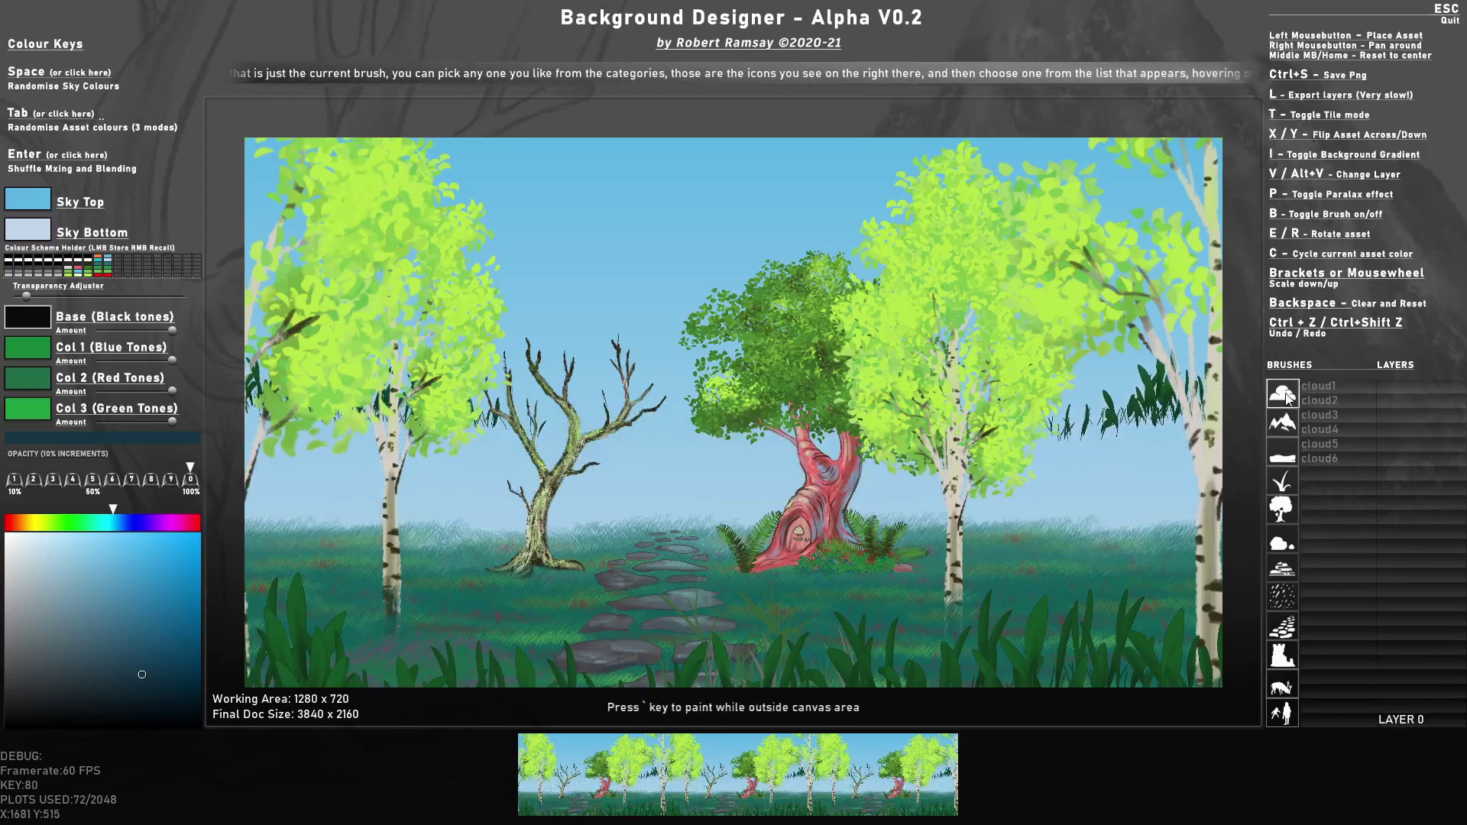
left_click(1329, 401)
scroll(642, 321, "up", 1)
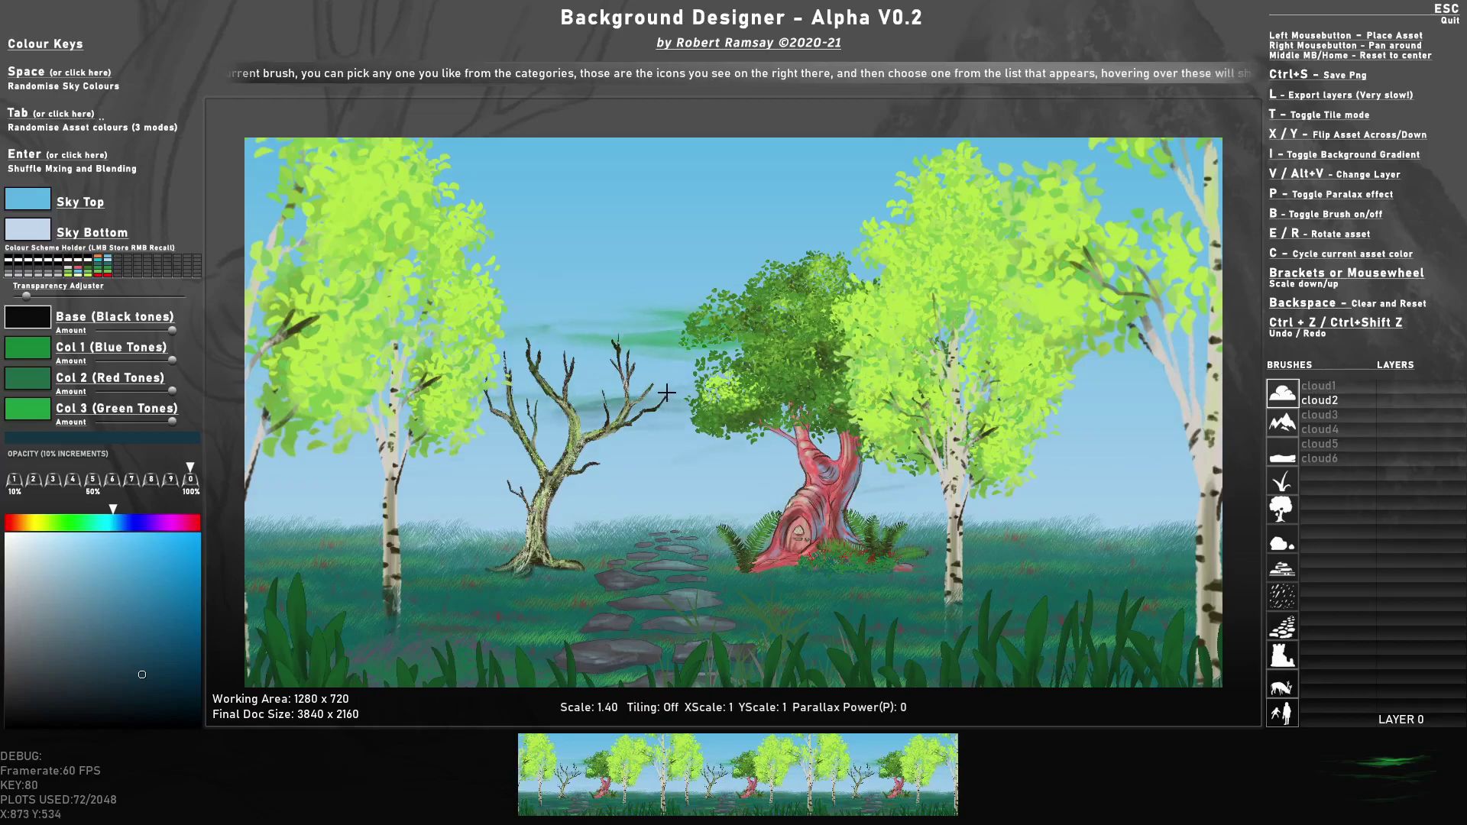
key("Tab")
key("Tab")
key("Tab")
key("Tab")
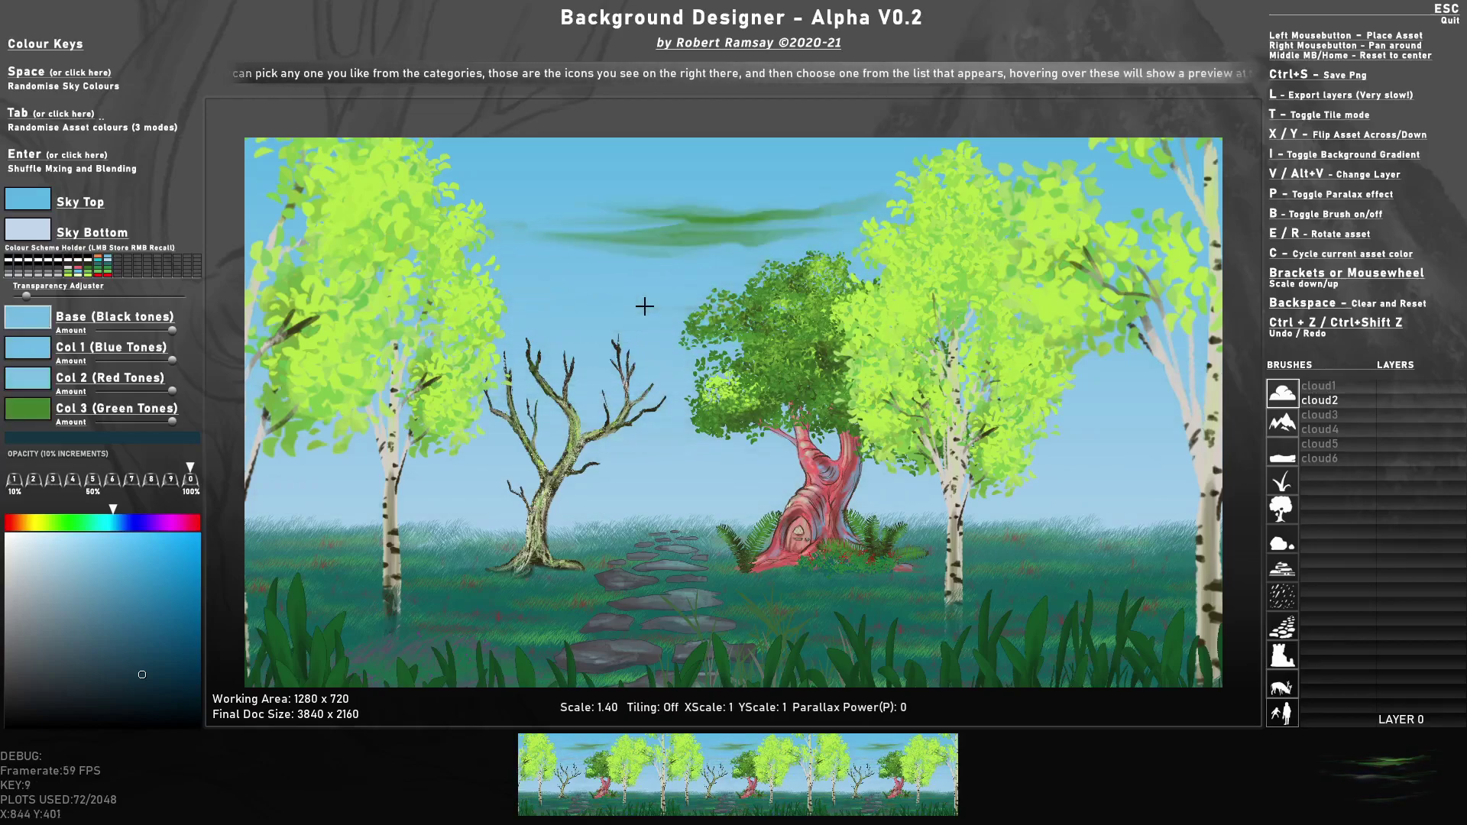
key("Tab")
key("Tab")
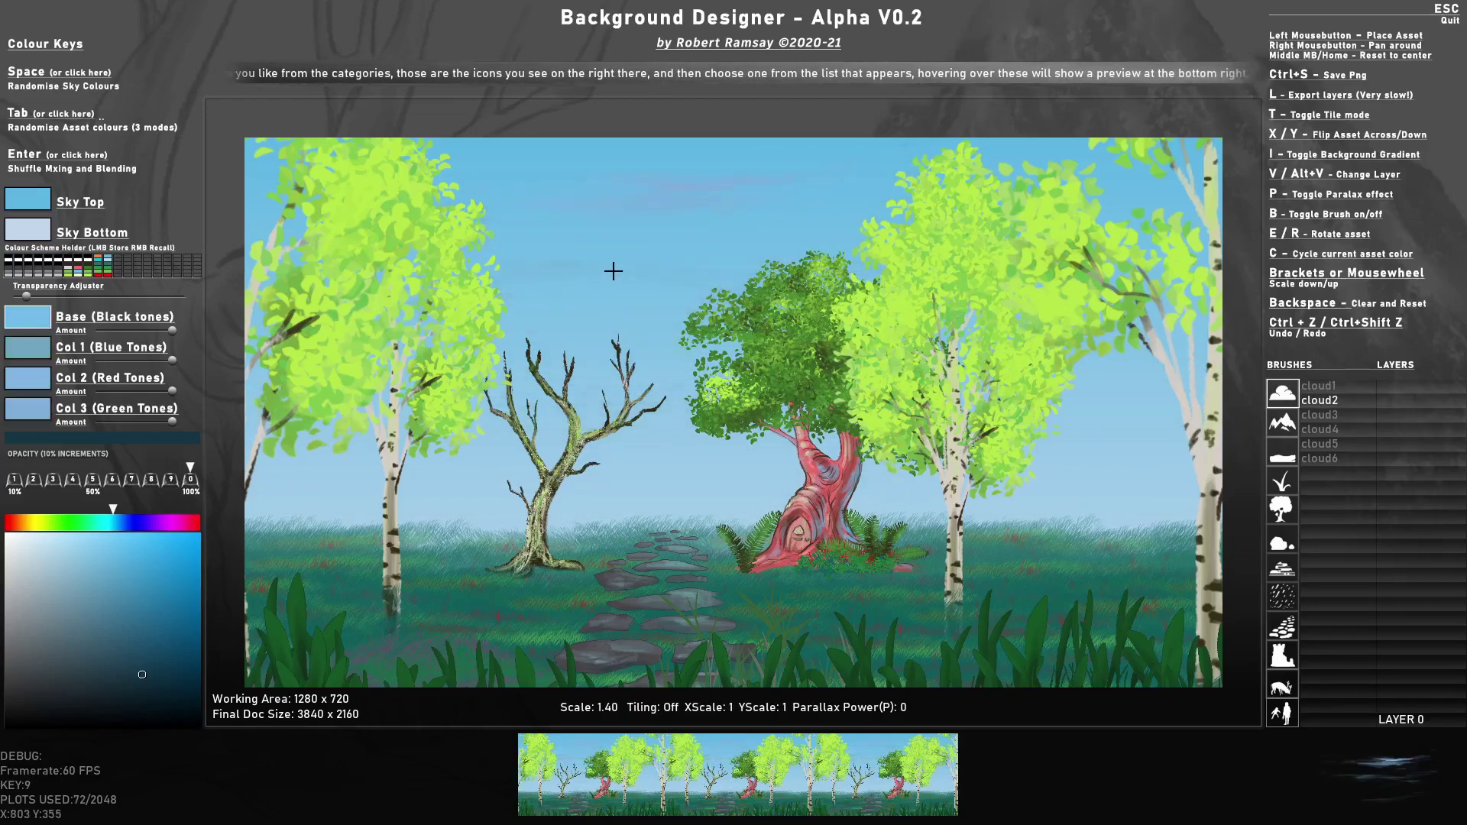
mouse_move(102, 356)
left_click(55, 562)
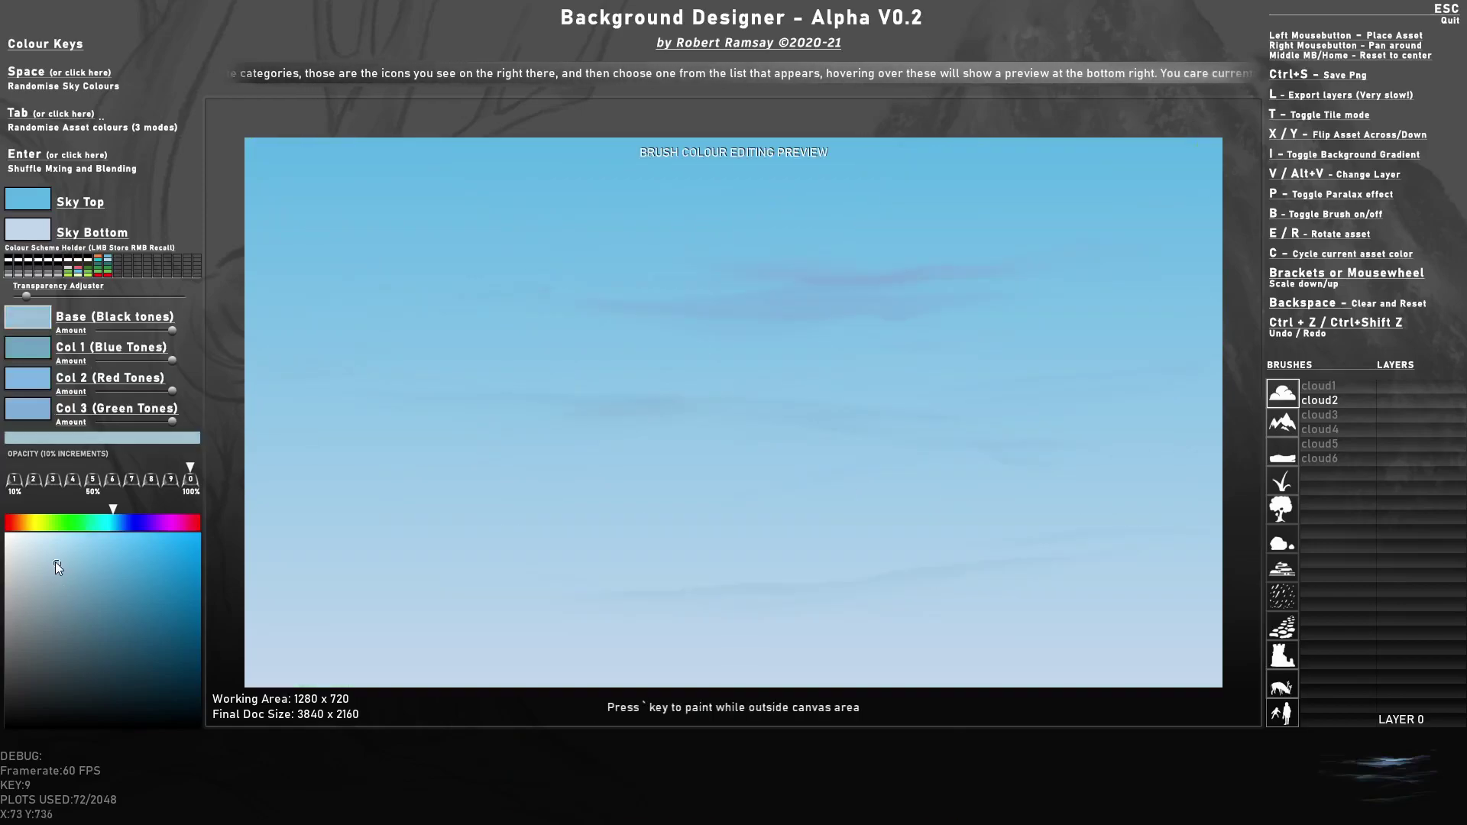
left_click(39, 557)
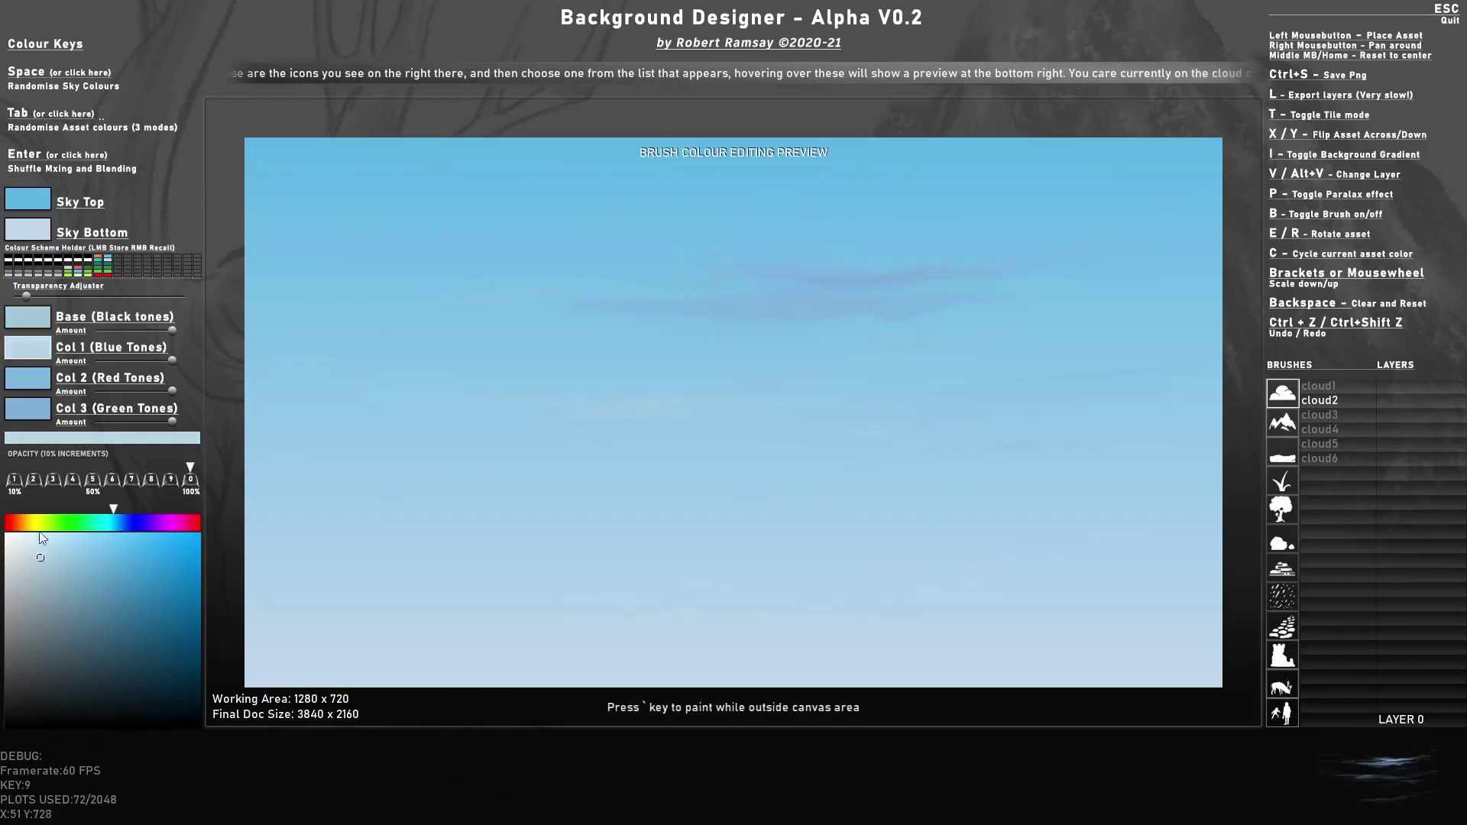
mouse_move(28, 549)
left_mouse_down()
mouse_move(9, 537)
mouse_move(44, 557)
mouse_move(40, 542)
left_mouse_up()
left_click(17, 545)
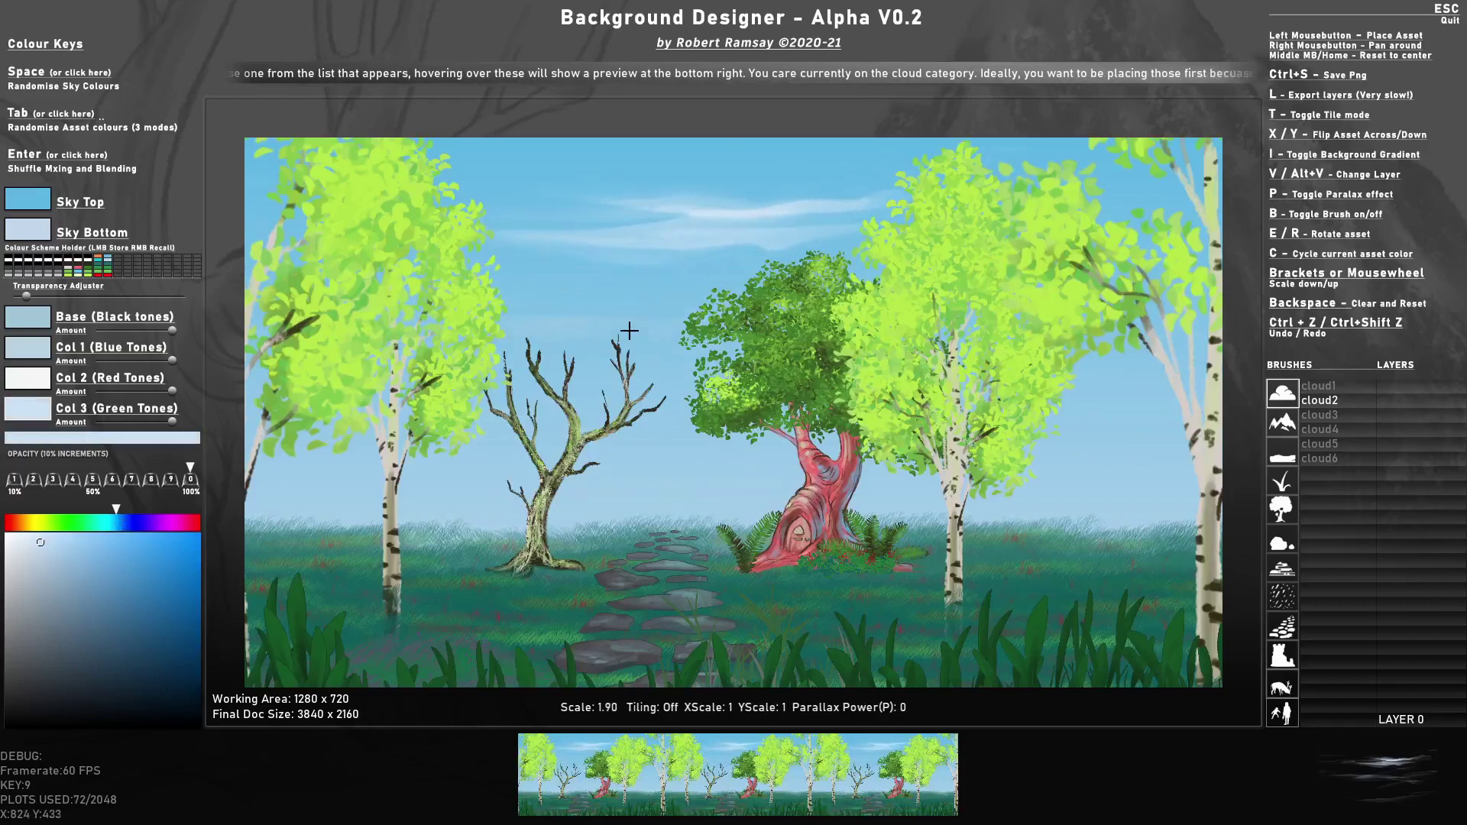
- Rotate the cloud brush into a diagonal streak and mirror it horizontally
key("r")
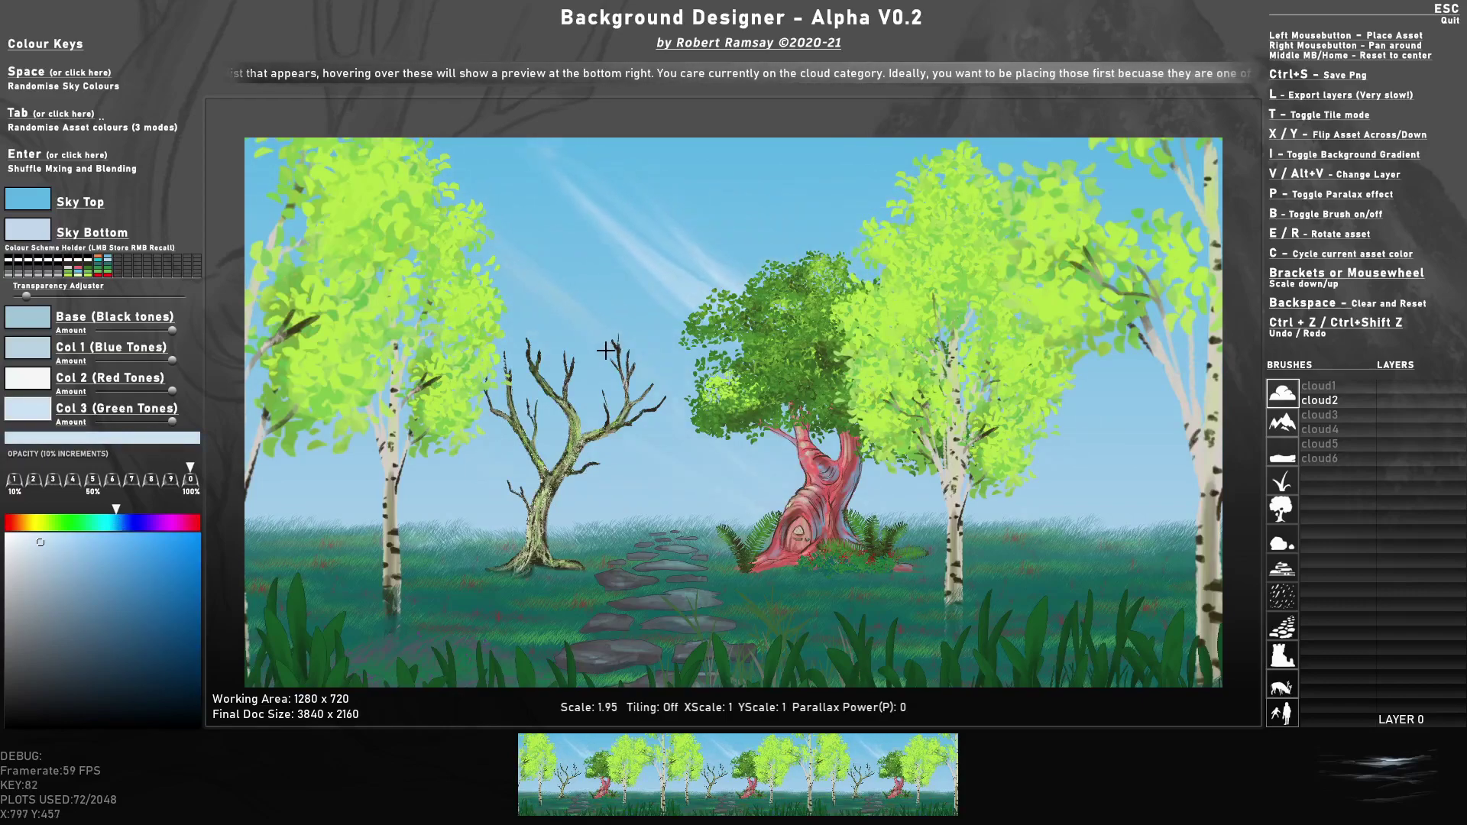
scroll(565, 351, "up", 3)
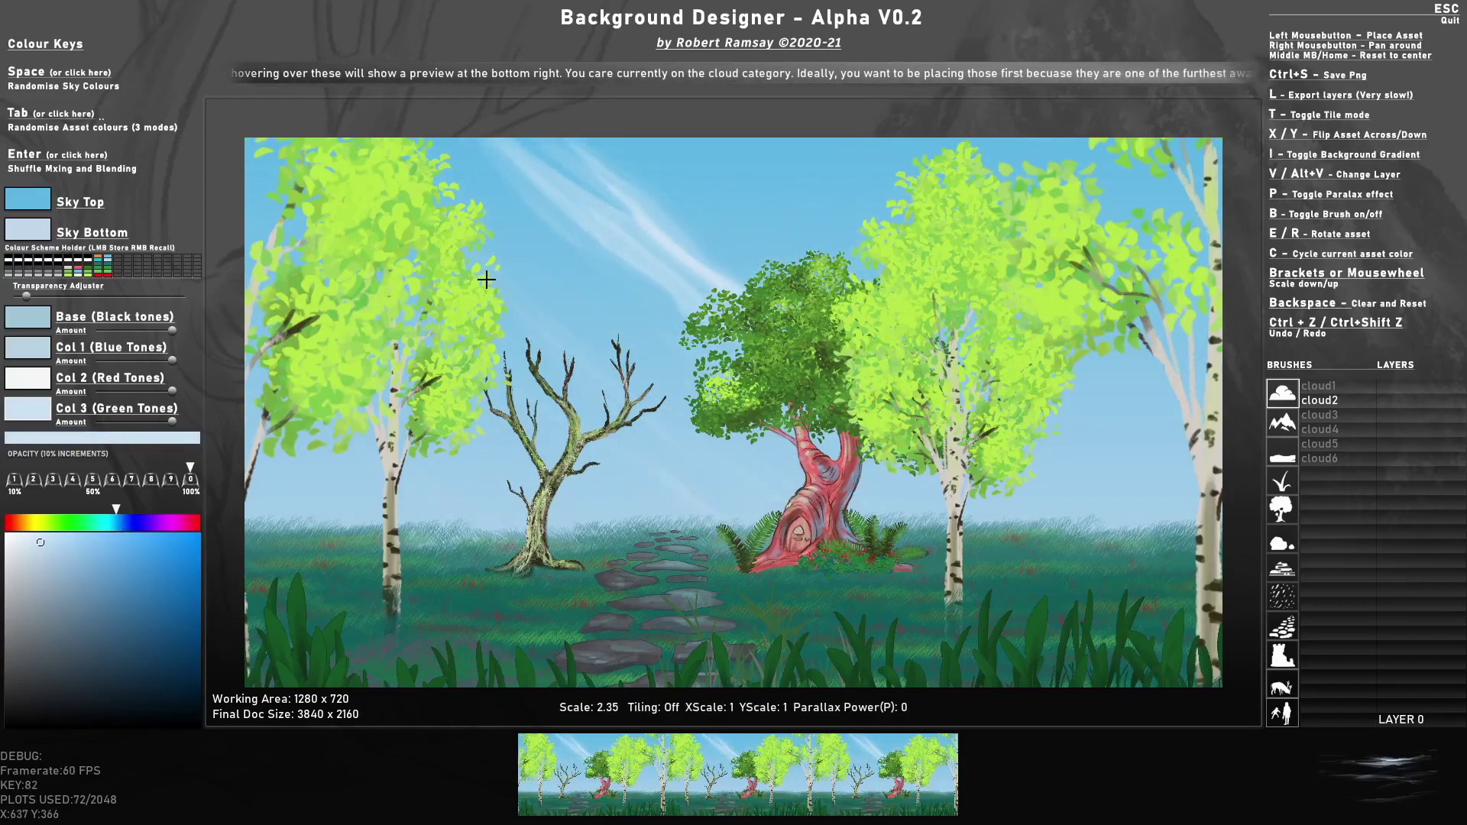
key("x")
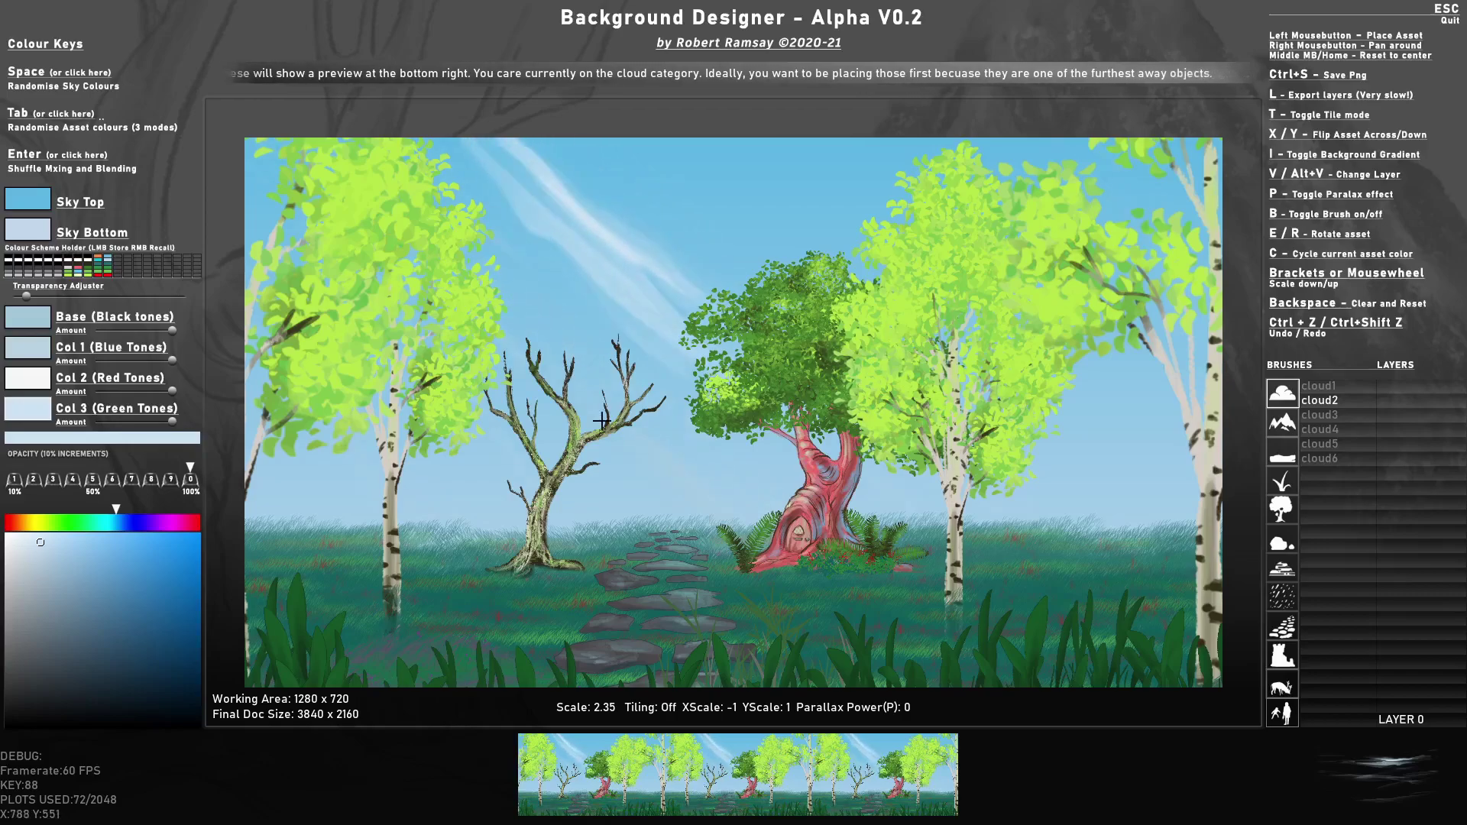
- Stamp the diagonal cloud in the upper sky, then place a mirrored cloud4 cloud
left_click(620, 458)
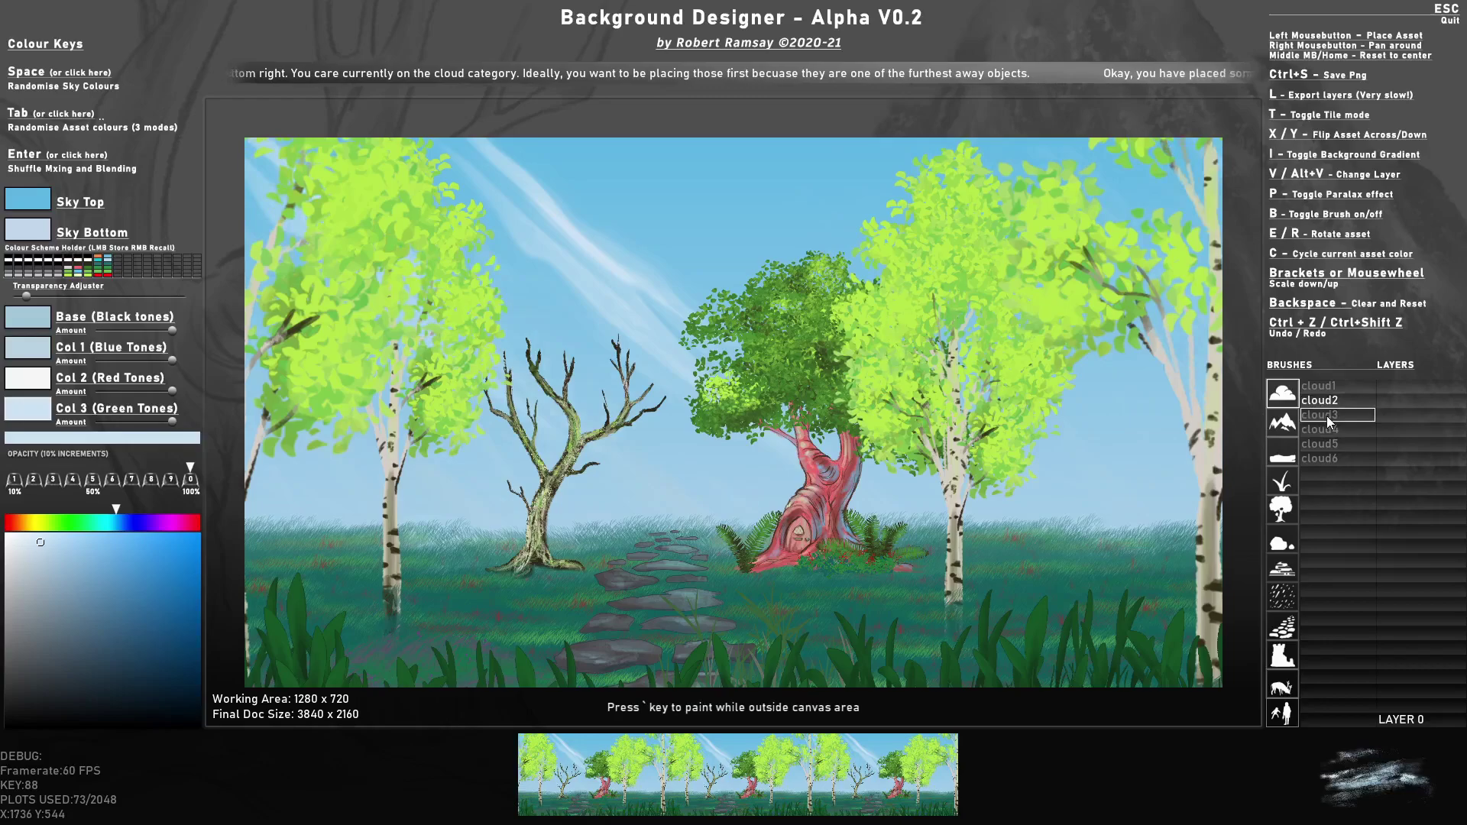
left_click(1335, 432)
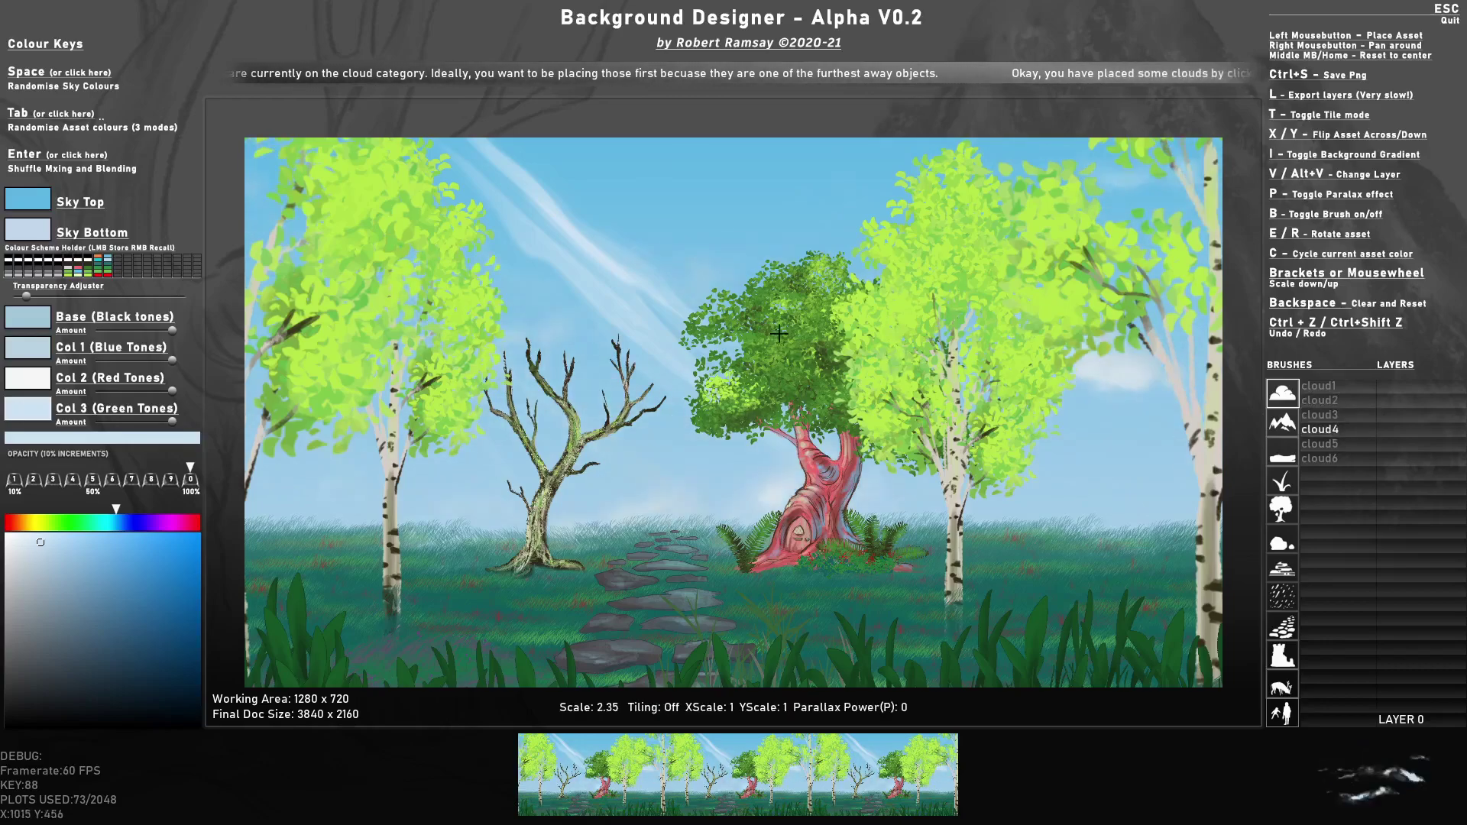
scroll(595, 359, "down", 4)
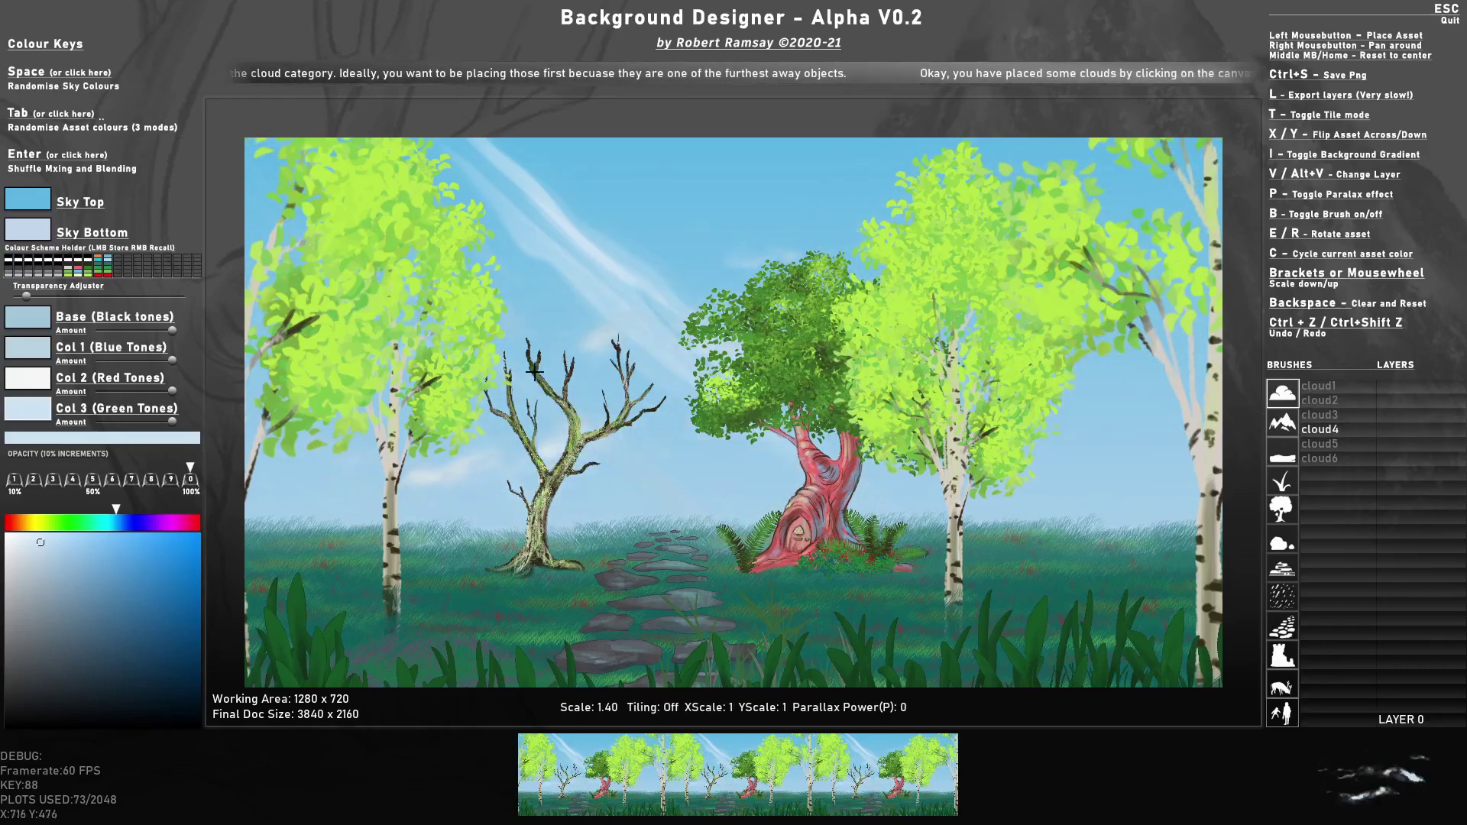
key("x")
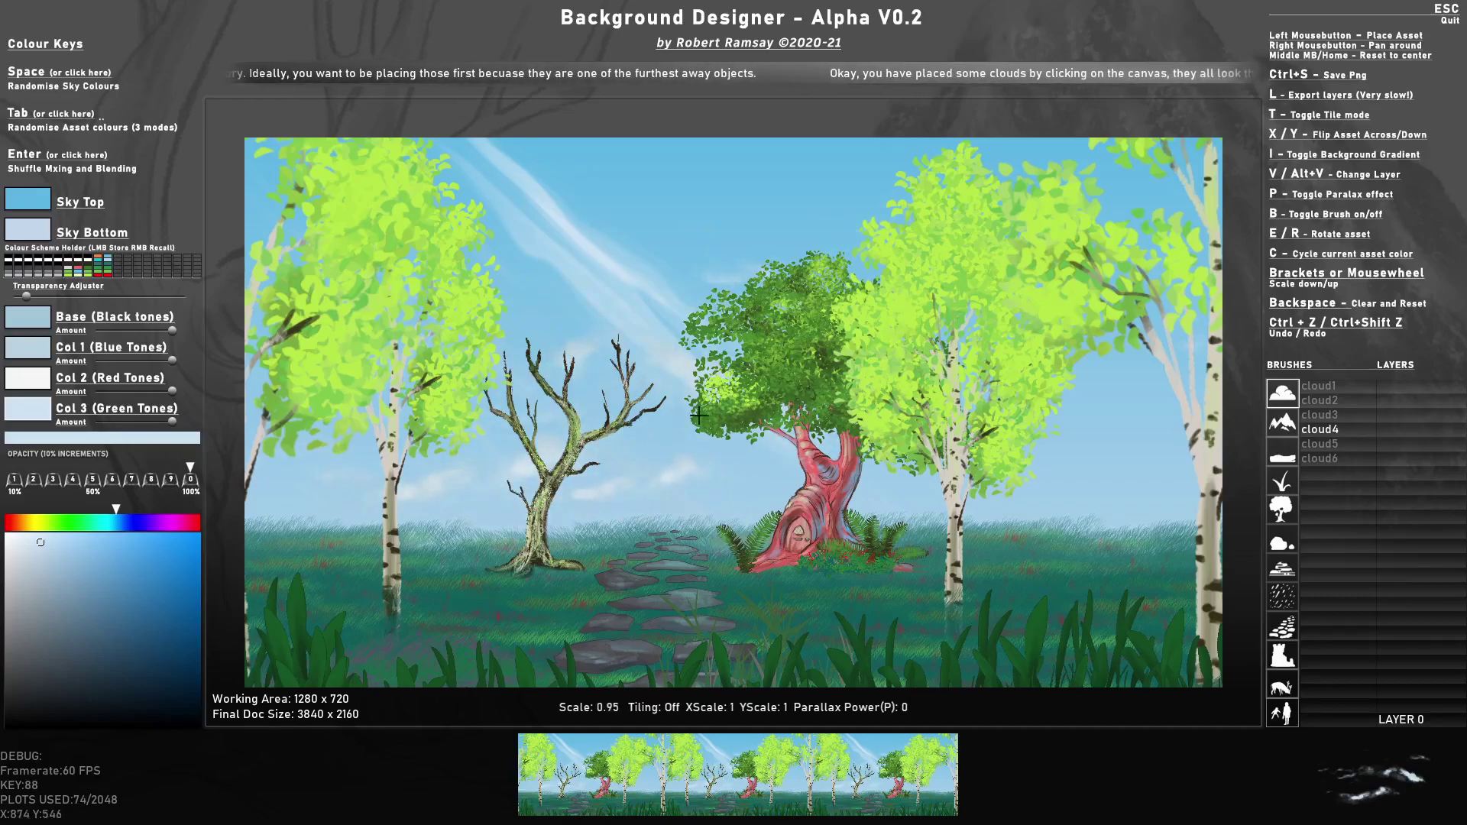
scroll(725, 477, "down", 3)
left_click(983, 471)
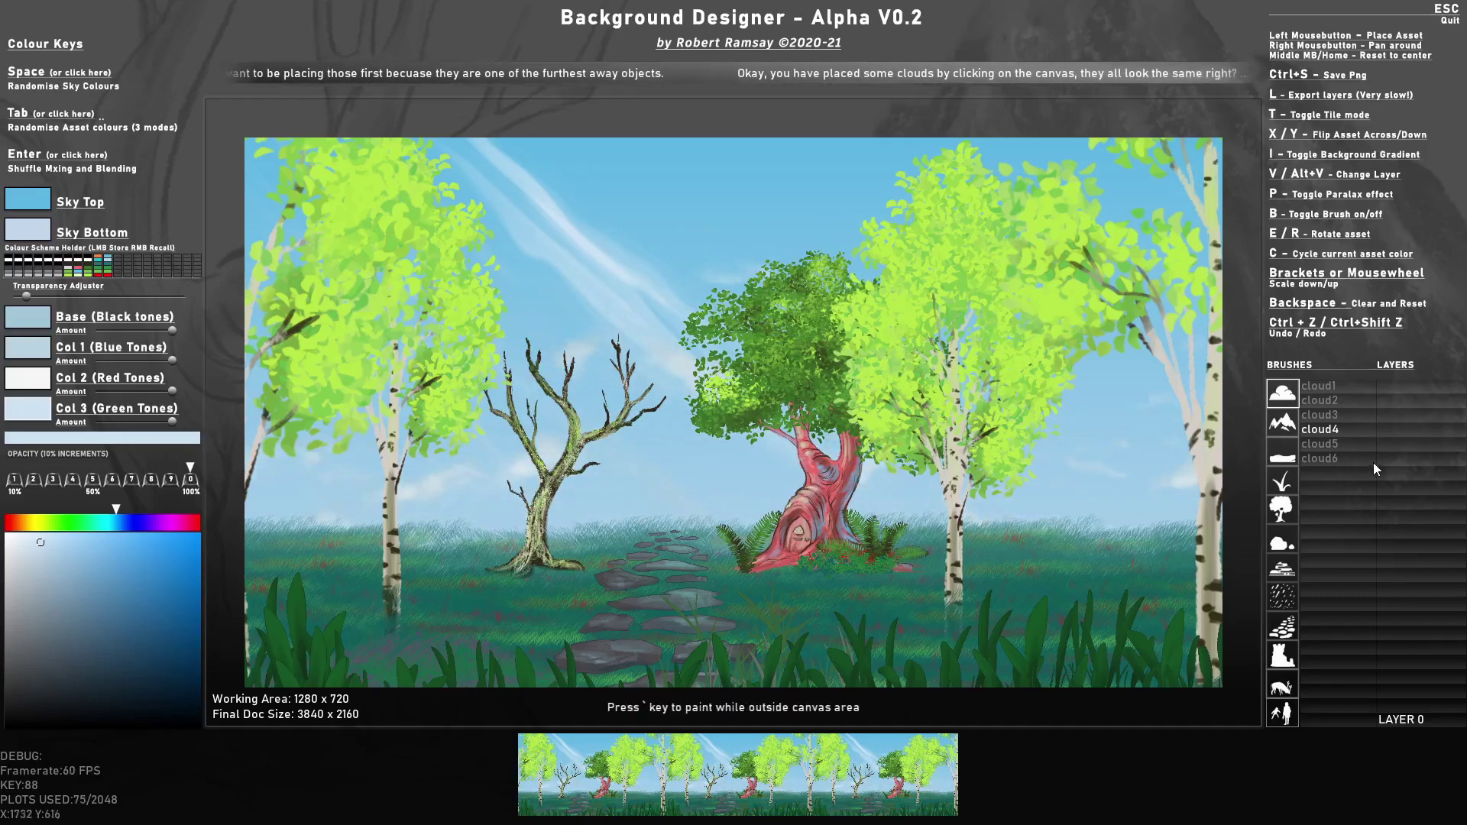
- Place a cloud5 cloud behind the central tree and flip the brush
left_click(1338, 444)
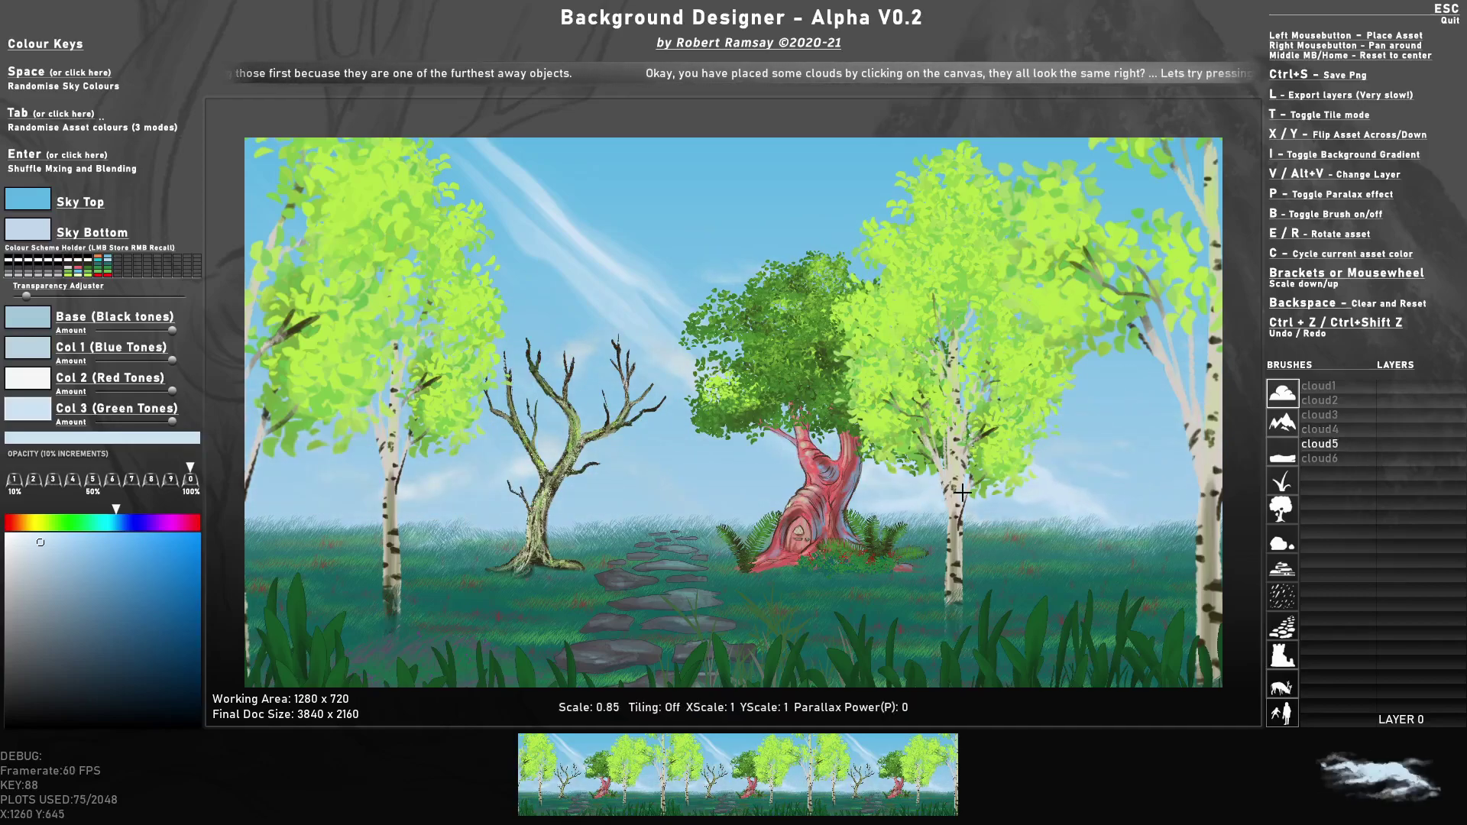
left_click(730, 485)
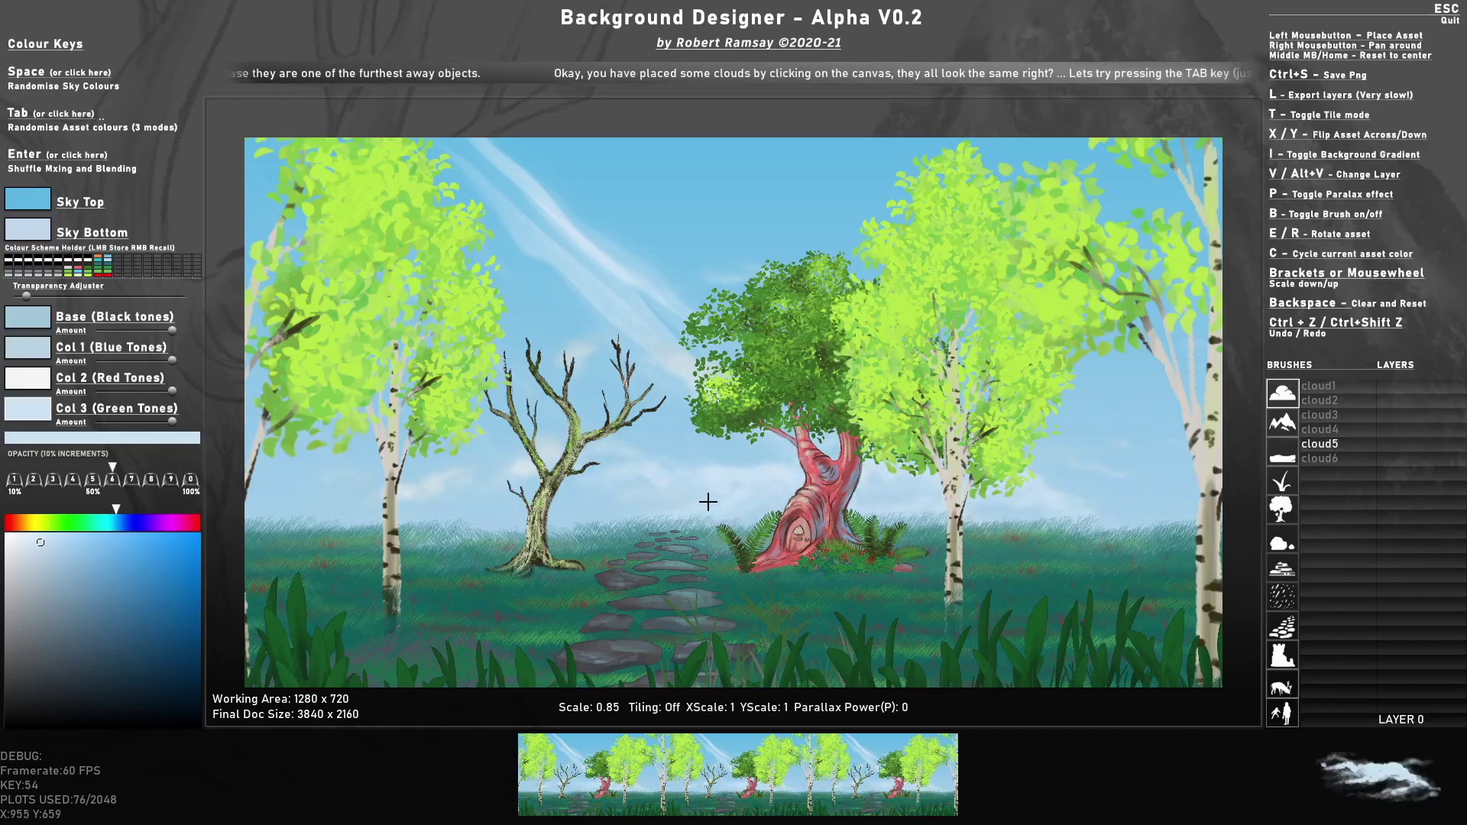
key("x")
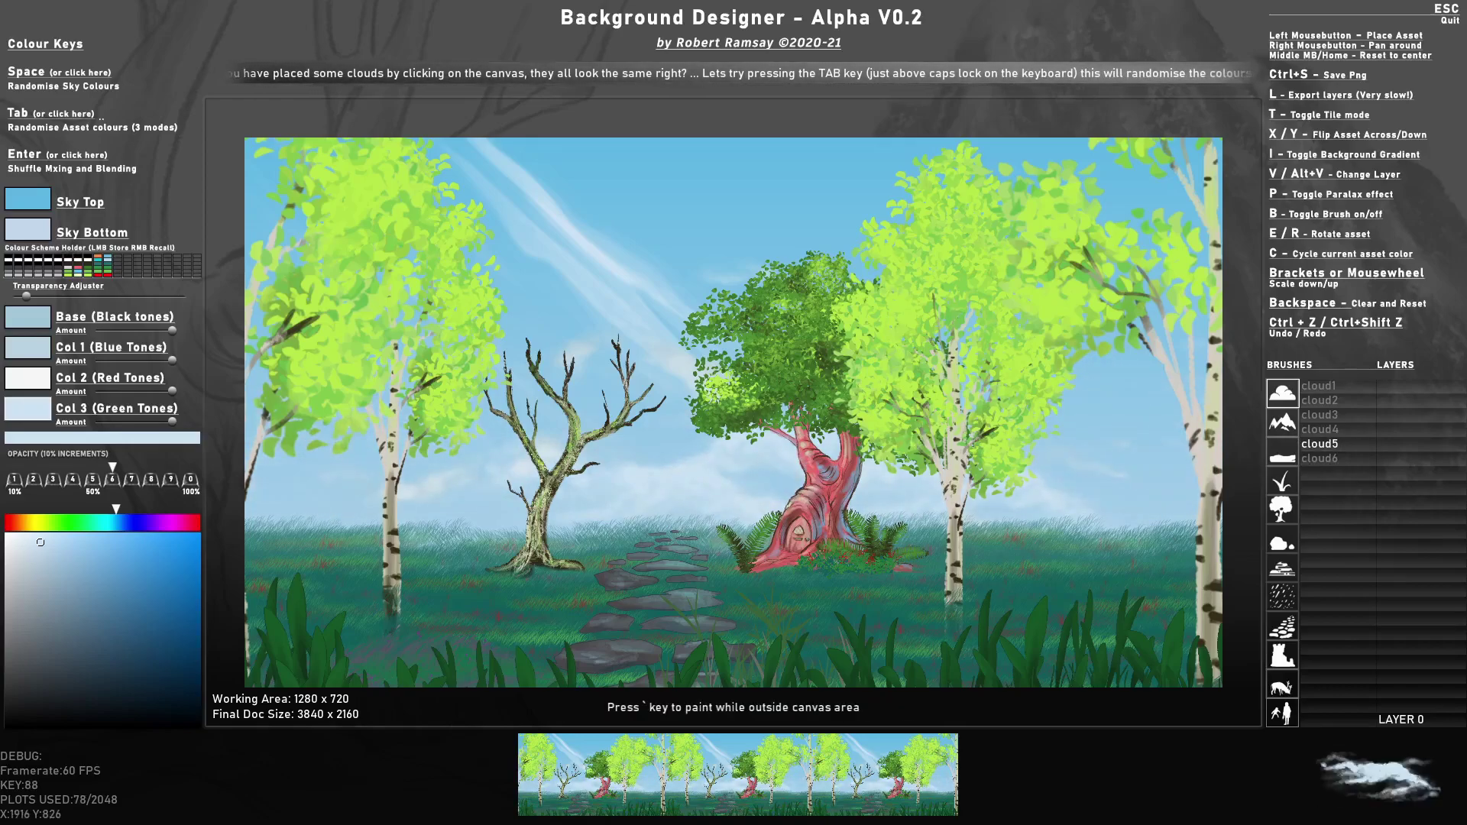
- Move up to layer 1, load the mountain brush, and shuffle its colours
key("v")
left_click(1283, 422)
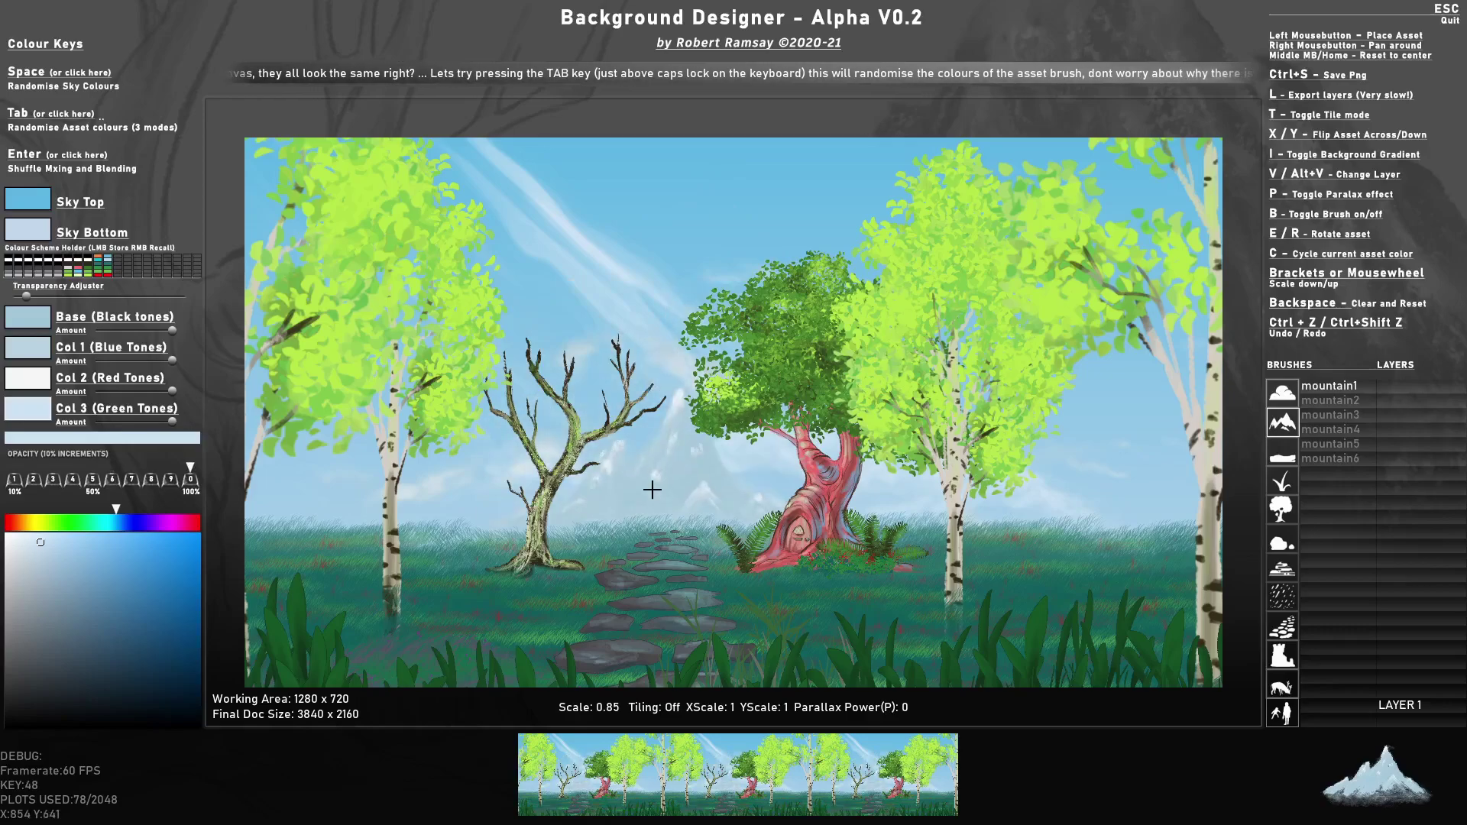
scroll(653, 488, "up", 3)
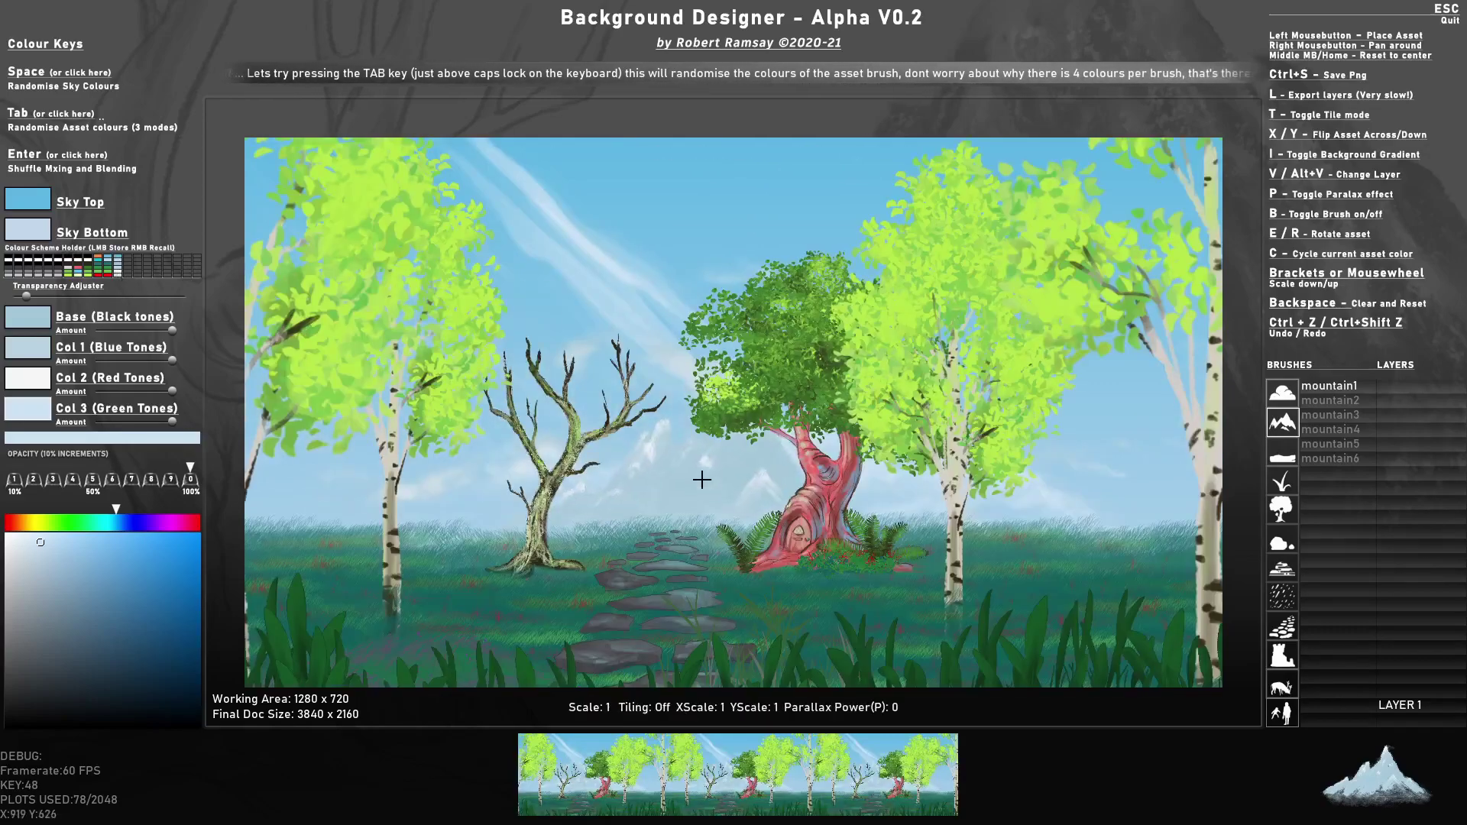
key("Tab")
key("Tab")
key("Tab")
key("Tab")
key("Tab")
key("Tab")
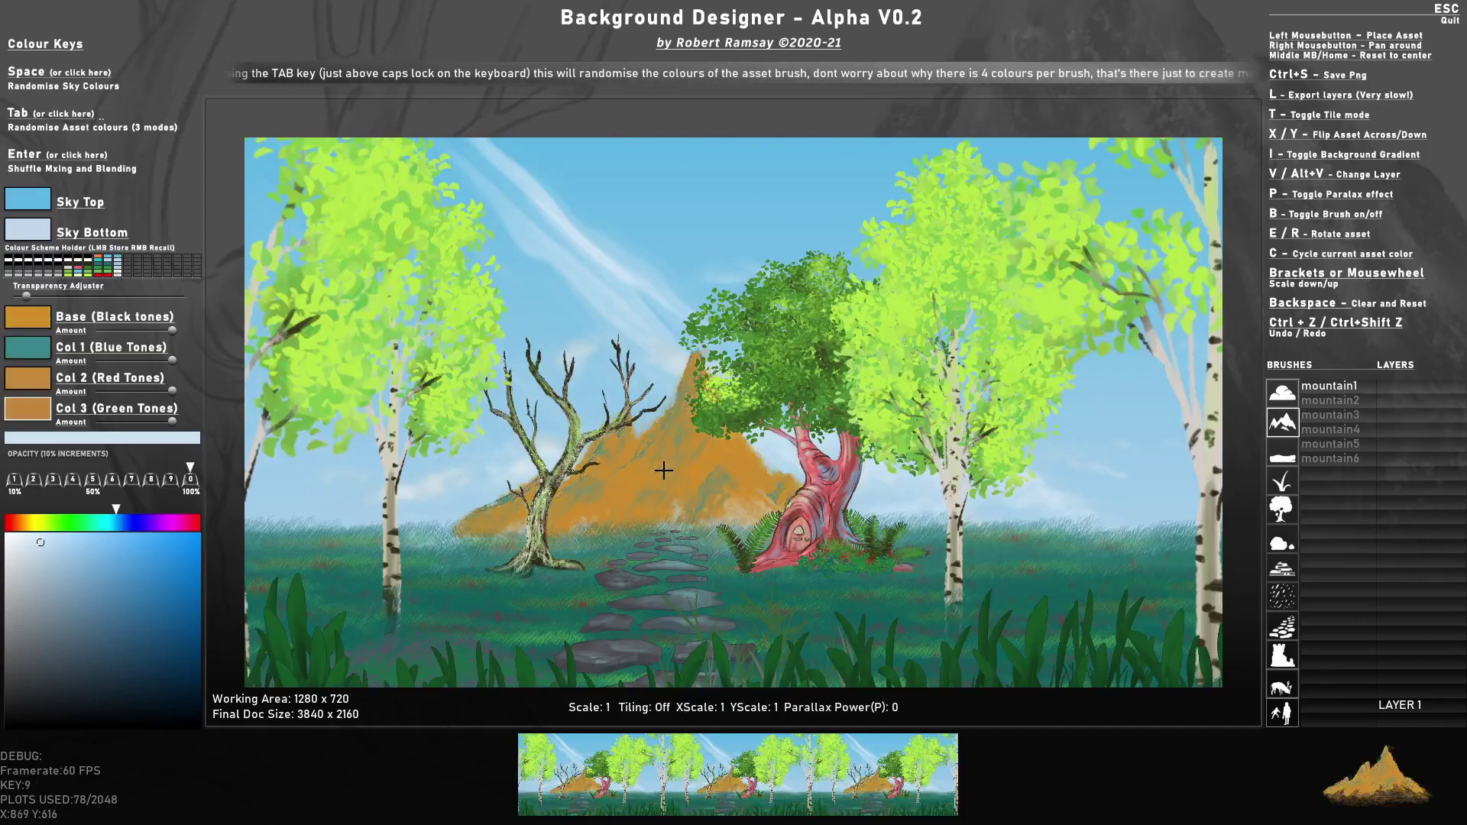
key("Tab")
key("Tab")
key("Tab")
key("Tab")
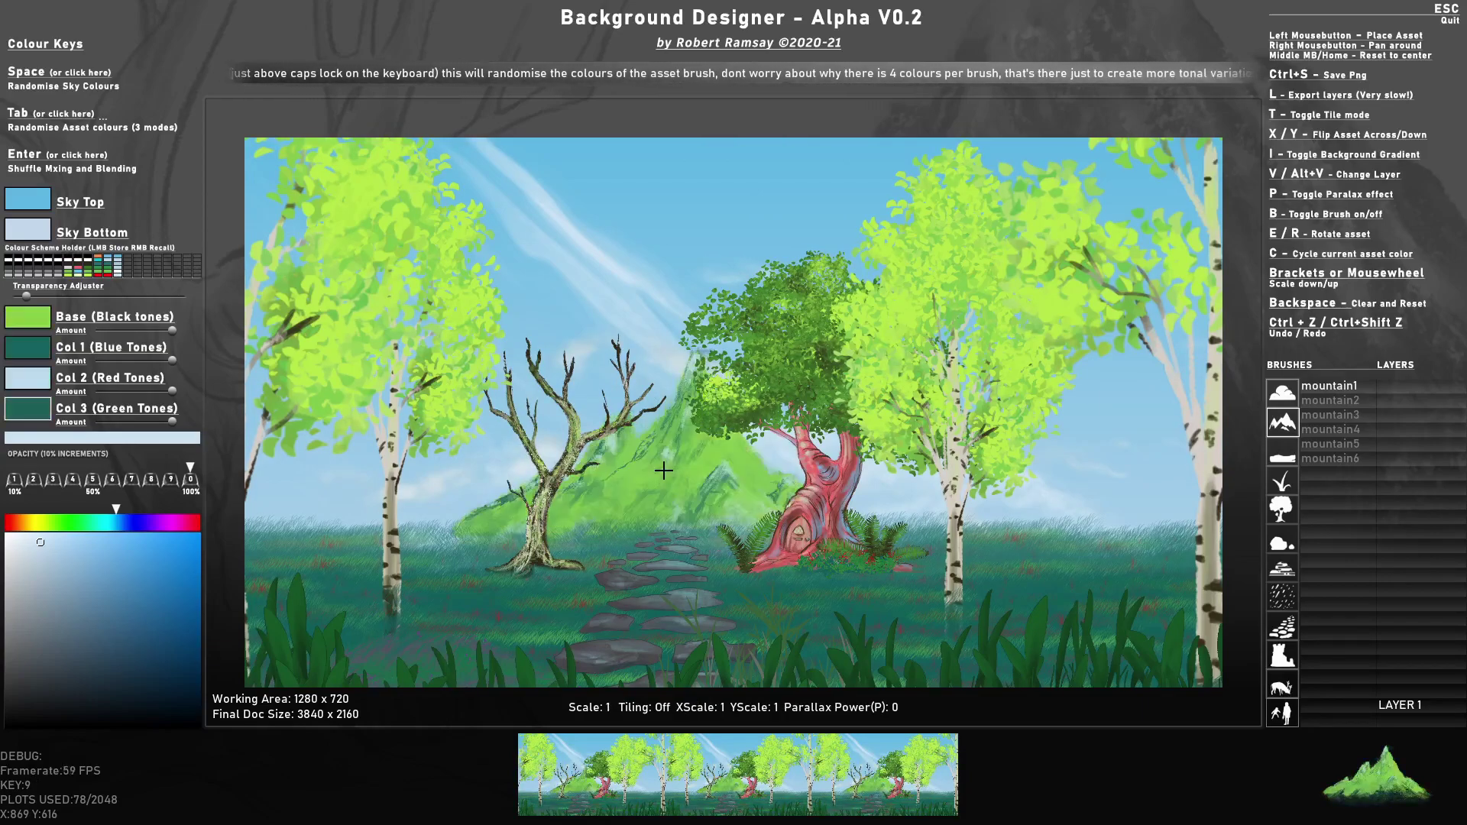
key("Tab")
key("Tab")
key("Tab")
key("Tab")
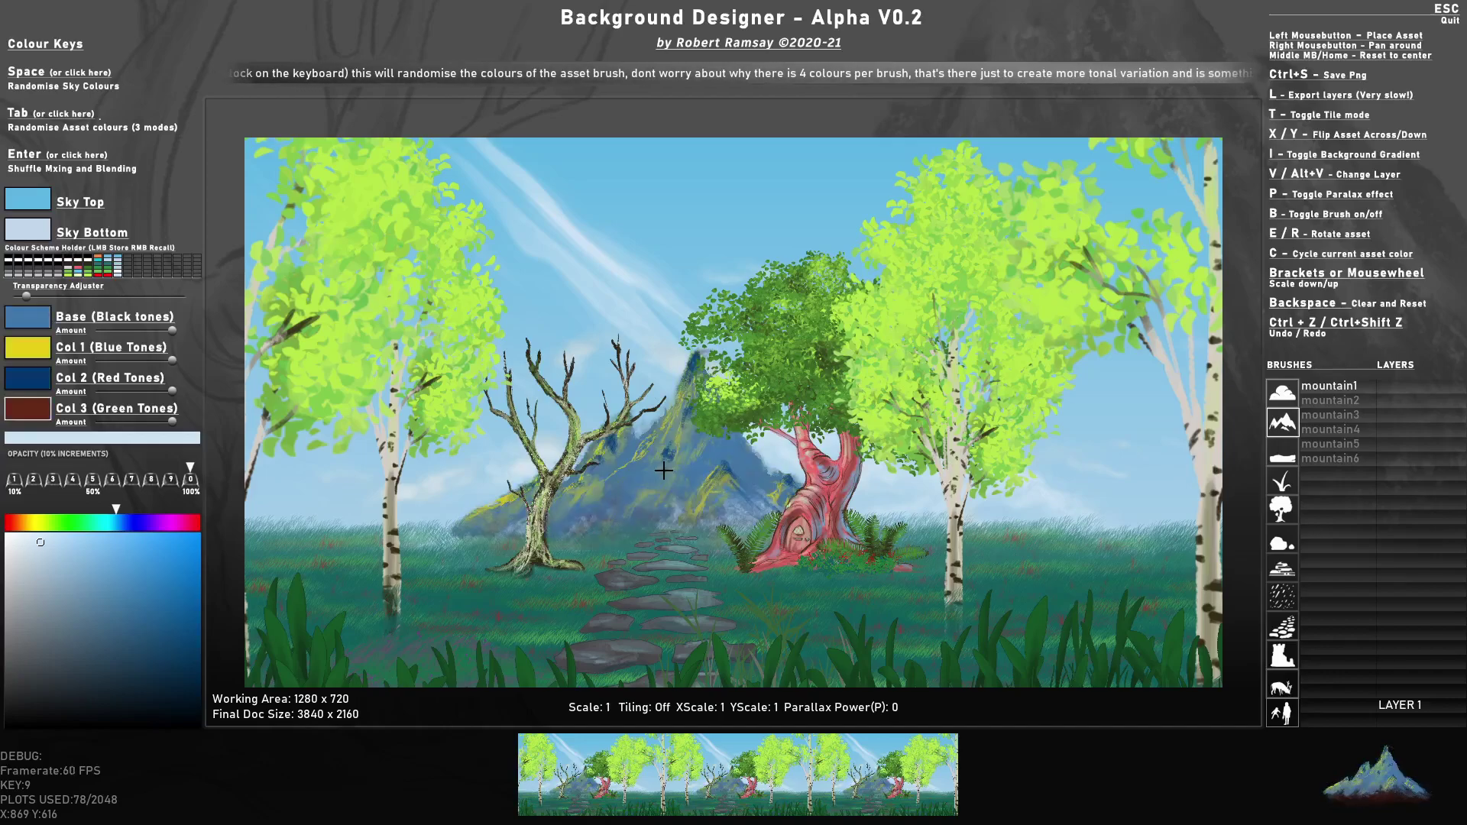
- Set Col 2 to pale blue-white, Col 1 to mint green, and Col 3 near-white
mouse_move(161, 379)
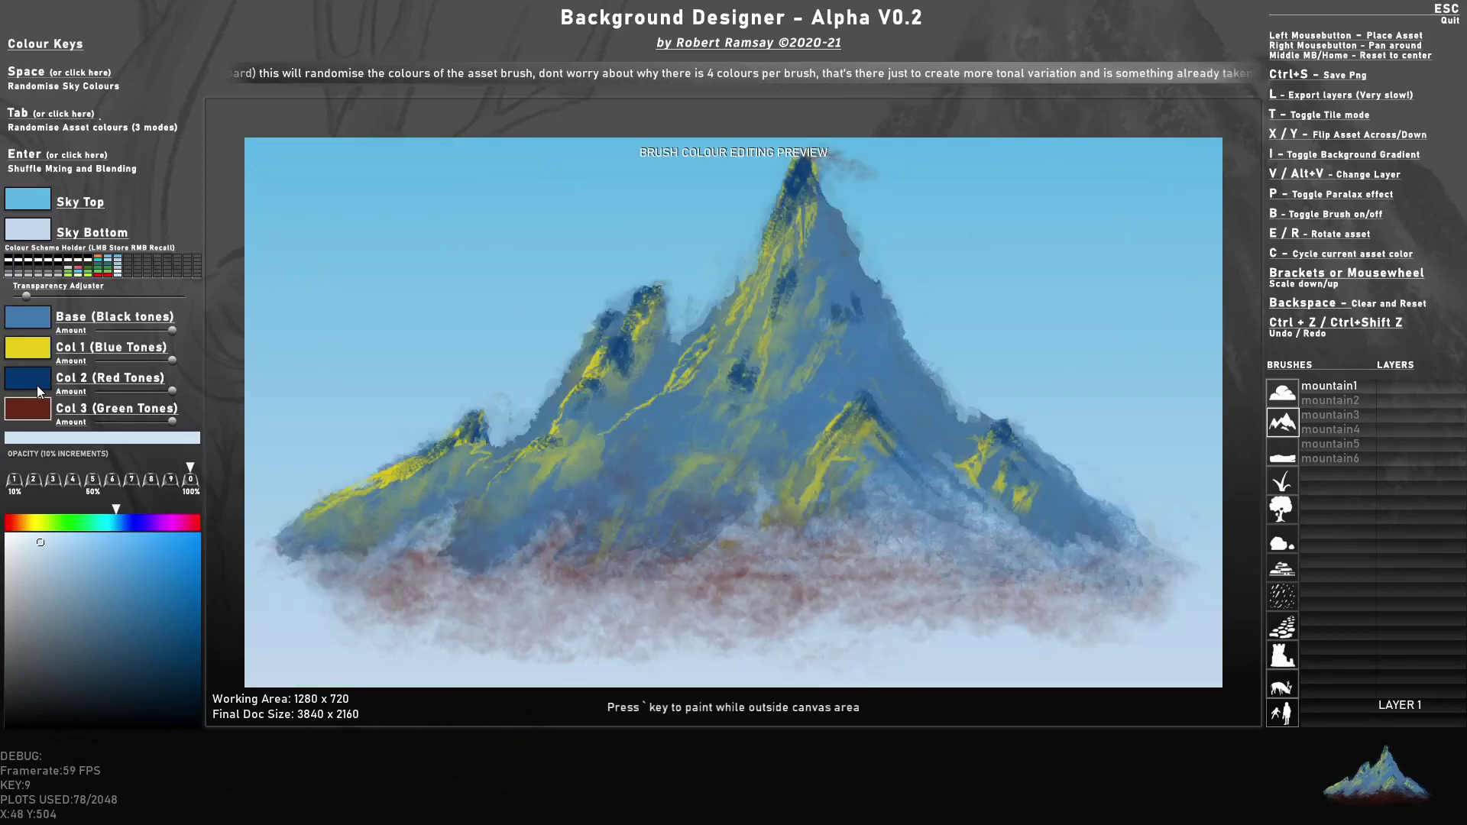
left_click(54, 557)
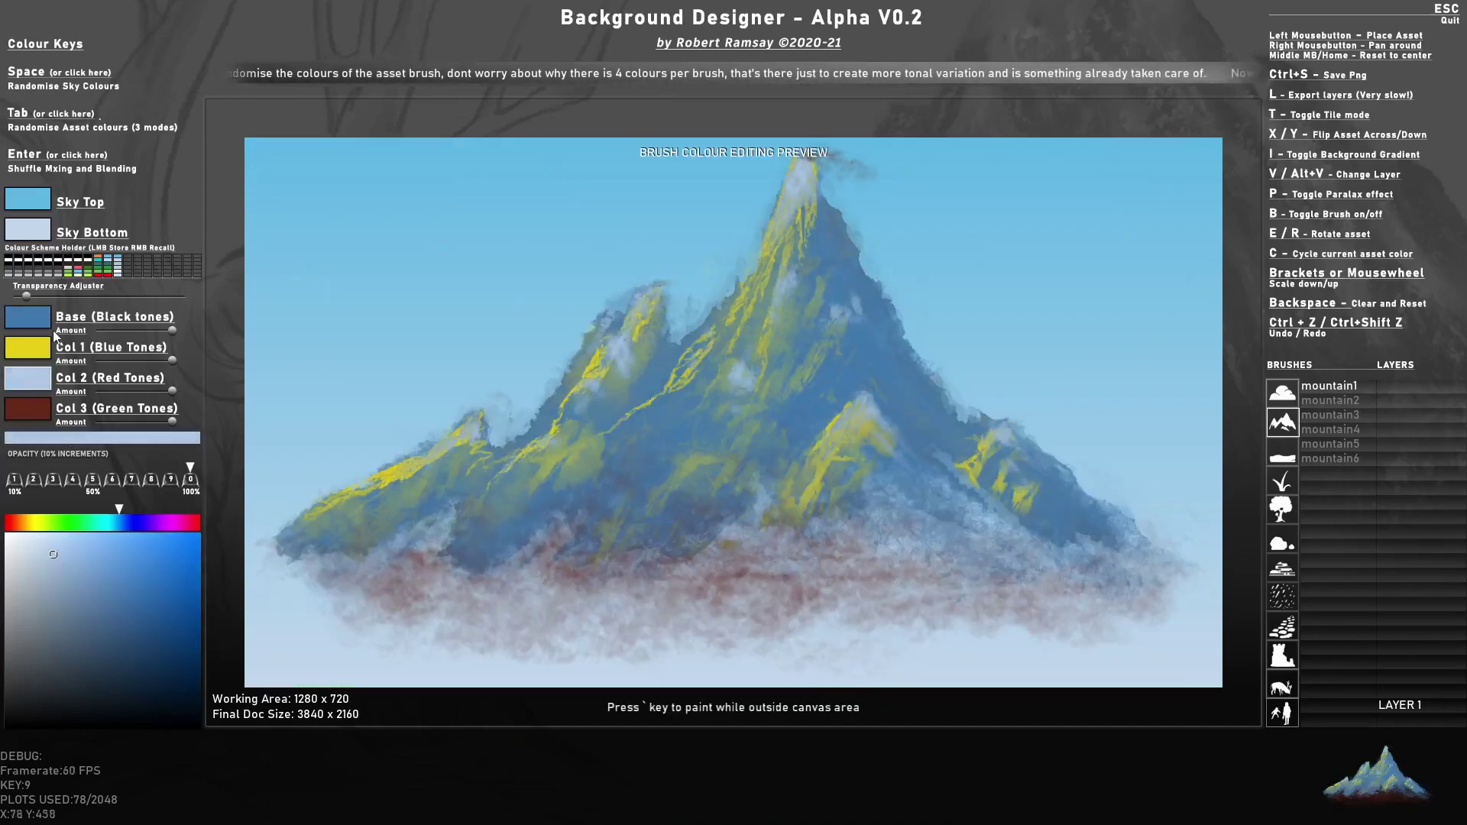
left_click(29, 356)
left_click_drag(76, 521, 91, 522)
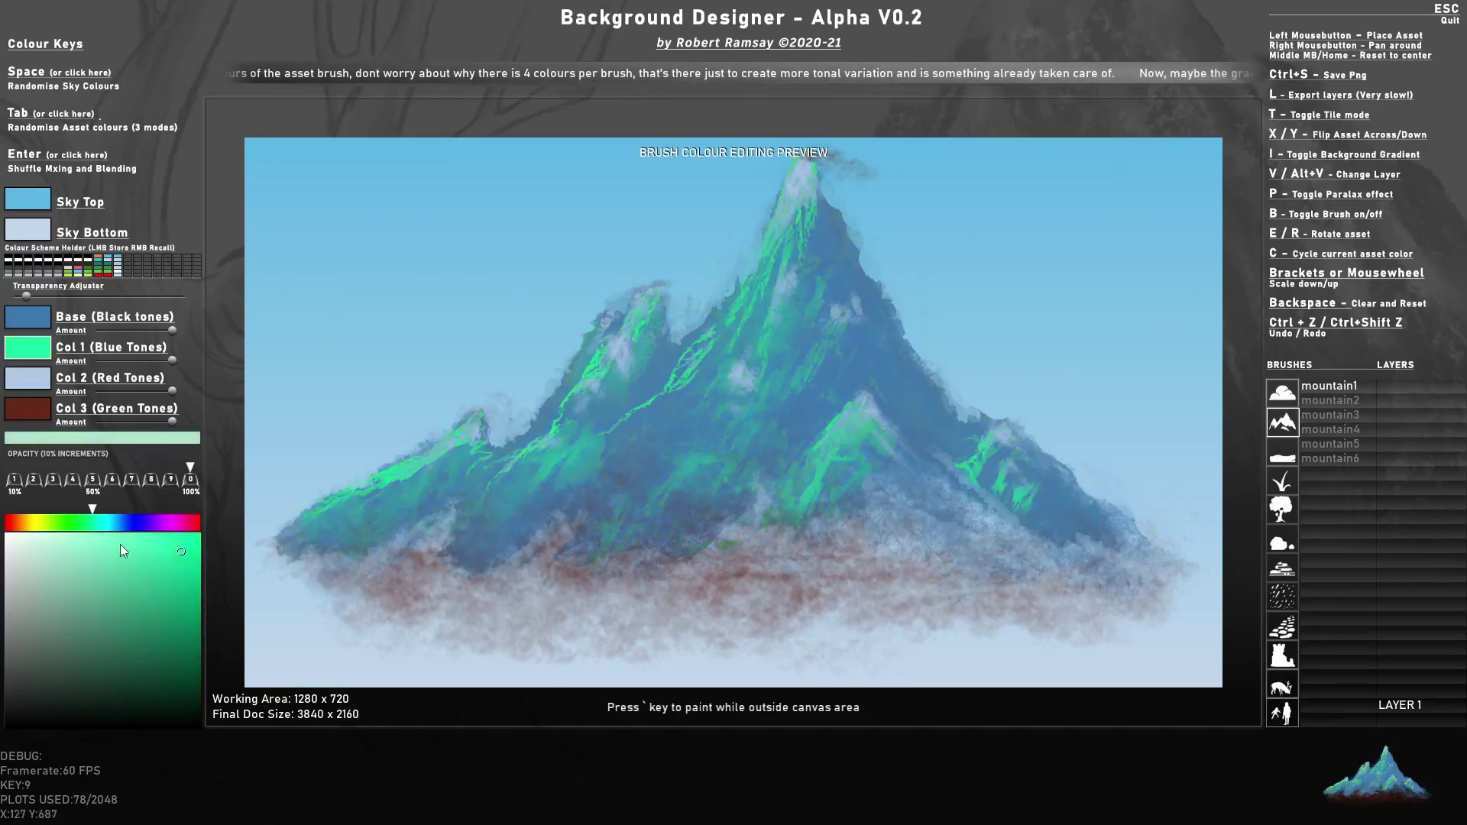
left_click(90, 547)
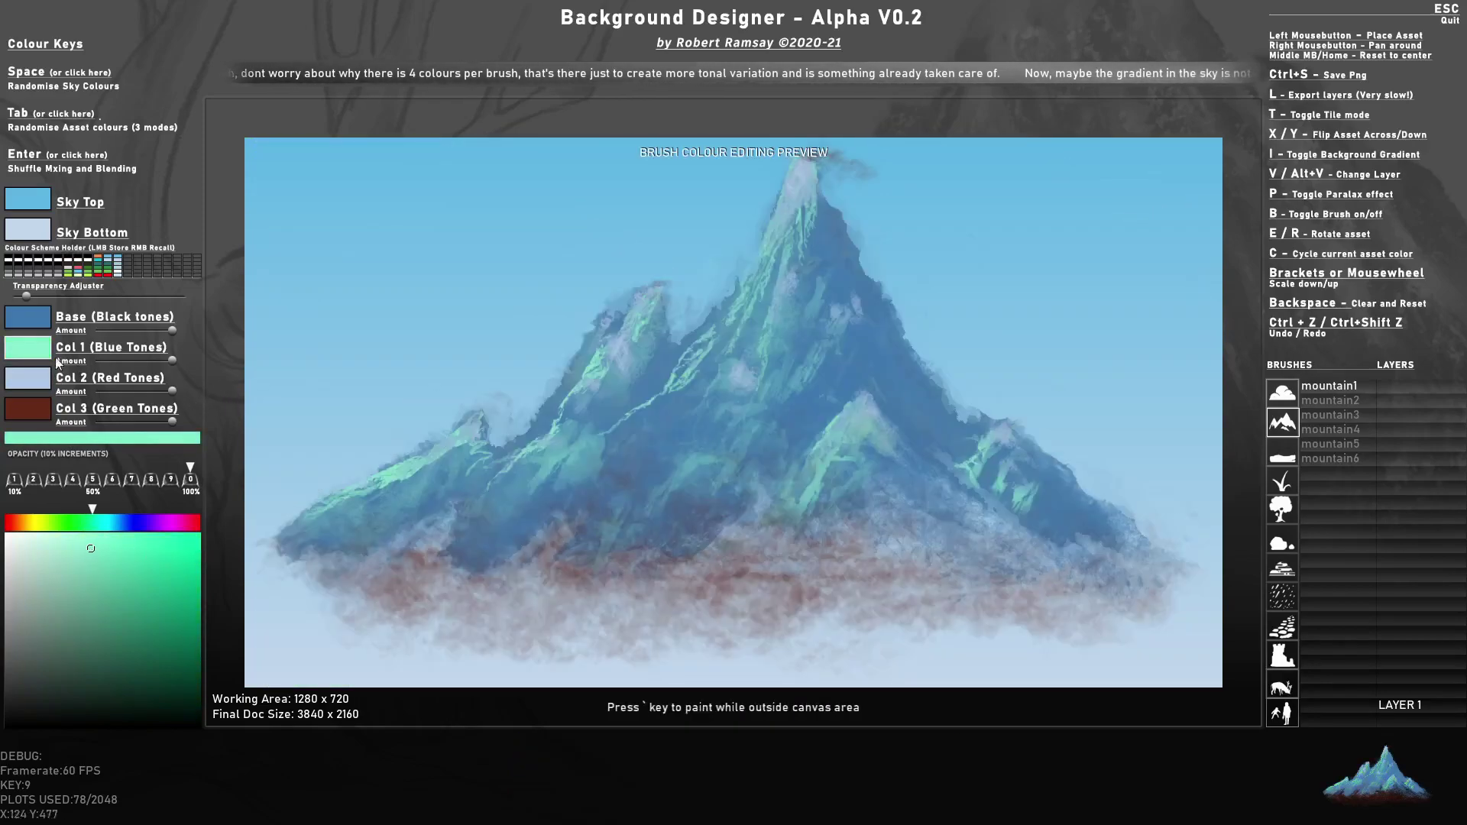
left_click(36, 410)
left_click(9, 543)
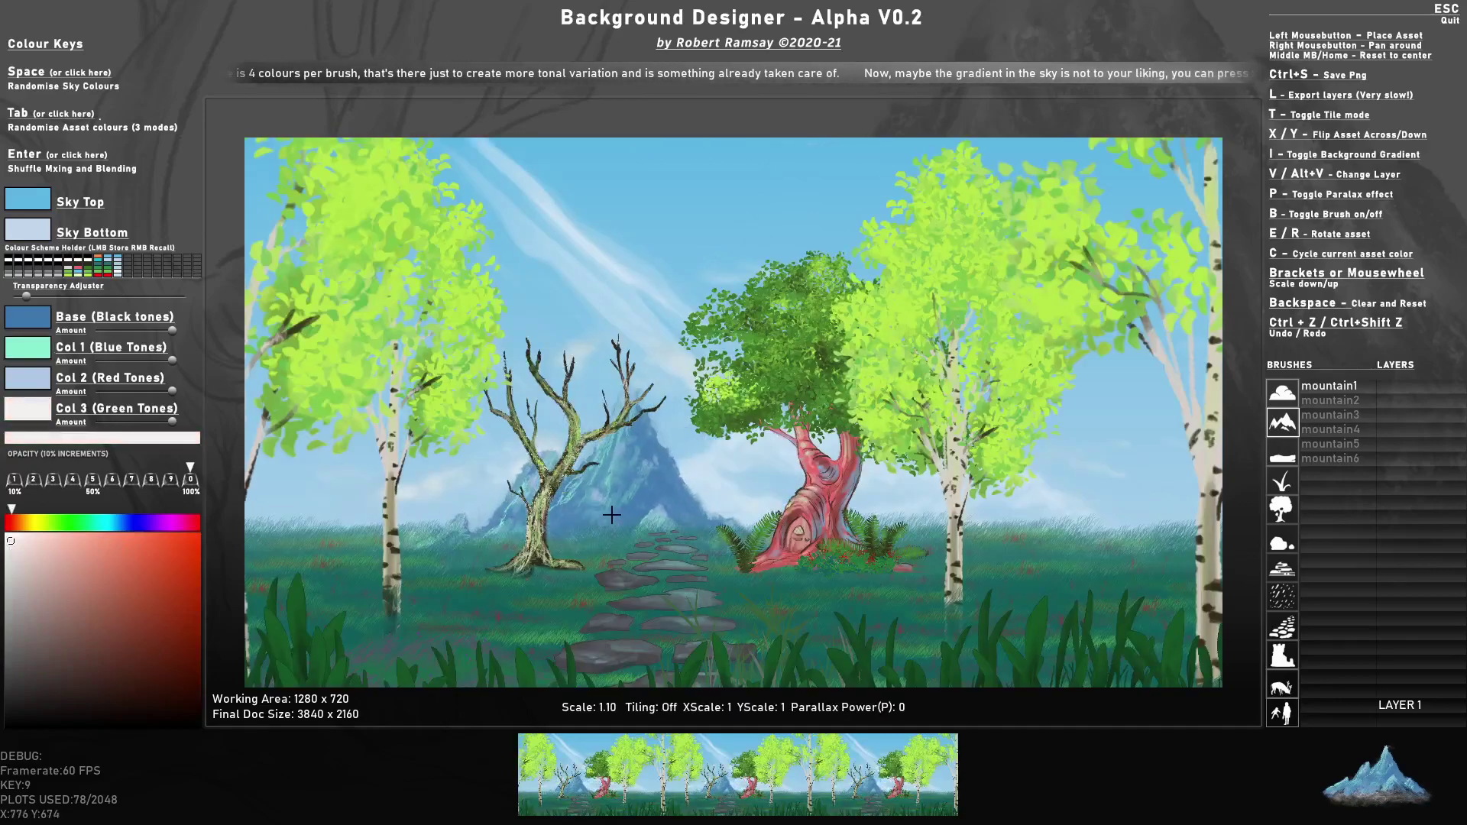
- Lower brush opacity to about 70% and place mountains behind the central and right trees
key("8")
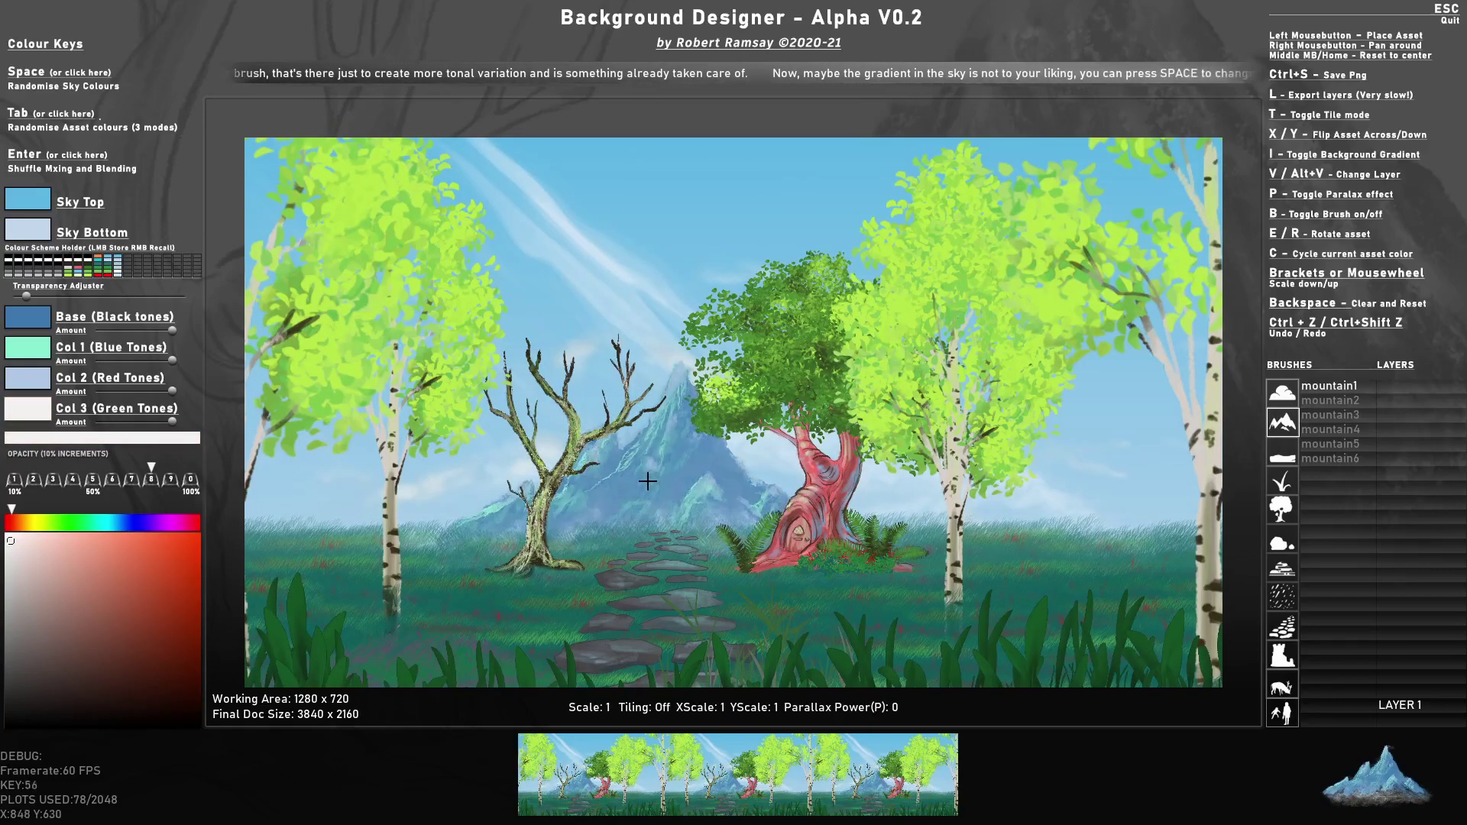
key("7")
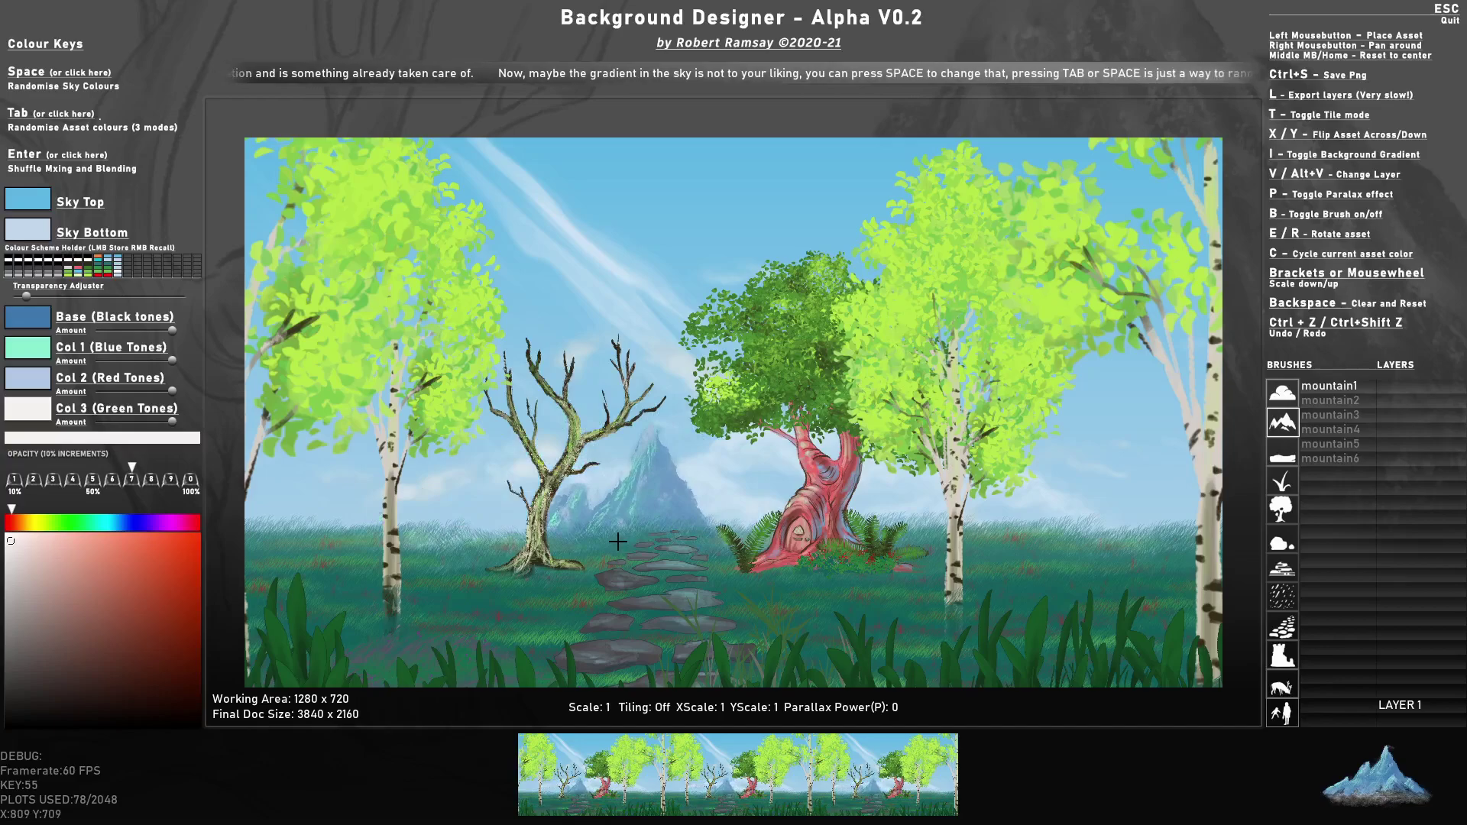
left_click(615, 534)
left_click(1336, 401)
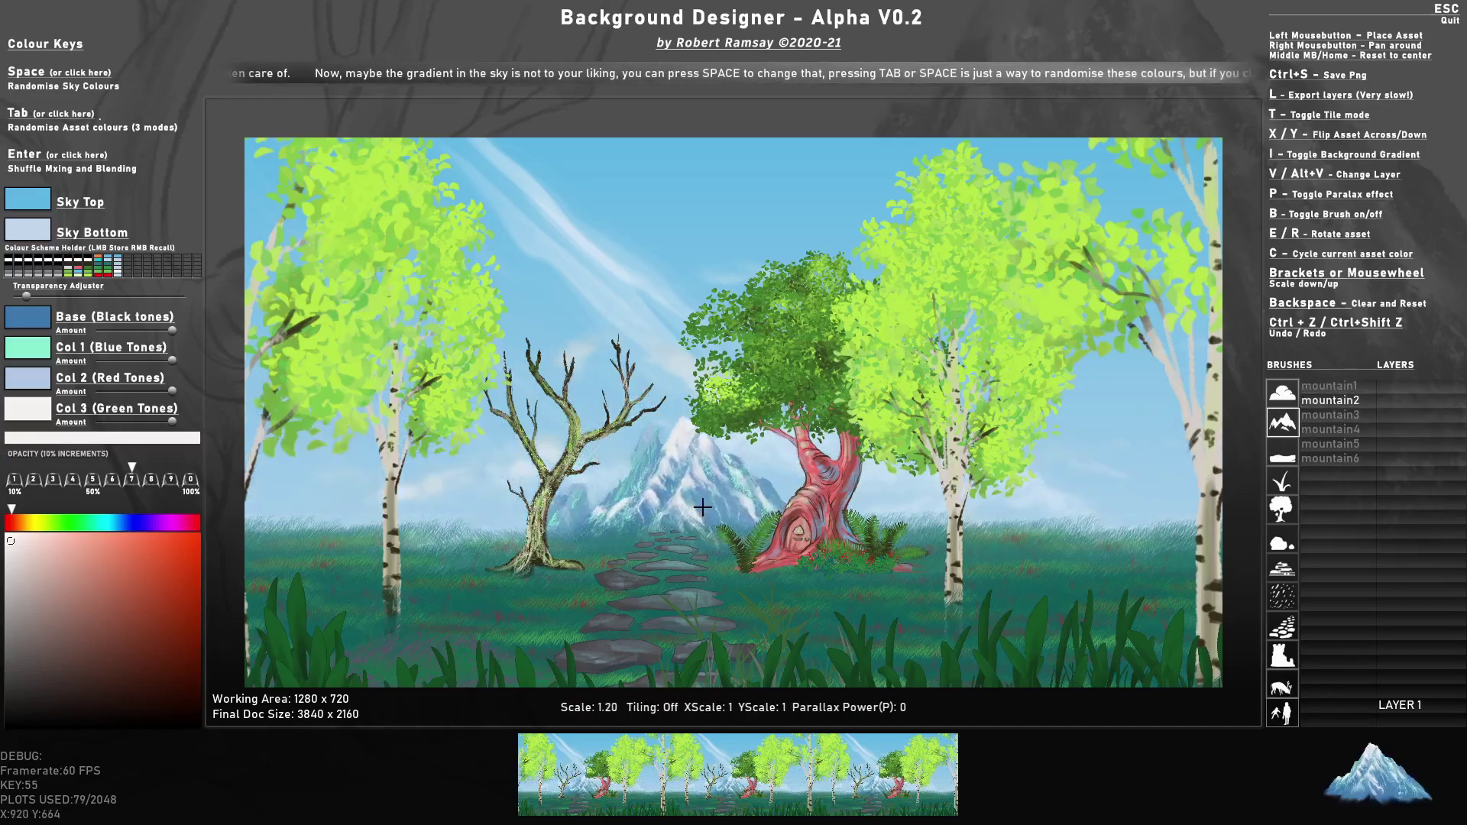
scroll(703, 508, "up", 3)
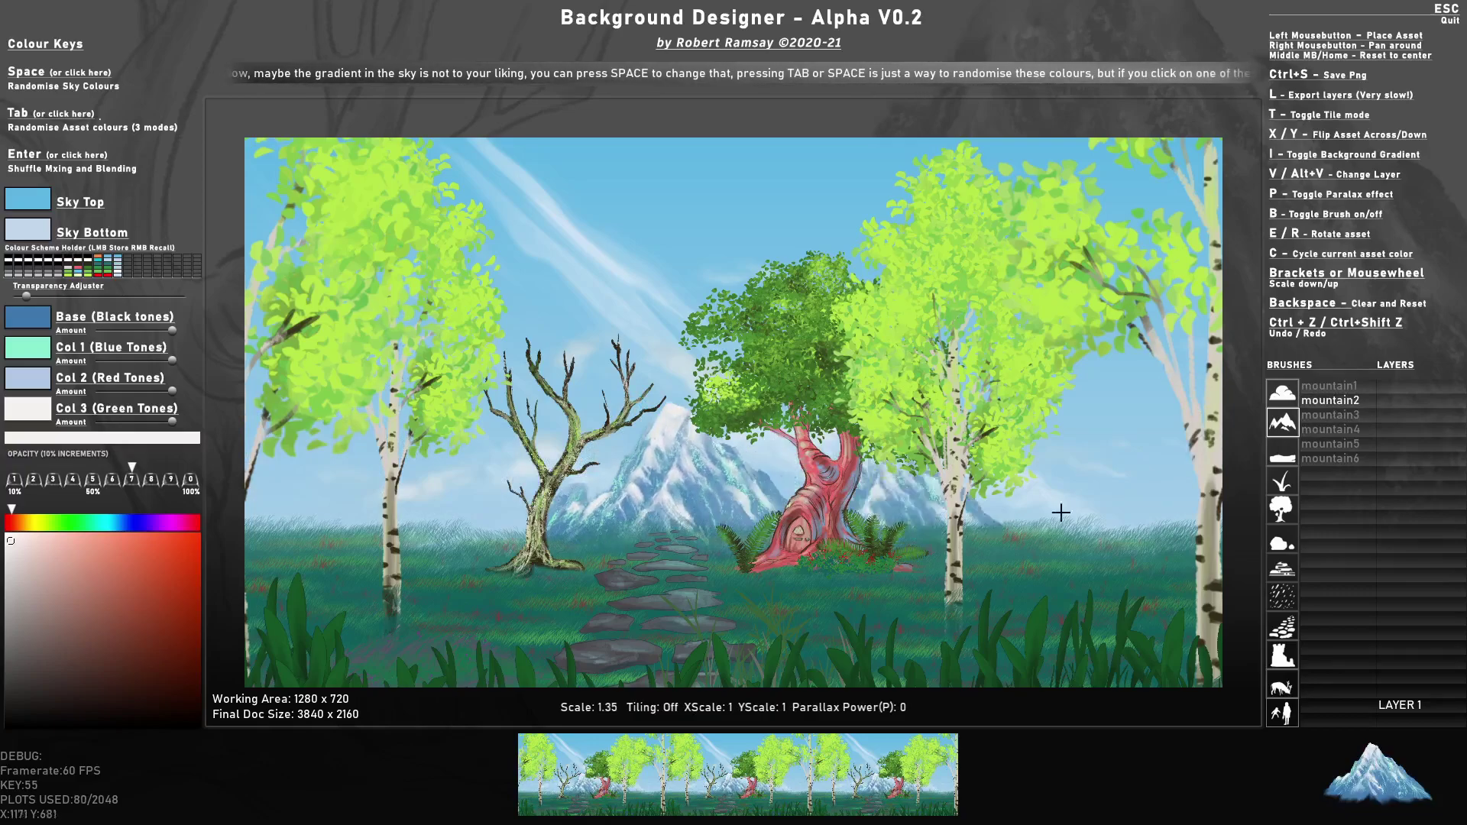
left_click(1346, 419)
left_click(1022, 497)
scroll(1066, 531, "down", 2)
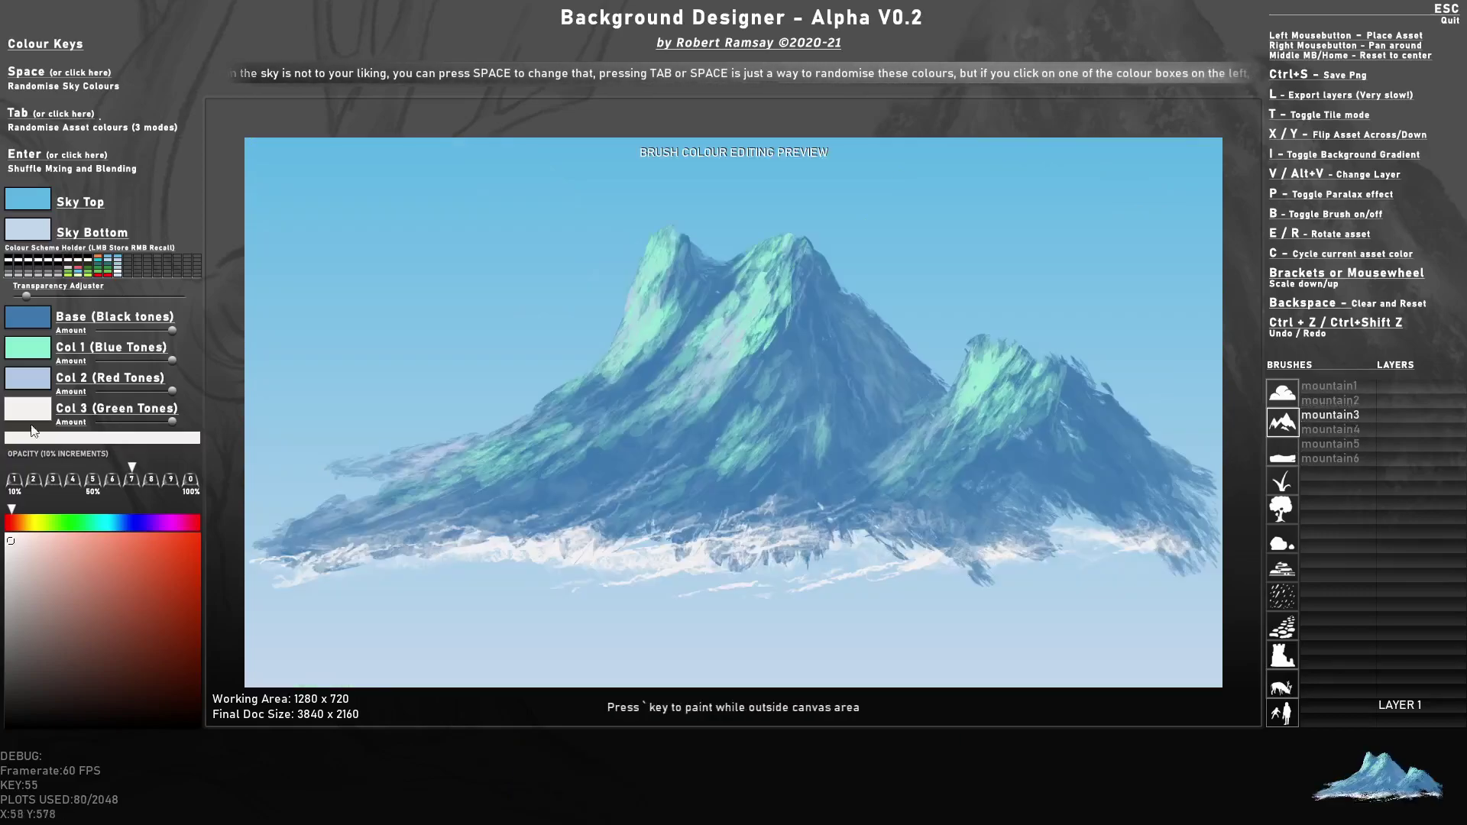
- Make Col 1 a paler green and place another mountain on the right
left_click(26, 349)
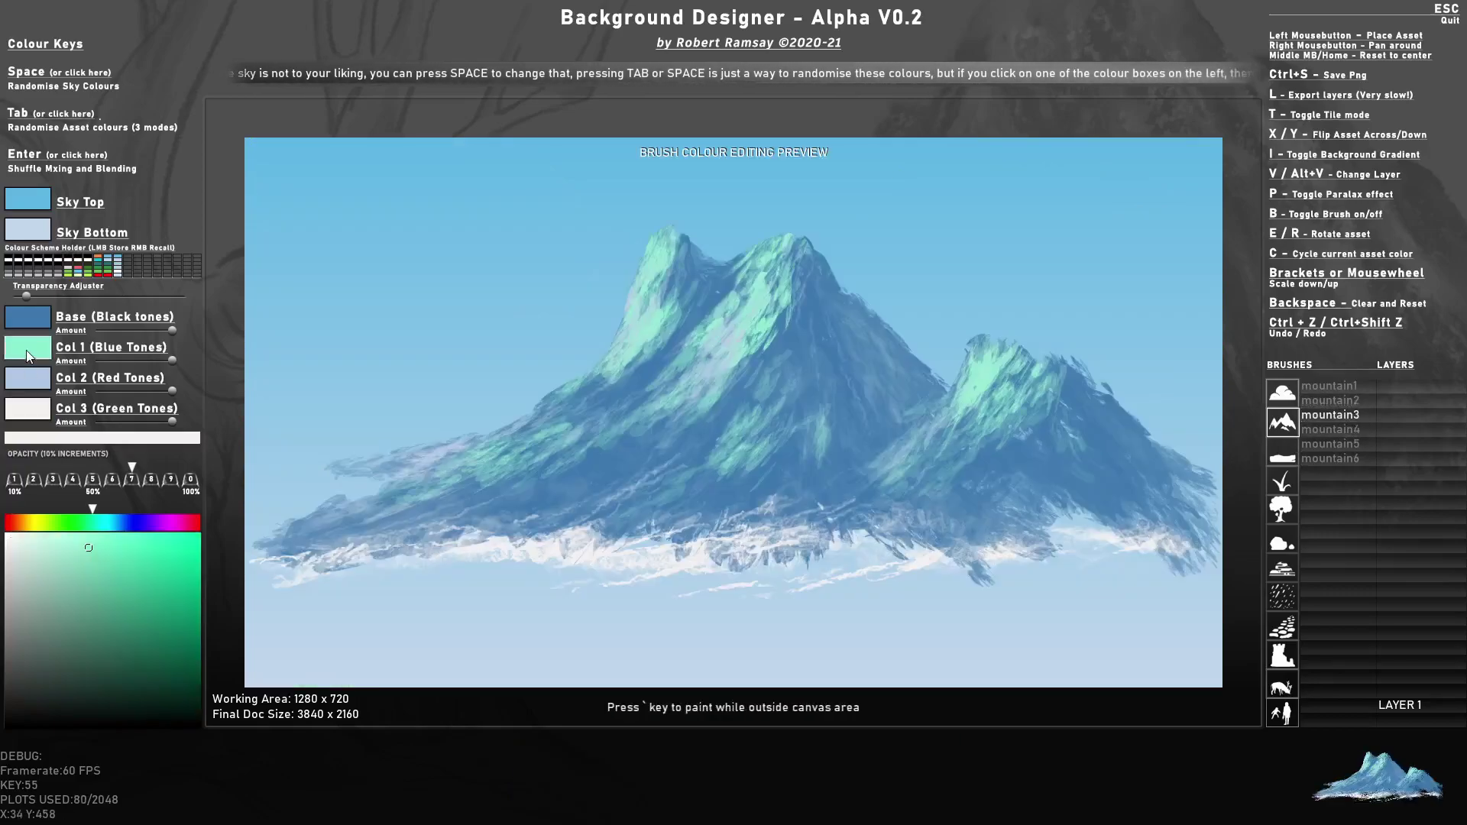
left_click(35, 549)
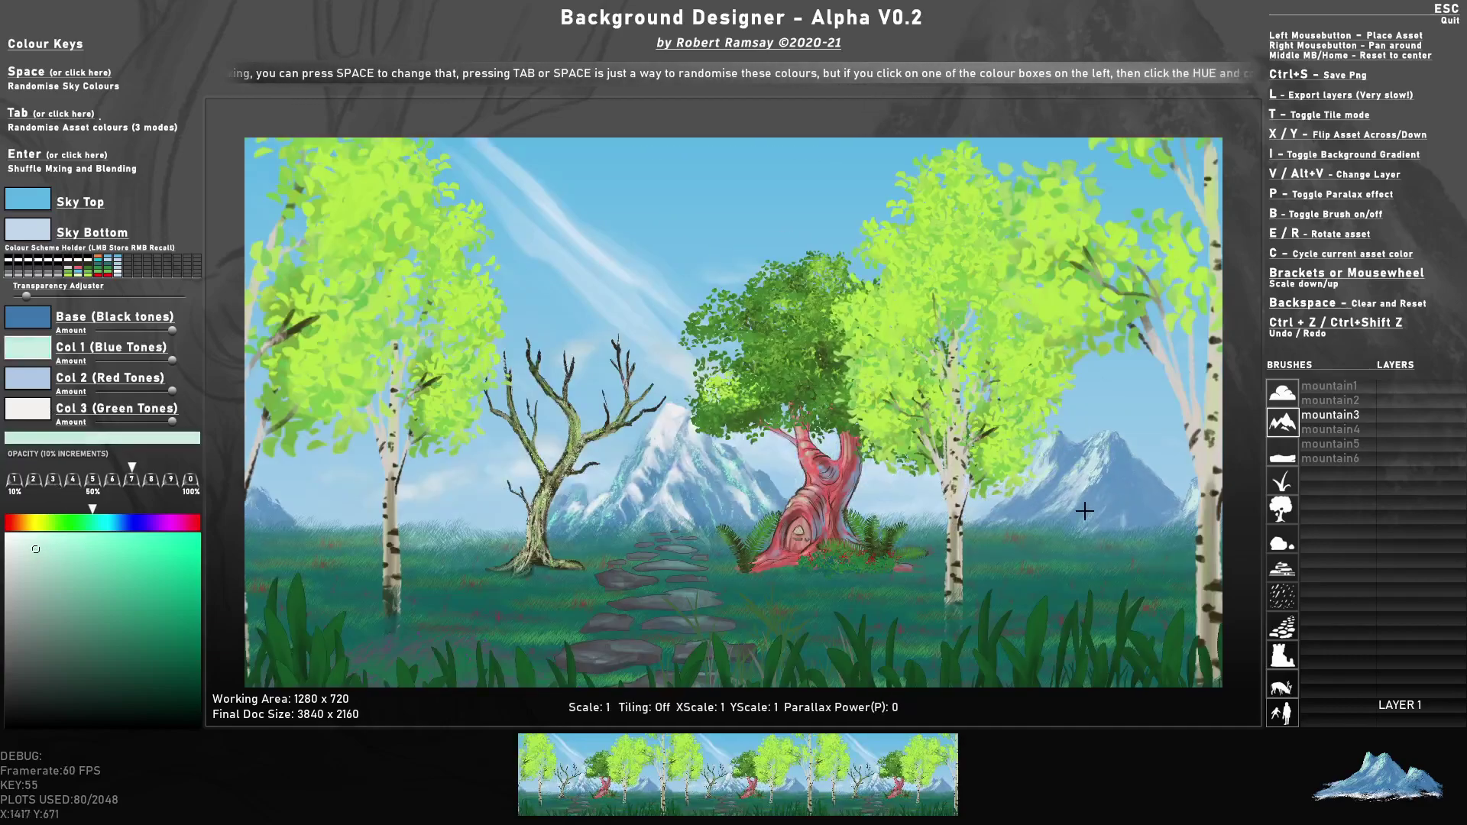
left_click(1092, 509)
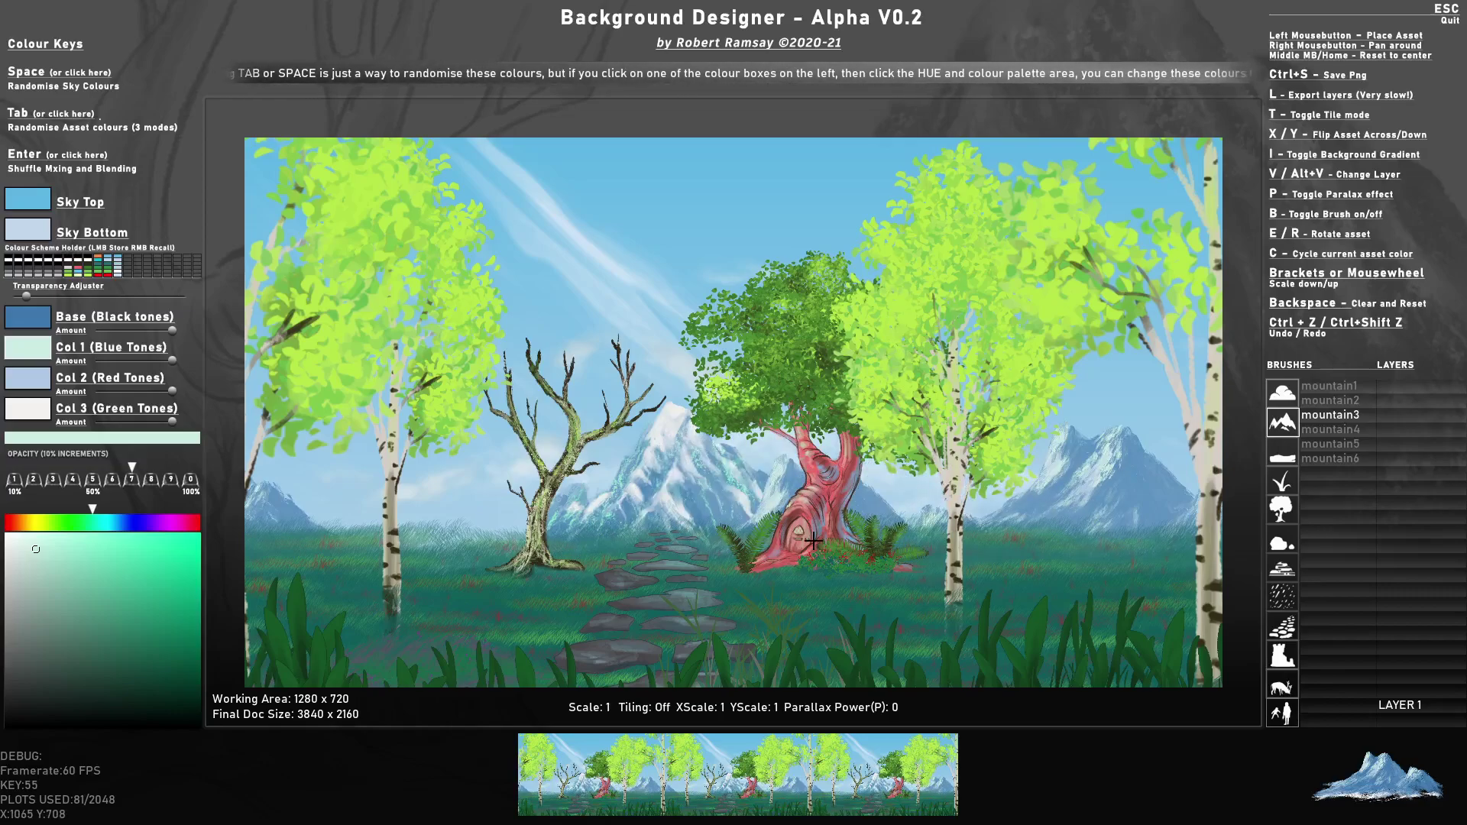
key("p")
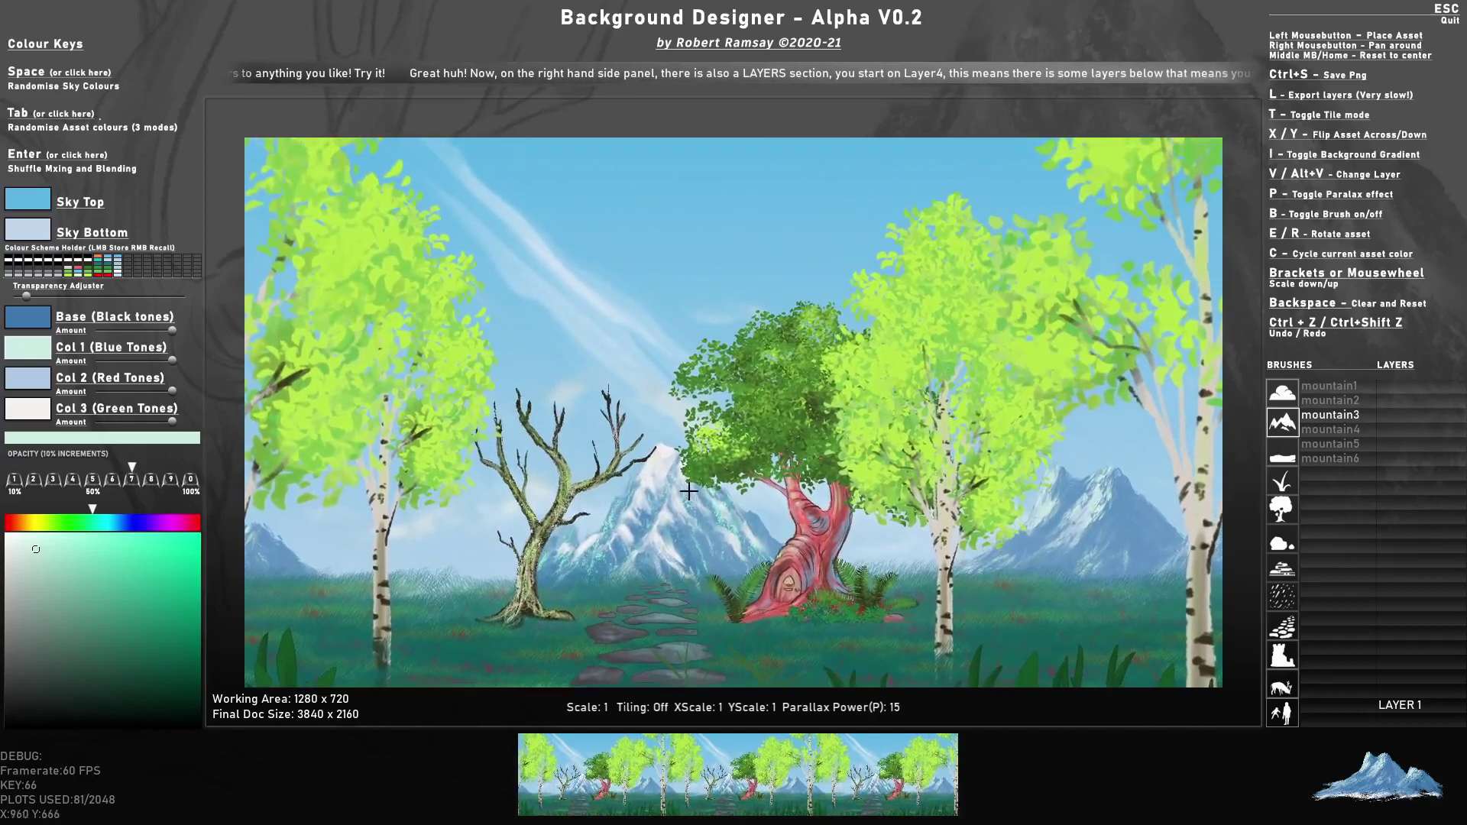
- Turn off the parallax preview and save the background as 'test1' PNG
key("p")
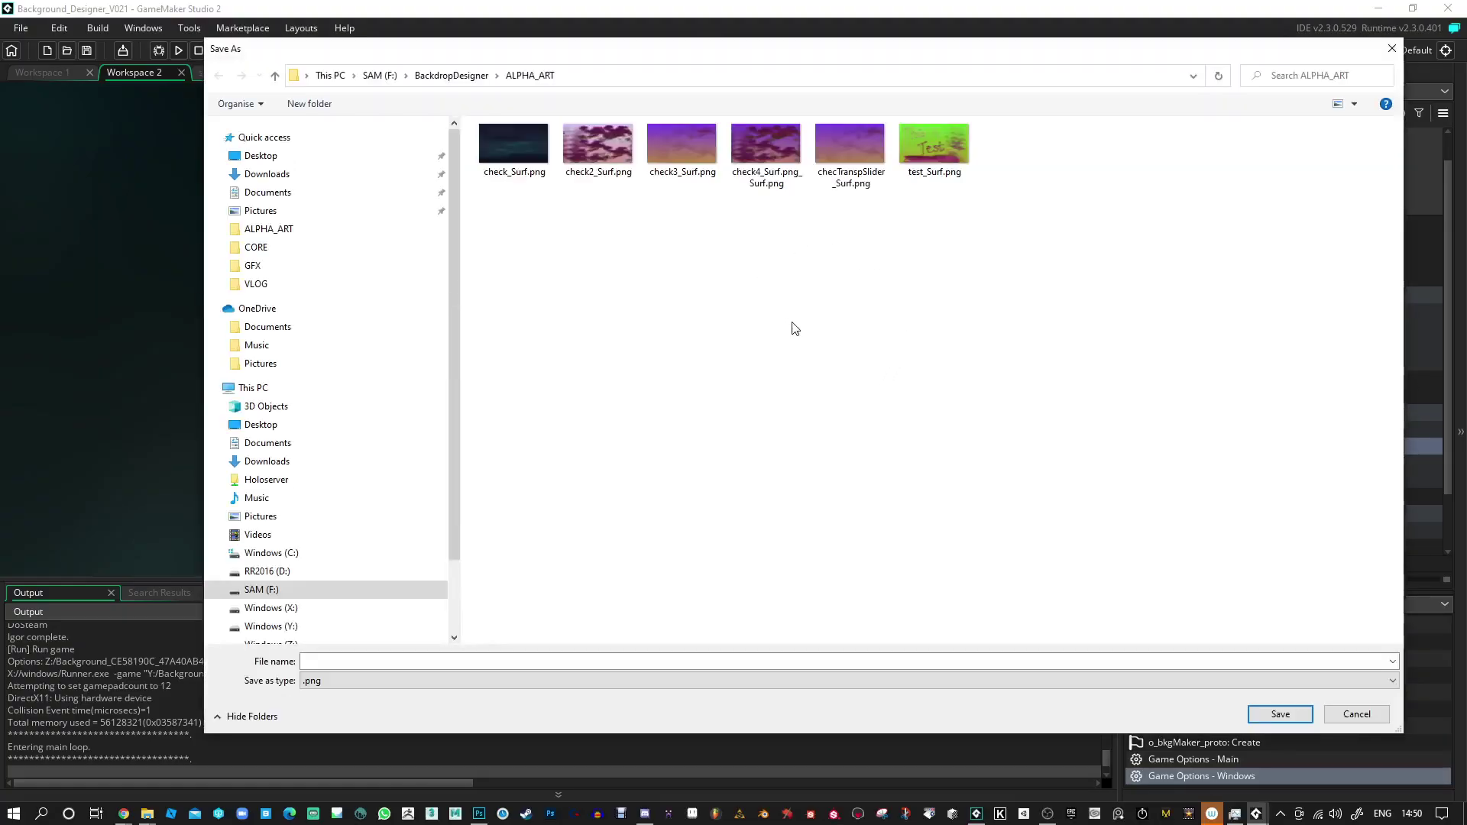
left_click(359, 662)
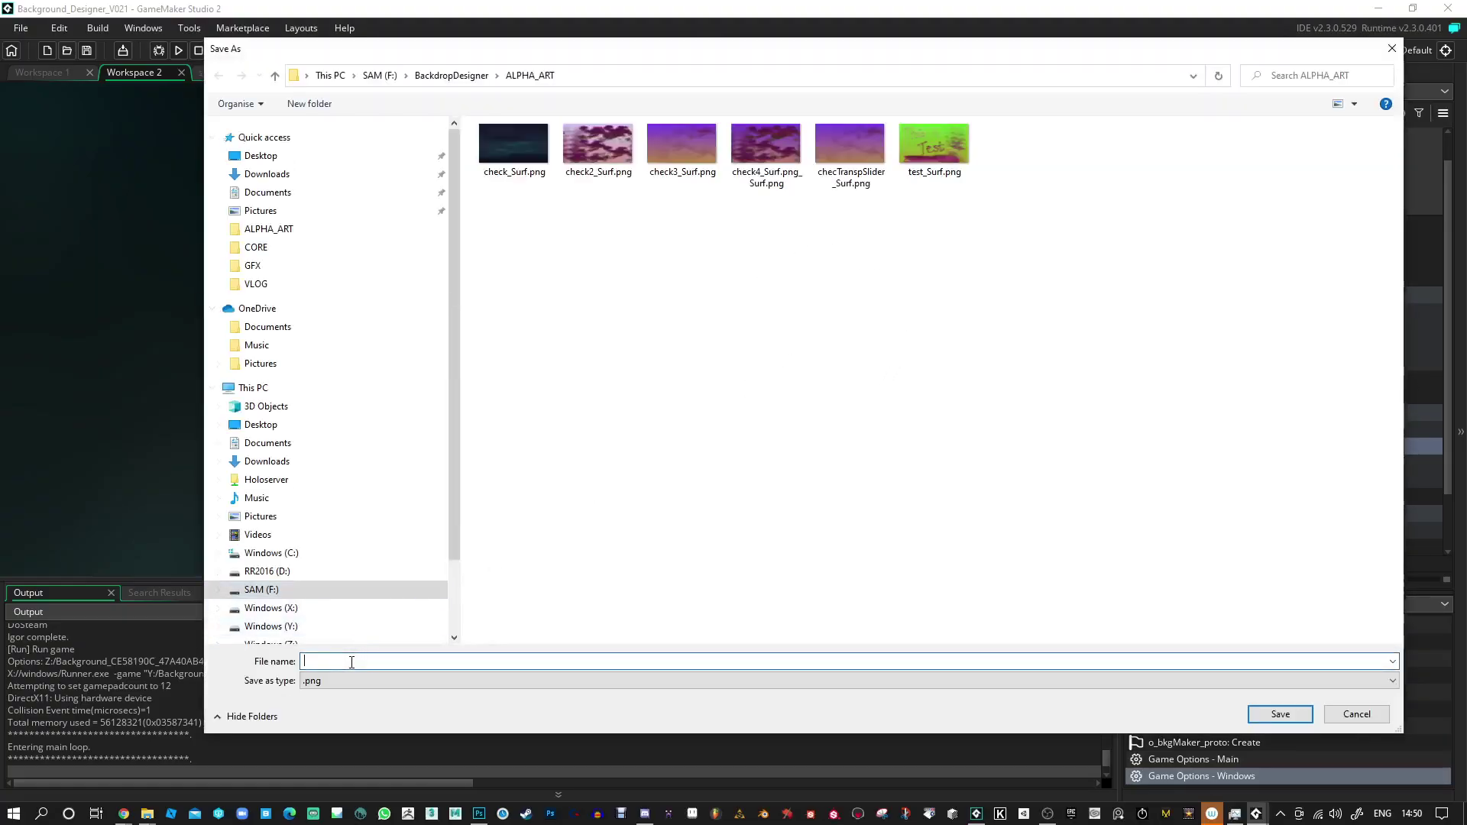
type("test1")
key("Return")
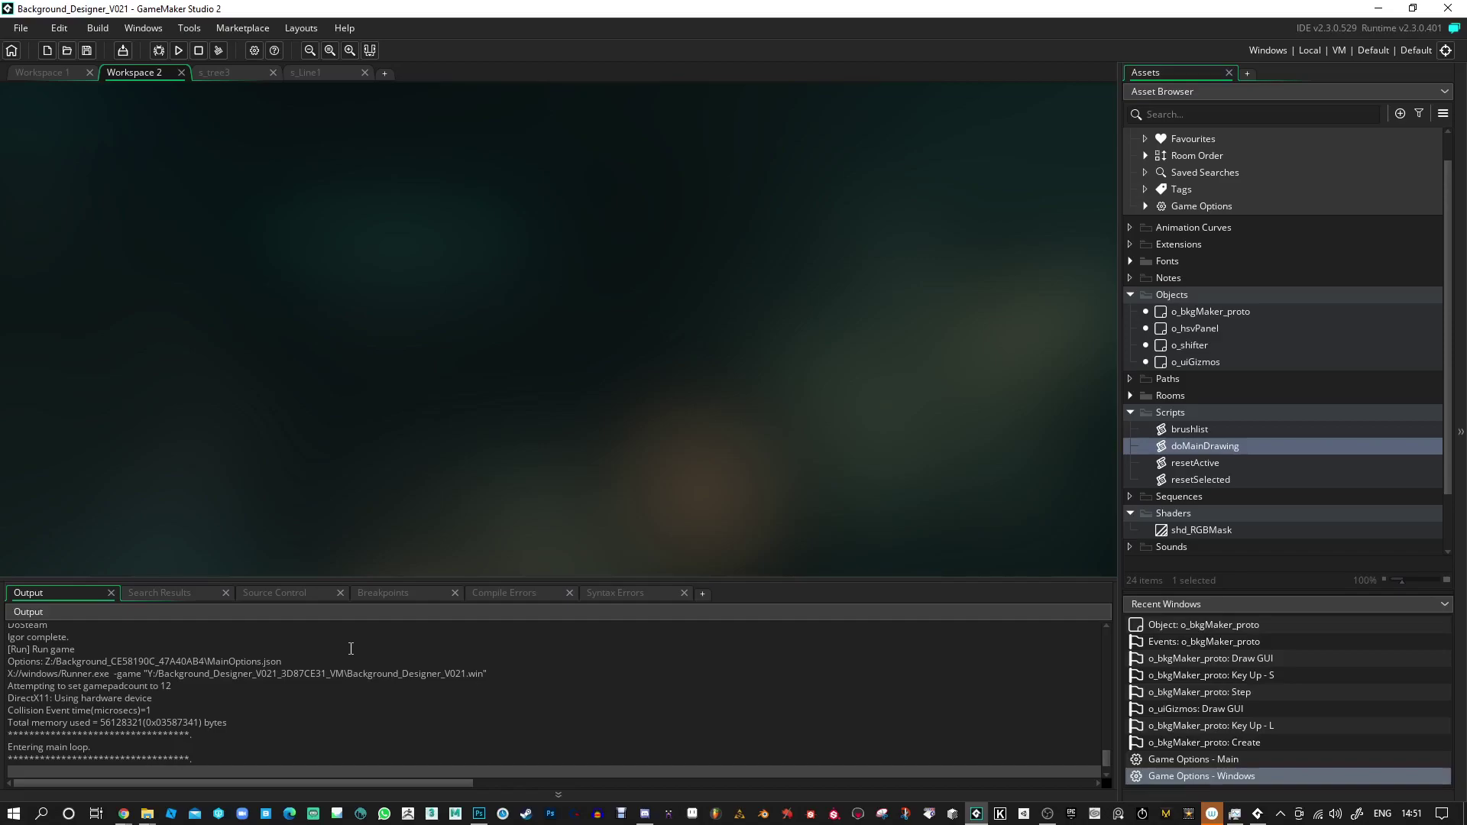
- Open test1_Surf.png in Photoshop, zoom the view slightly, and bring up the Filter menu
left_click(479, 813)
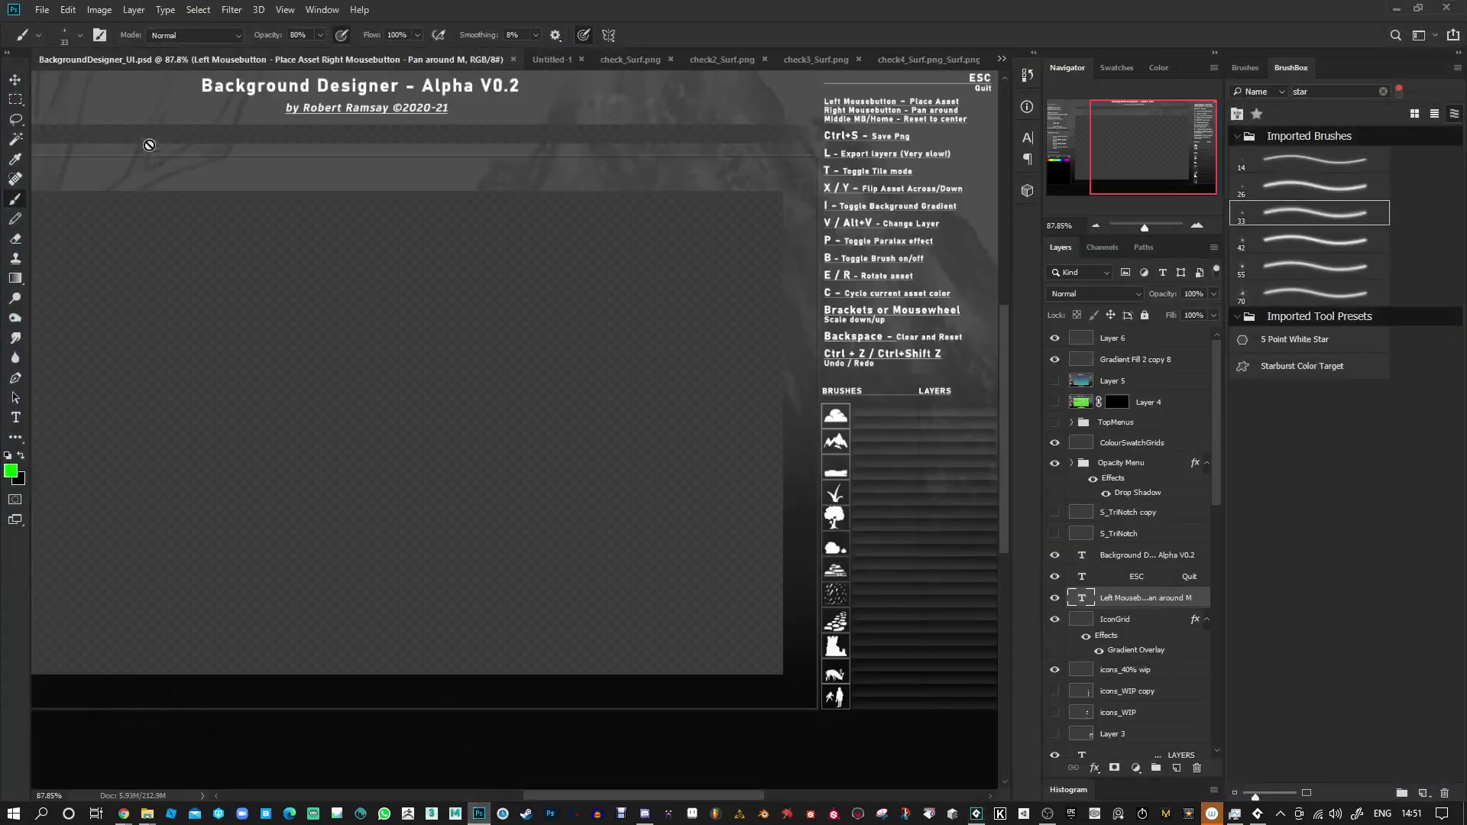
left_click(42, 10)
left_click(48, 43)
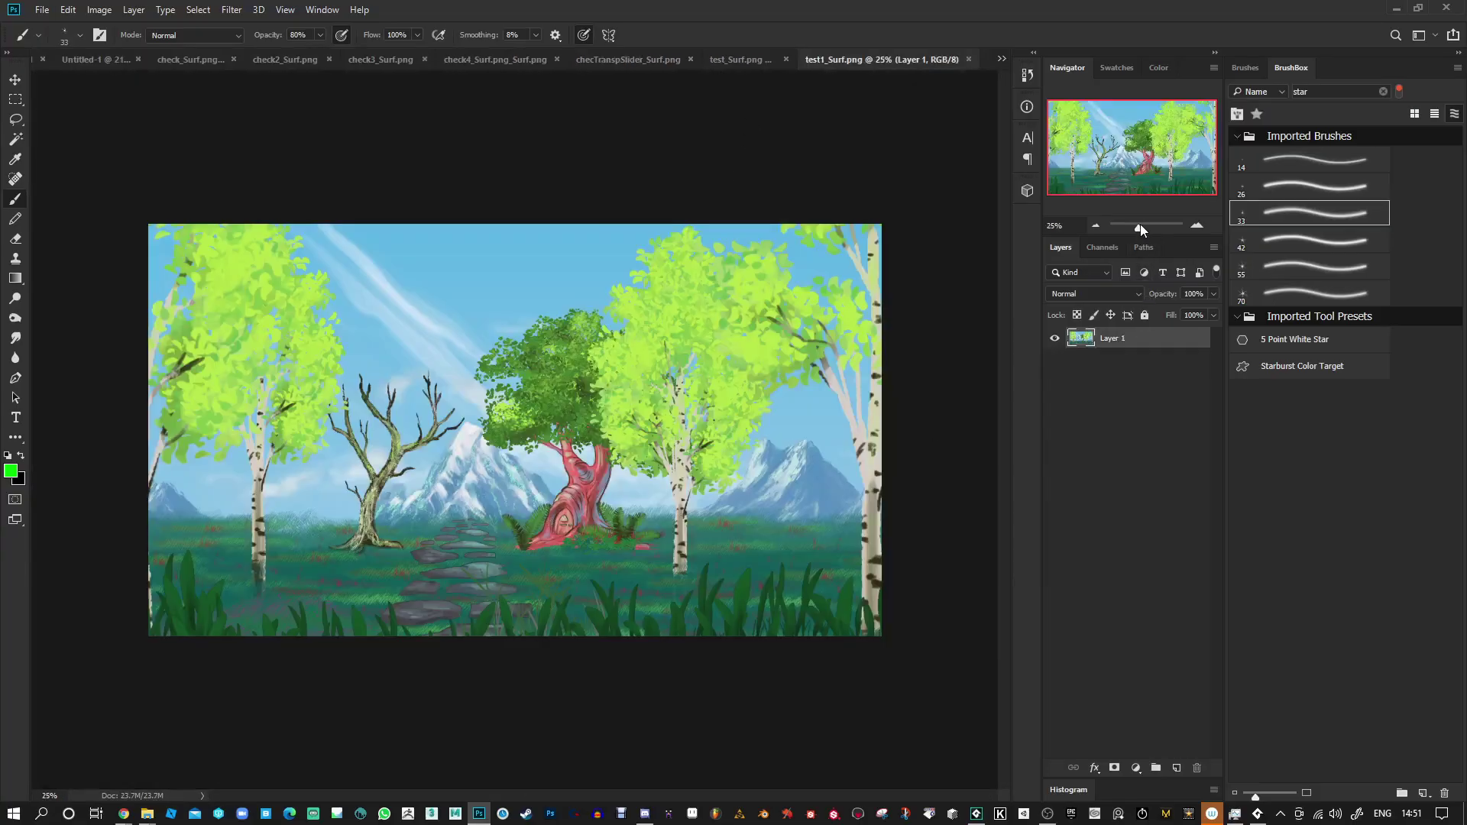
mouse_move(1137, 227)
left_mouse_down()
mouse_move(1152, 229)
mouse_move(1140, 229)
left_mouse_up()
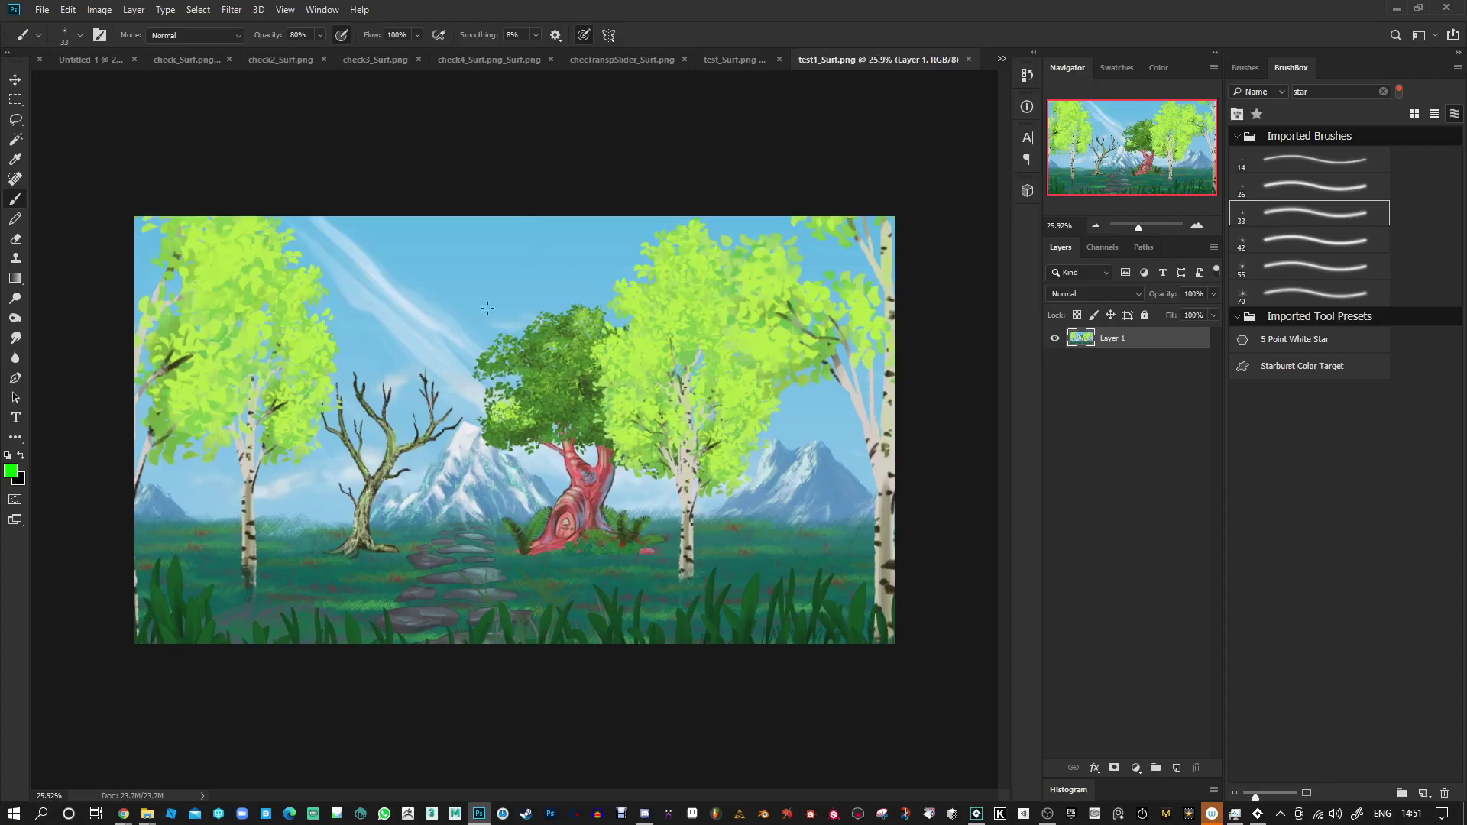
left_click(231, 10)
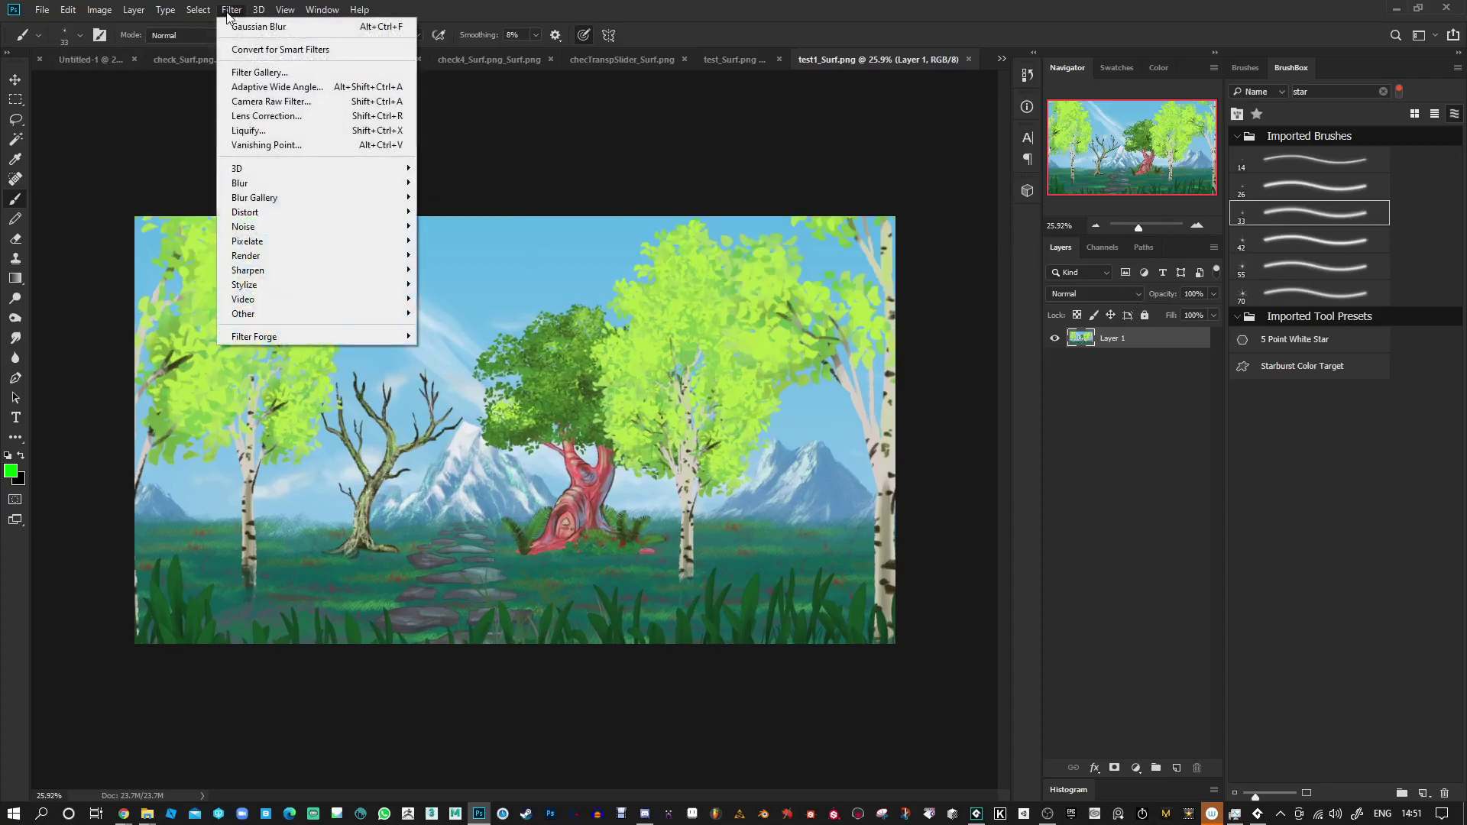
- Apply a horizontal wrap-around Offset to test tiling, then return to GameMaker Studio 2
mouse_move(266, 313)
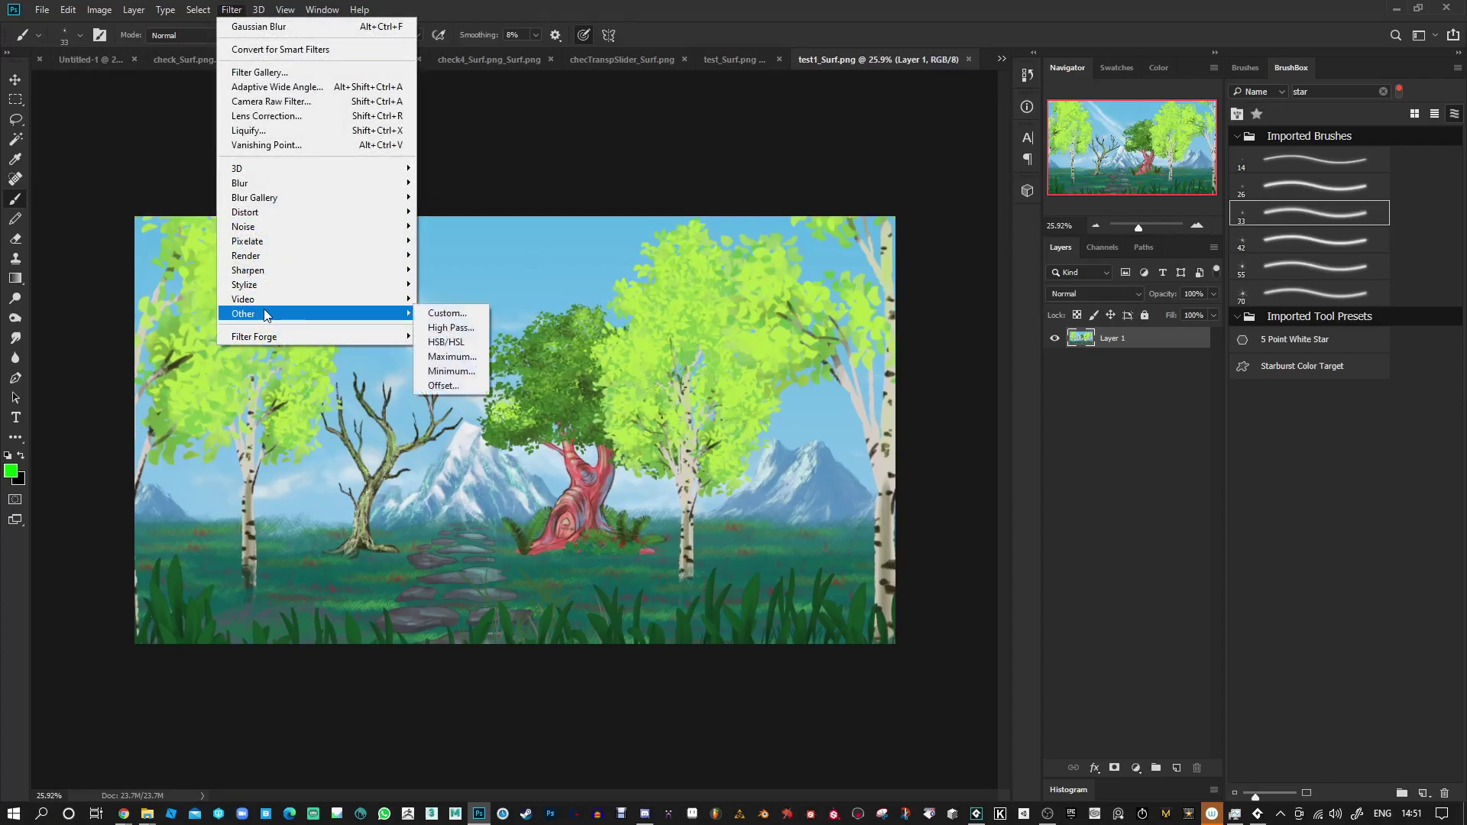
left_click(448, 386)
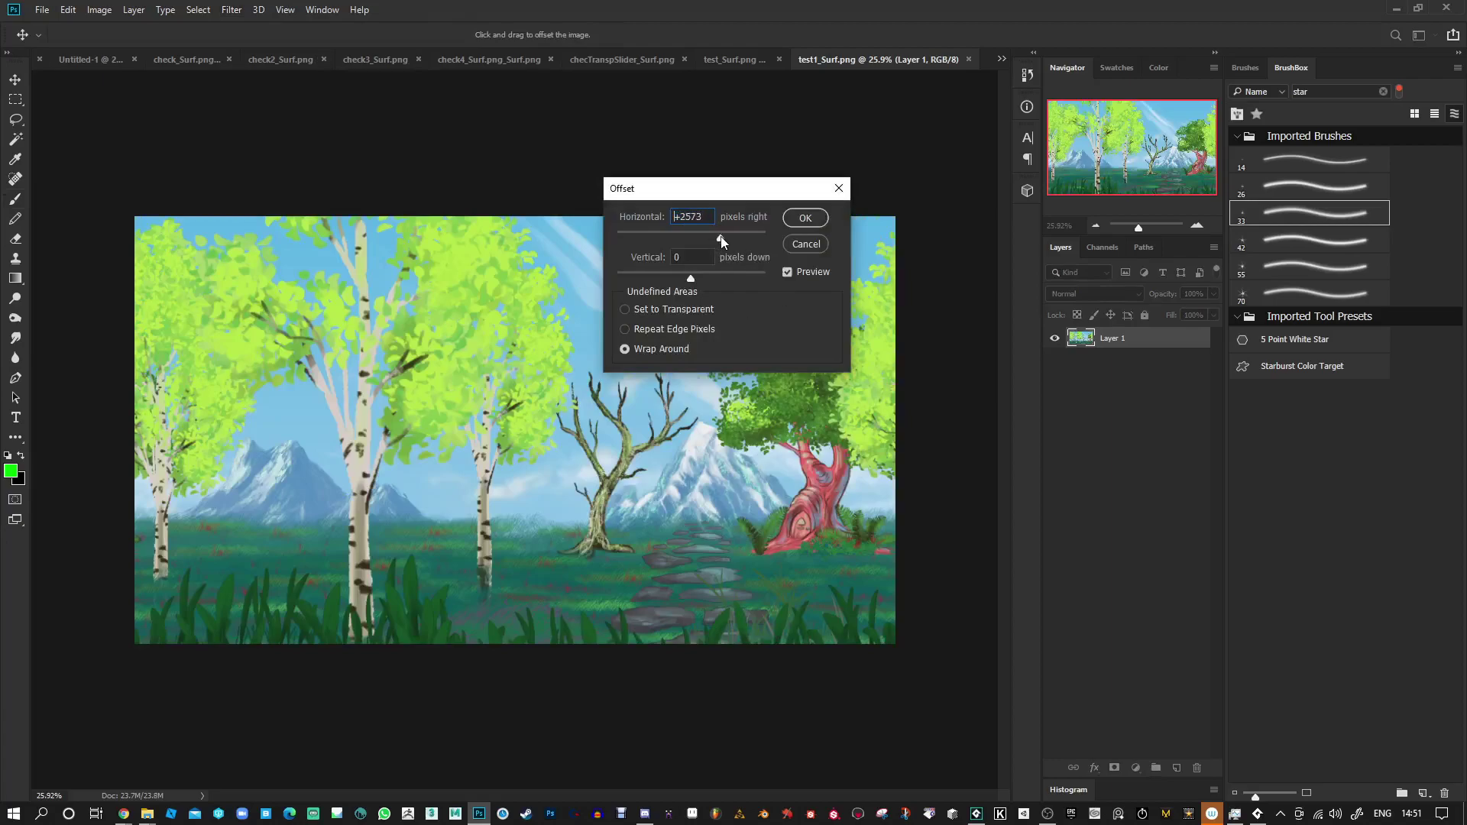
mouse_move(720, 236)
left_mouse_down()
mouse_move(750, 236)
mouse_move(645, 239)
left_mouse_up()
left_click(805, 218)
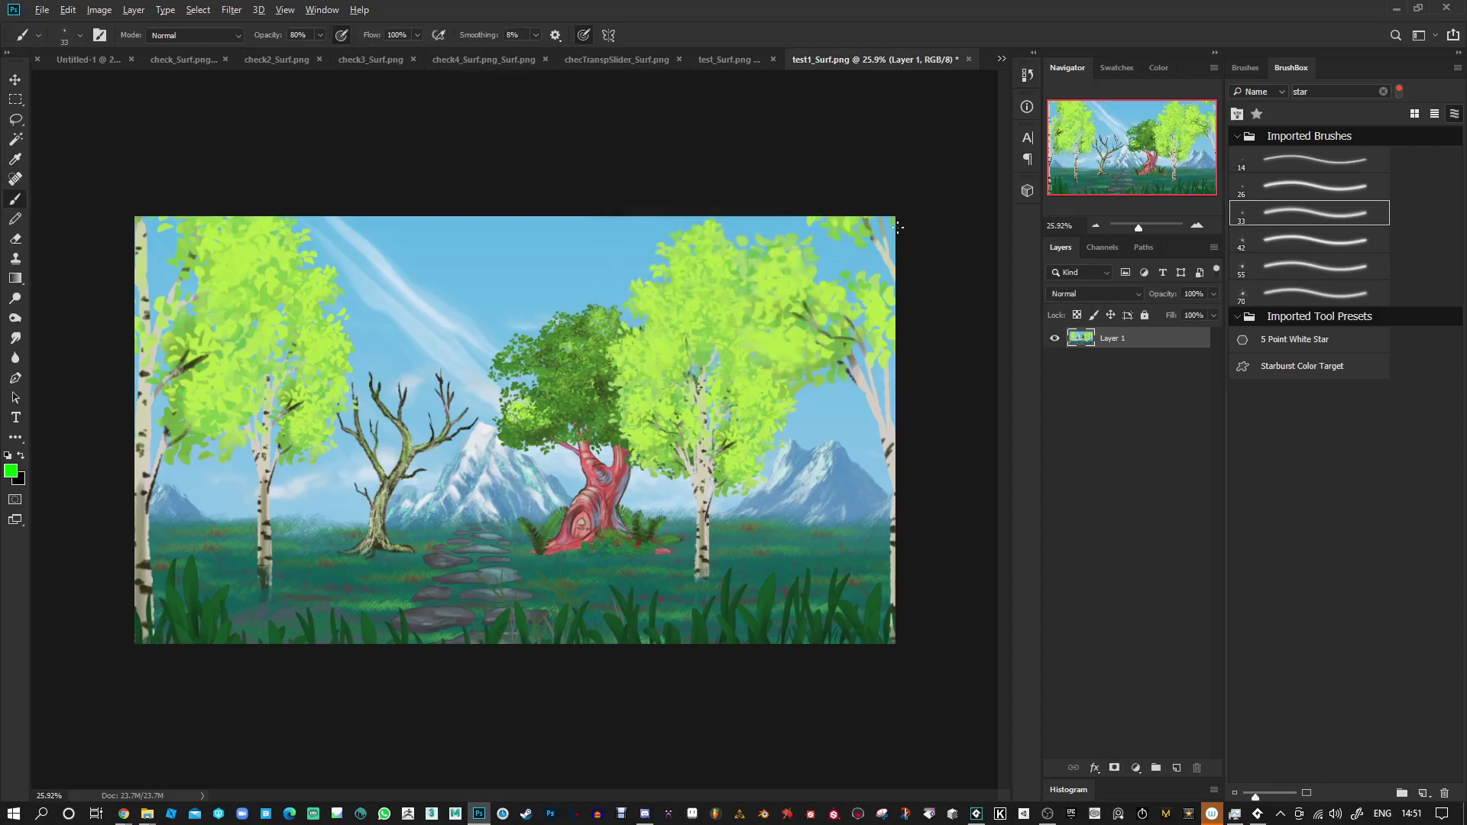
key("alt+Tab")
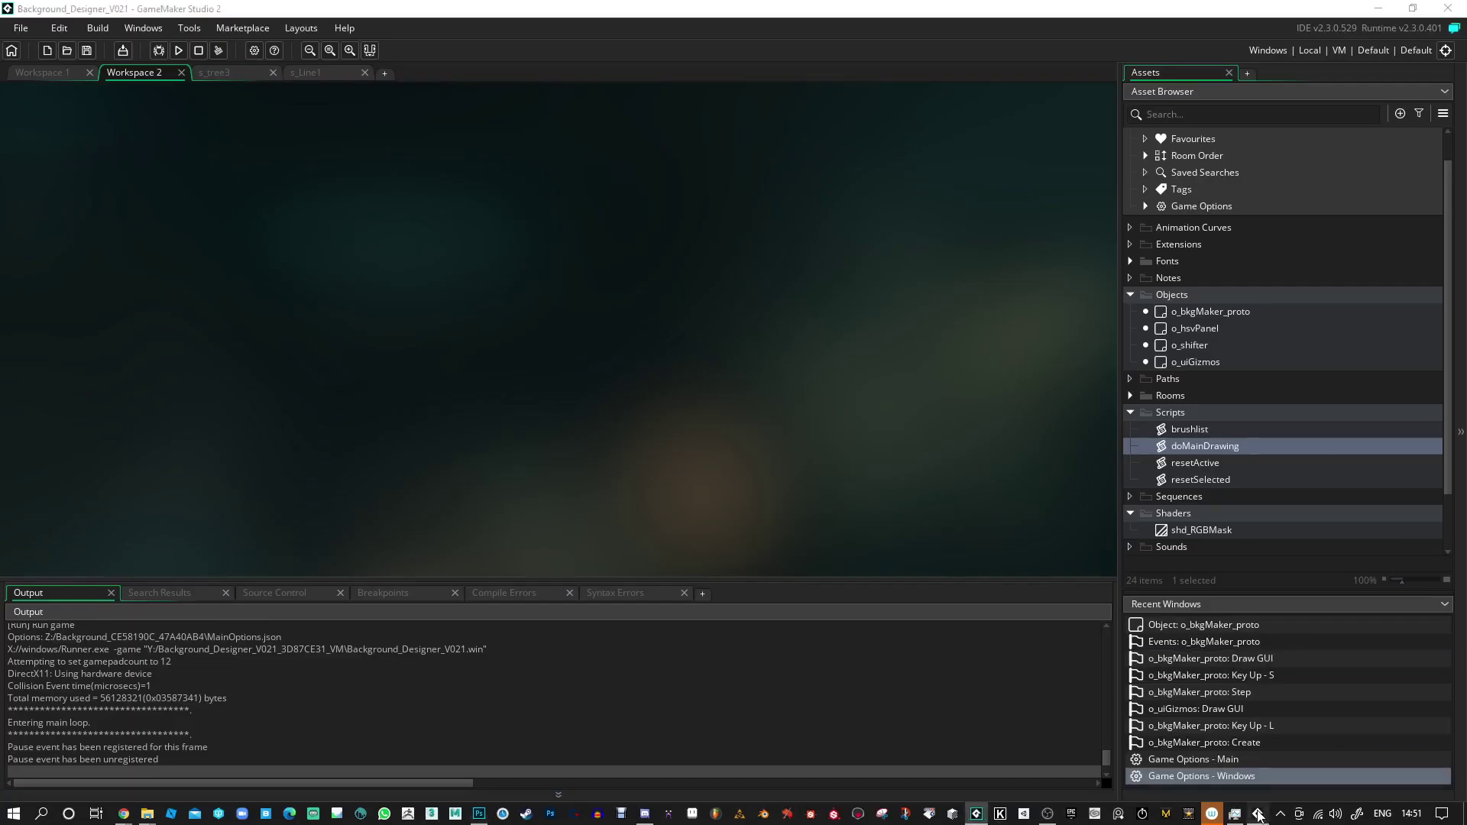
- Export the layers from Background Designer as TestLayers.png into the ALPHA_ART folder
left_click(1257, 815)
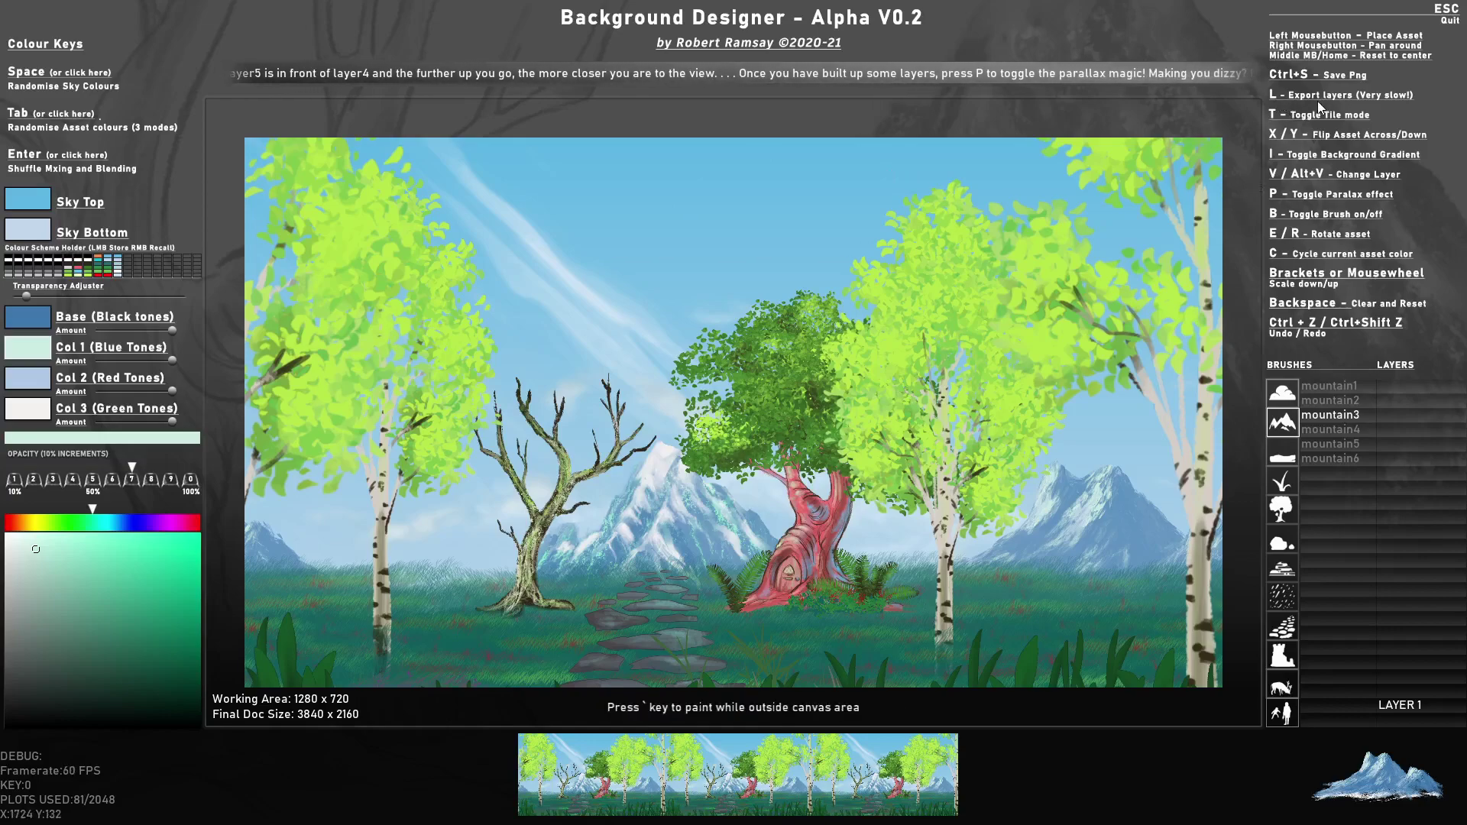
key("ctrl+s")
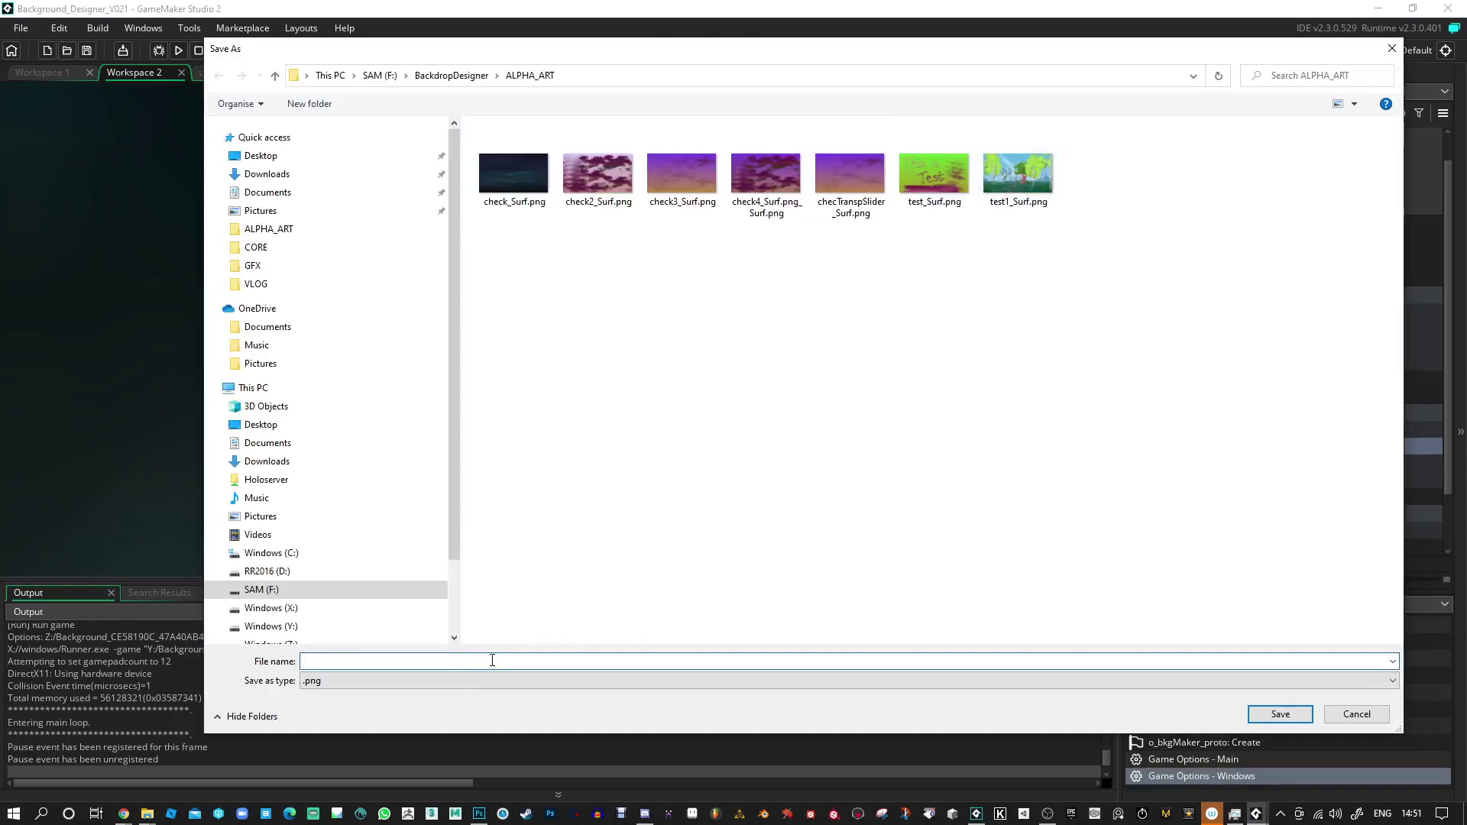
type("Te")
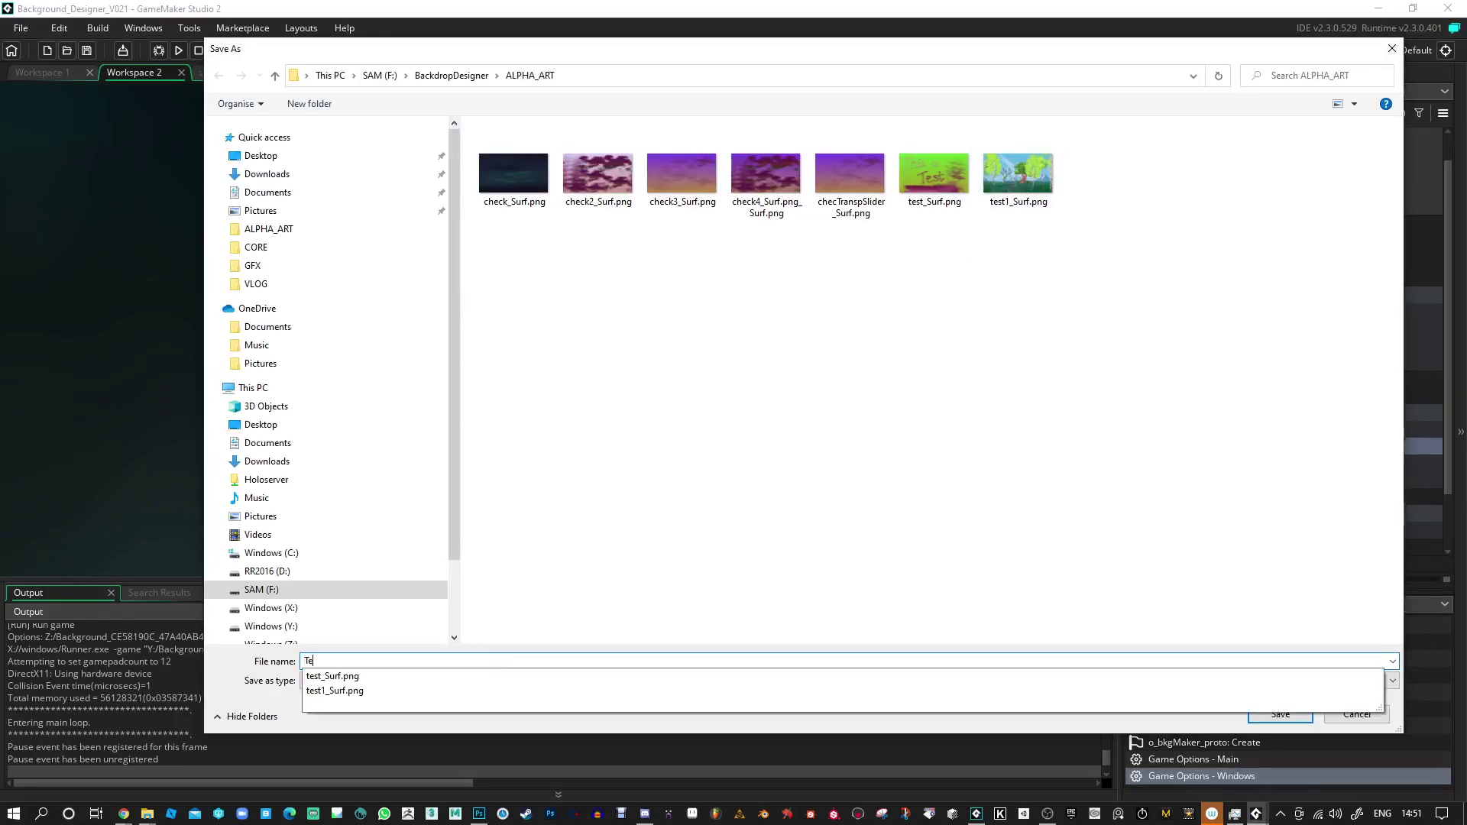
type("stLayers")
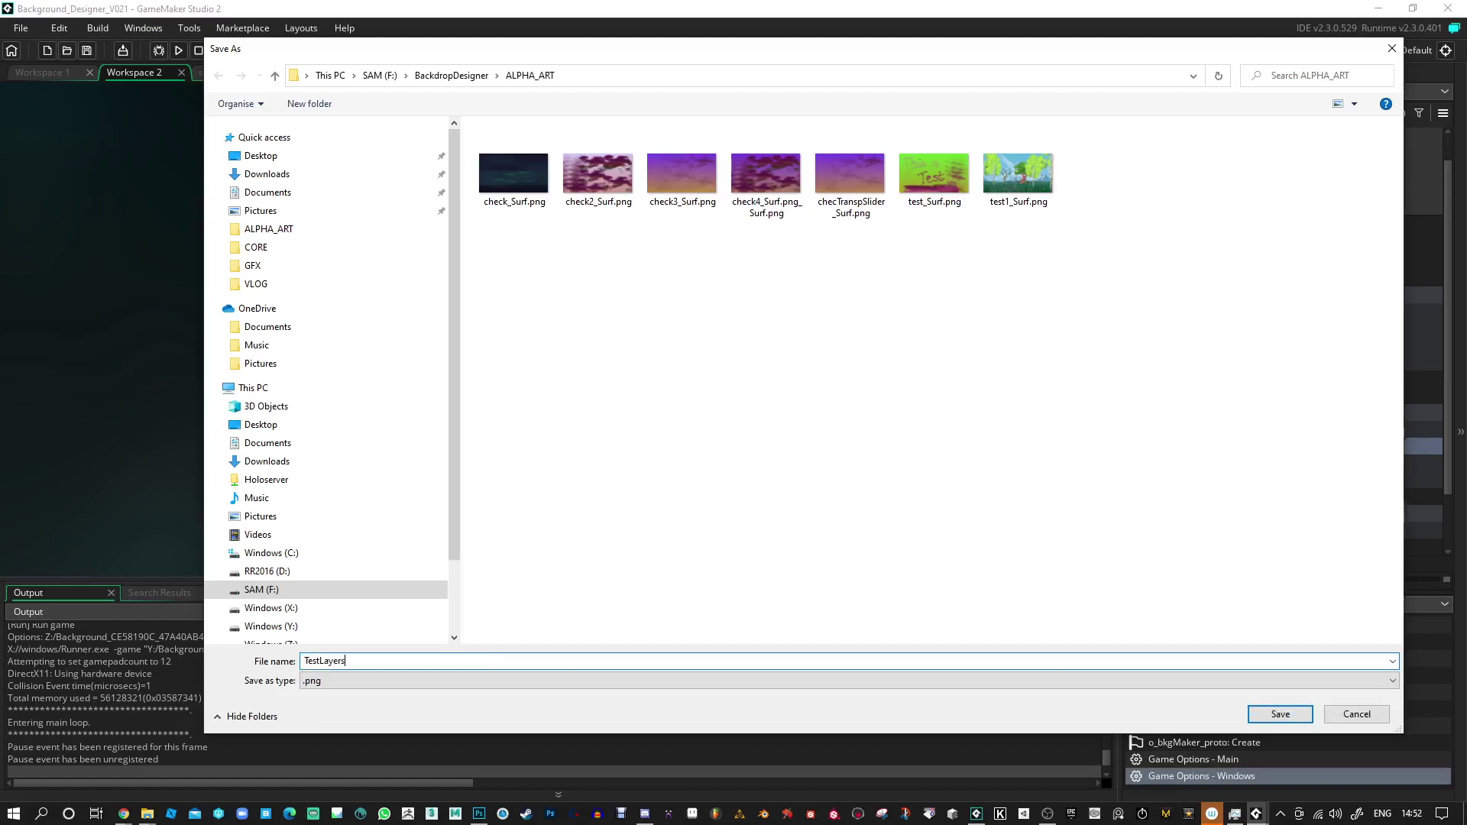
left_click(1280, 714)
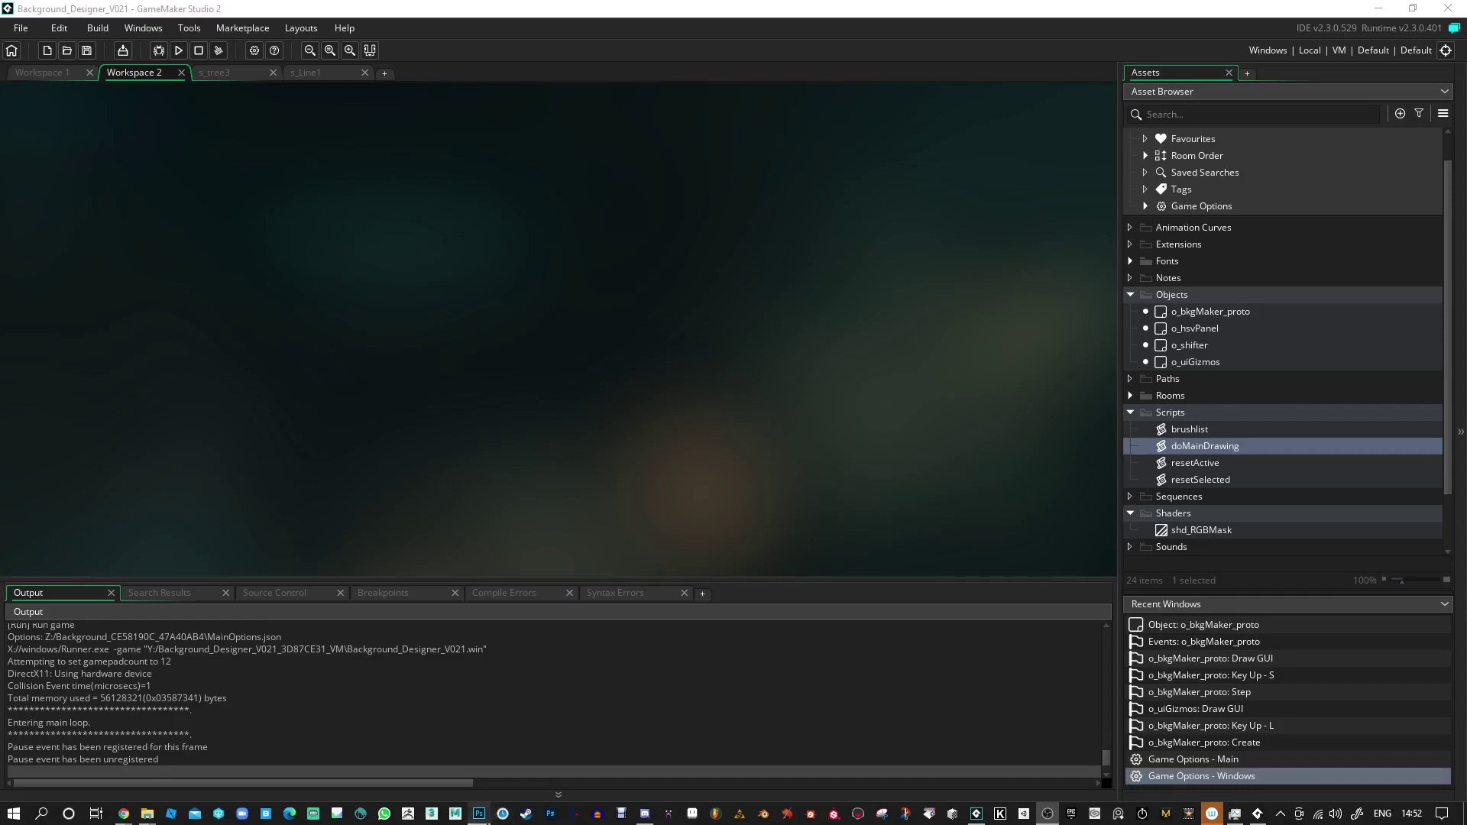
- Open TestLayers_GradBack, Layer0, Layer1, Layer6 and Layer7 from ALPHA_ART in Photoshop
left_click(479, 813)
left_click(35, 9)
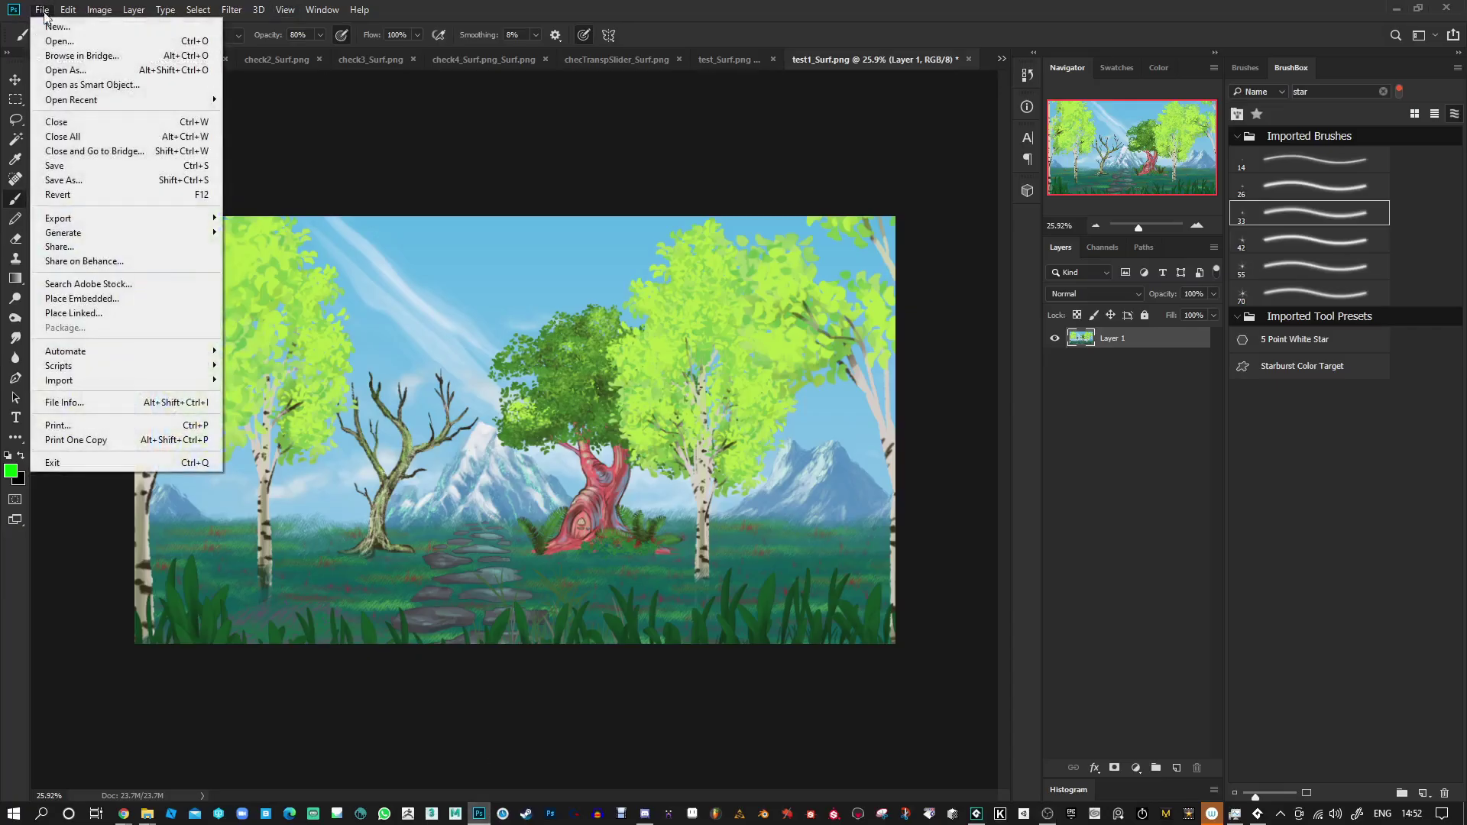
left_click(60, 40)
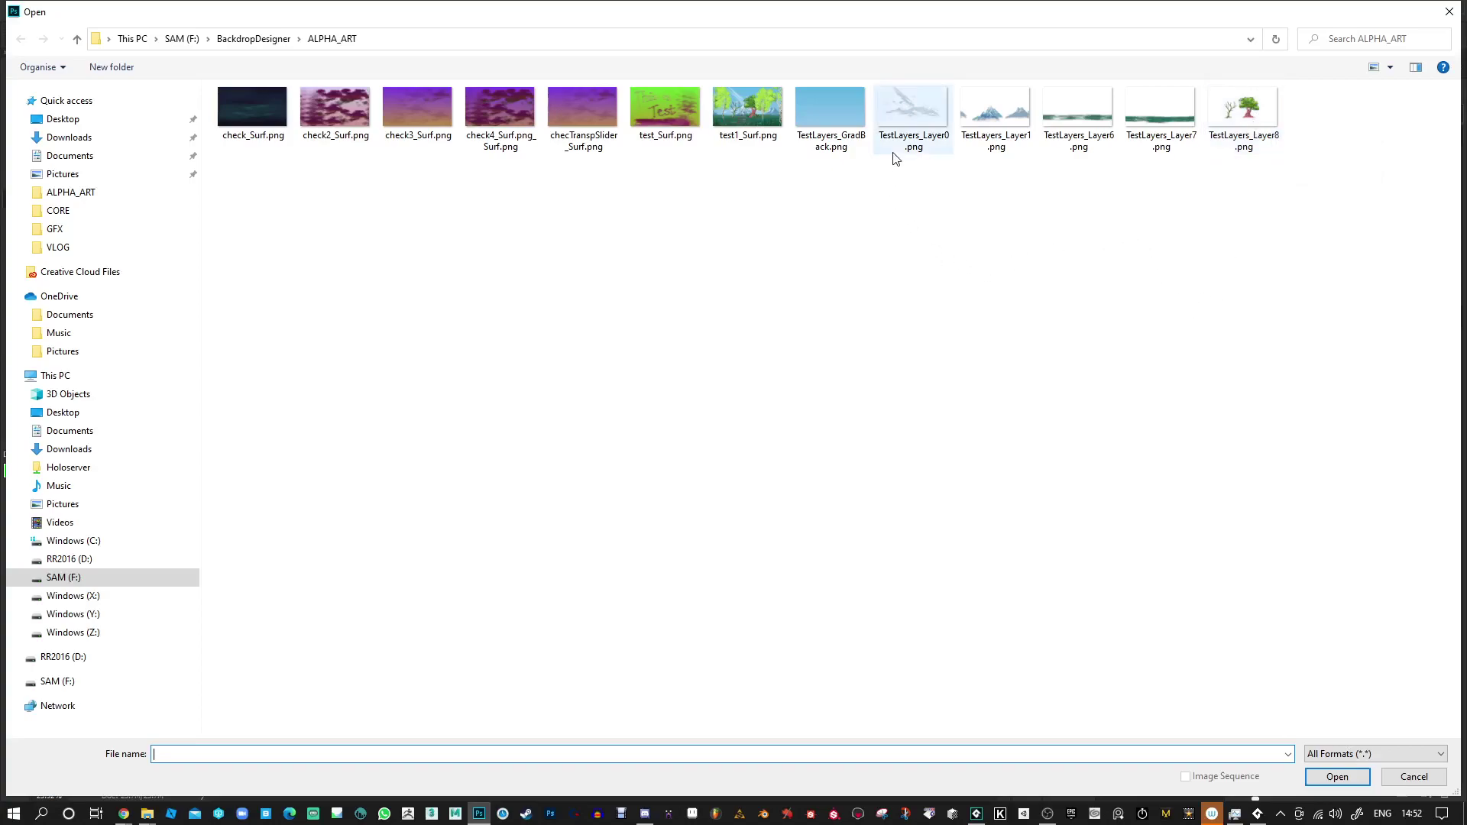
left_click_drag(807, 181, 1148, 107)
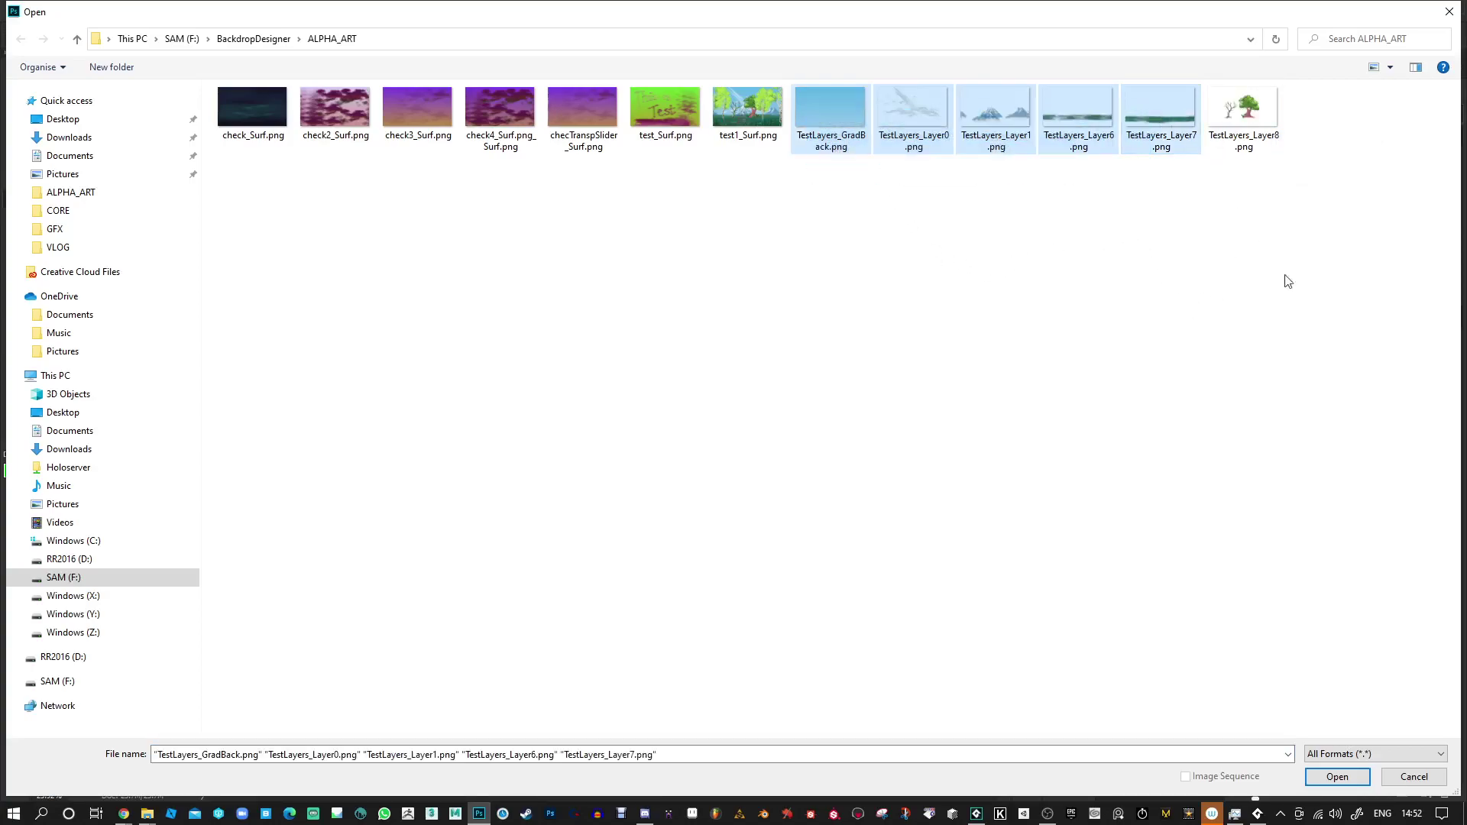
left_click(1349, 777)
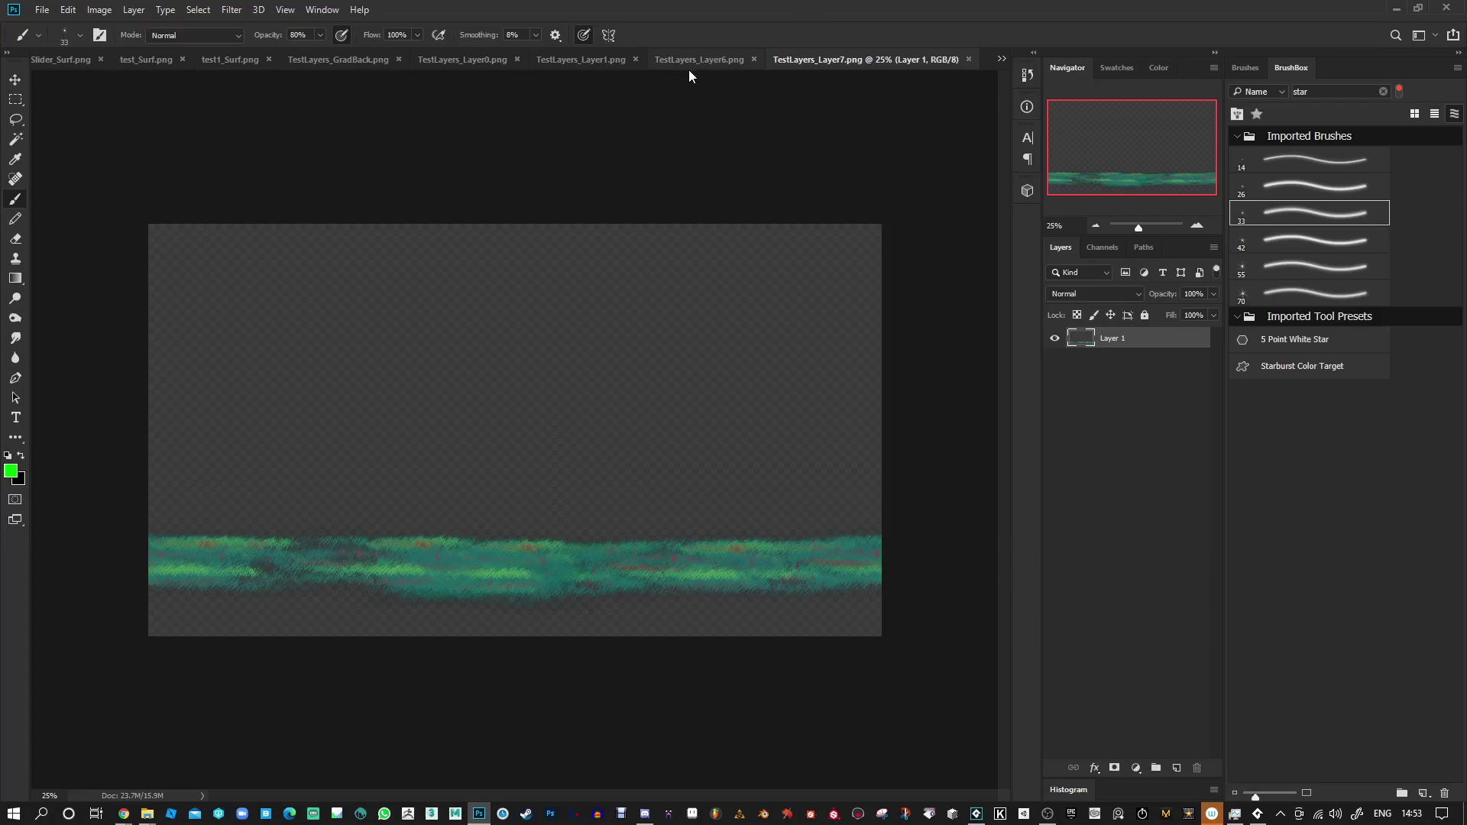
left_click(351, 62)
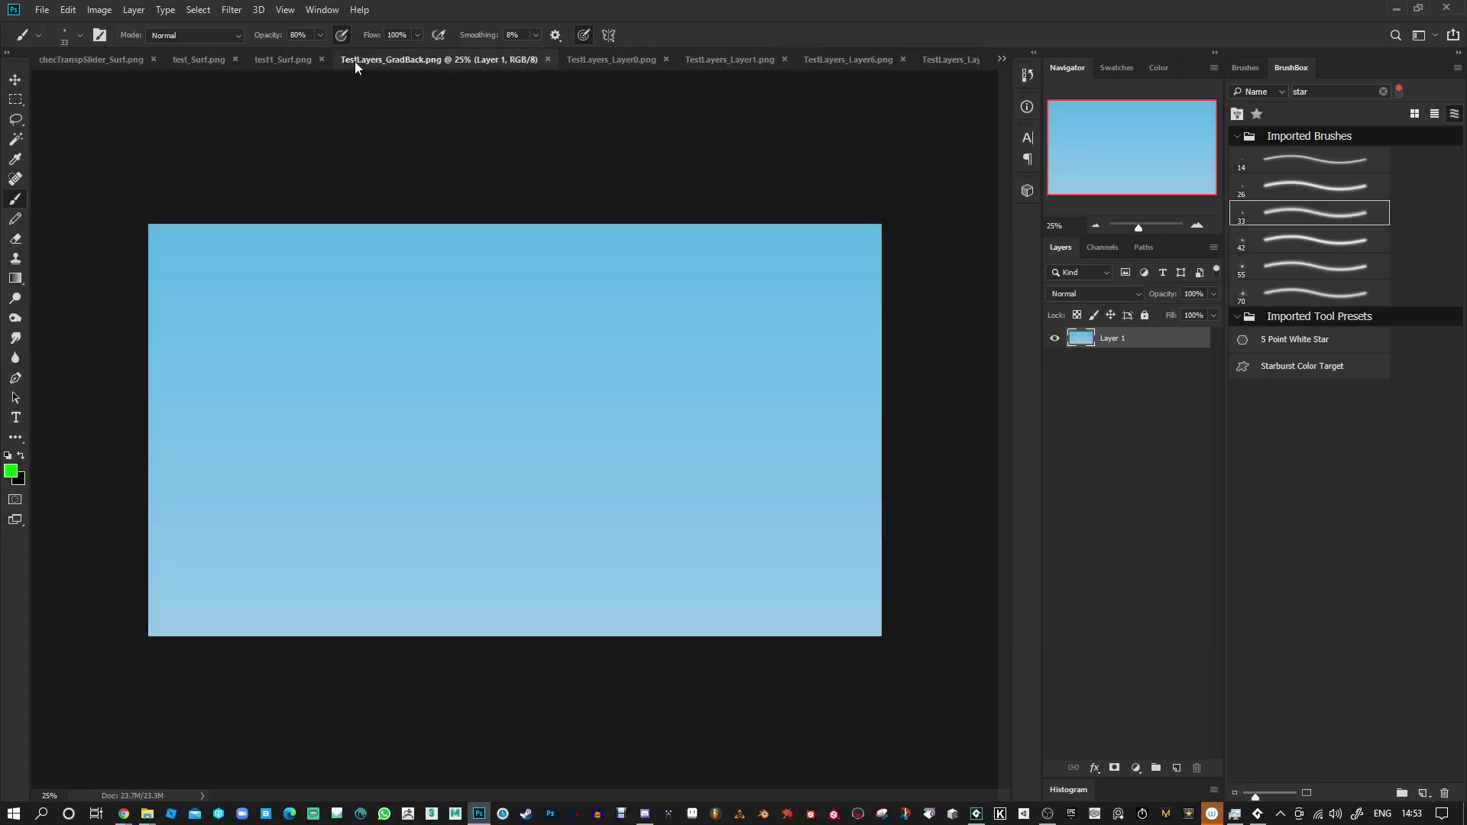
left_click(615, 61)
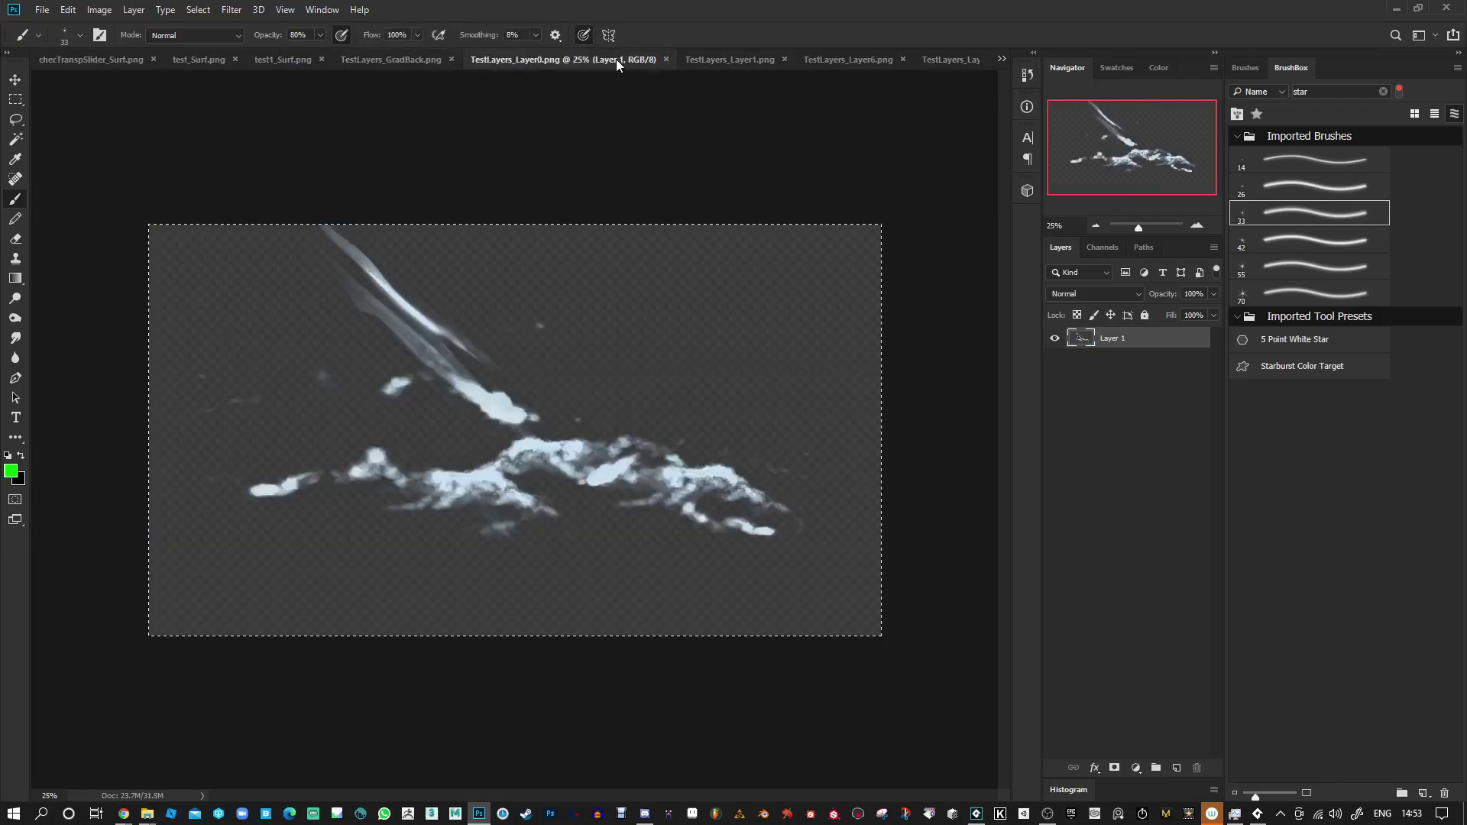
left_click(422, 63)
key("ctrl+v")
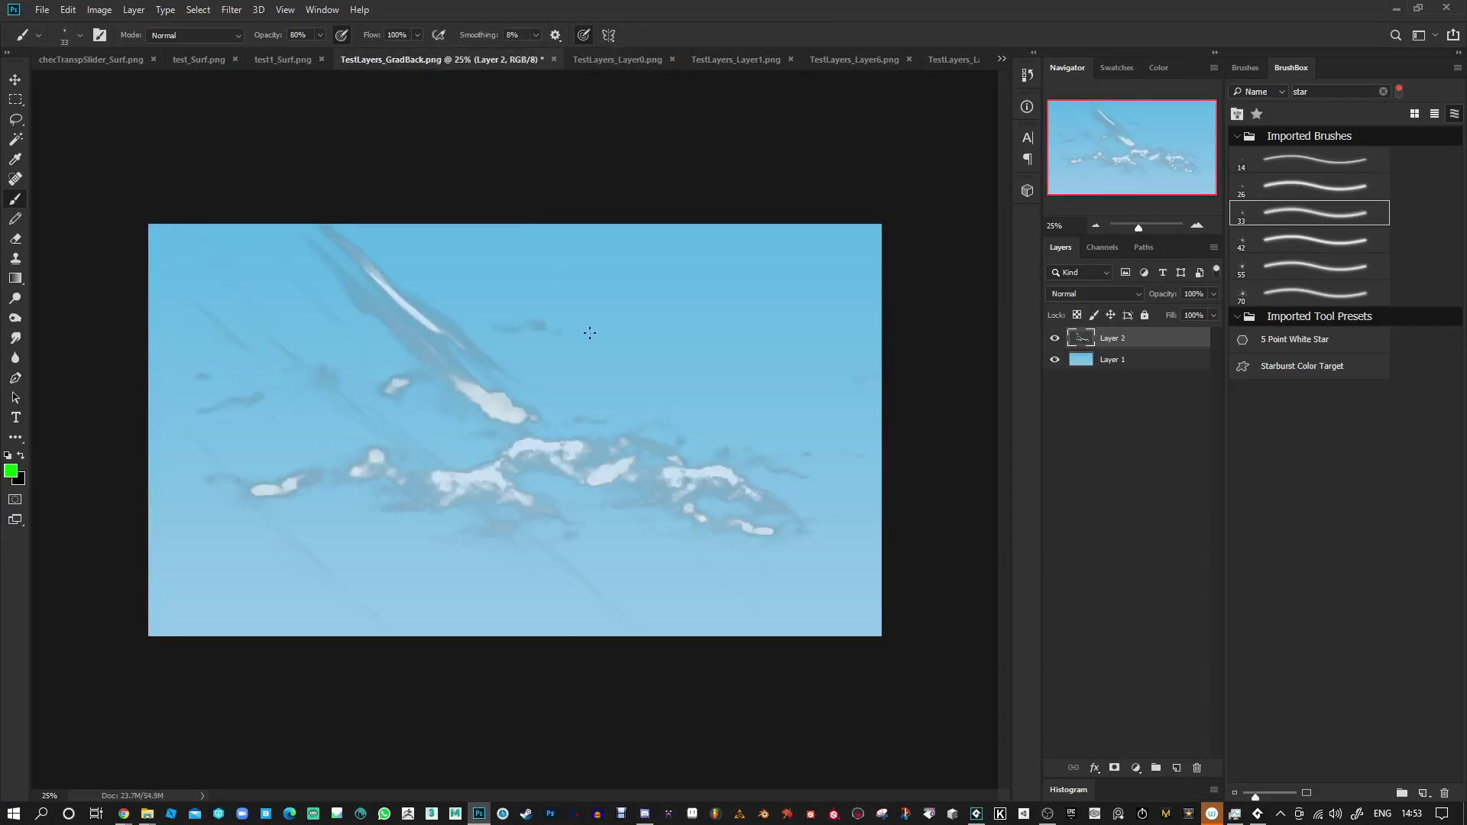
left_click(639, 60)
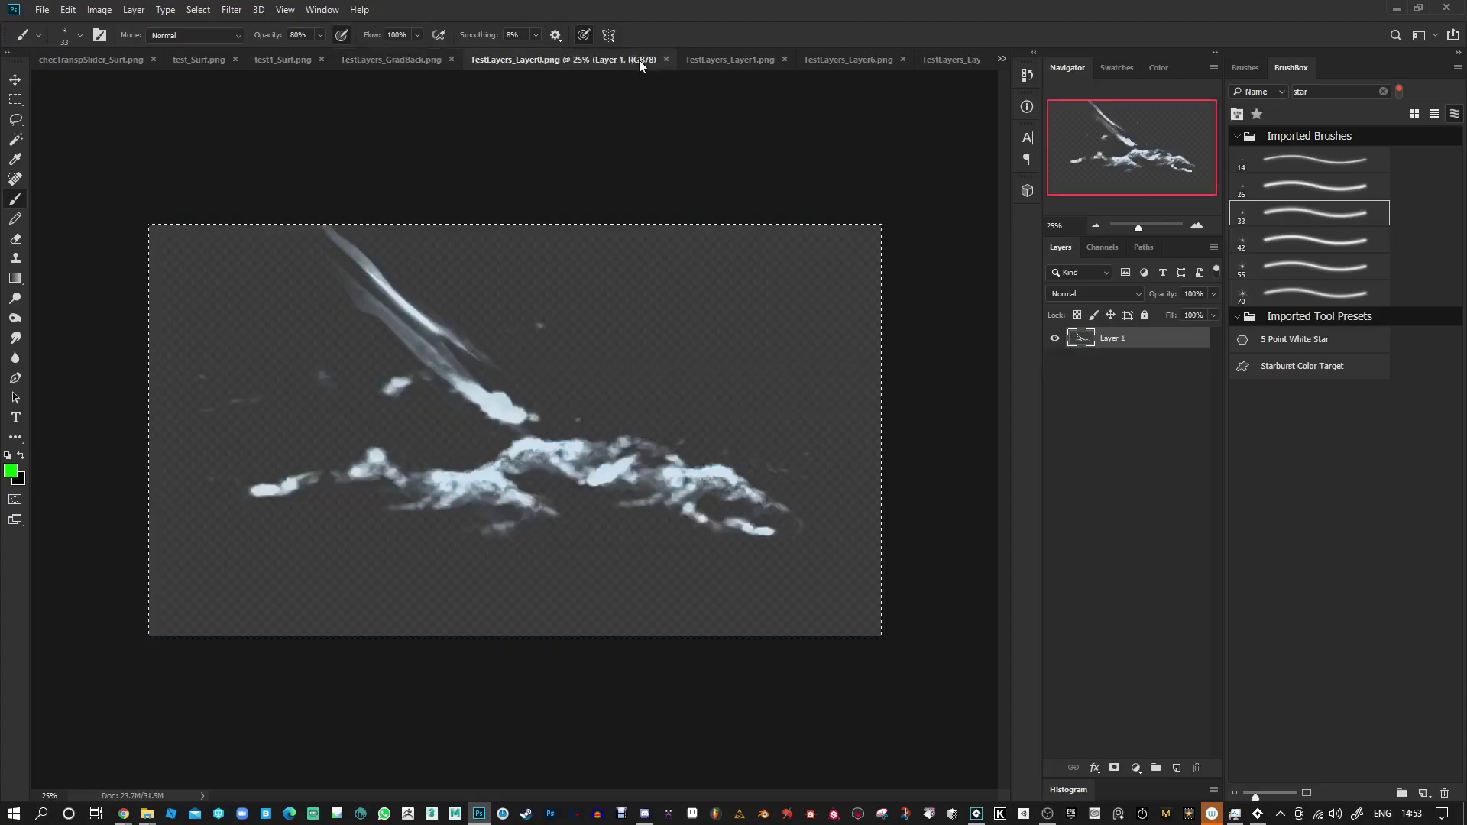
left_click(439, 62)
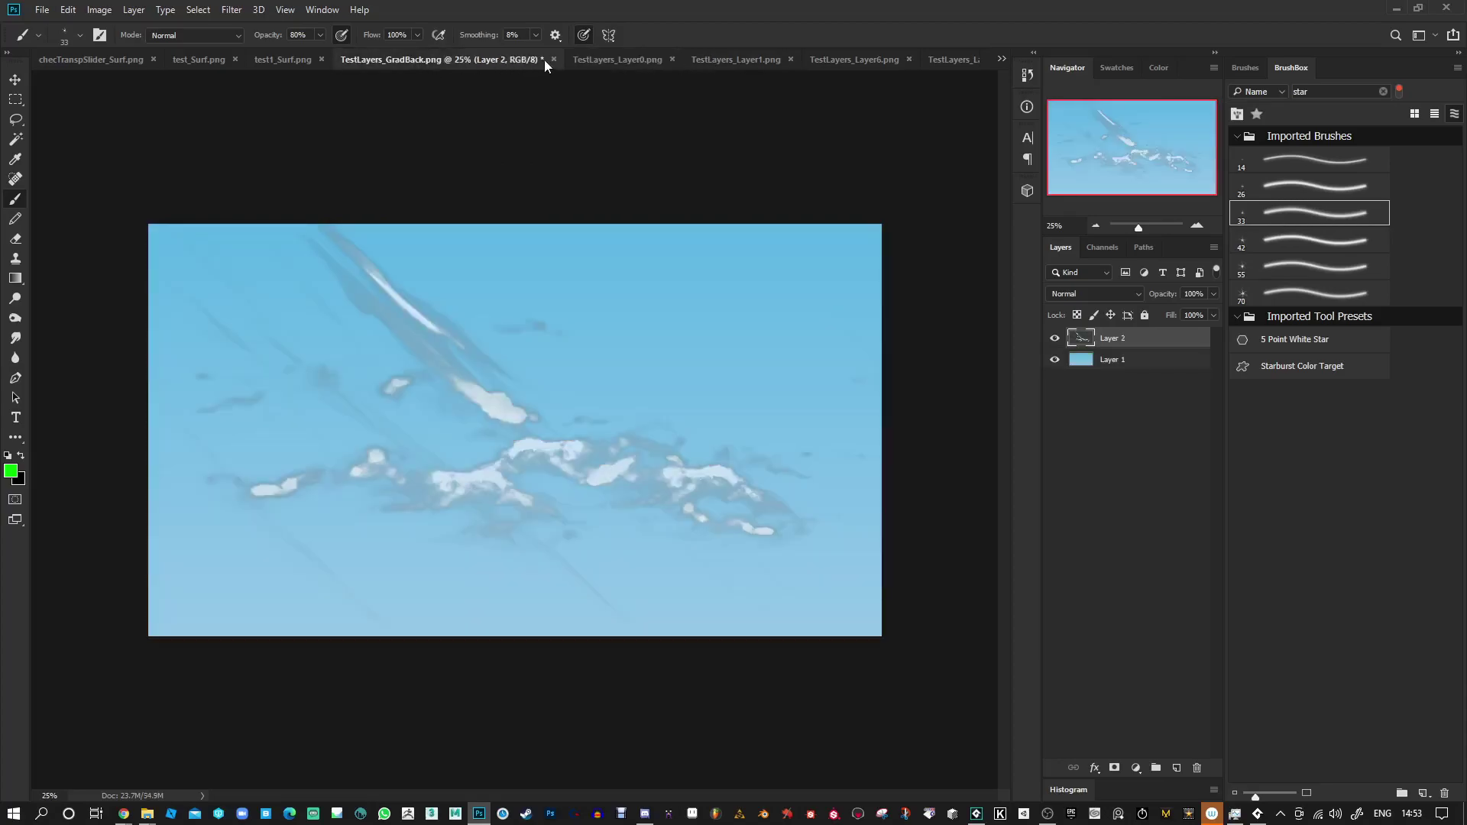
left_click(658, 63)
left_click(754, 57)
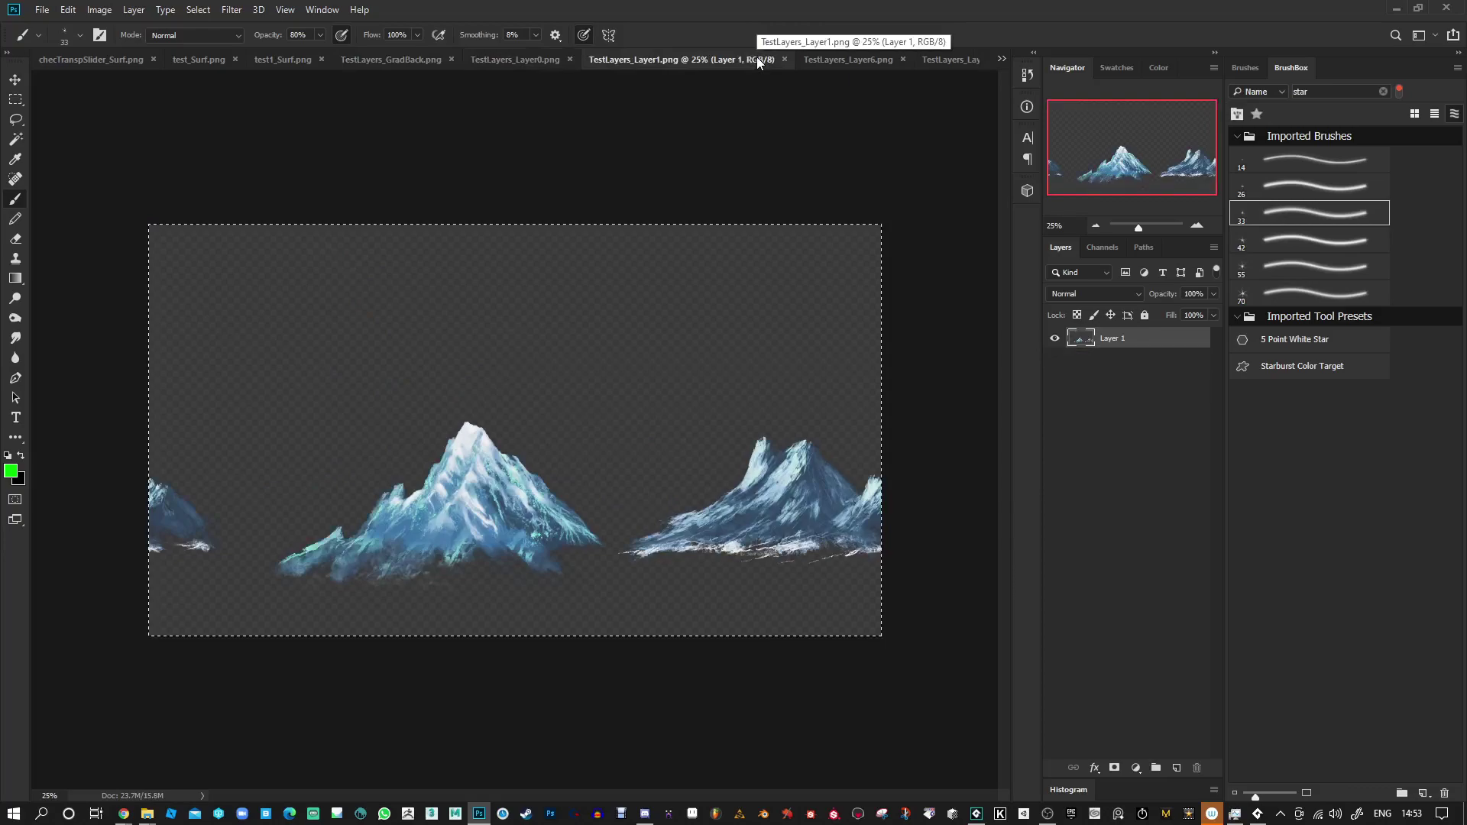
key("ctrl+a")
left_click(409, 60)
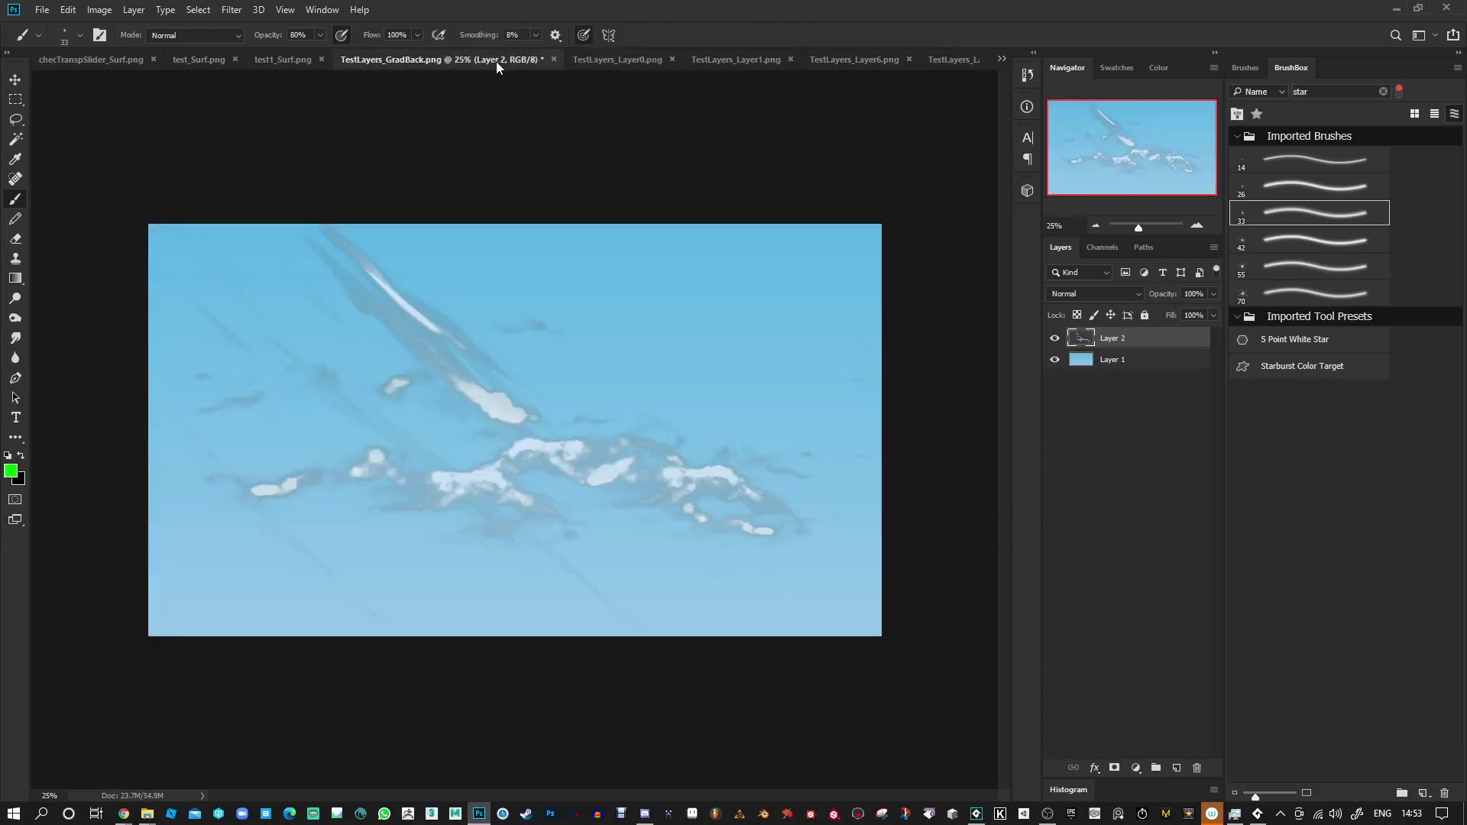
key("ctrl+v")
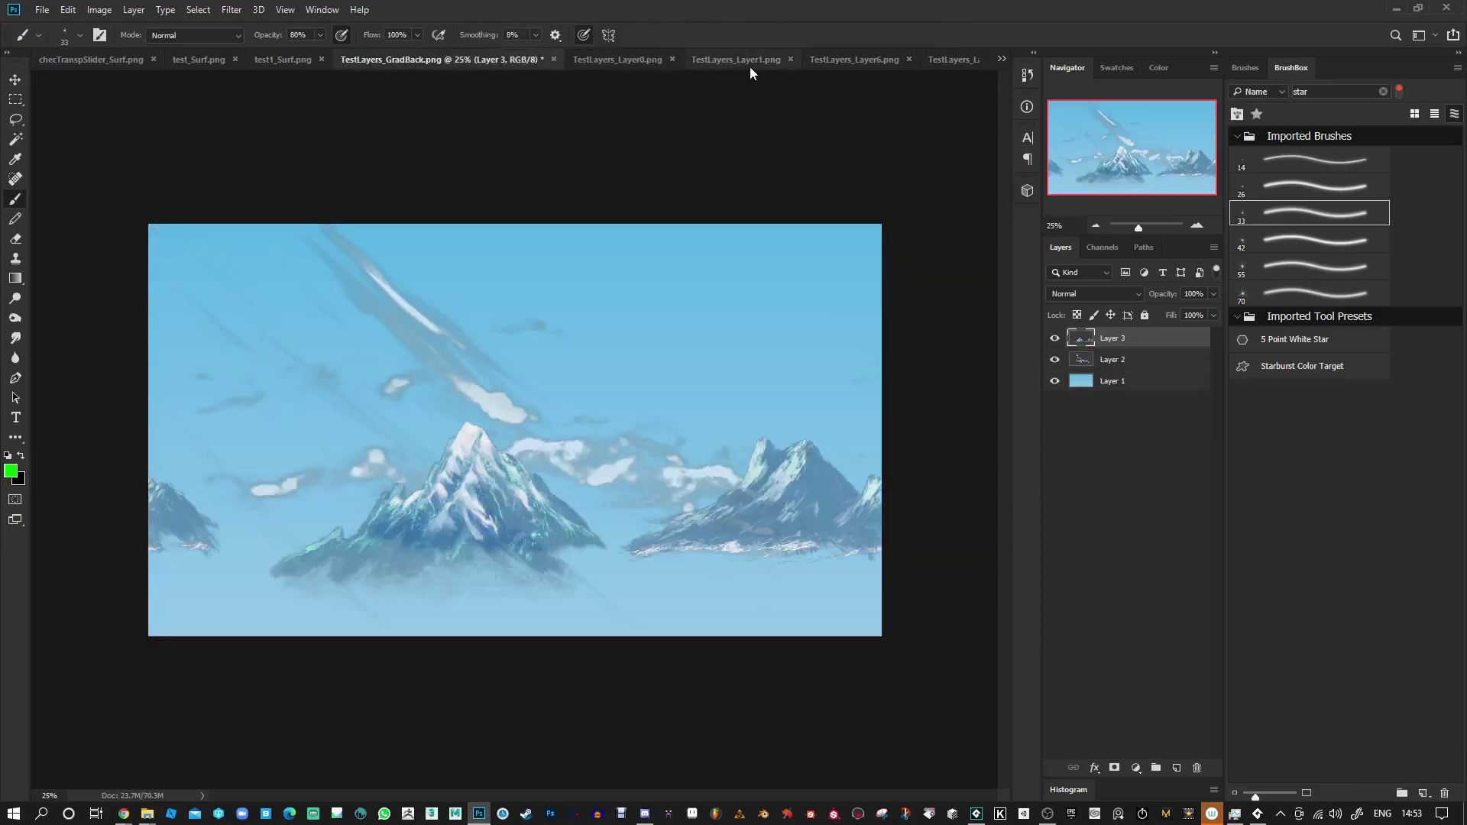
left_click(748, 61)
left_click(836, 61)
key("ctrl+a")
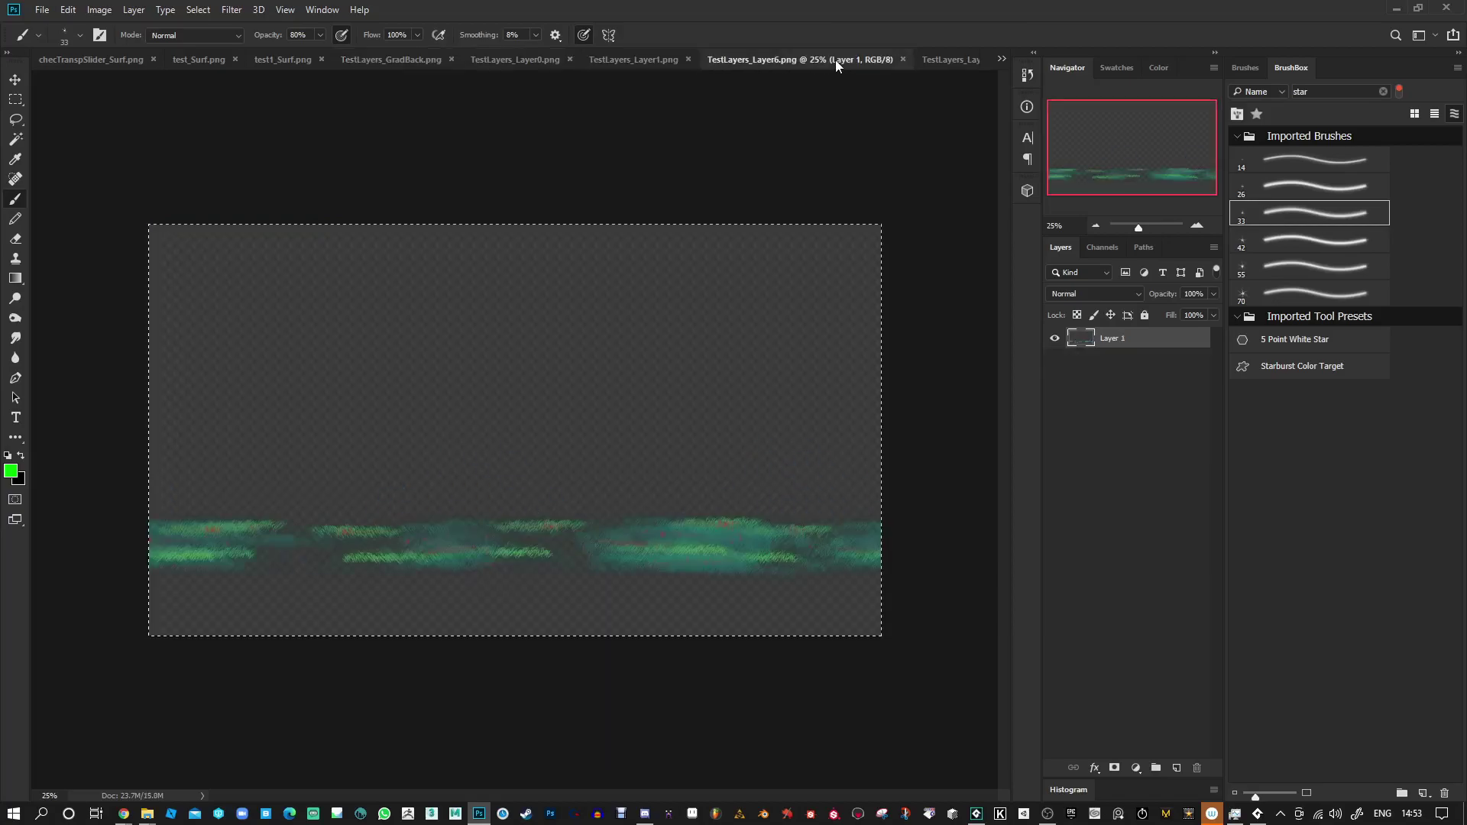
left_click(396, 59)
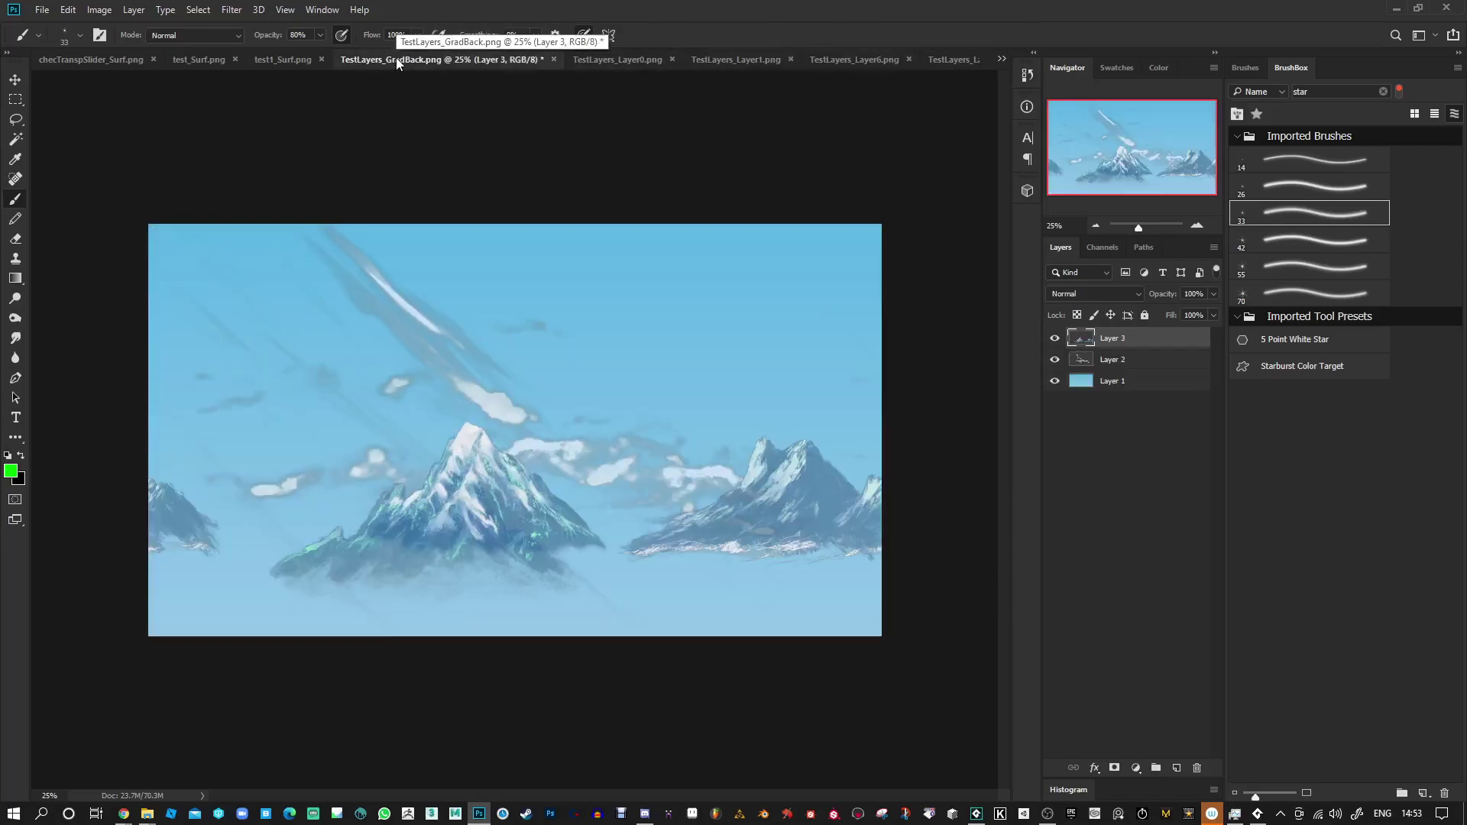
key("ctrl+v")
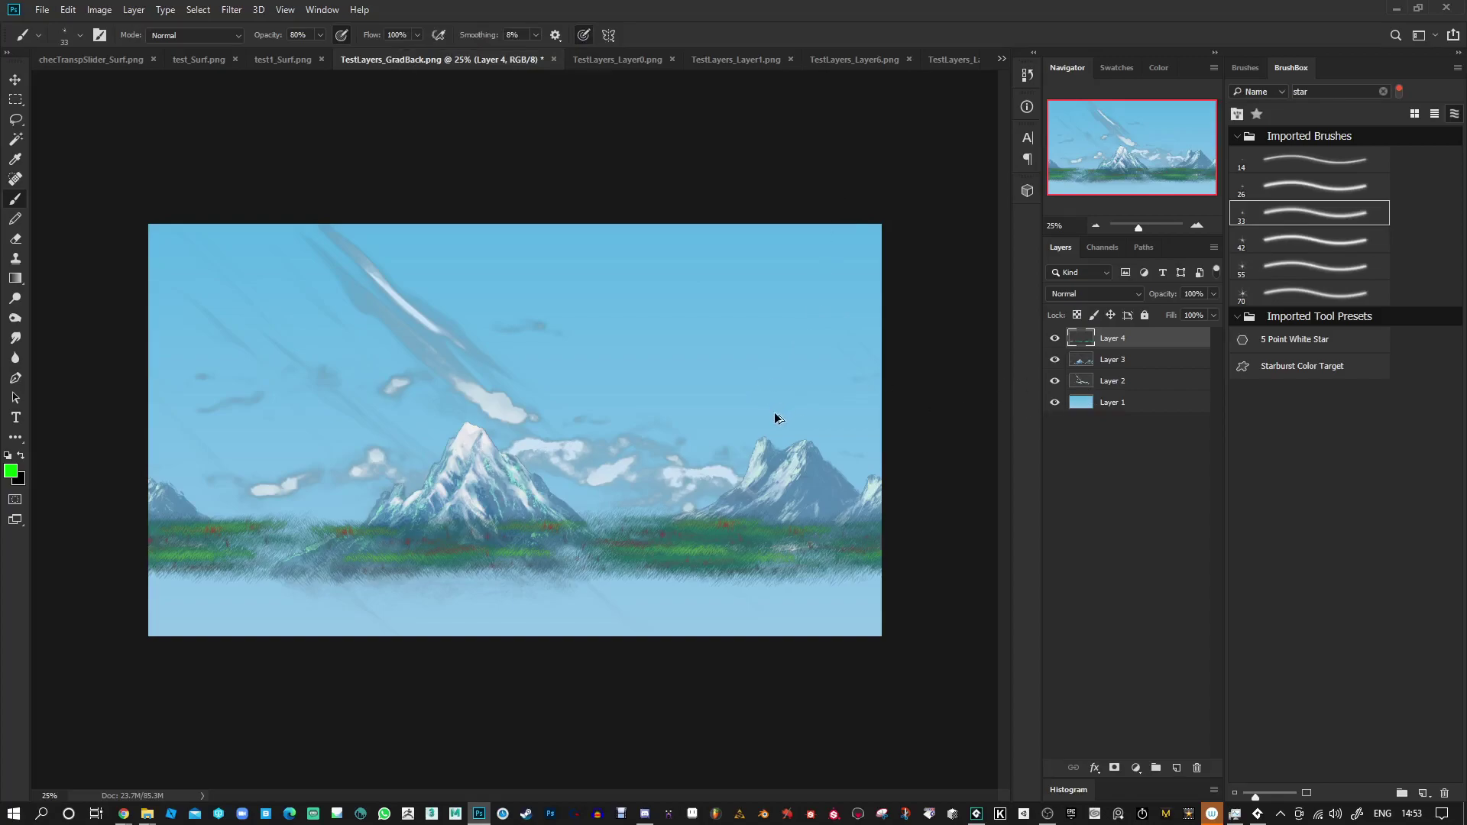
left_click(1082, 382, "ctrl")
key("ctrl+d")
left_click(1078, 383)
left_click(1083, 386, "ctrl")
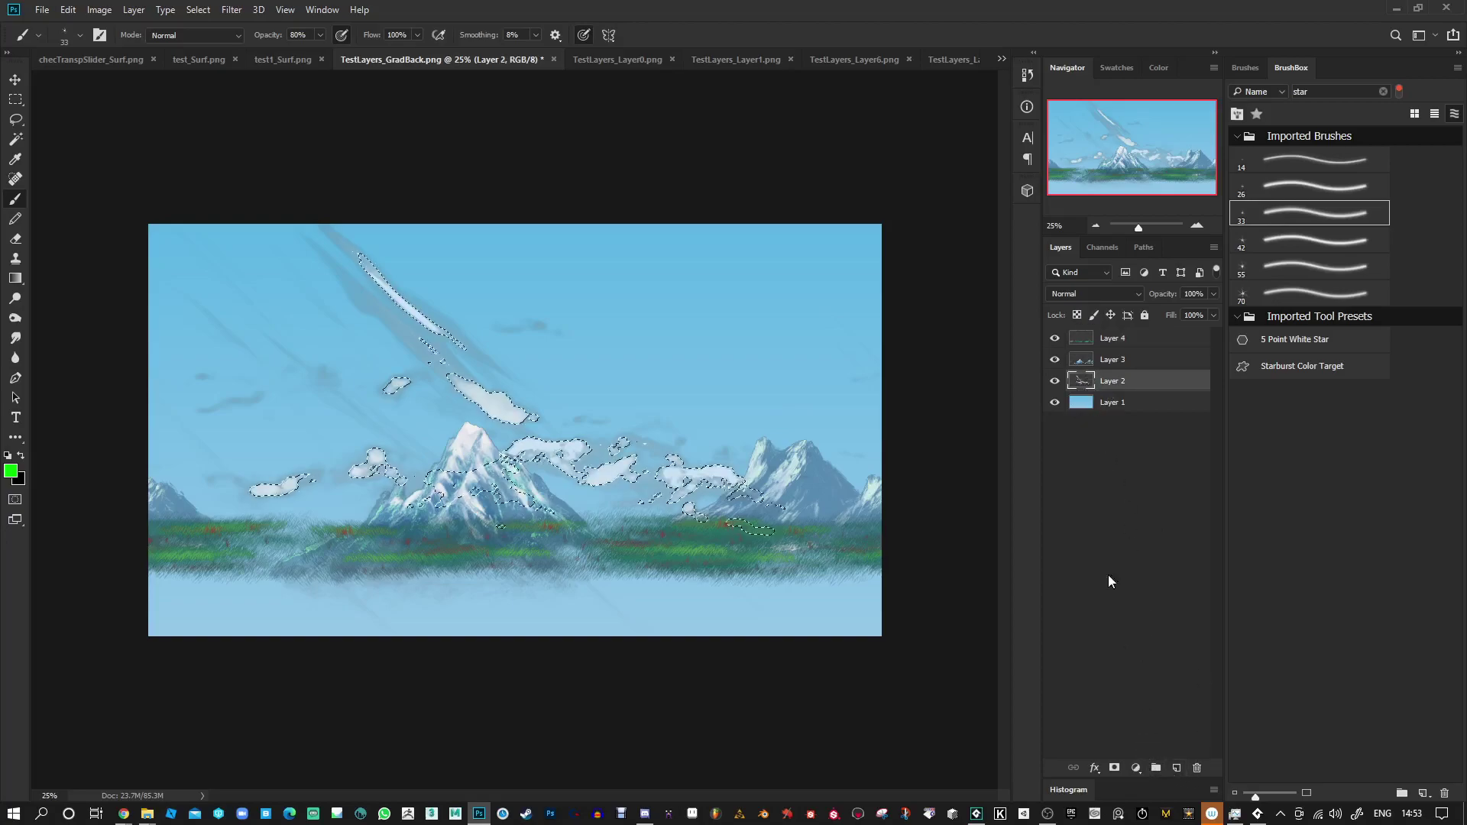
left_click(1114, 769)
key("ctrl+z")
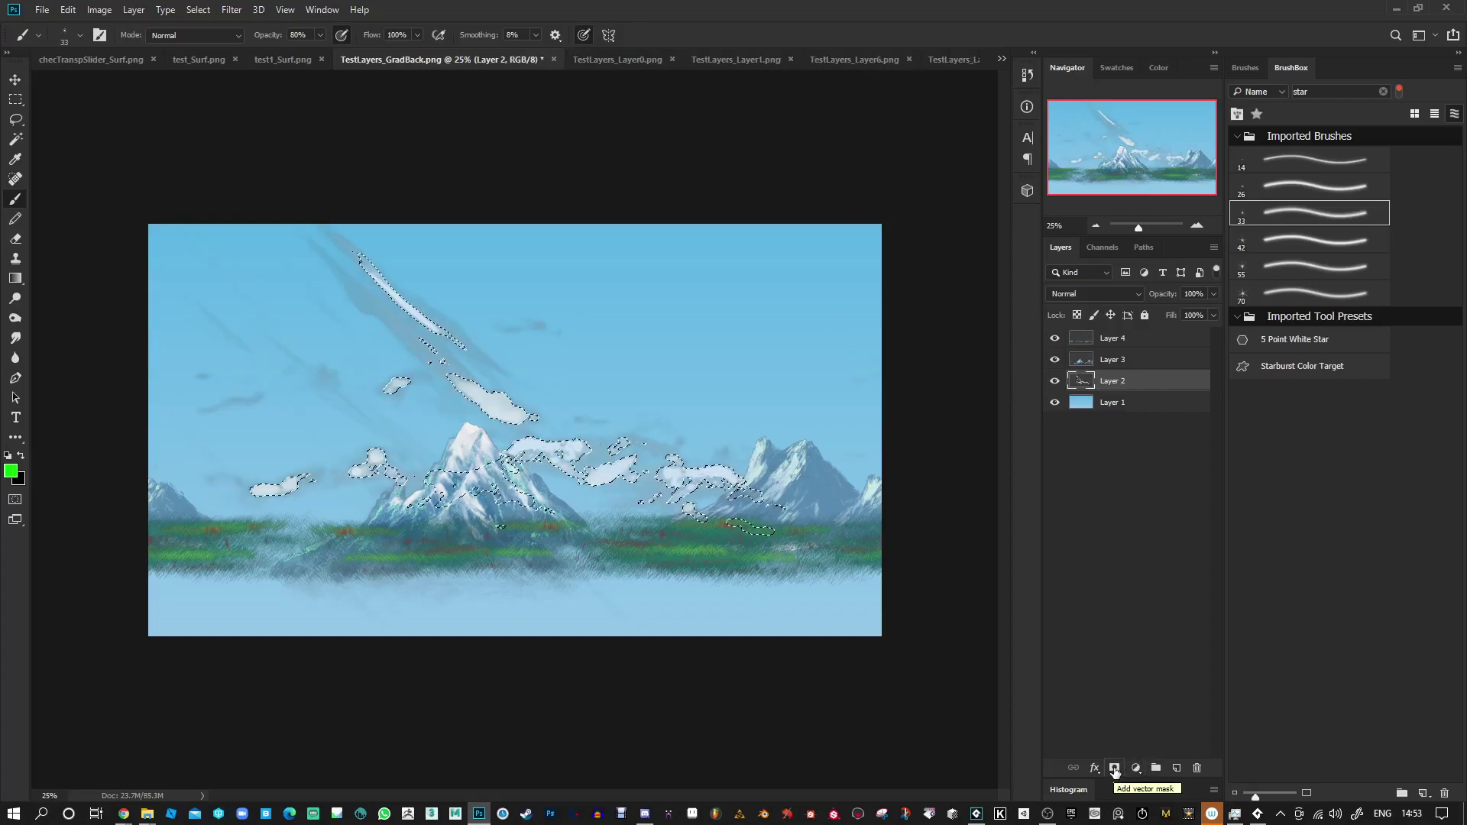
key("alt+Tab")
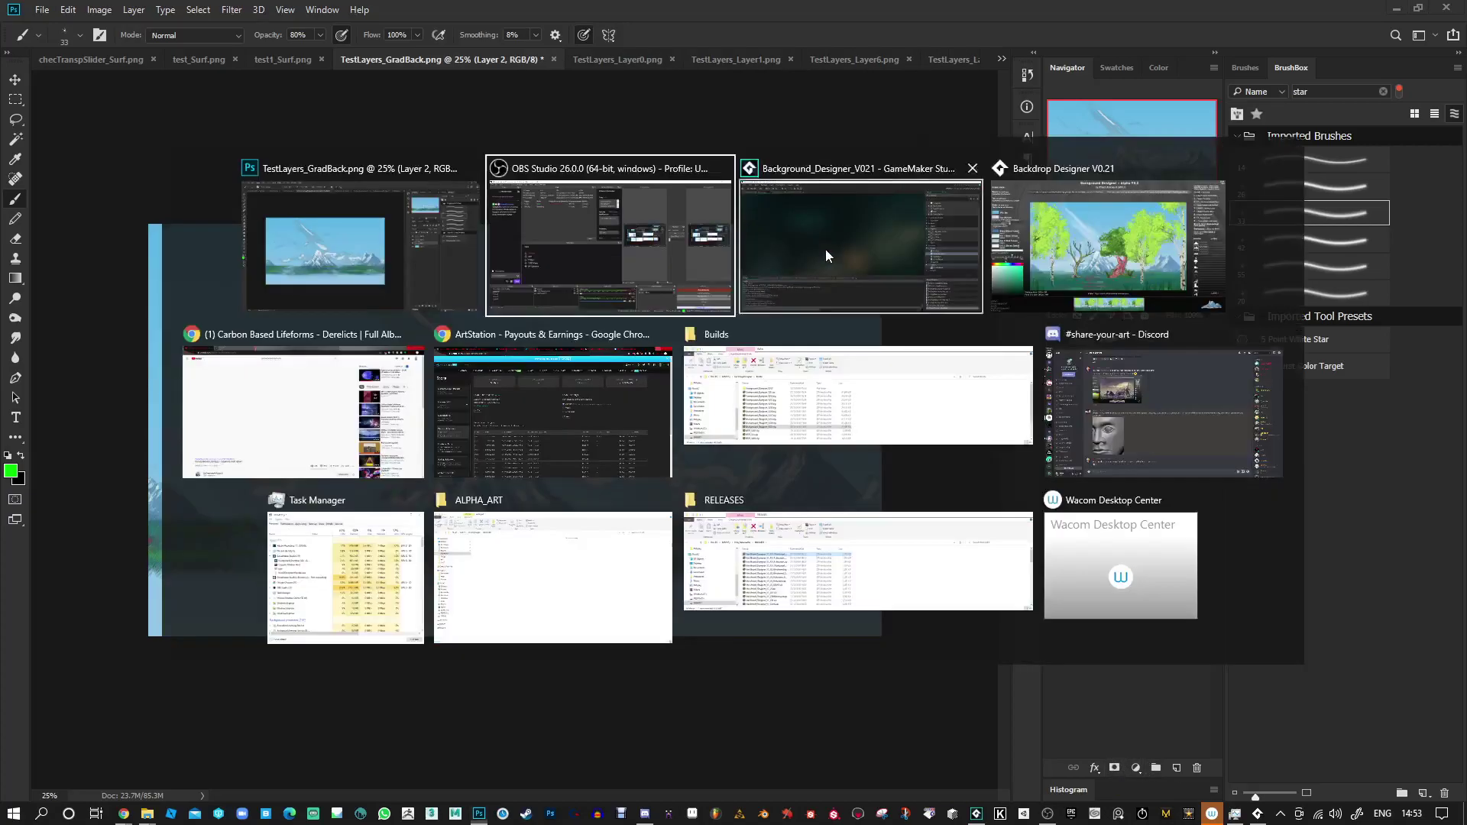
key("Escape")
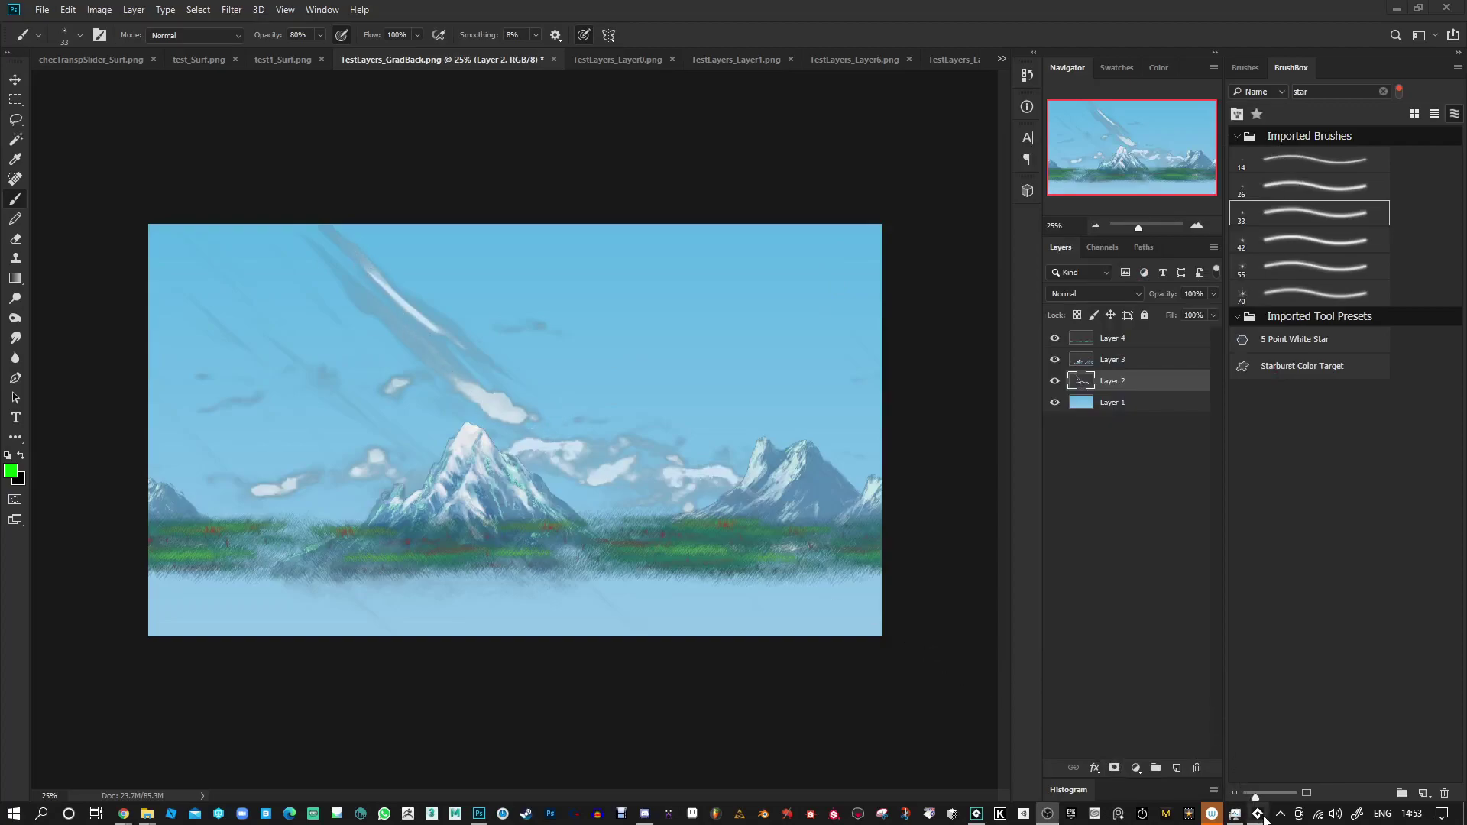
key("alt+Tab")
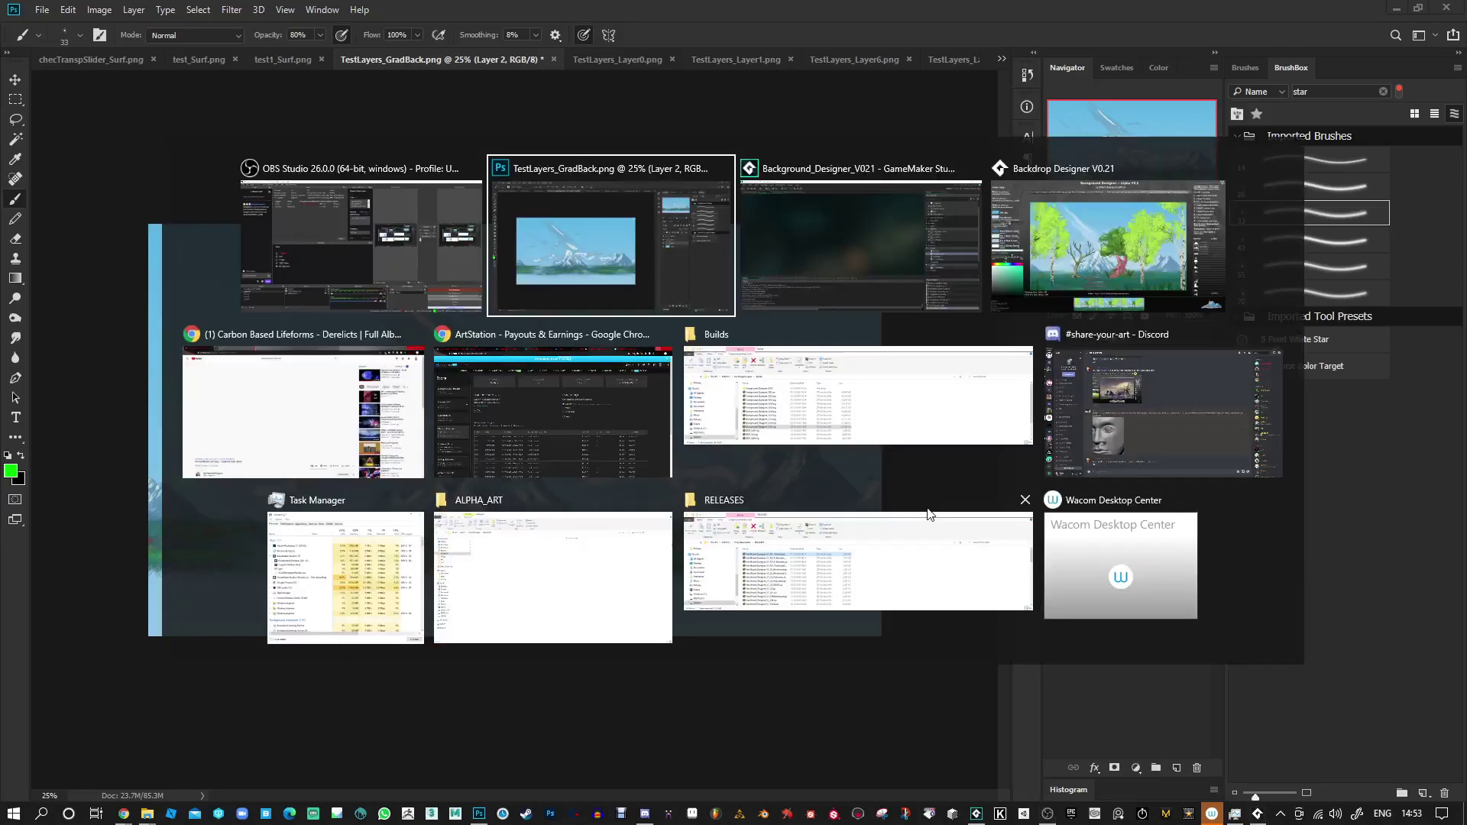
key("Tab")
key("Tab")
key("Escape")
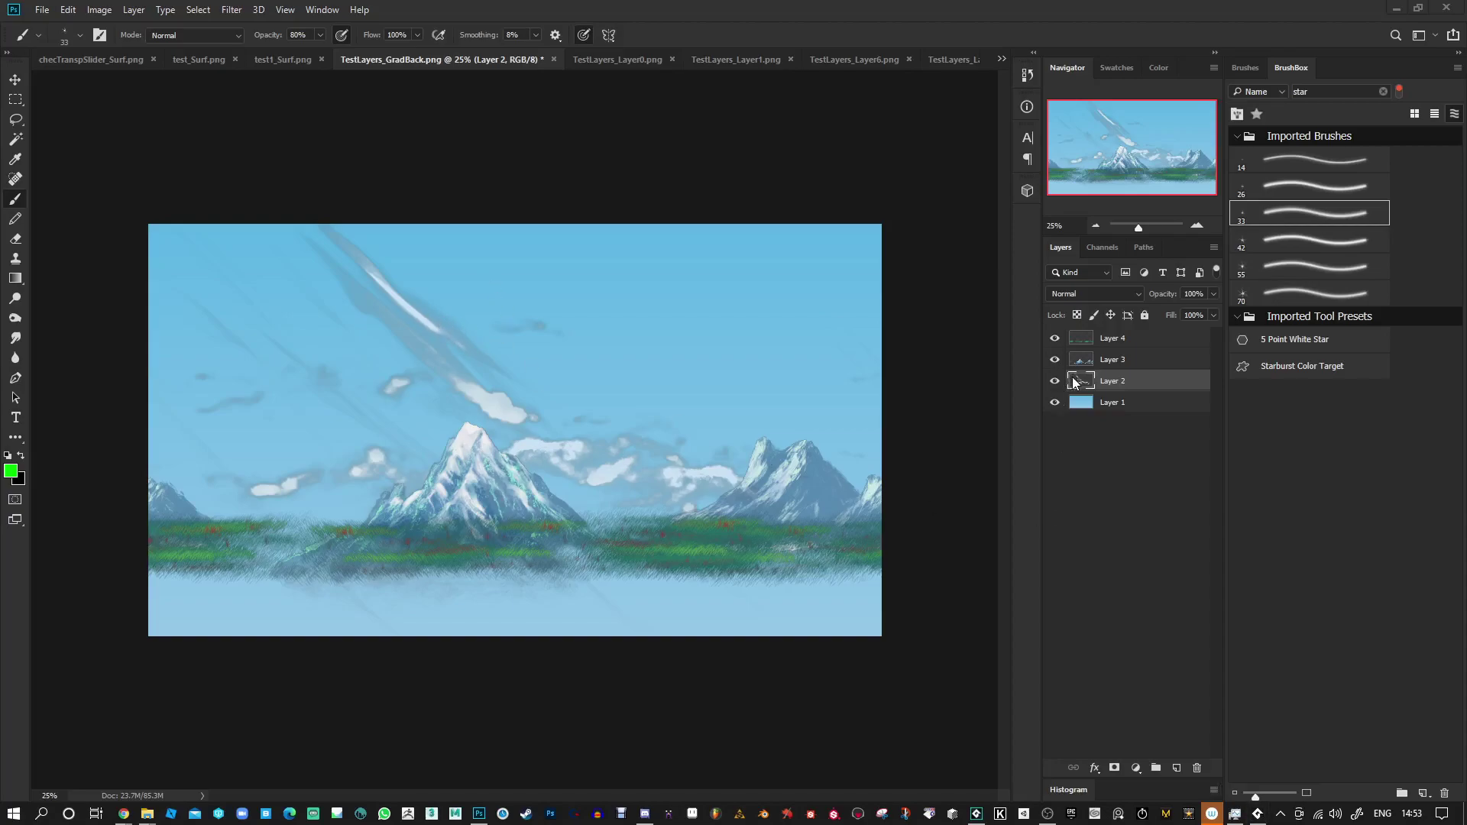
- Brighten the clouds on Layer 2 with Levels by pulling the white input slider left
key("ctrl+l")
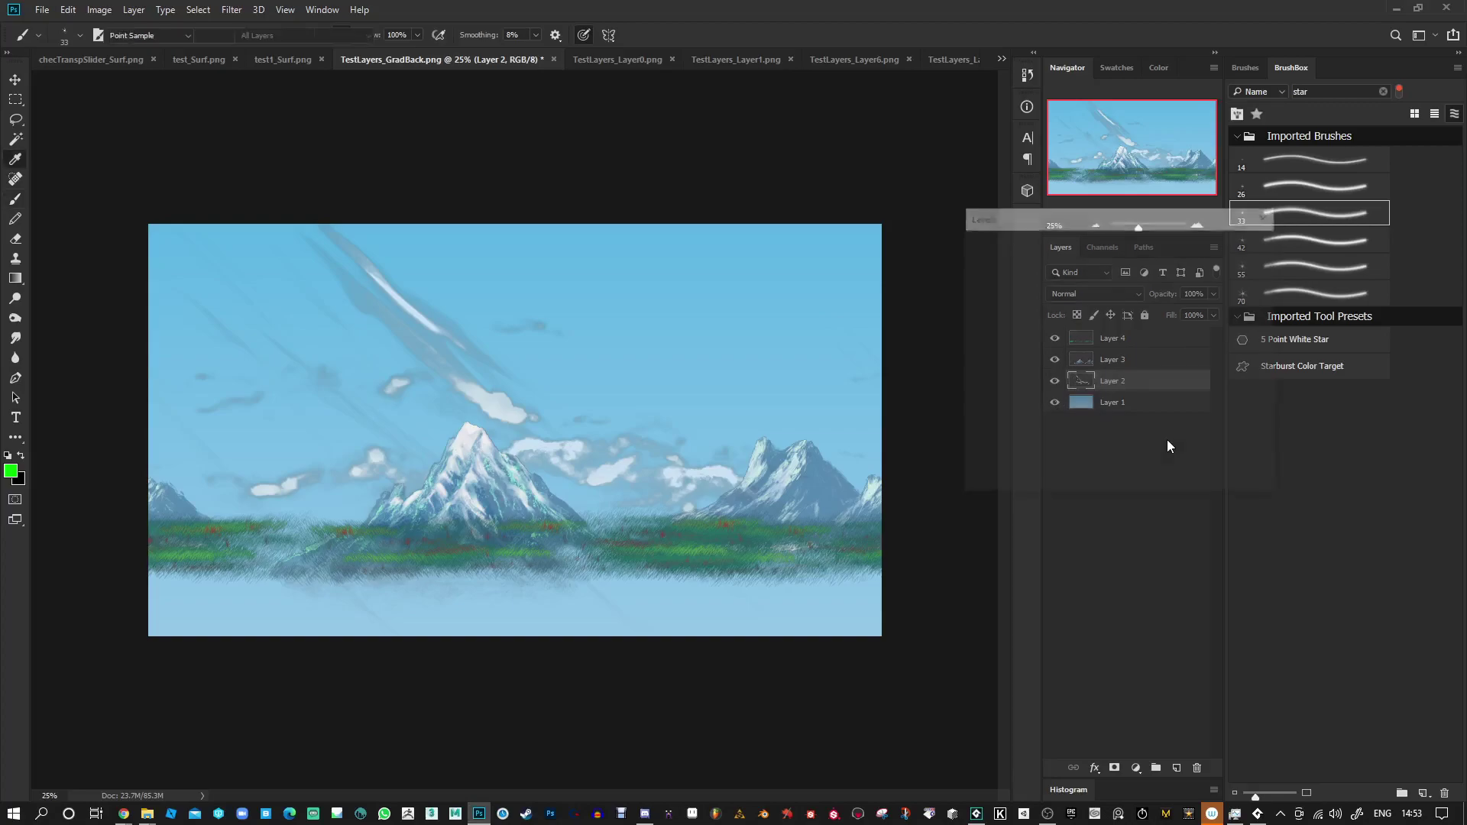
left_click_drag(1175, 388, 971, 387)
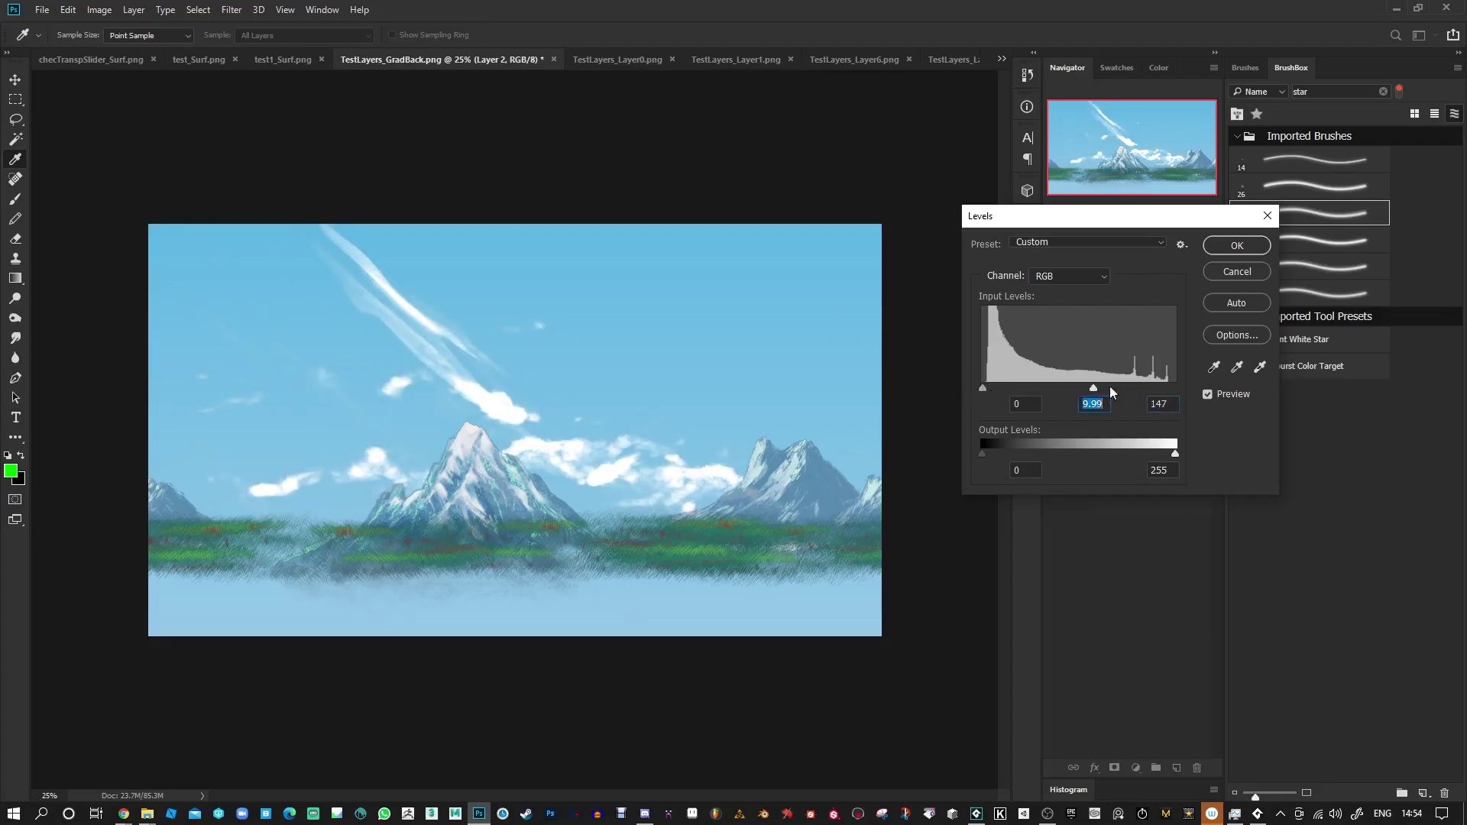
left_click(1237, 245)
key("b")
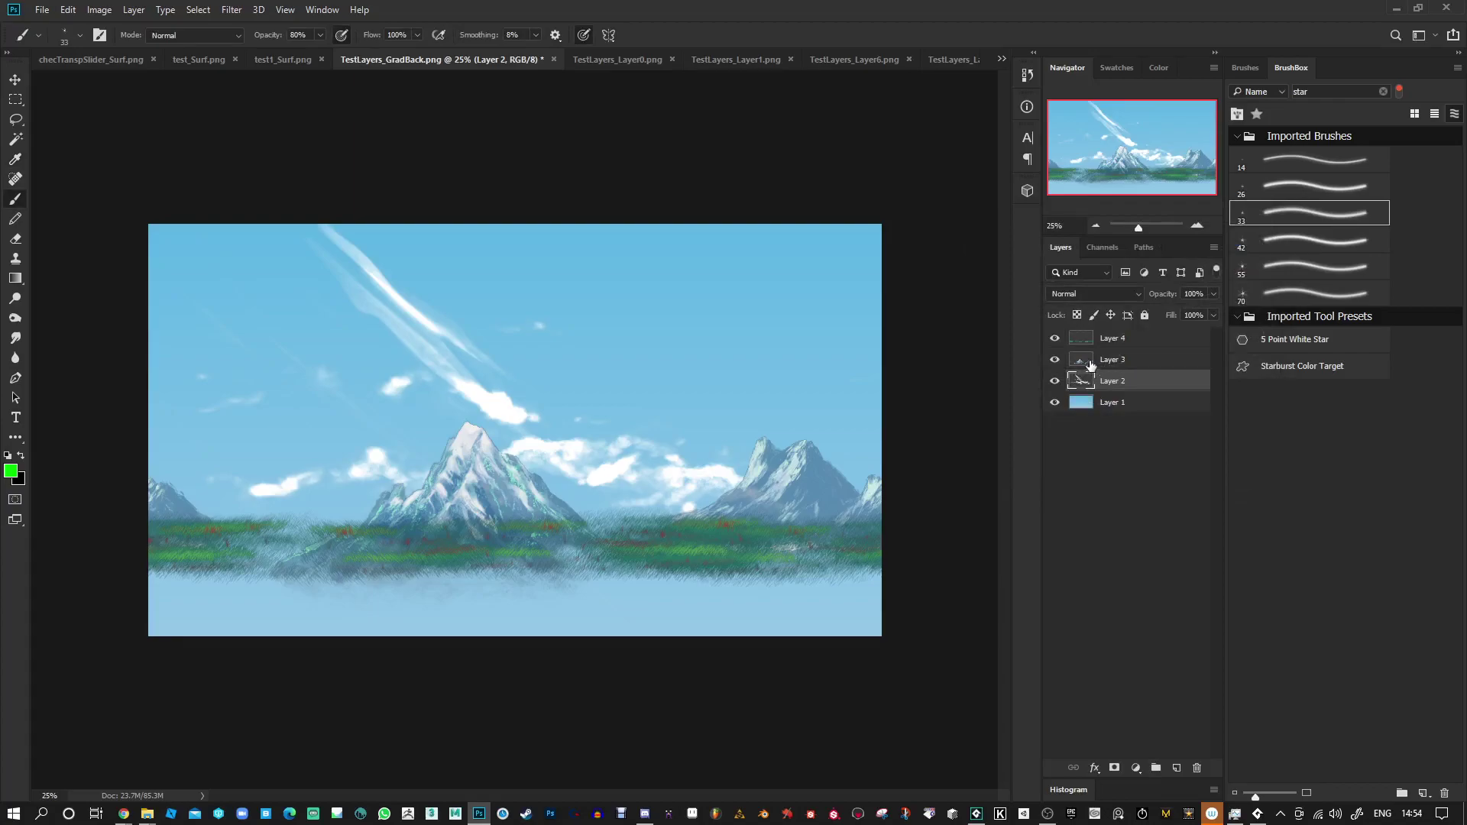
- Brighten the mountains on Layer 3 with a Levels white-point adjustment
left_click(1088, 362)
key("ctrl+l")
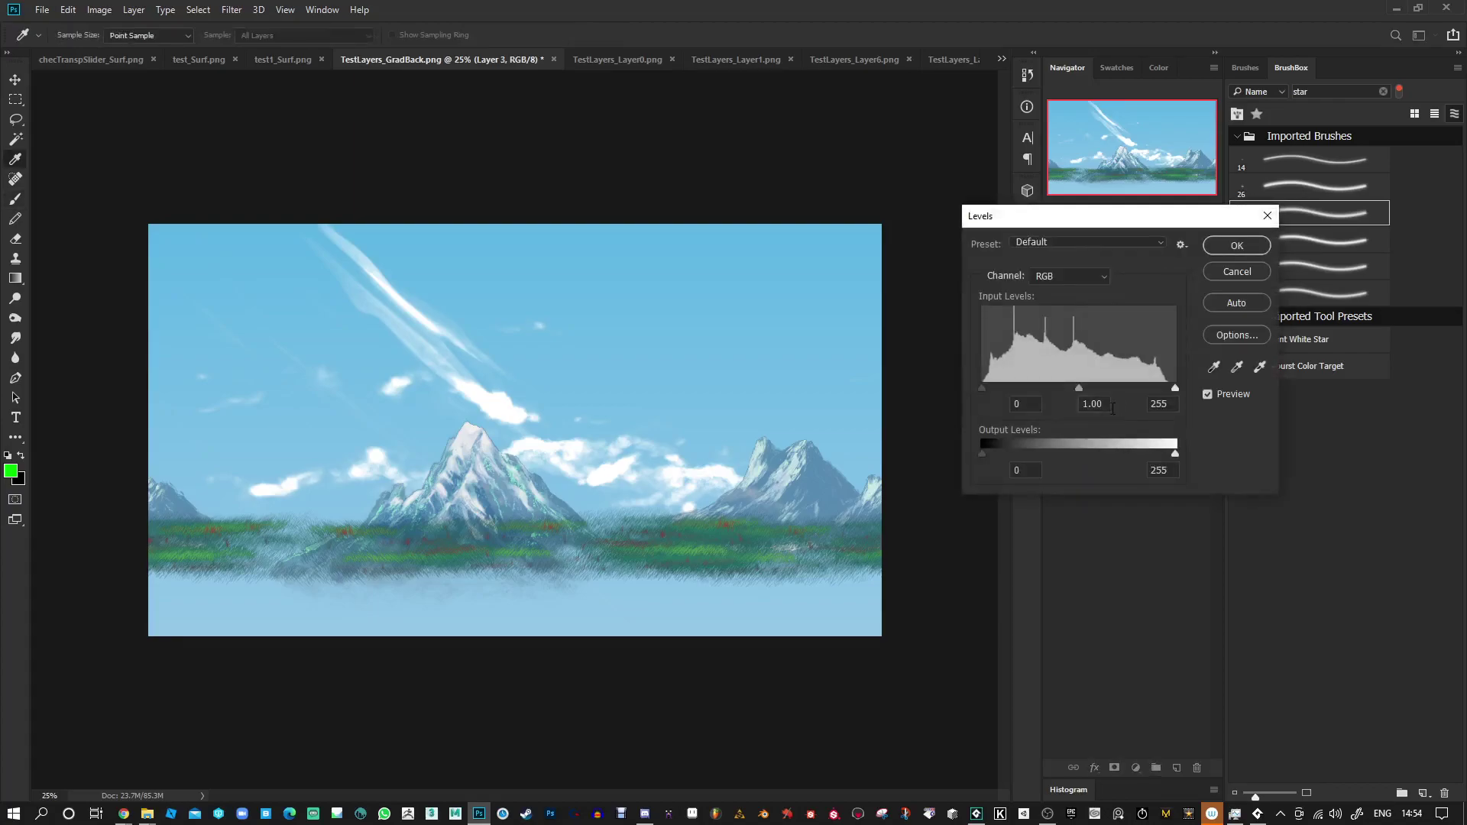
mouse_move(1174, 390)
left_mouse_down()
mouse_move(1093, 394)
mouse_move(1163, 402)
mouse_move(1145, 406)
mouse_move(1045, 385)
left_mouse_up()
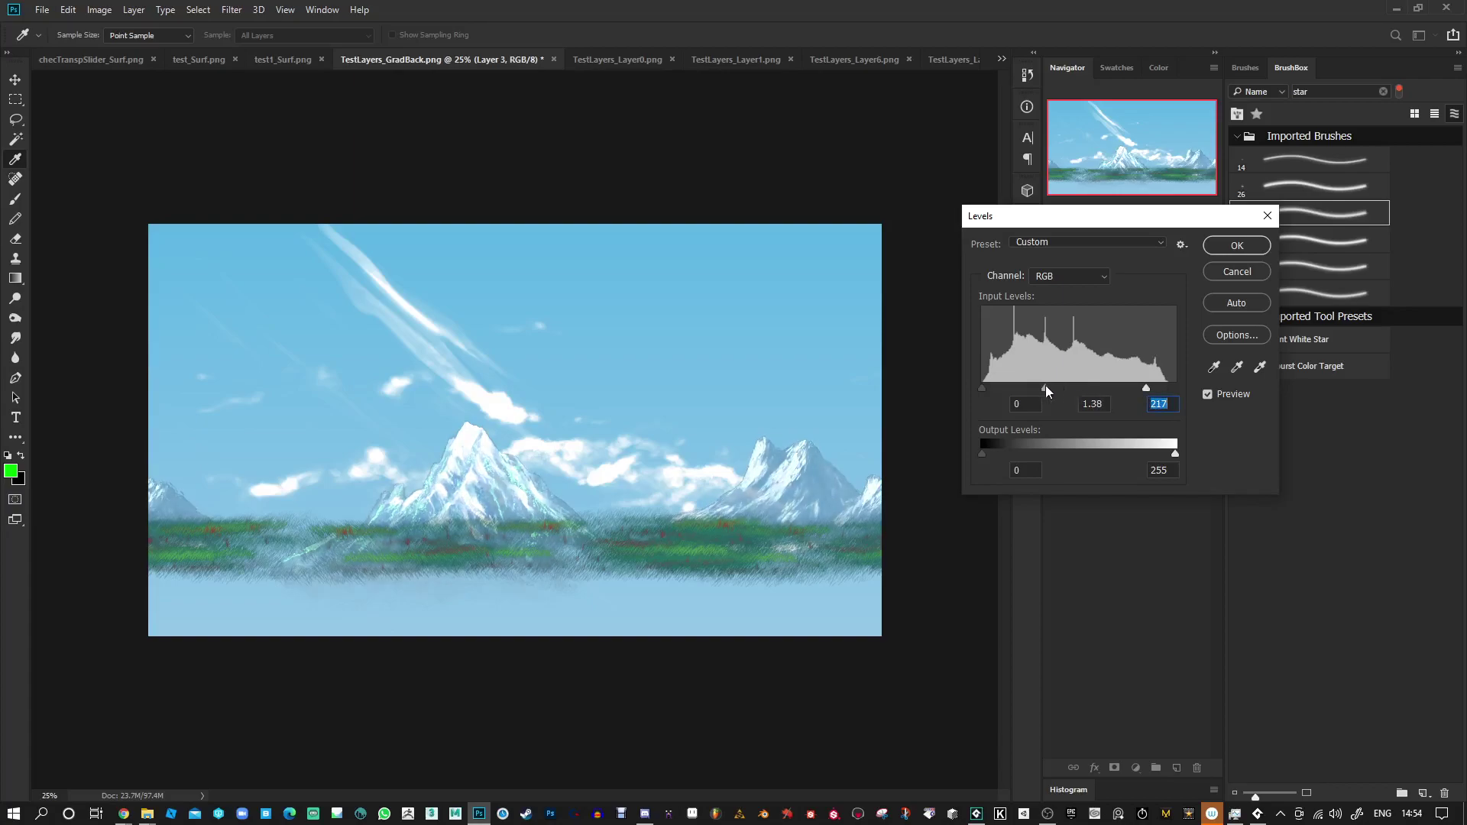
left_click(1239, 248)
left_click(1081, 341)
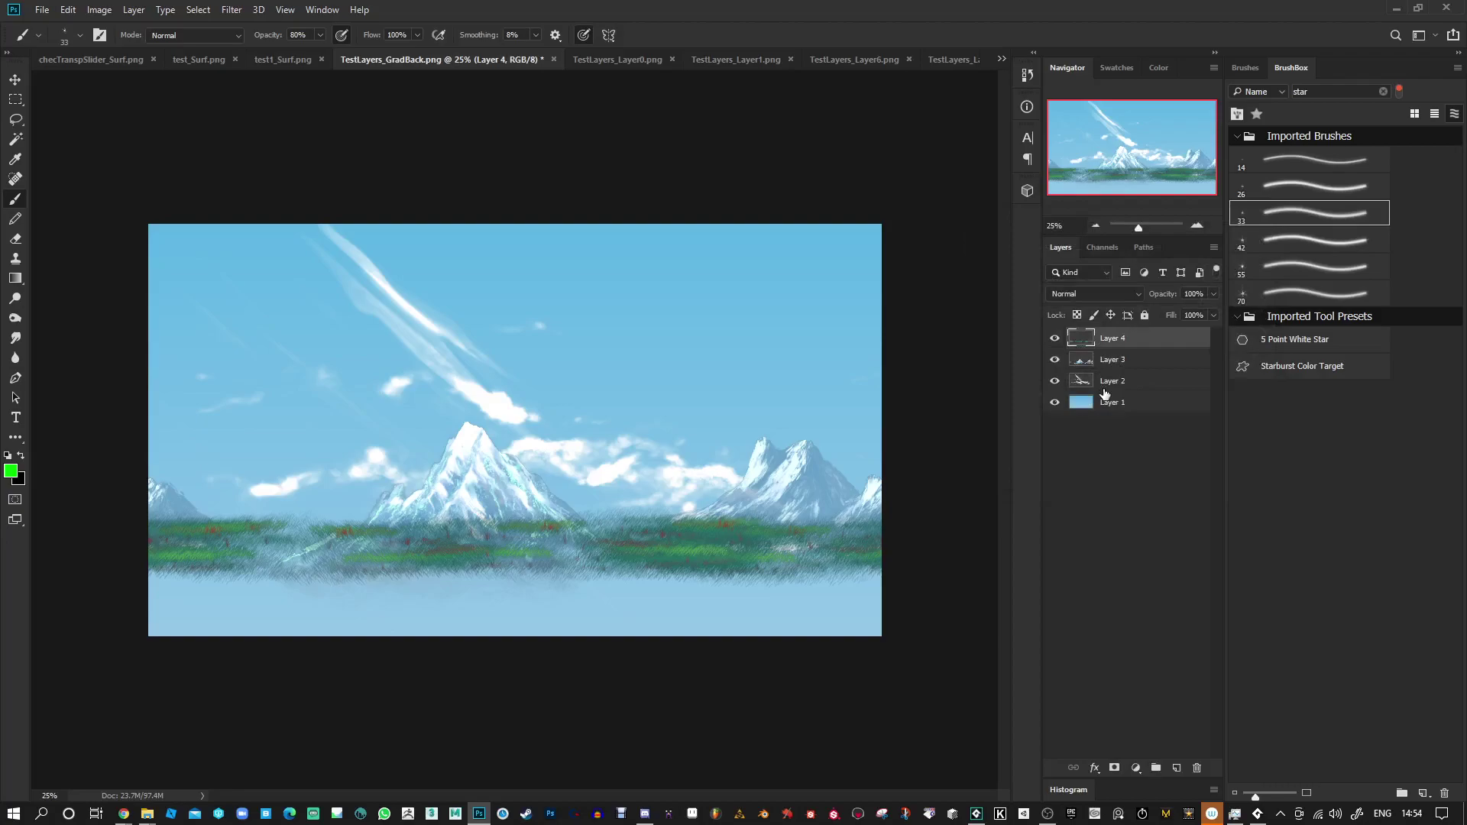
left_click(1080, 386)
- Shift the clouds layer, then reapply the Offset filter to the mountains on Layer 3
left_click(14, 79)
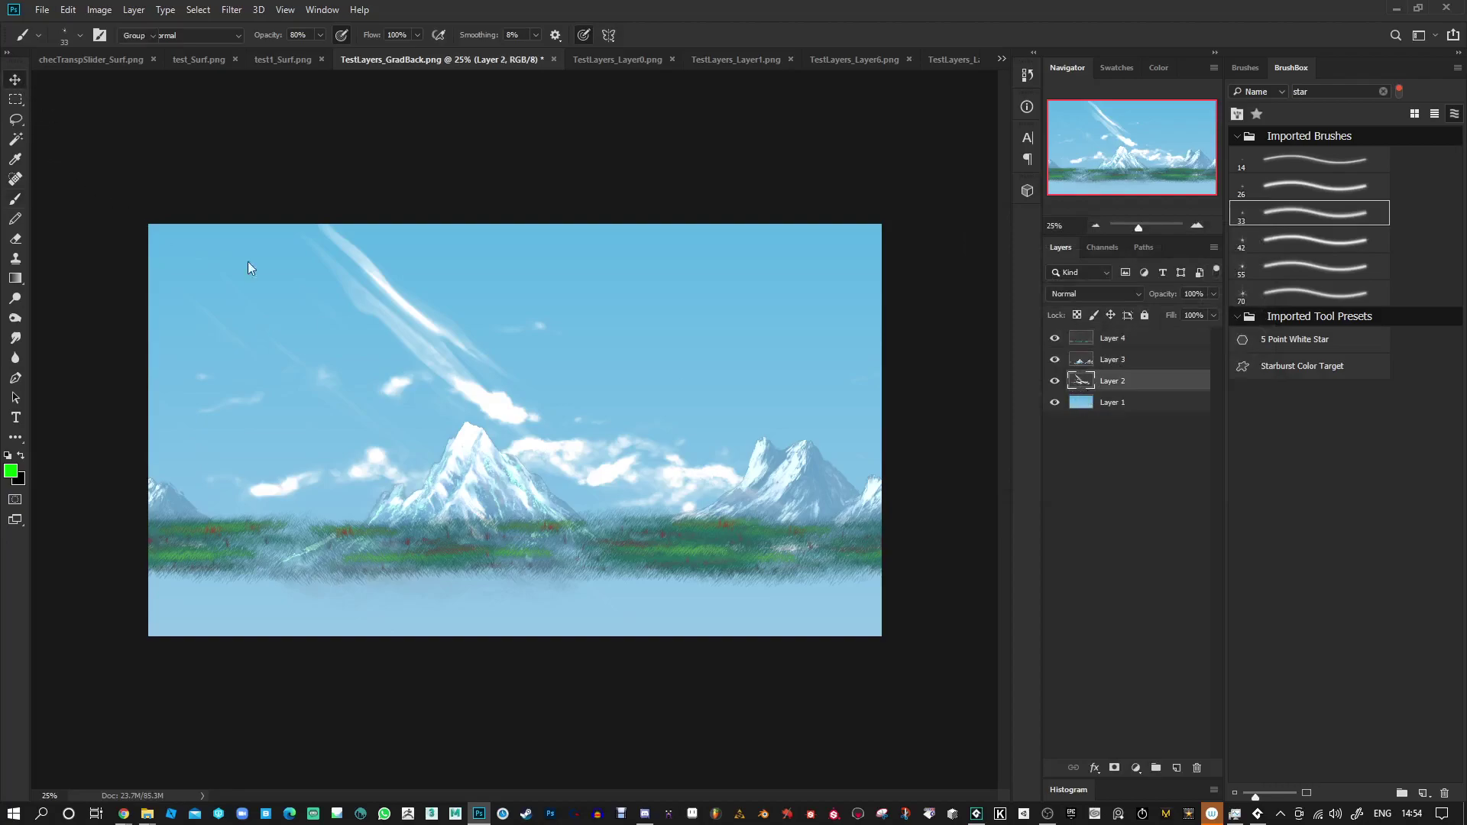
left_click_drag(541, 550, 523, 520)
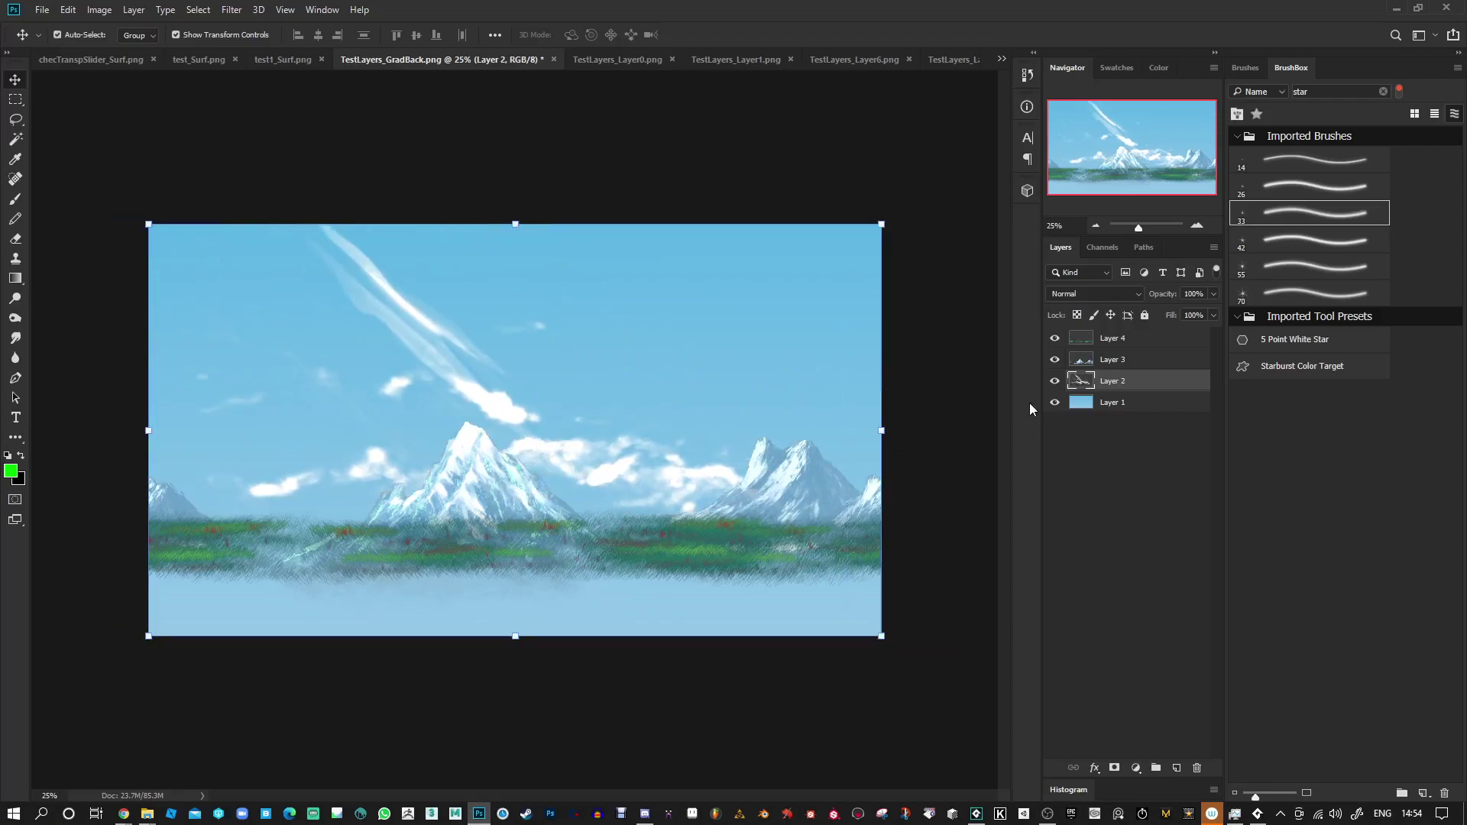
left_click(1083, 360)
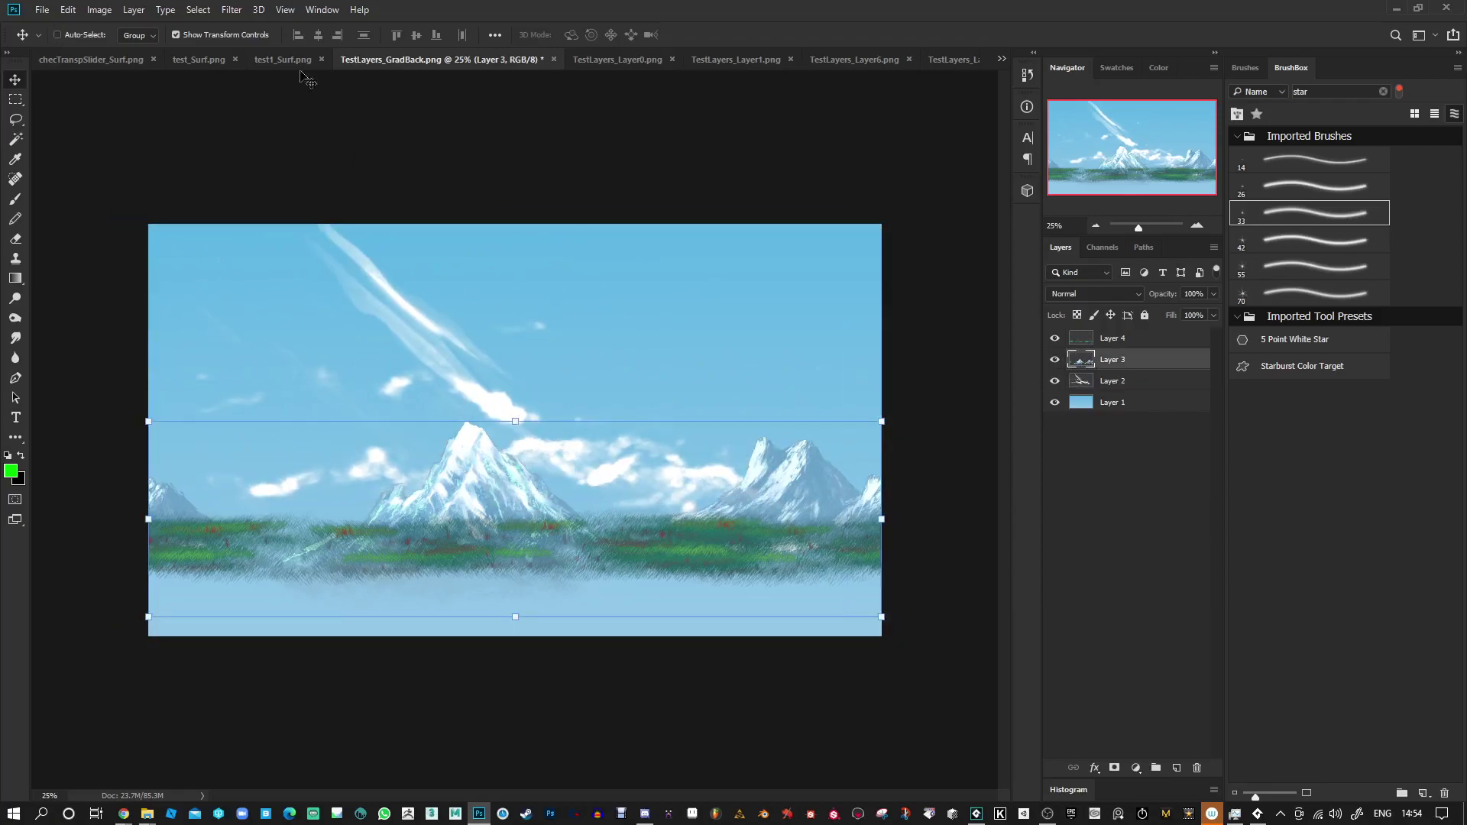
left_click(233, 11)
left_click(237, 27)
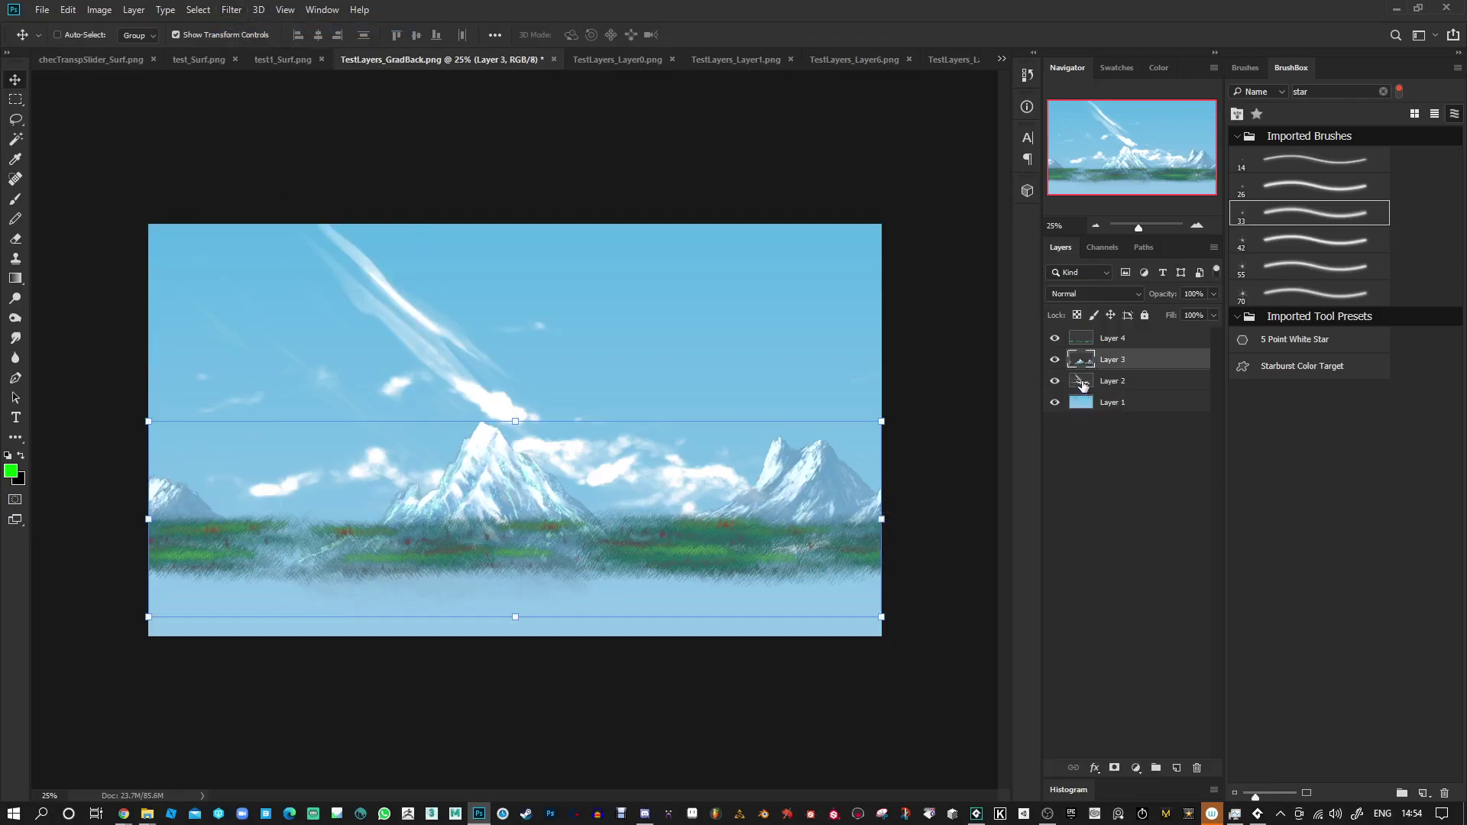
- Offset the grass strip on Layer 4 twice and move it slightly left and down
left_click(1083, 384)
left_click(1082, 340)
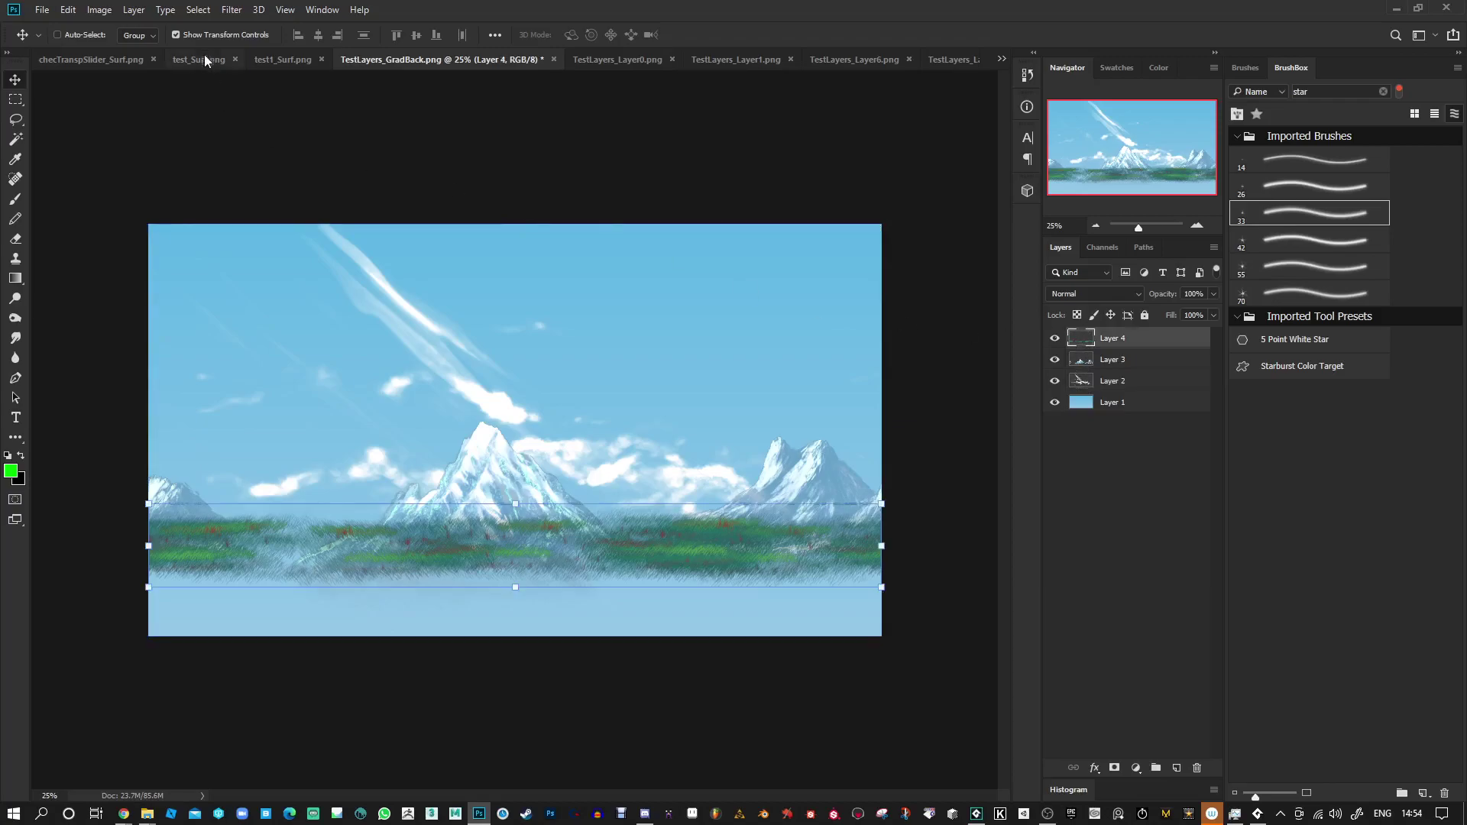
left_click(230, 10)
left_click(236, 28)
left_click(232, 10)
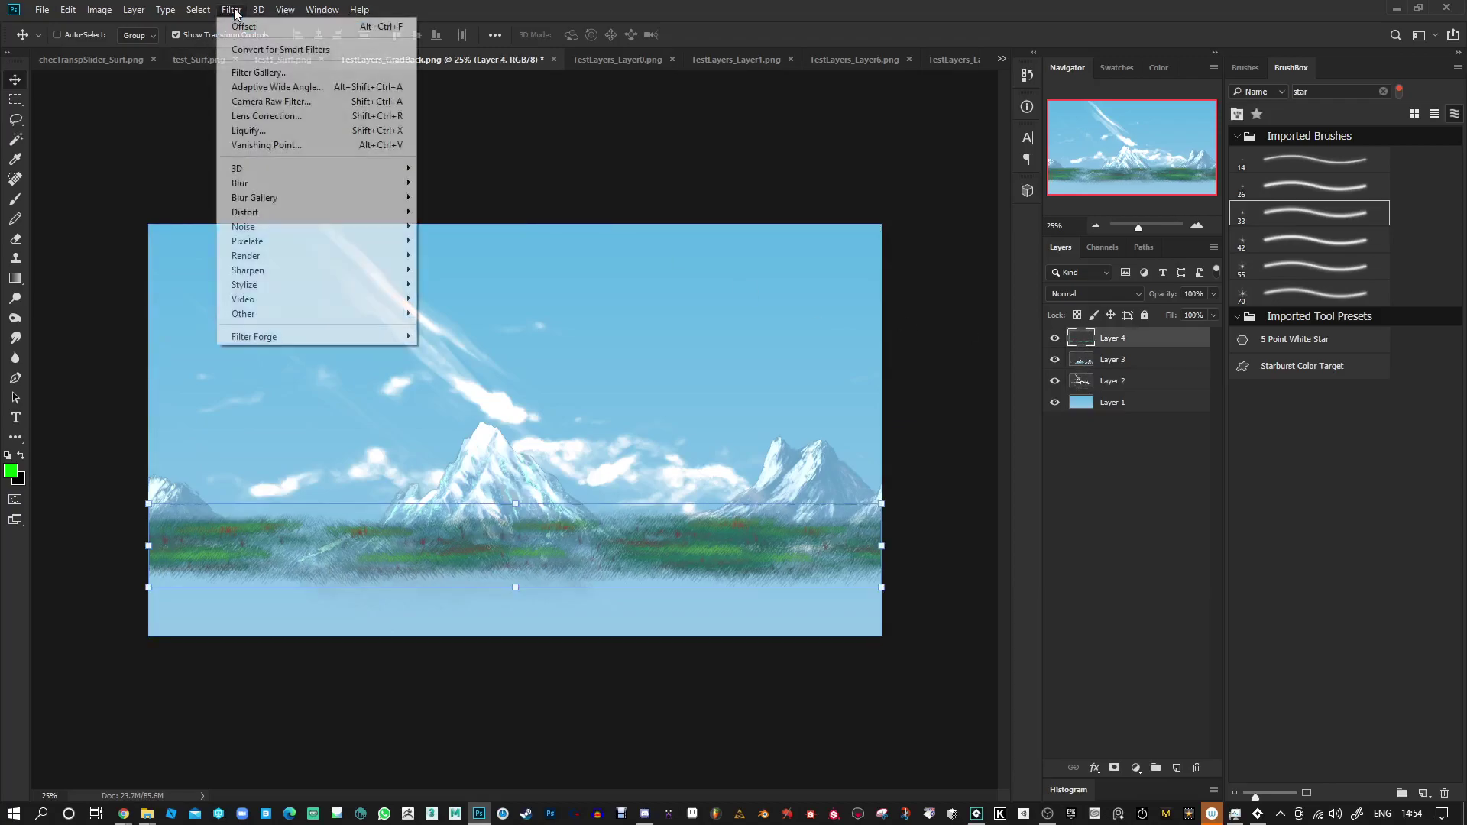
left_click(238, 28)
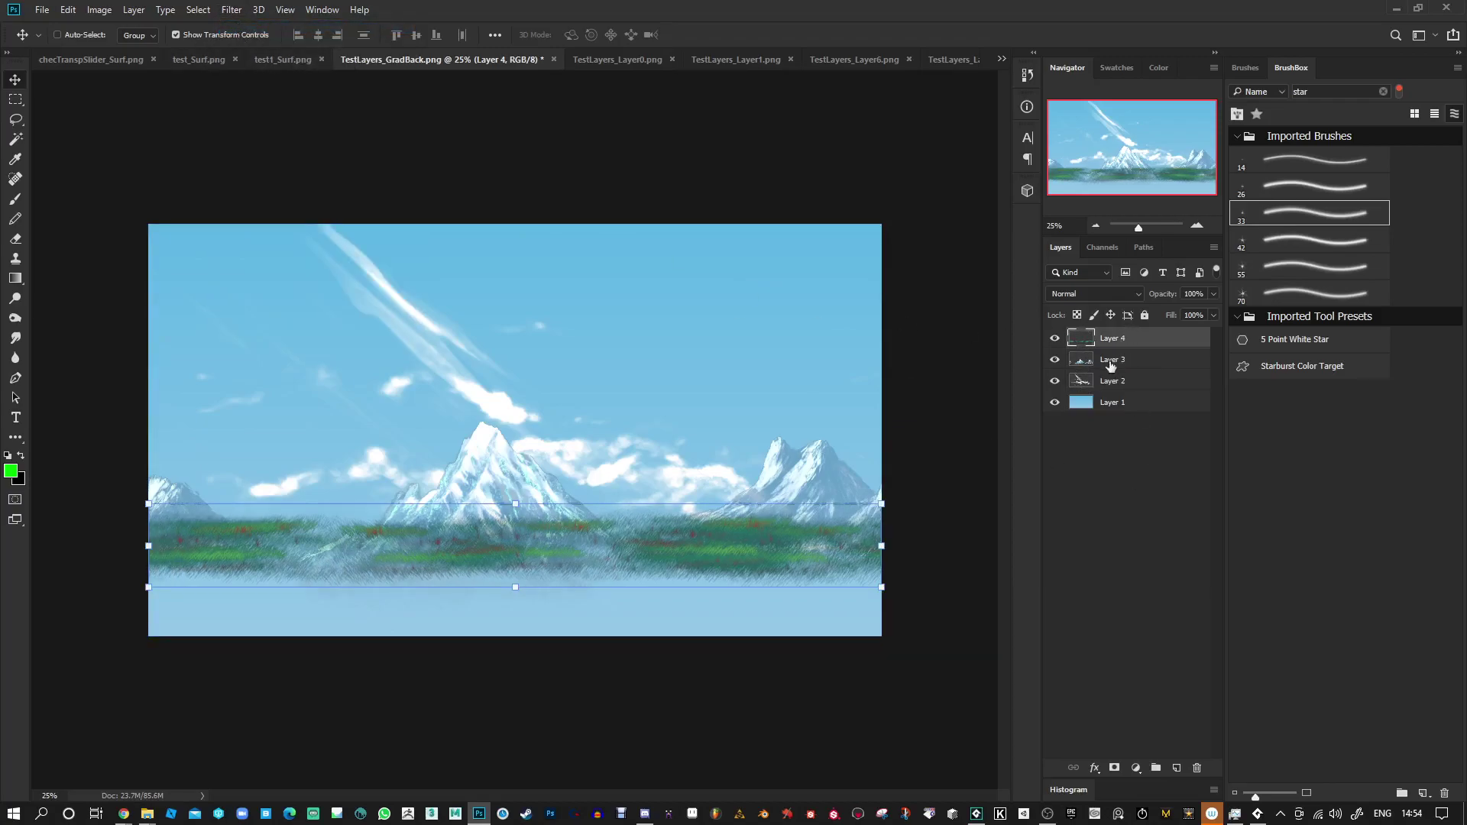
left_click_drag(632, 563, 617, 588)
- Try repositioning the grass strip with Free Transform, then undo the change
key("ctrl+t")
scroll(611, 565, "up", 3)
scroll(609, 569, "up", 5)
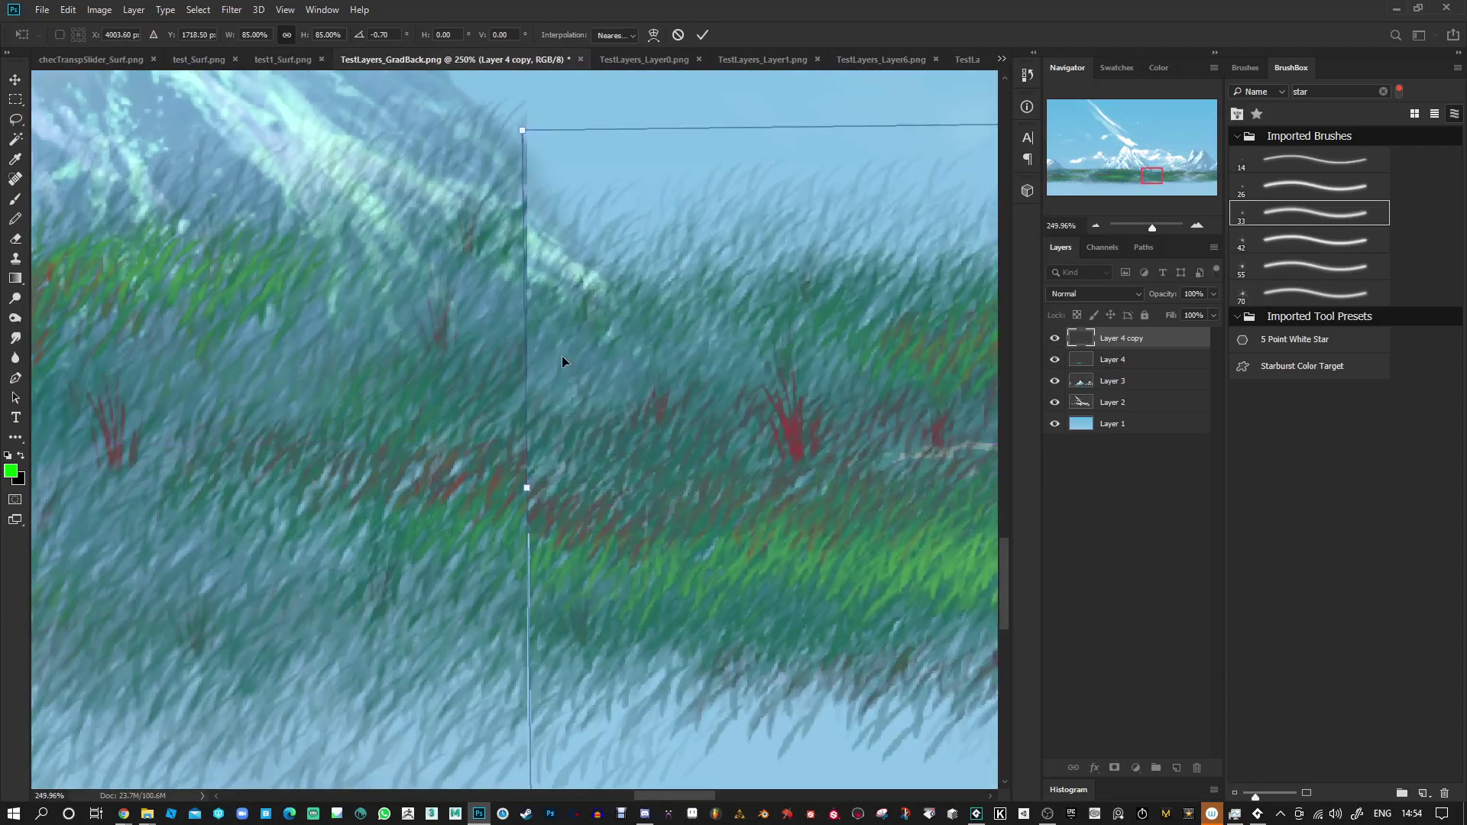
left_click_drag(562, 356, 576, 338)
key("Return")
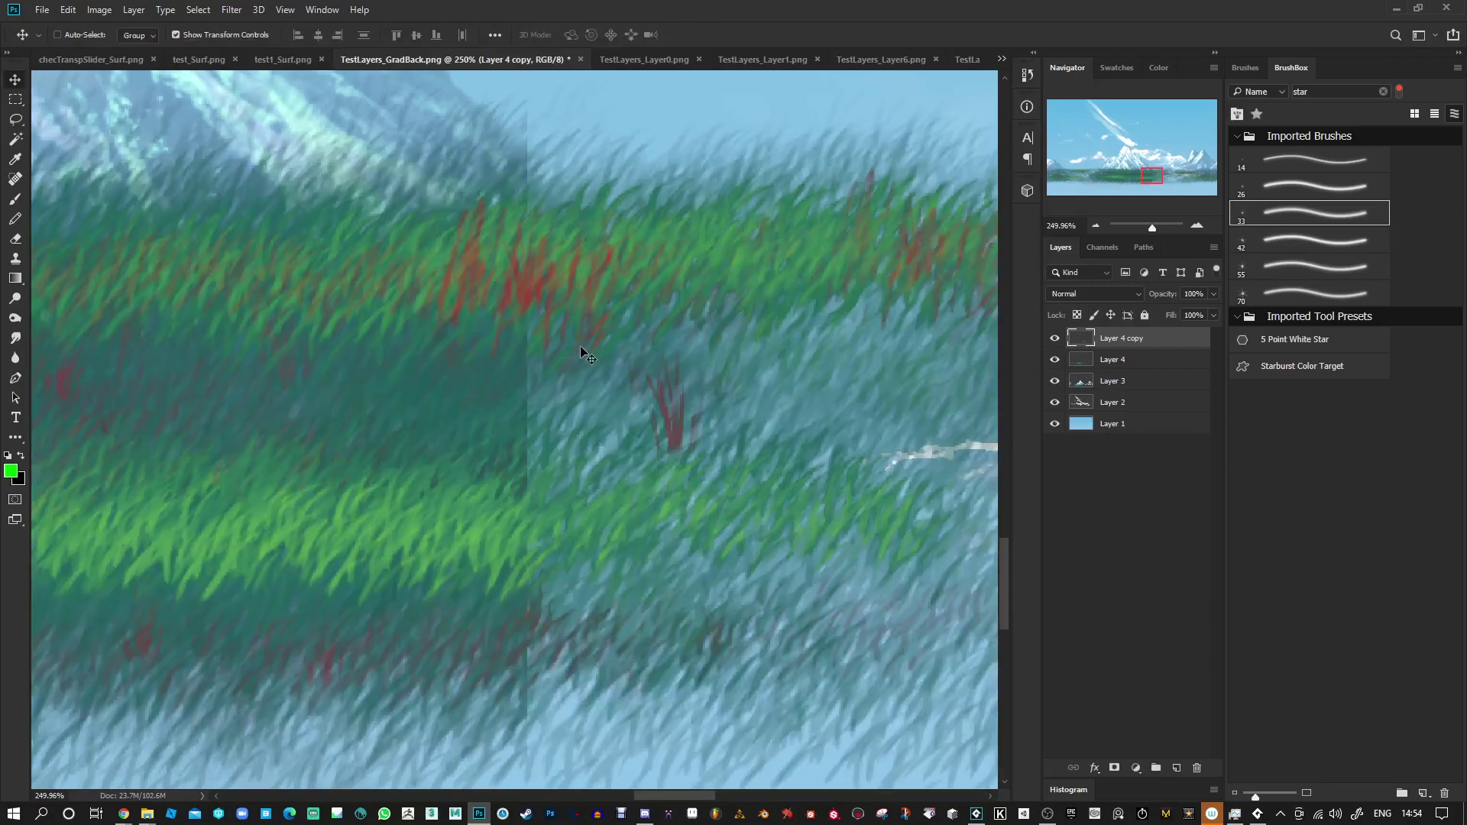
key("ctrl+z")
key("ctrl+z")
scroll(579, 346, "down", 2)
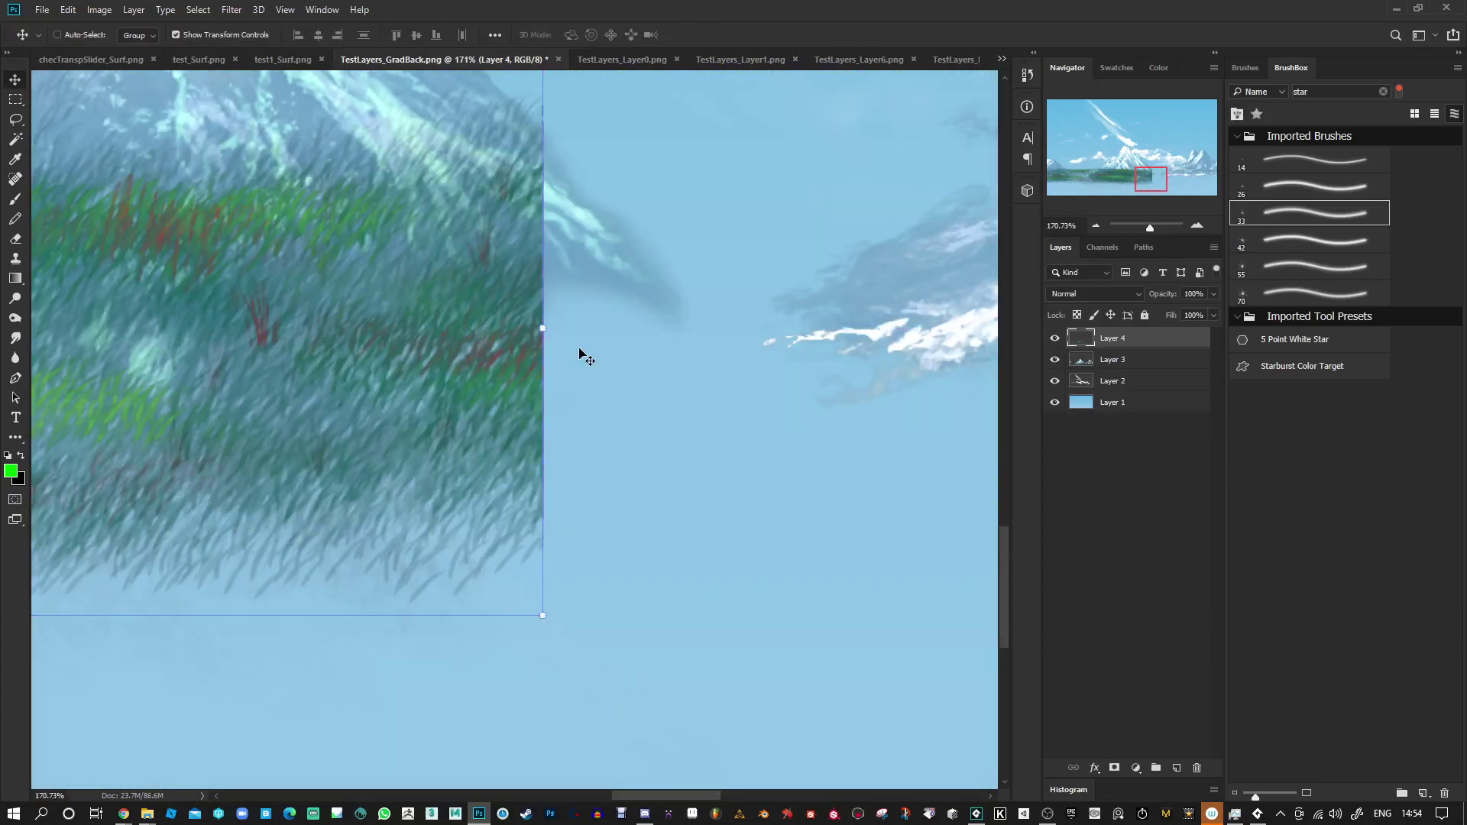
scroll(431, 377, "down", 9)
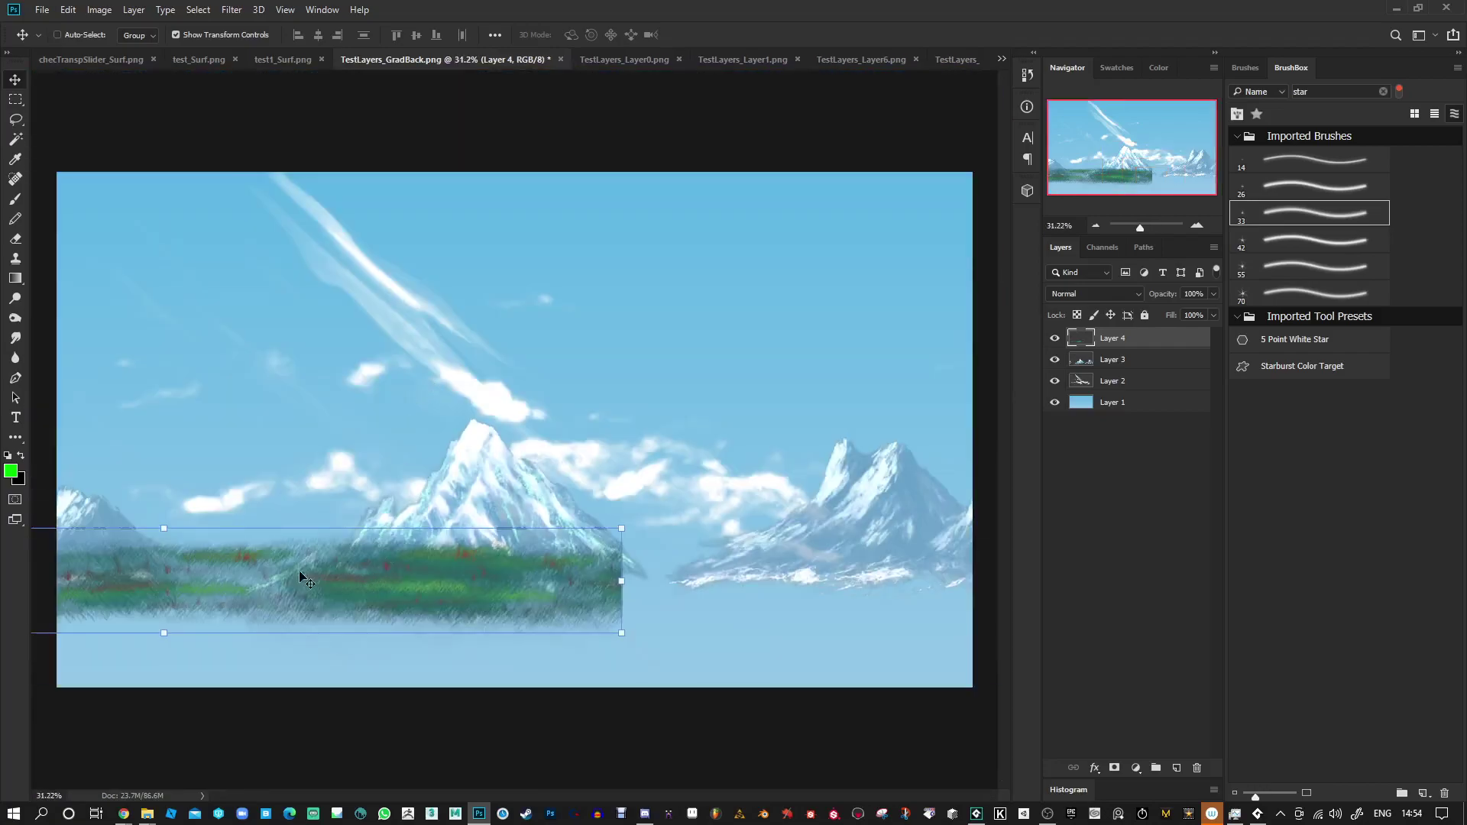
- Duplicate the grass strip to its right and nudge the copy left to close the seam
left_click_drag(181, 588, 683, 580)
scroll(683, 581, "up", 10)
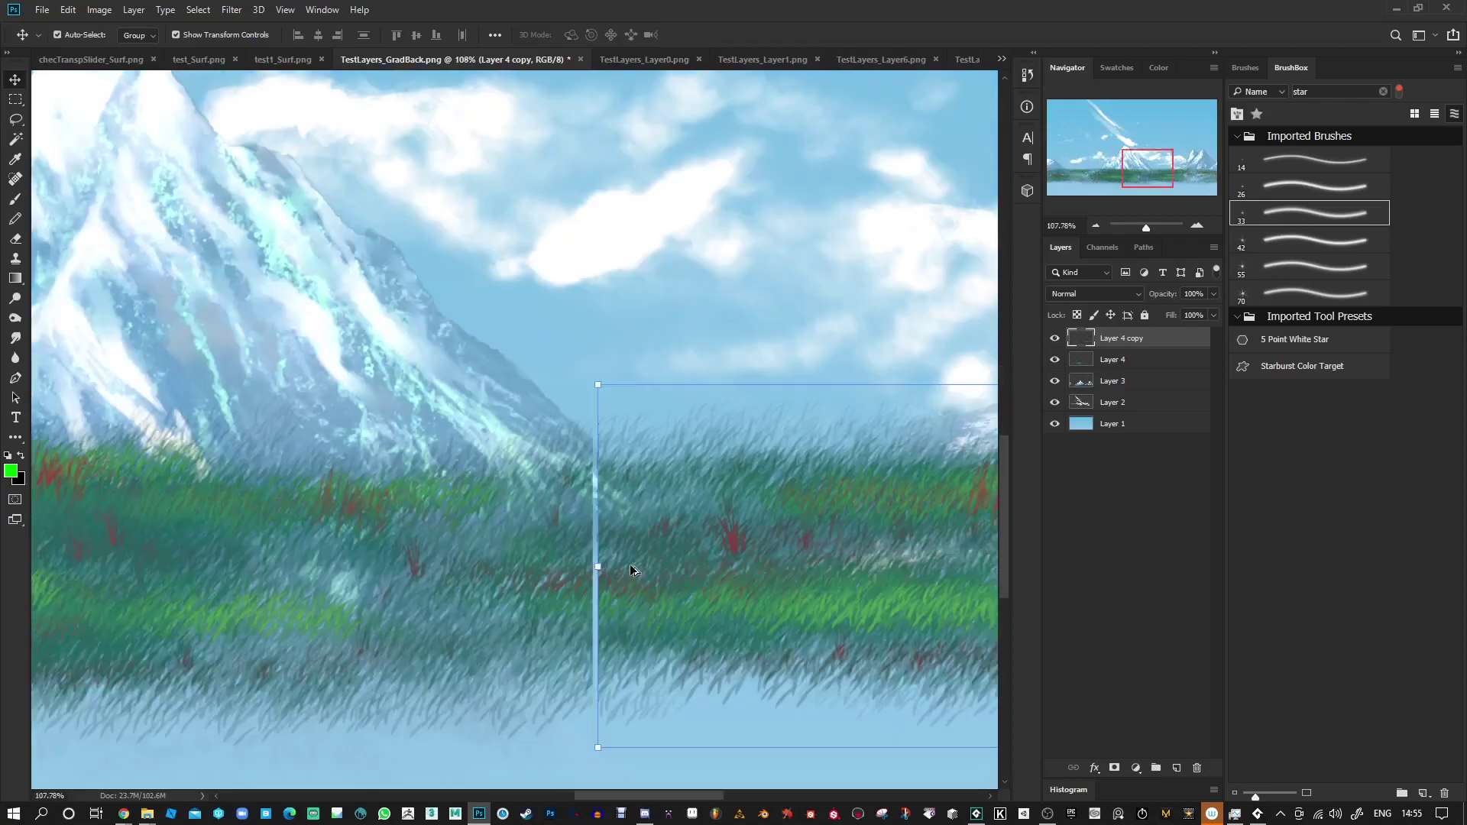
key("Left")
key("Left")
key("Left")
key("Left")
key("Left")
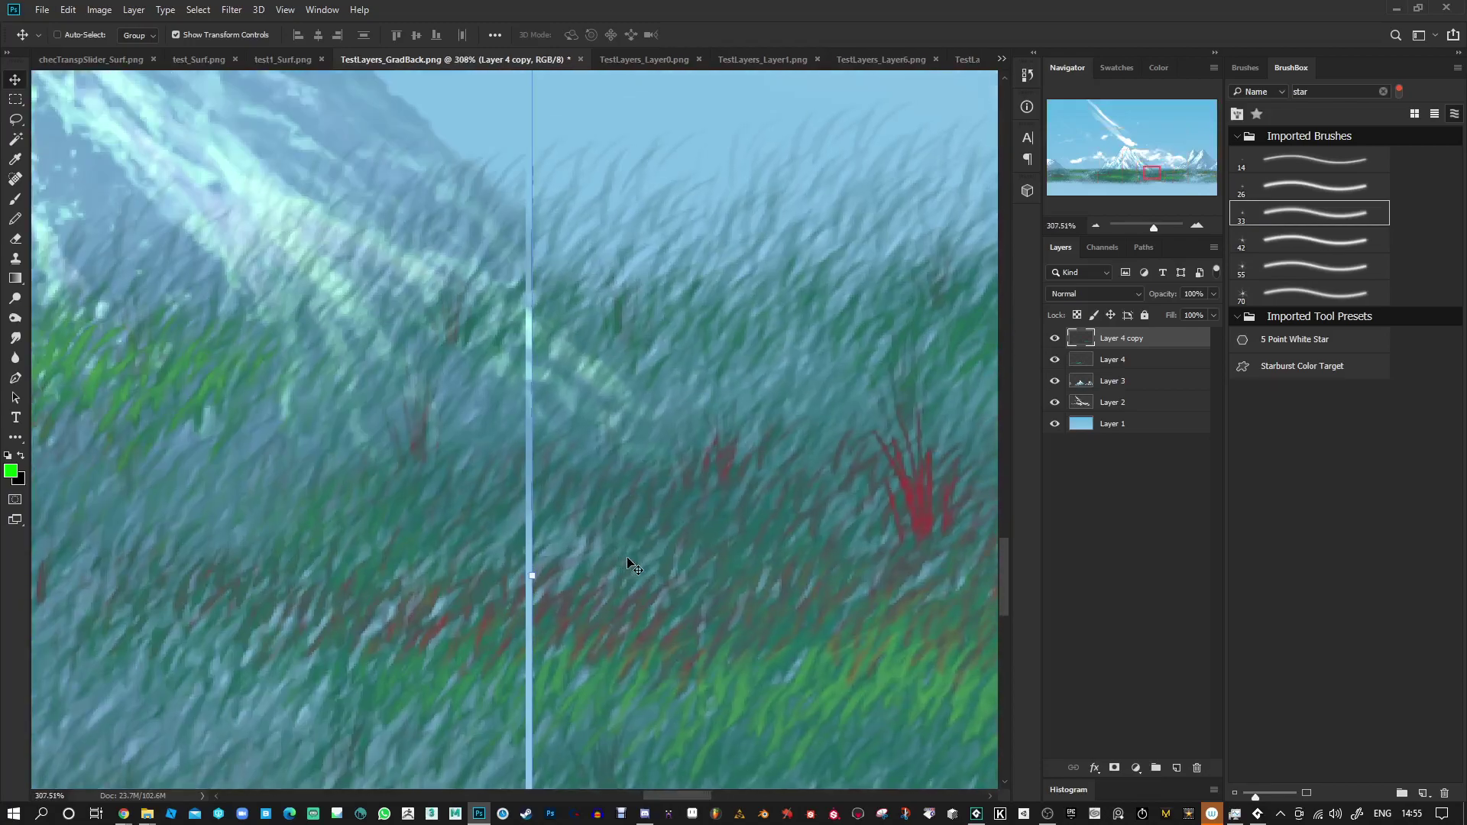
key("Left")
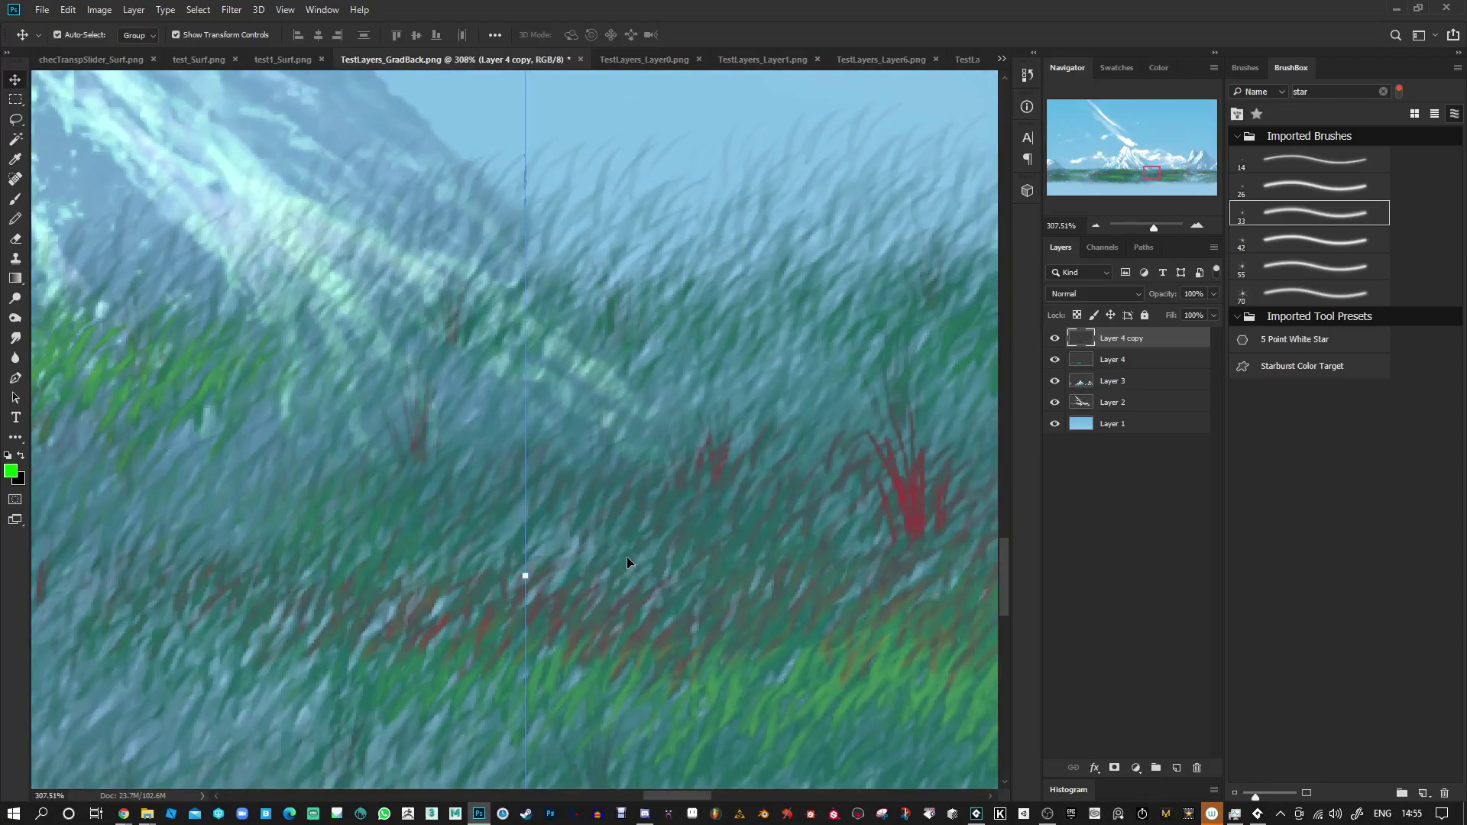
scroll(627, 562, "down", 7)
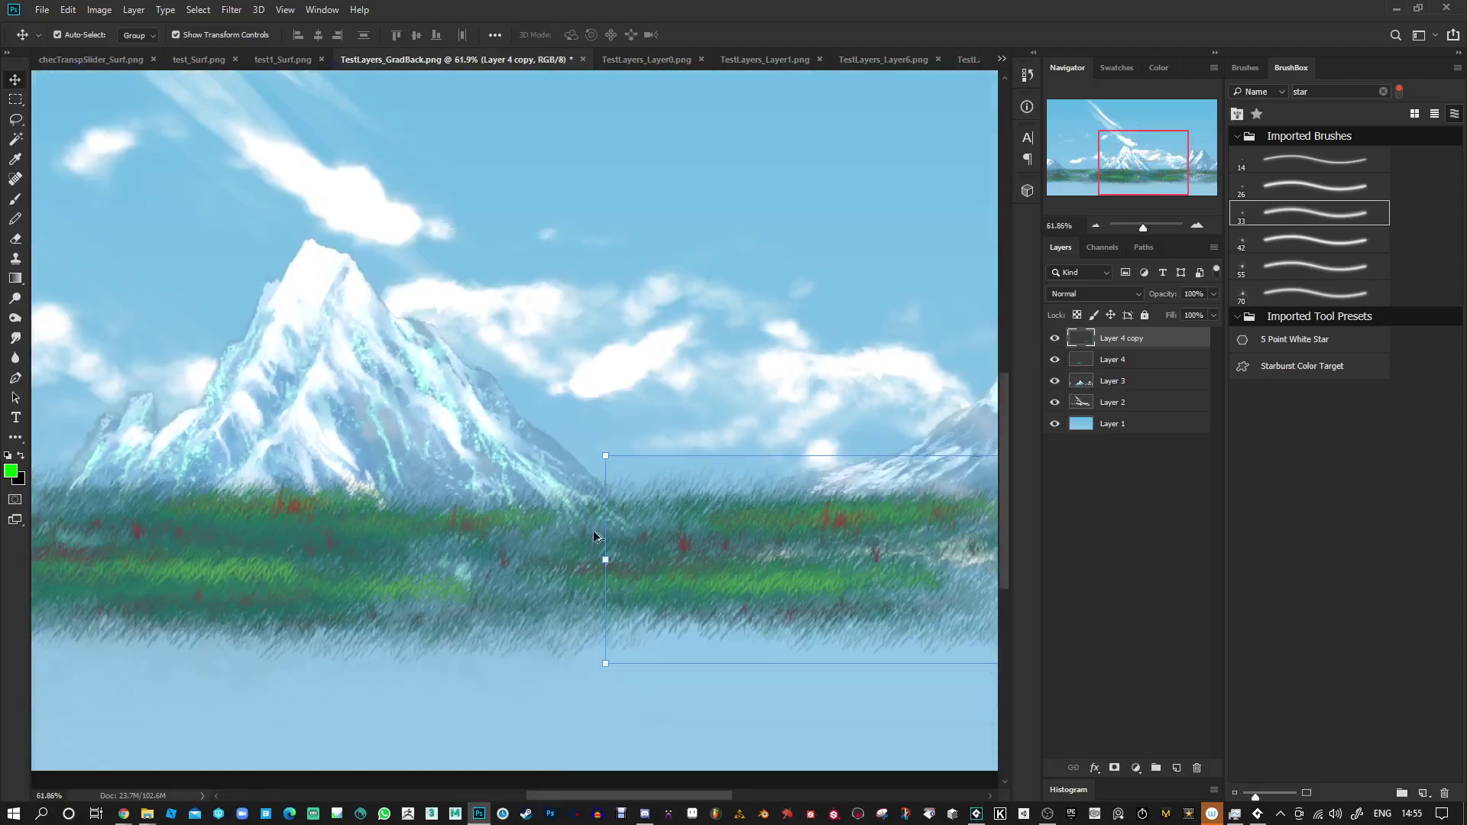
left_click(16, 100)
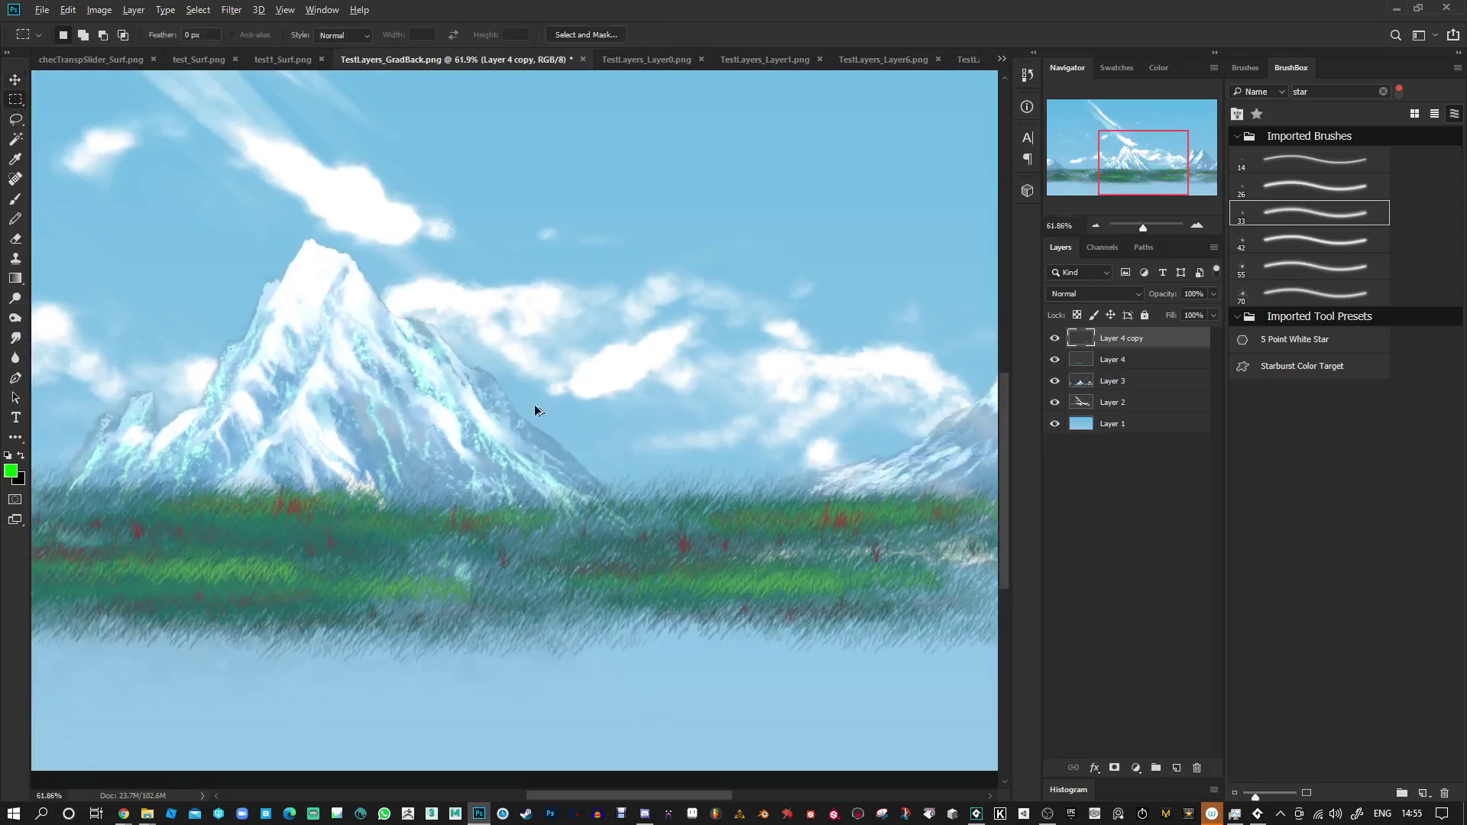
scroll(630, 541, "up", 3)
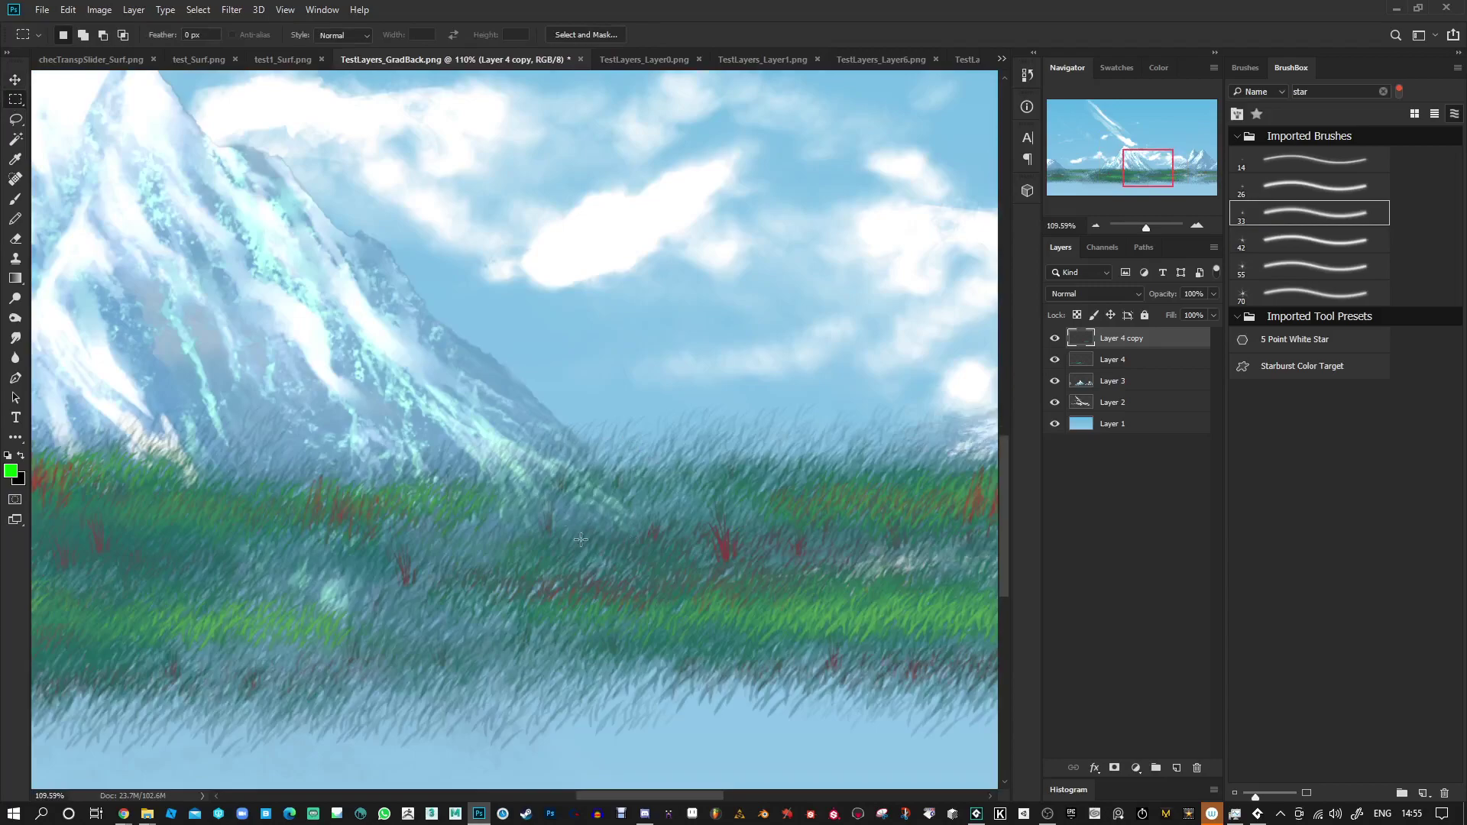
scroll(607, 655, "up", 2)
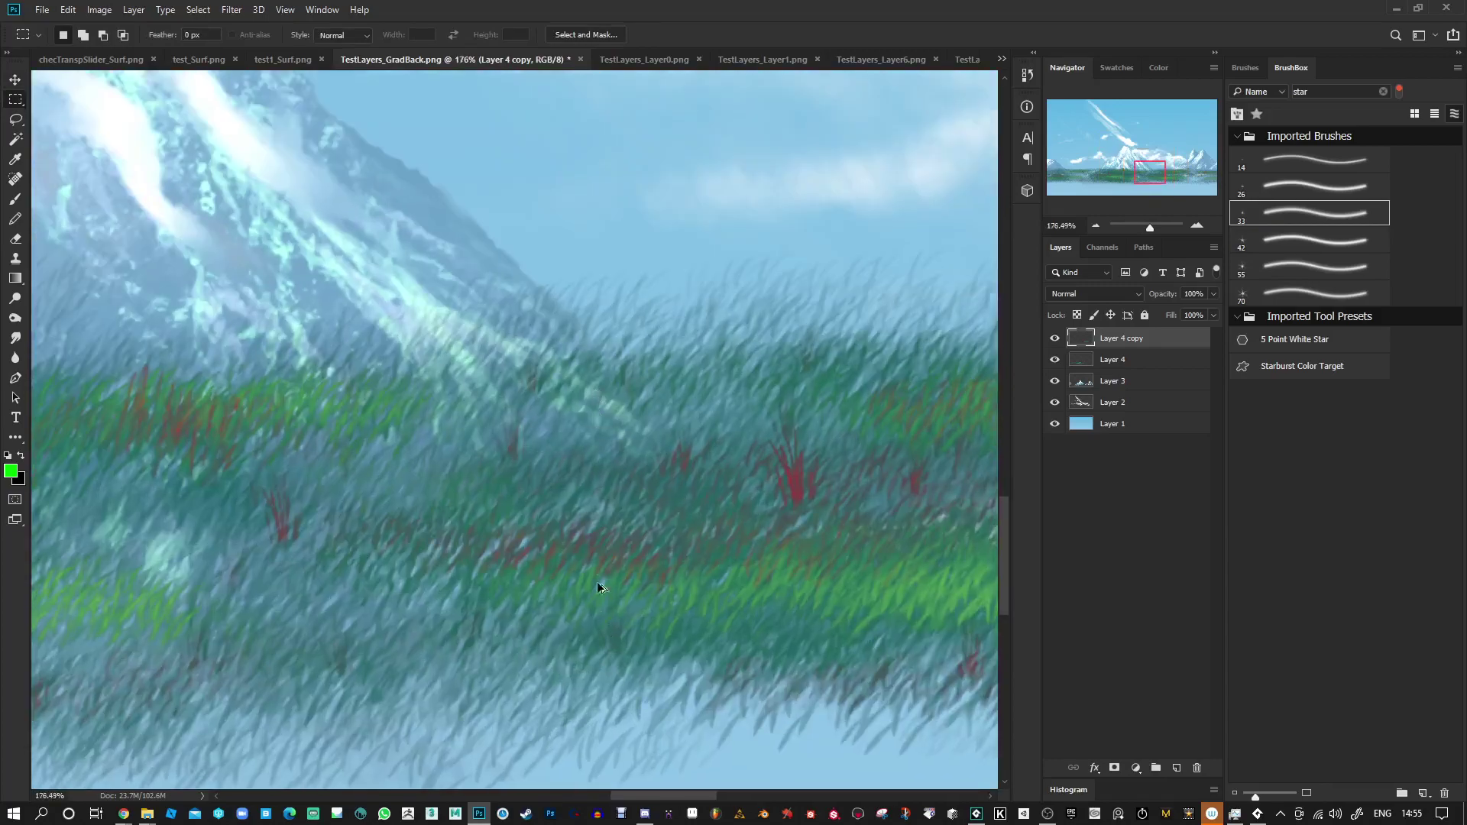
scroll(585, 443, "down", 5)
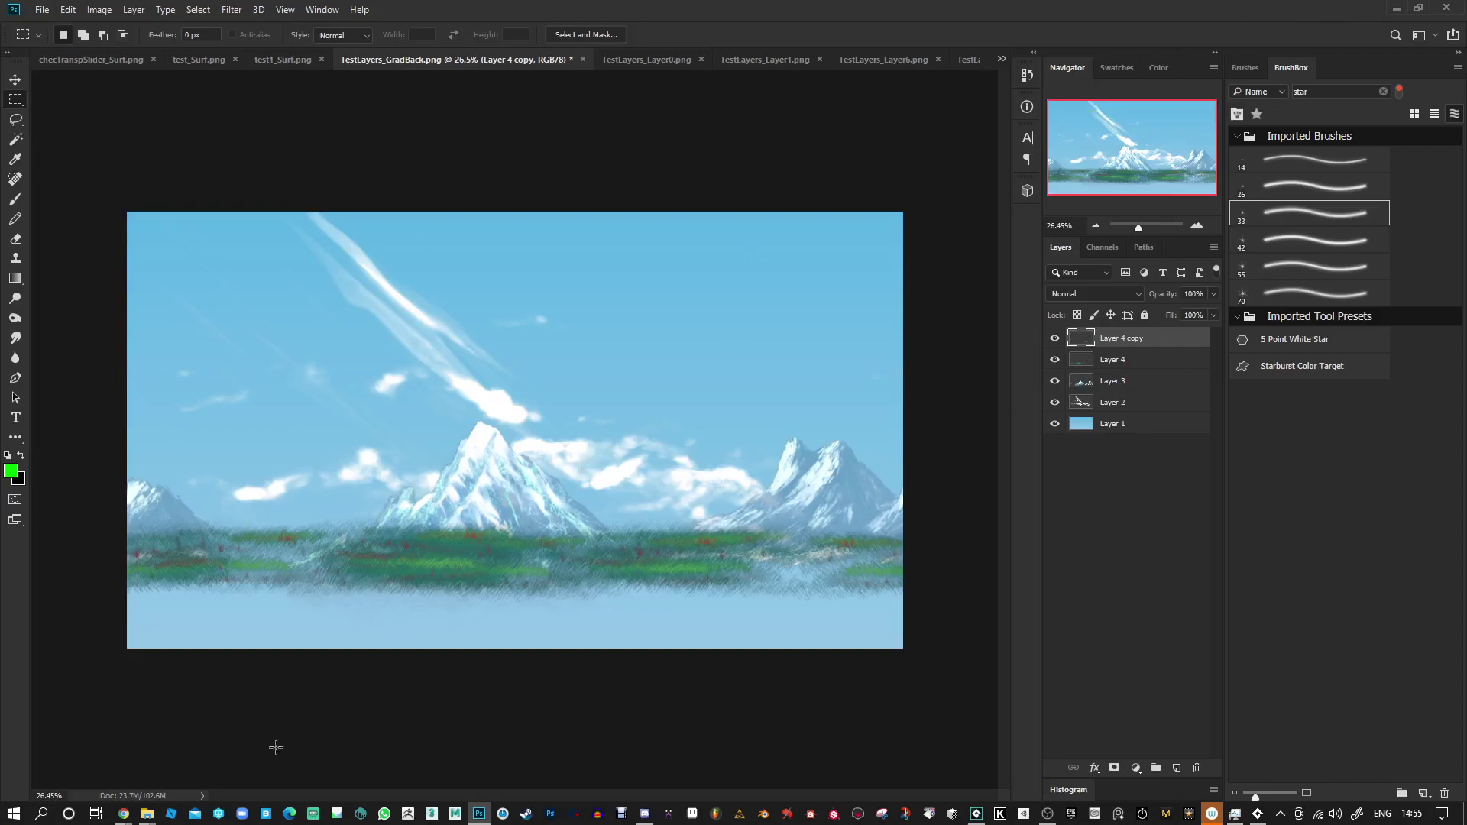
- Minimise Photoshop and bring up the ALPHA_ART folder maximised
mouse_move(146, 815)
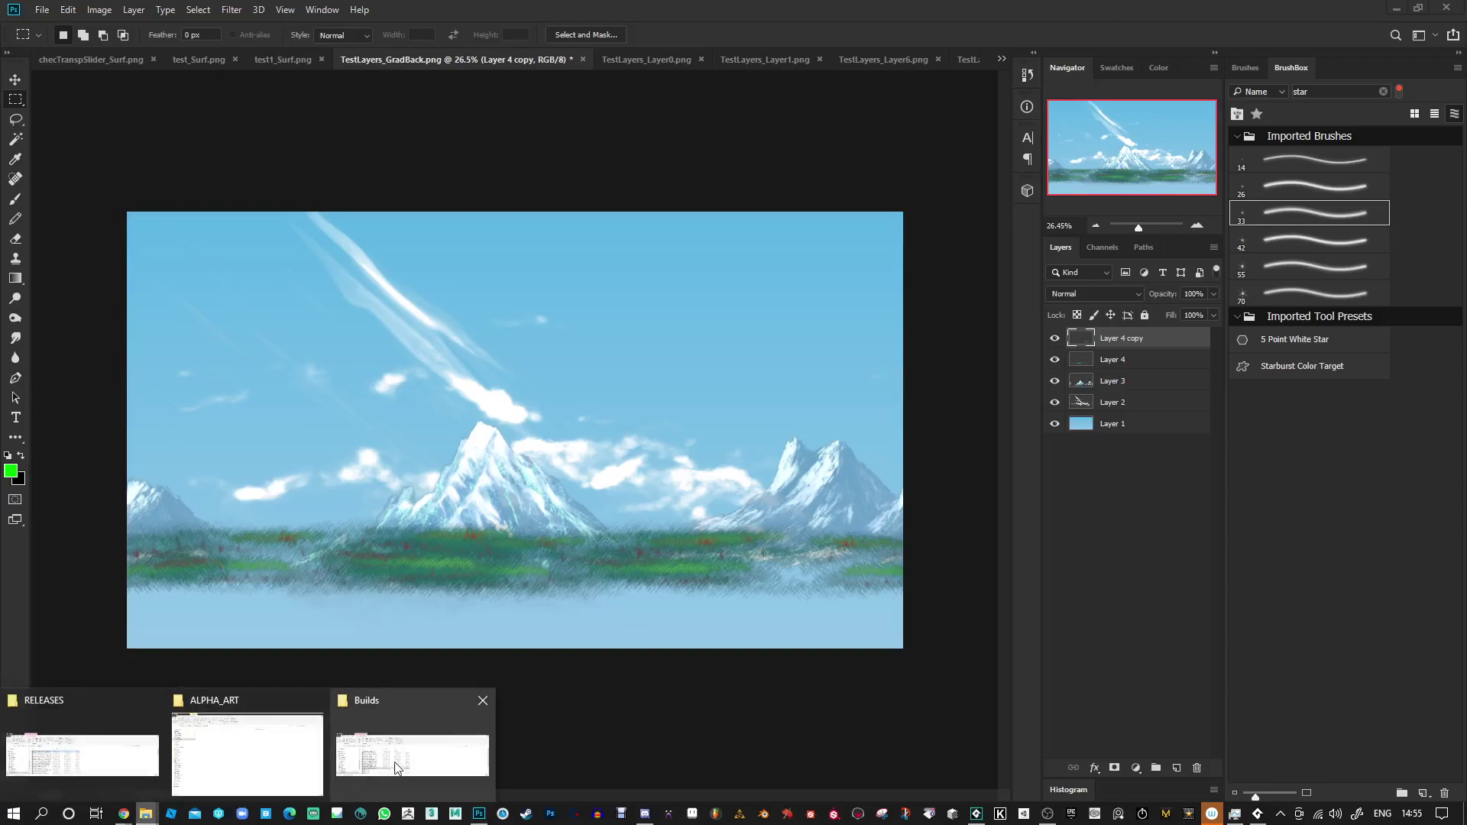
left_click(1395, 7)
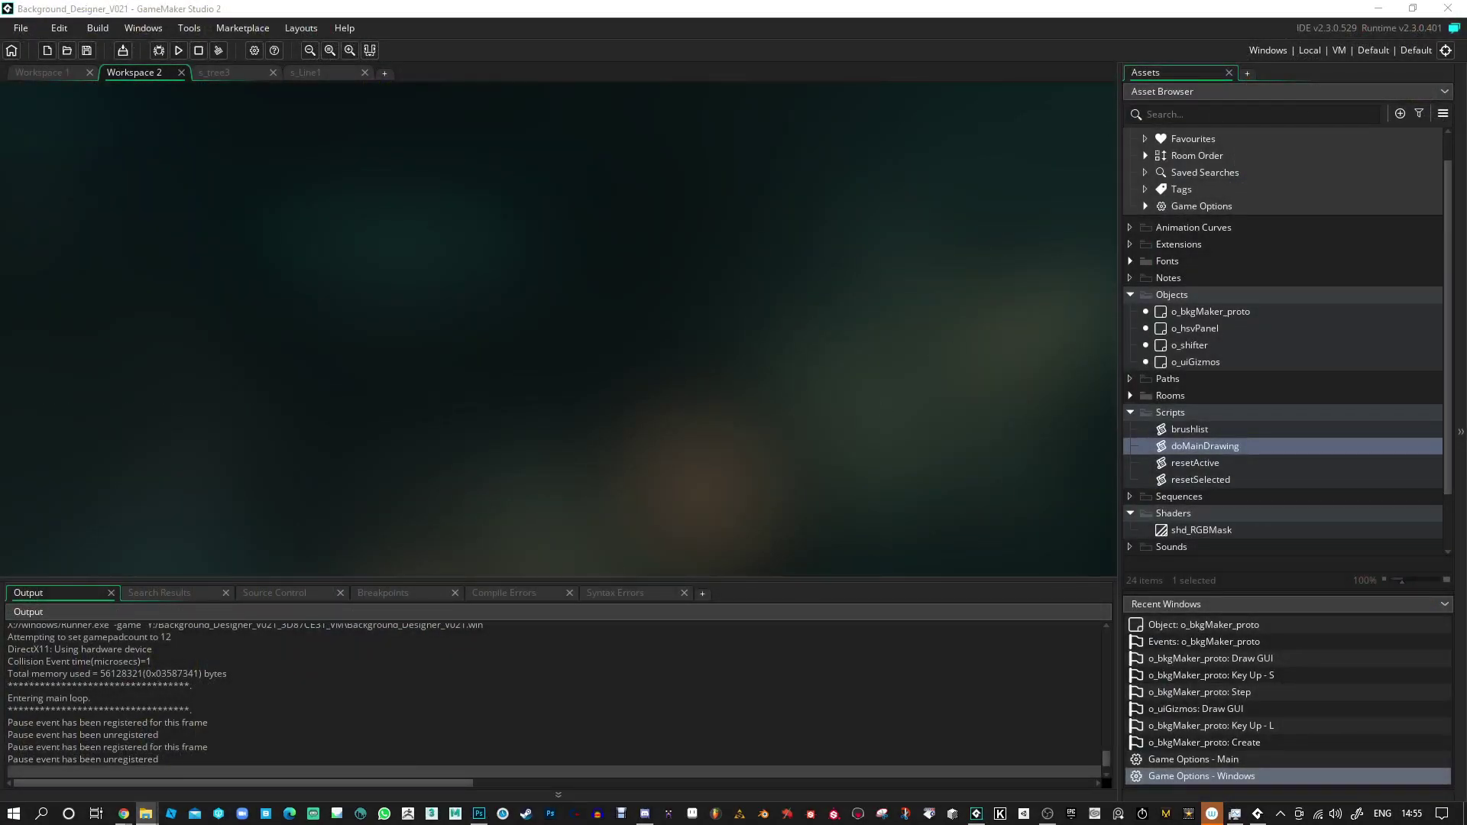
key("alt+Tab")
double_click(617, 188)
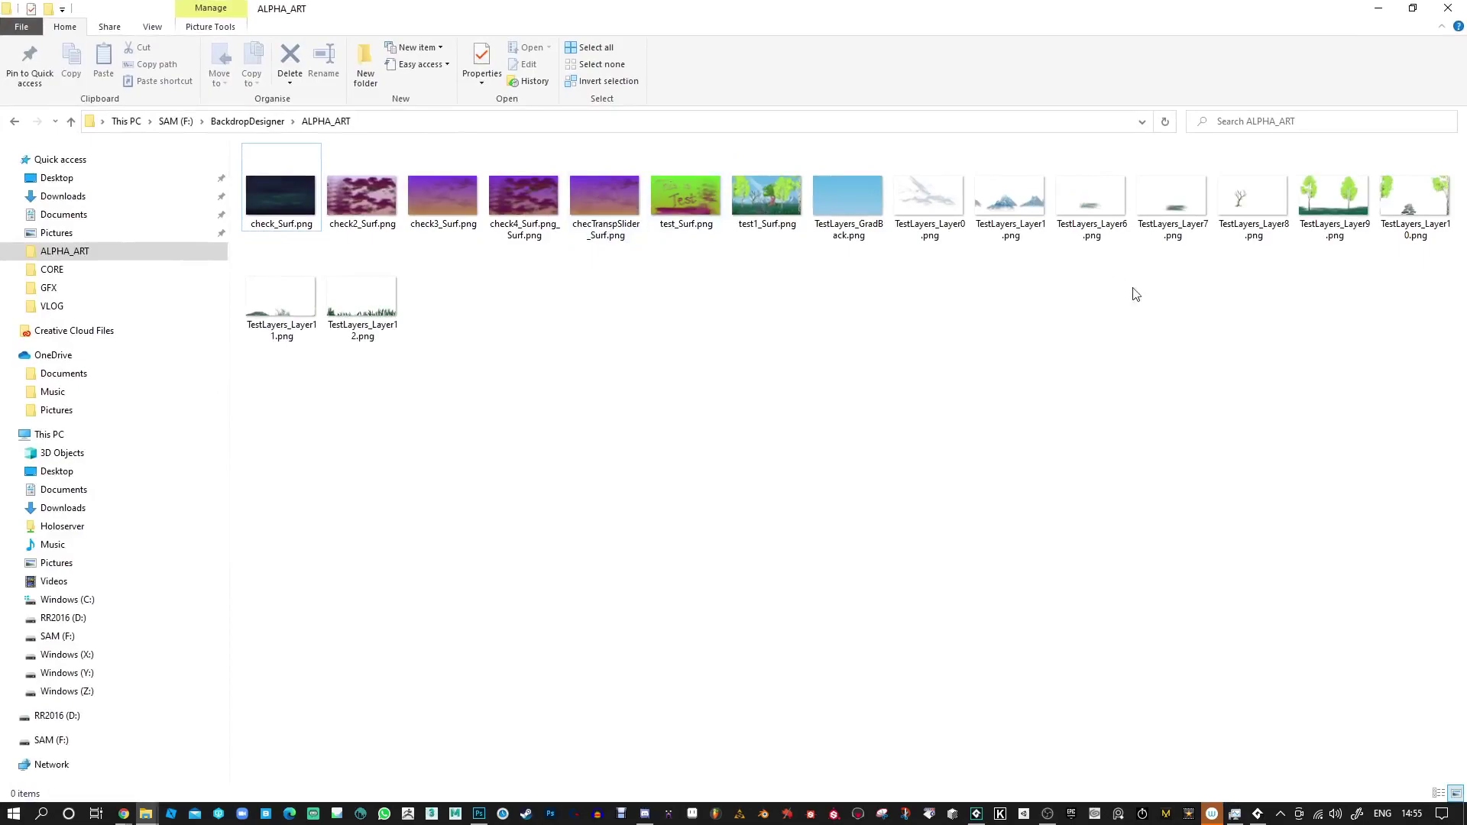
- Look over the TestLayers Layer9–Layer12 images, clear the selection and minimise Explorer
left_click(1330, 228)
left_click(1418, 215)
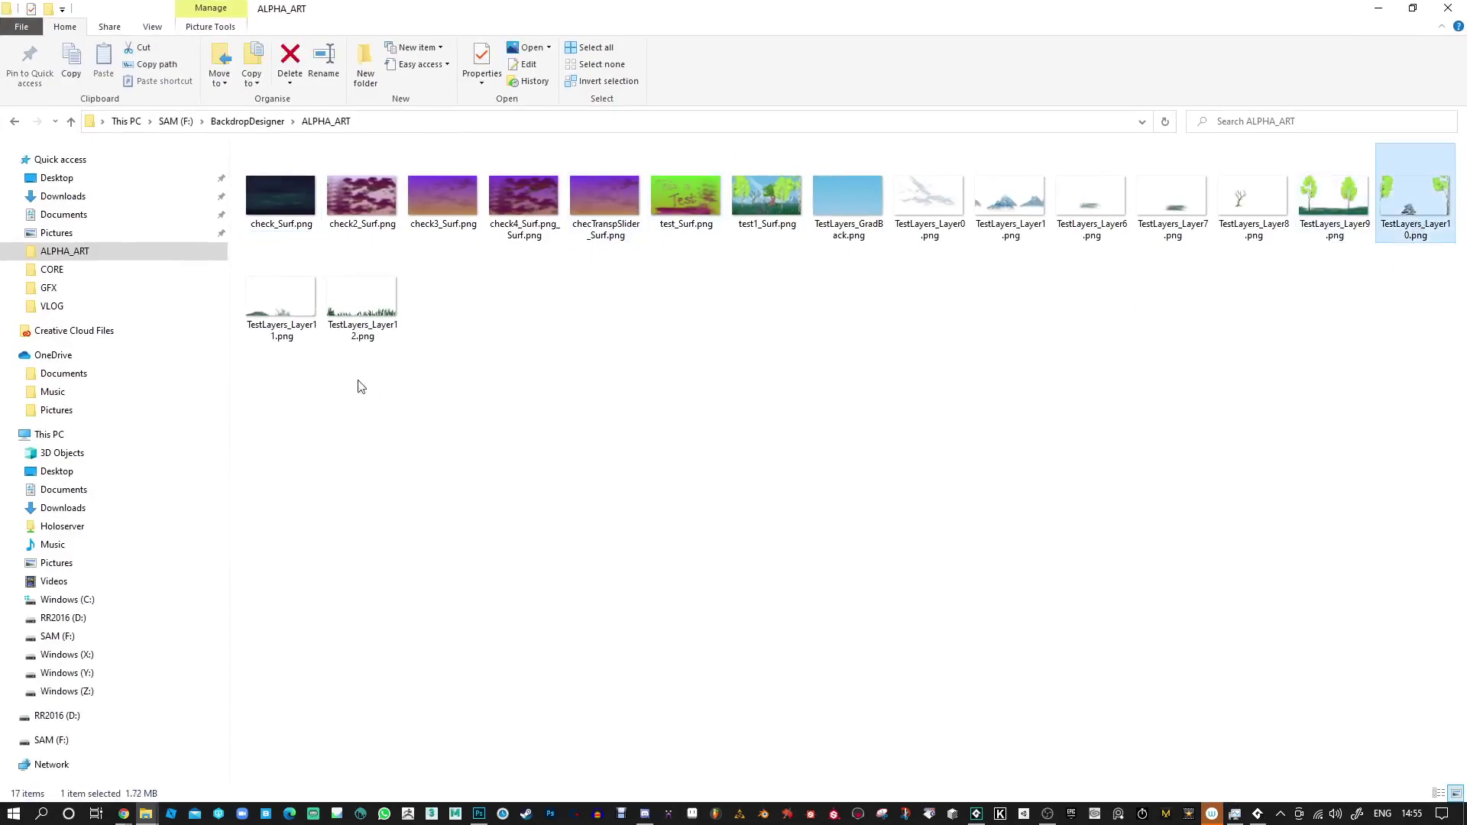
left_click(281, 305)
left_click(356, 325)
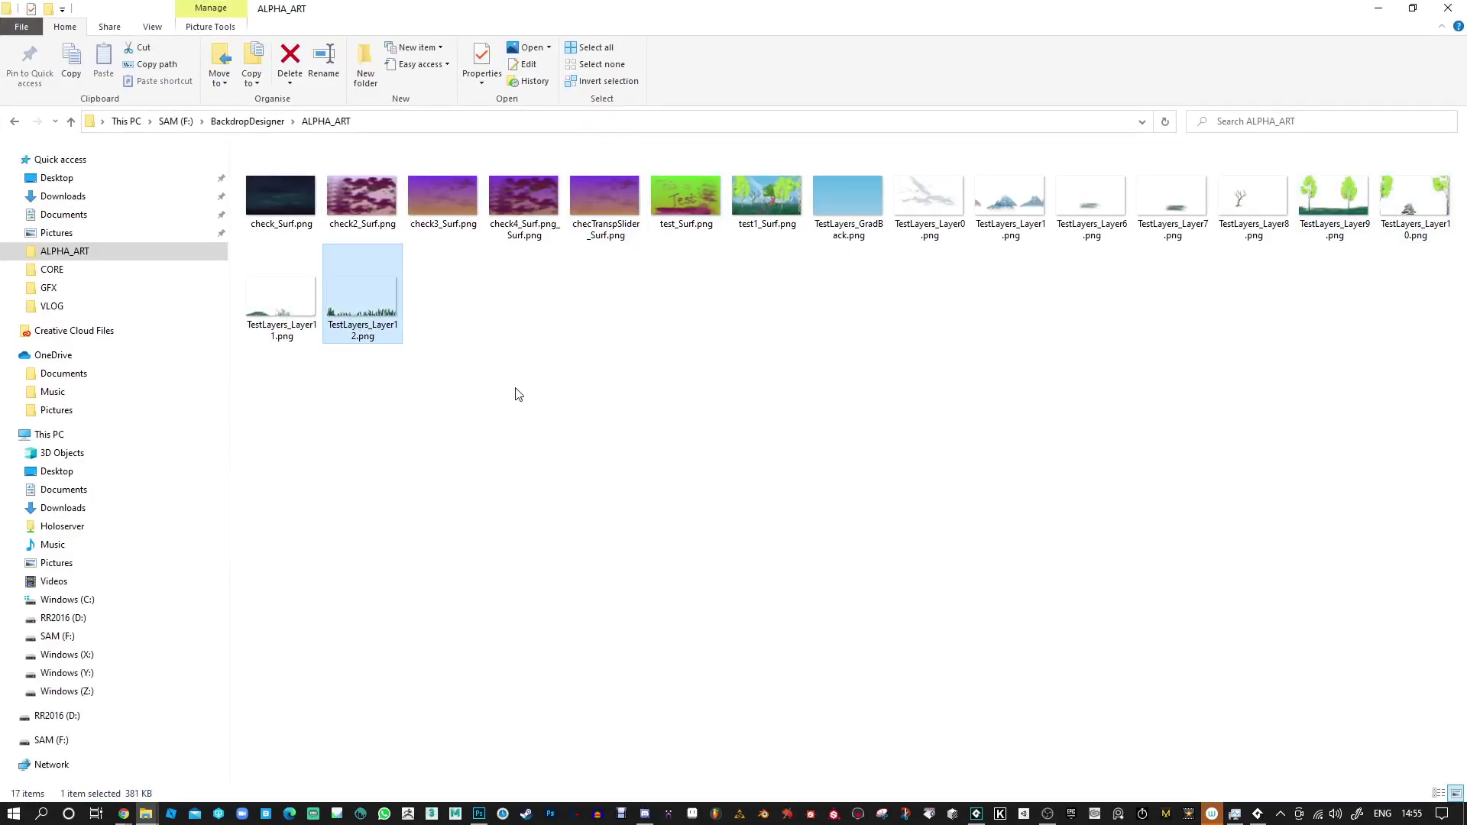
left_click(517, 394)
key("space")
left_click(507, 380)
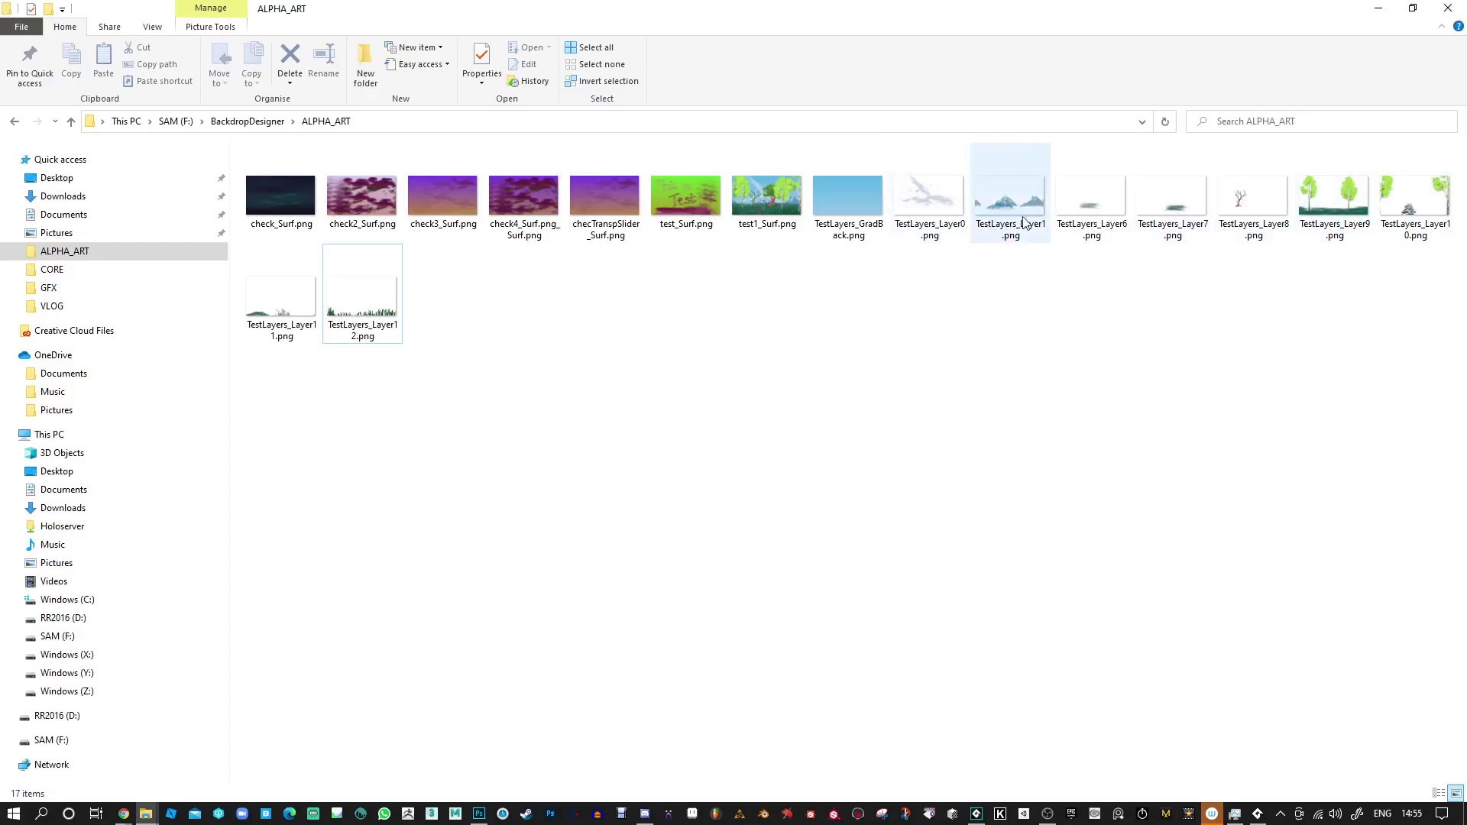
left_click(1376, 9)
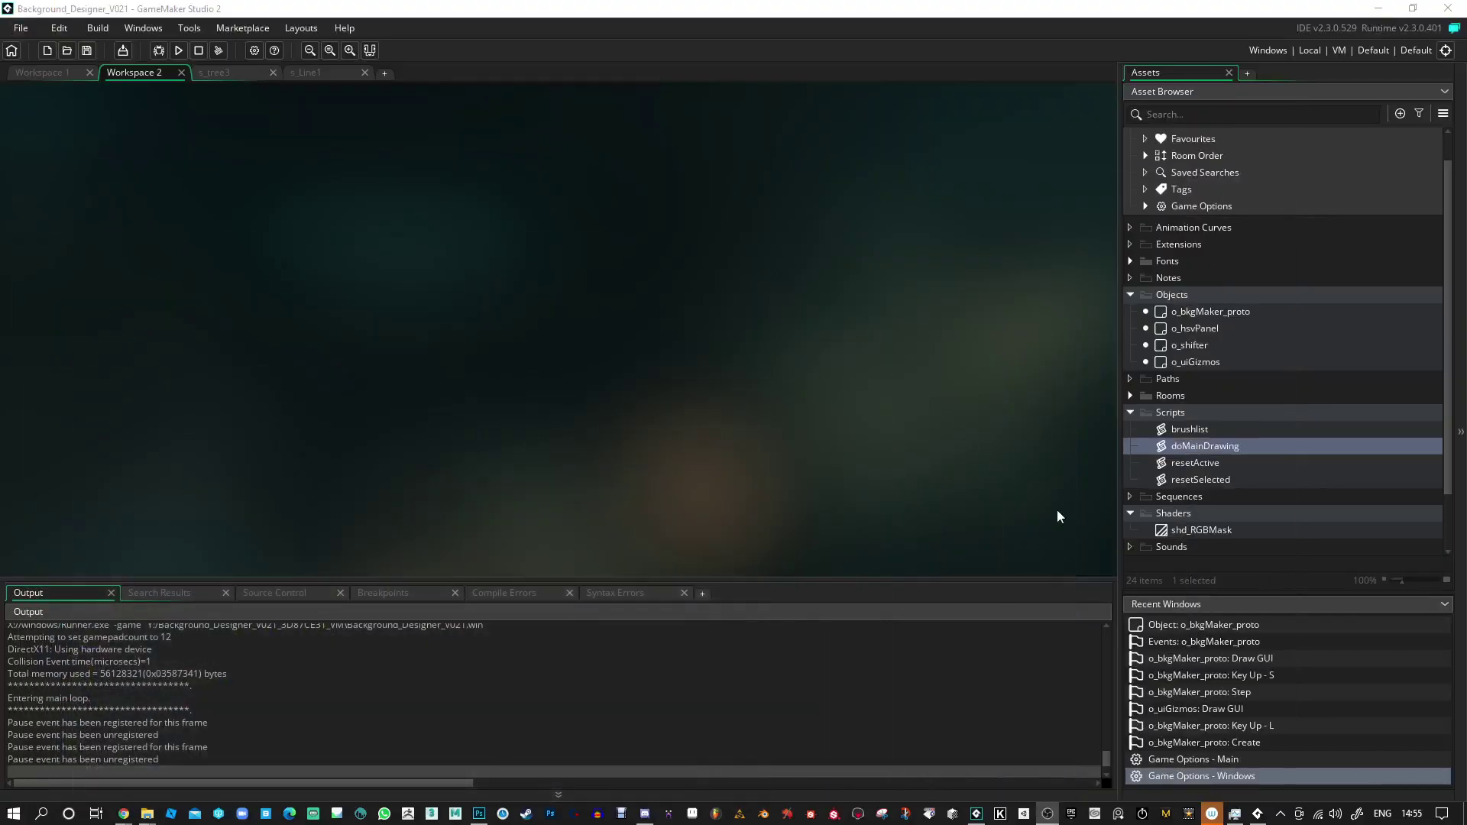
- Browse the mountain, cloud, land, grass, tree, rock, fog, weather, path, castle, people and animal brush categories
left_click(1258, 813)
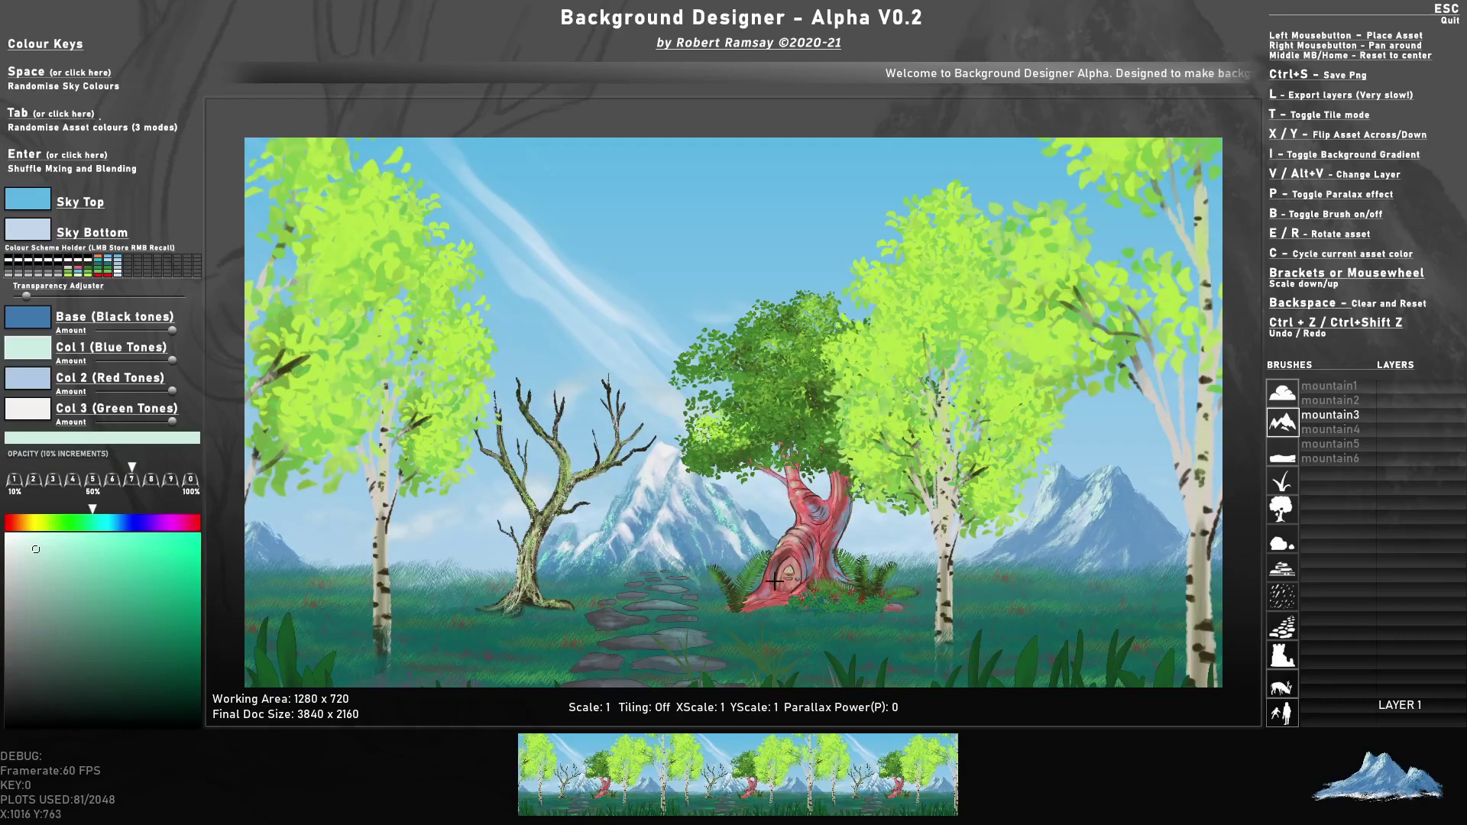
left_click(1329, 387)
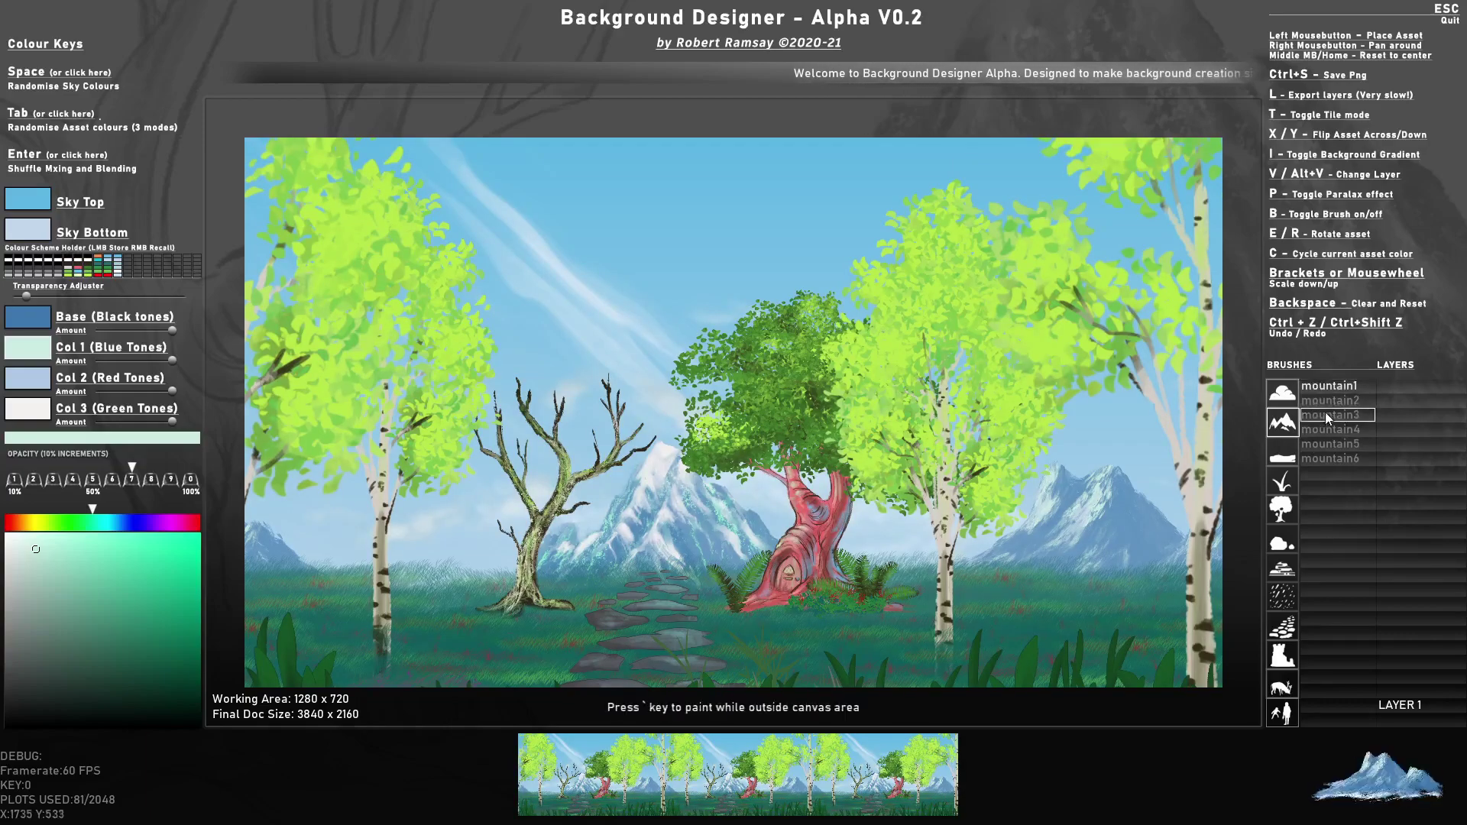
left_click(1281, 392)
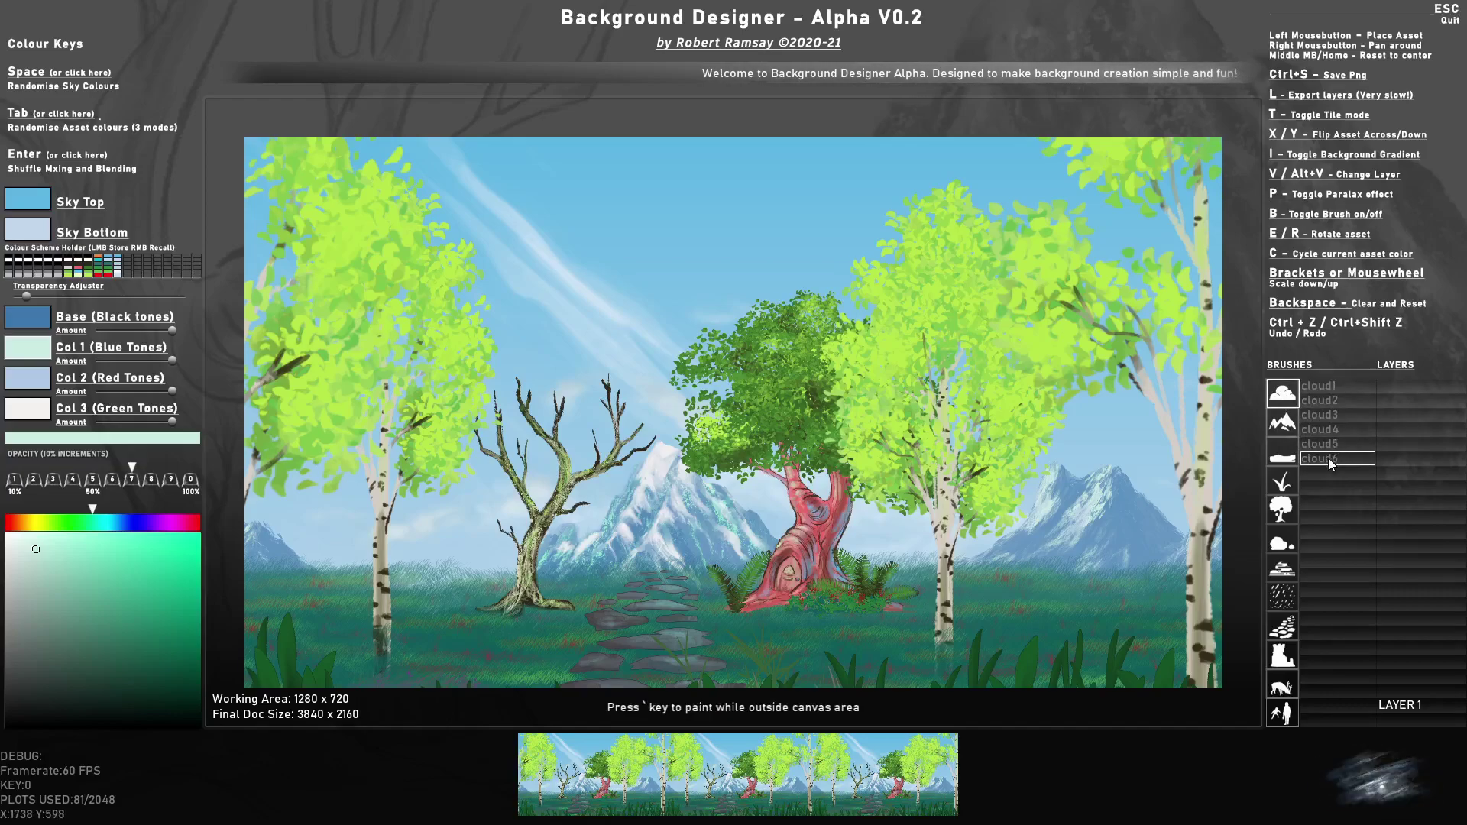
left_click(1282, 451)
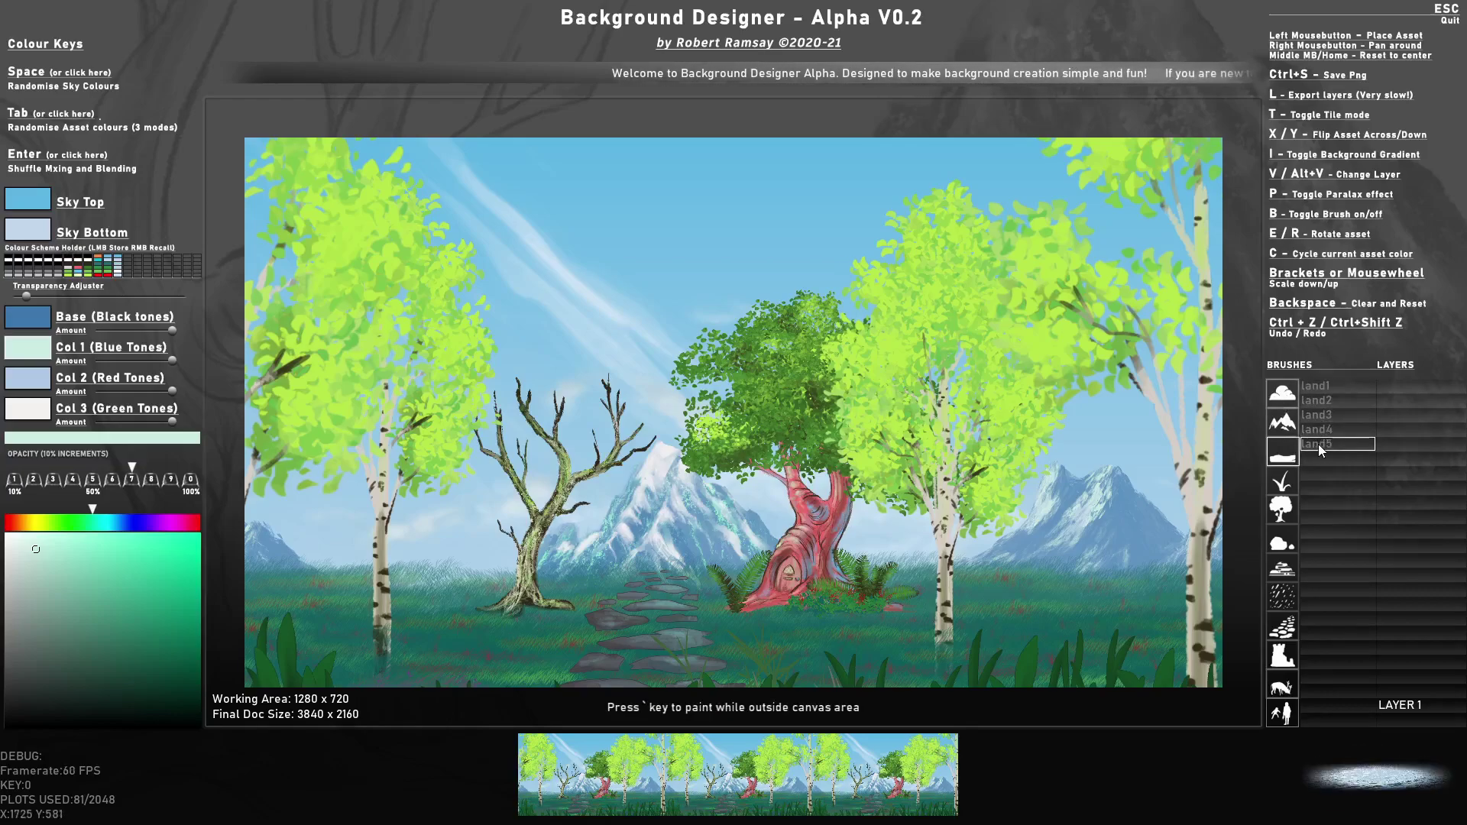
left_click(1282, 481)
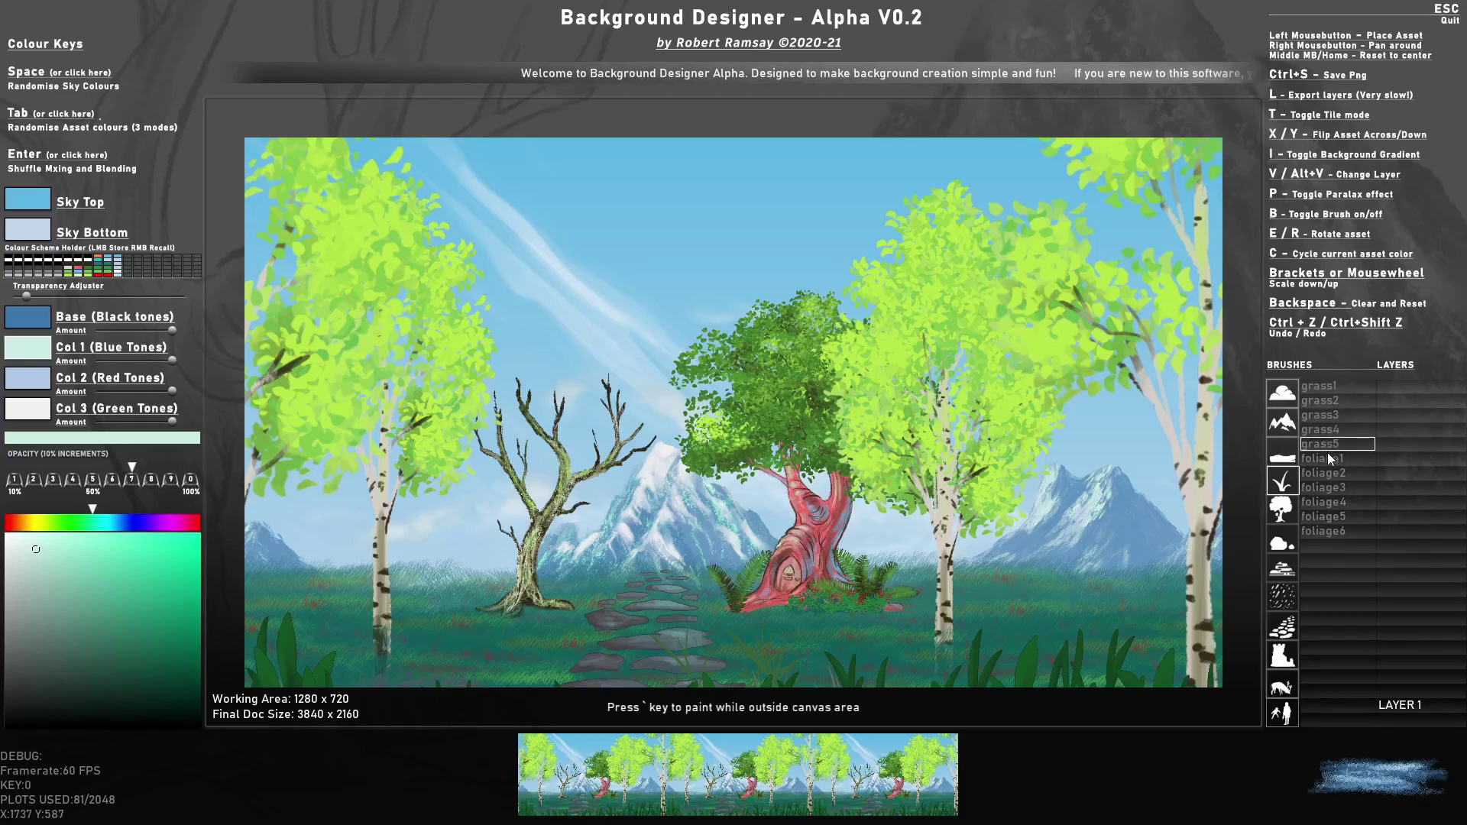
left_click(1282, 508)
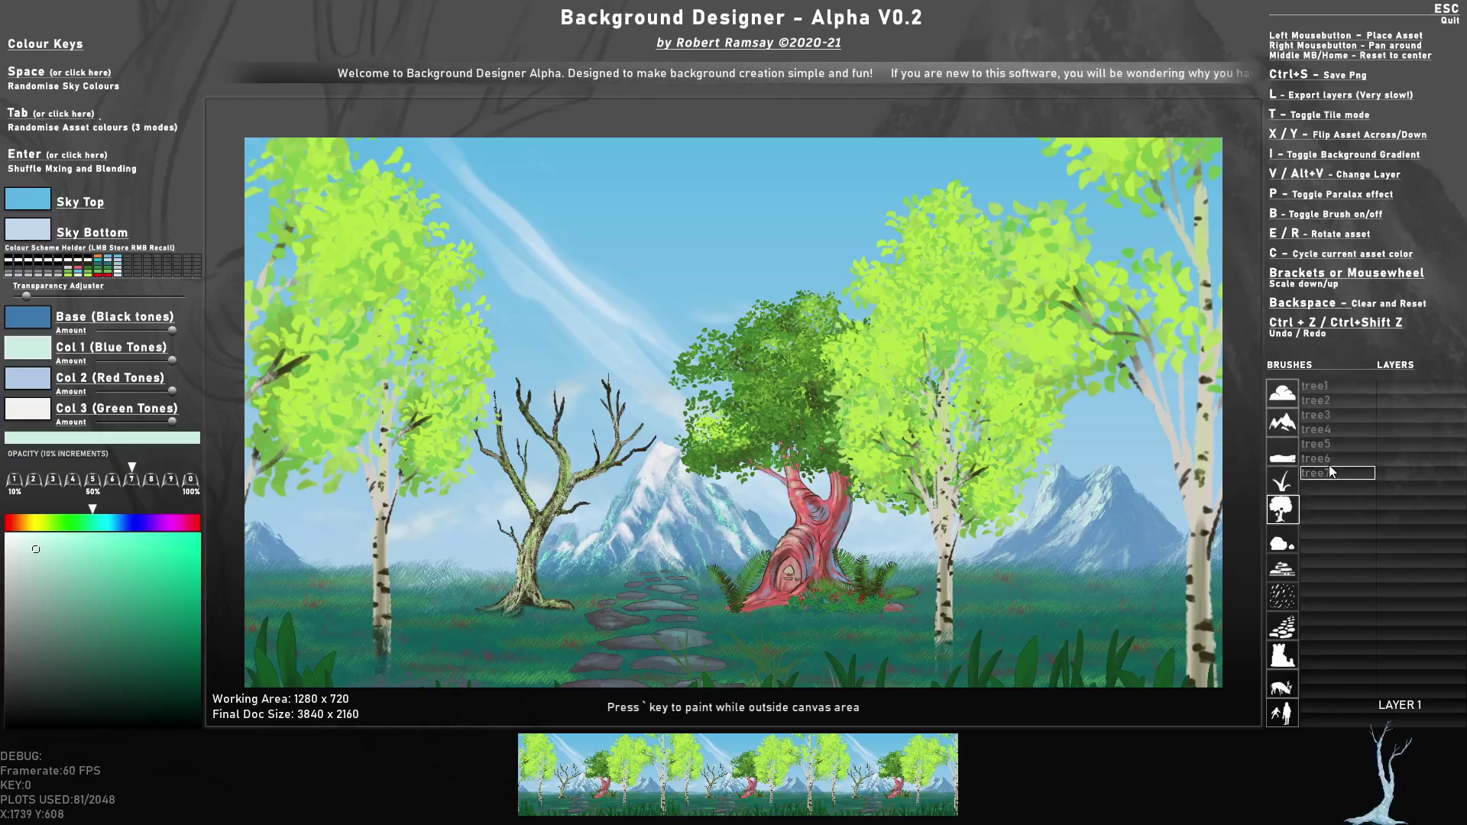
left_click(1282, 540)
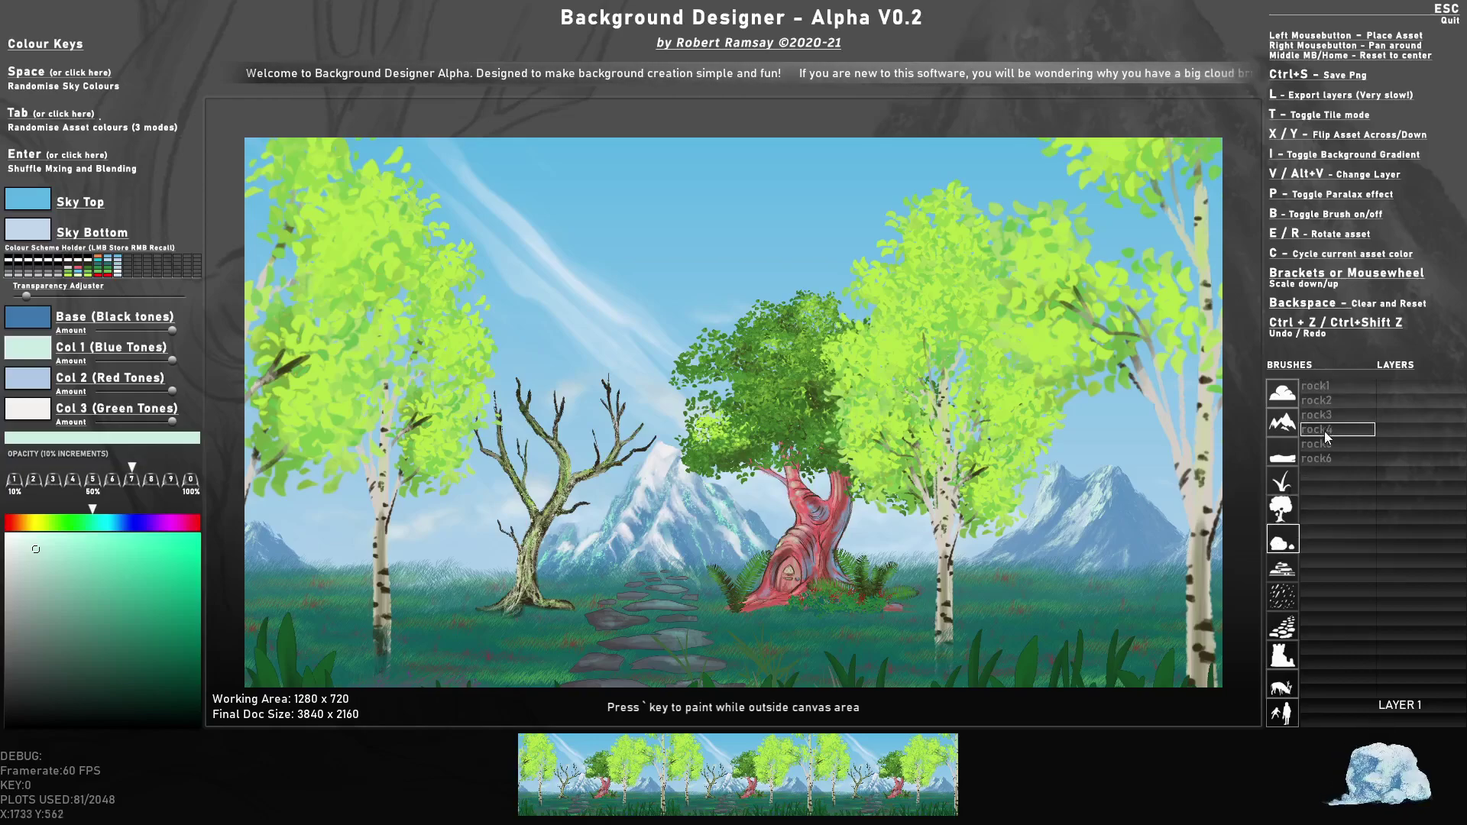
left_click(1297, 567)
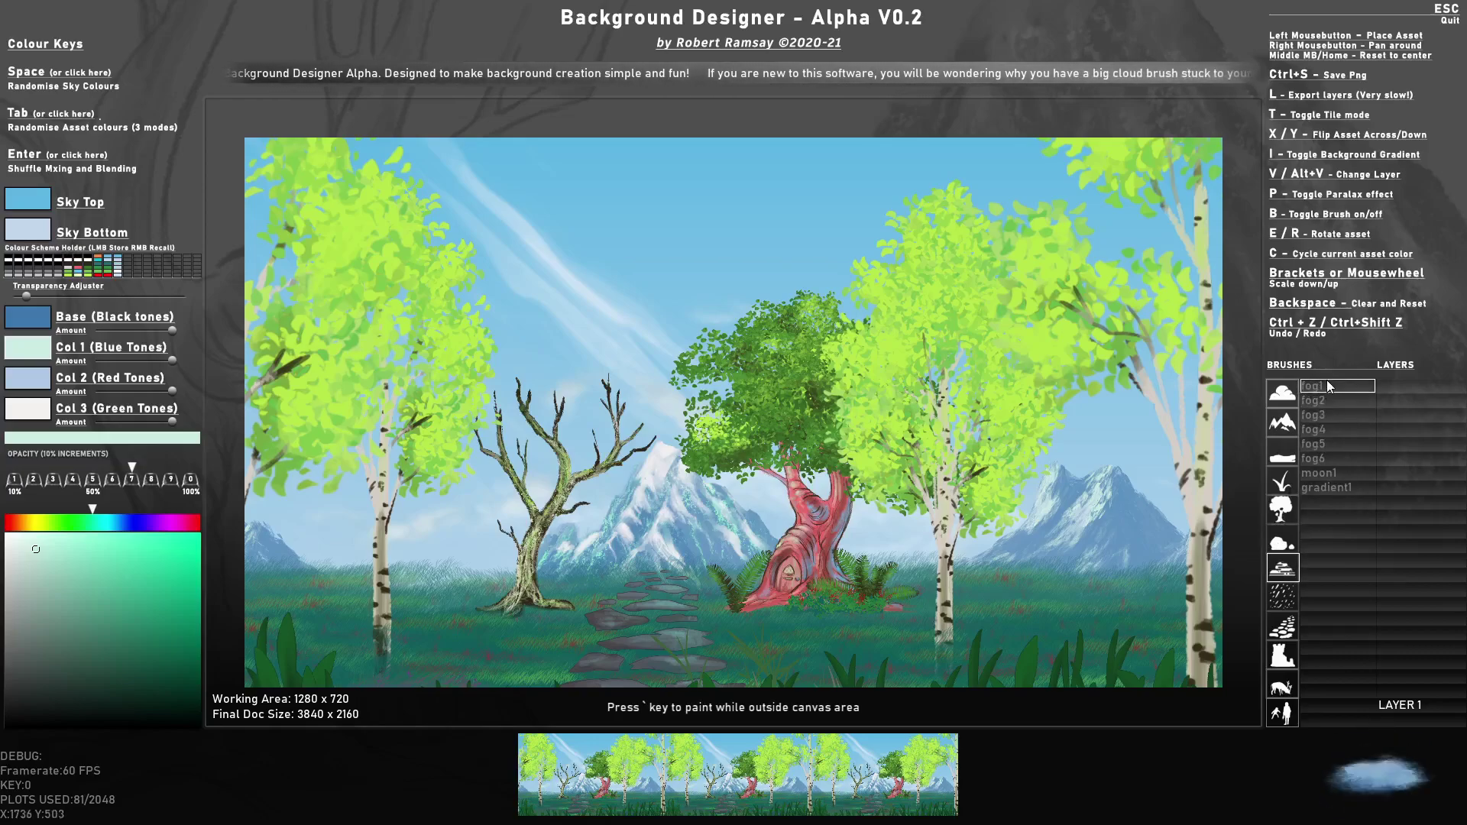
left_click(1281, 603)
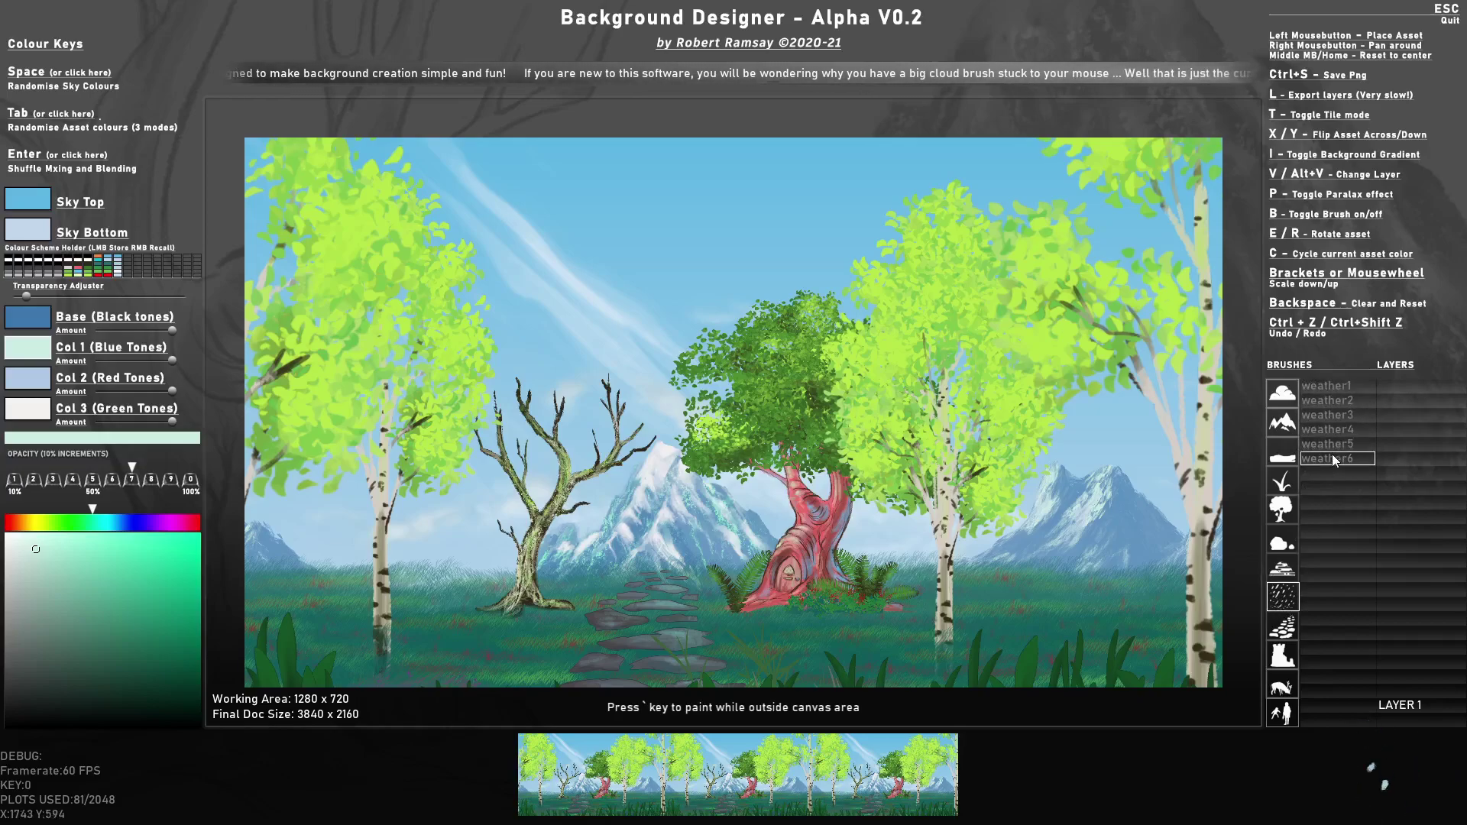
left_click(1284, 626)
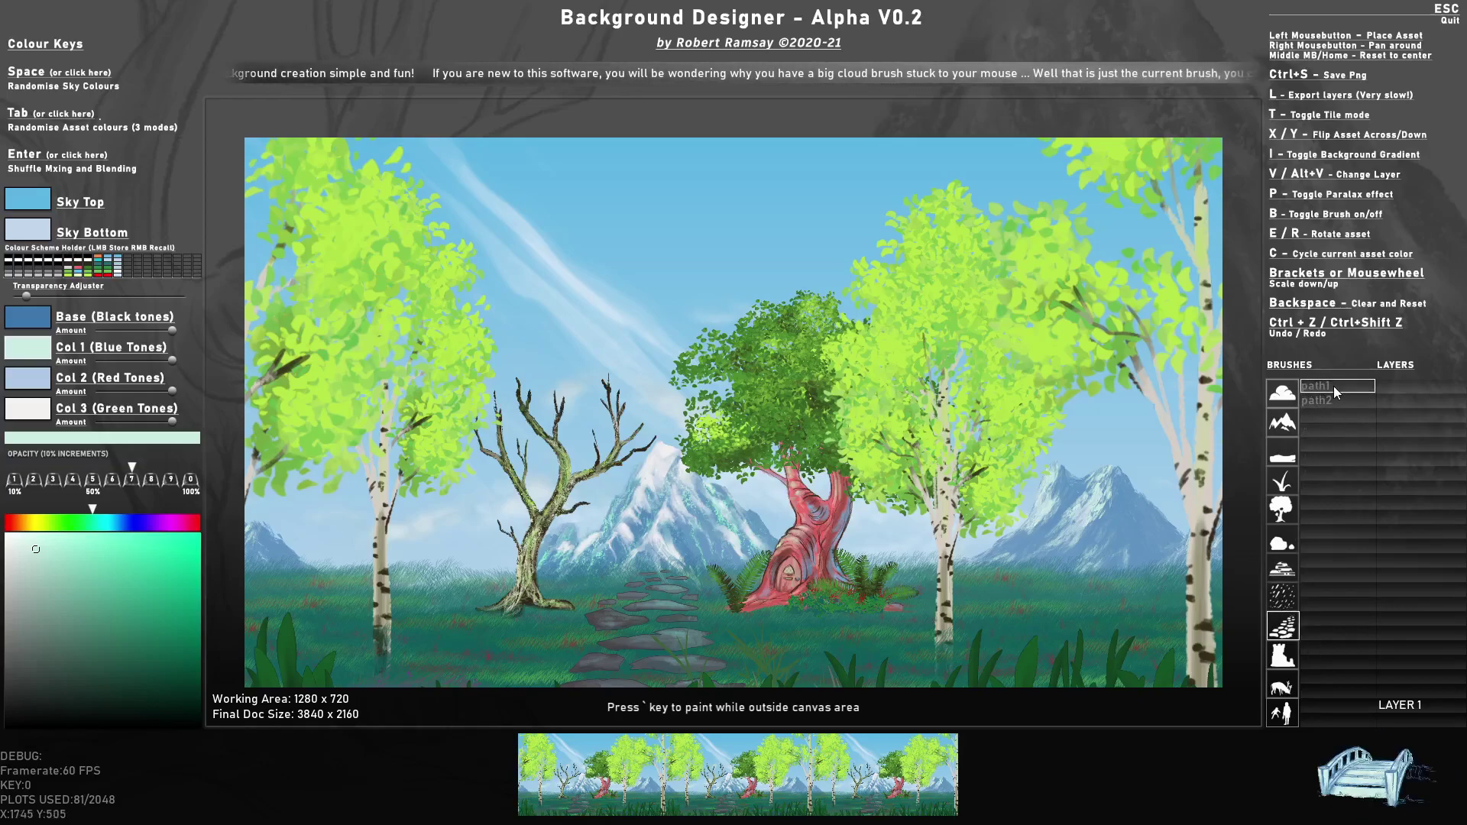
left_click(1282, 655)
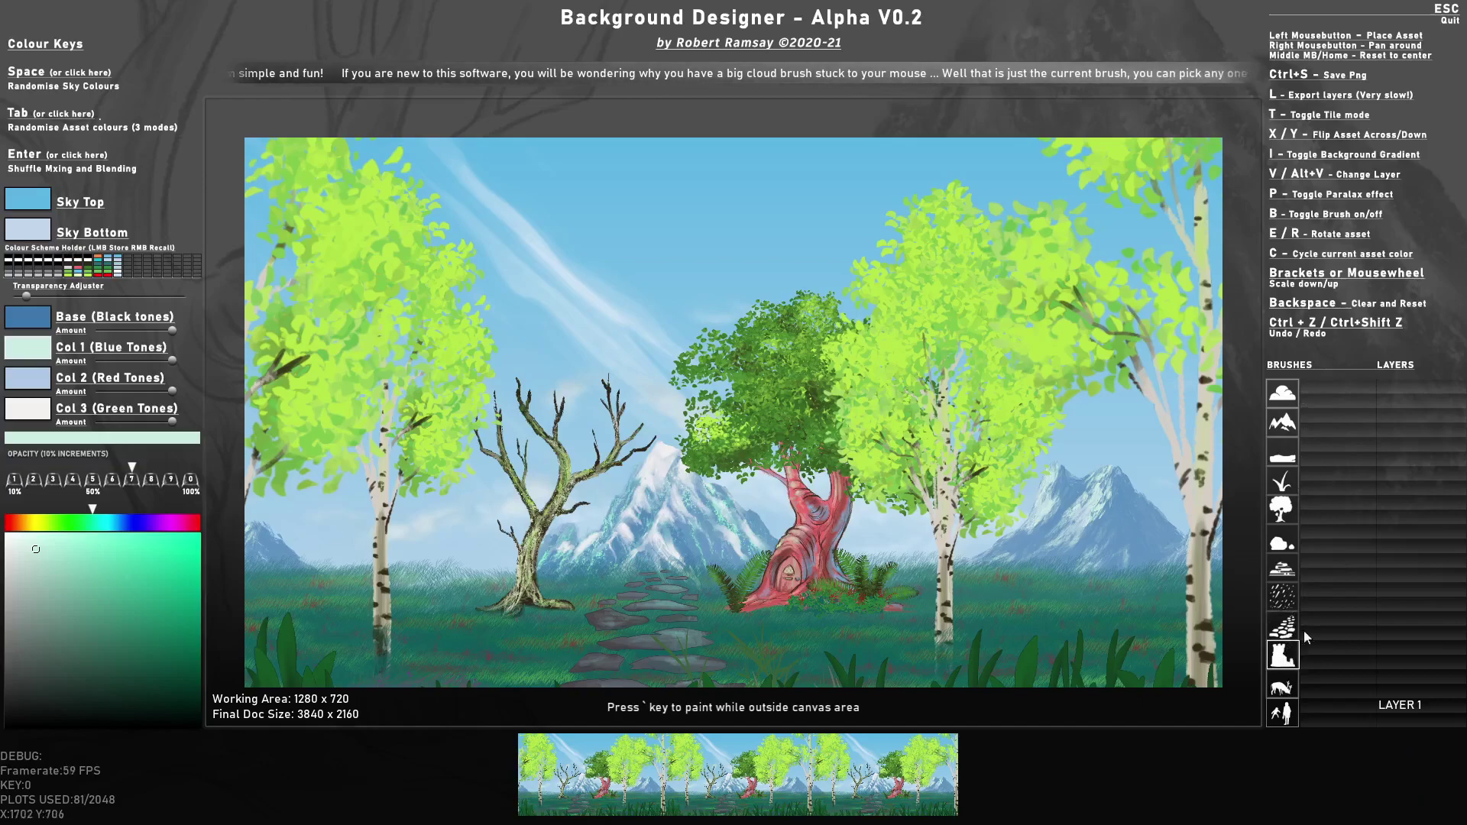
left_click(1280, 715)
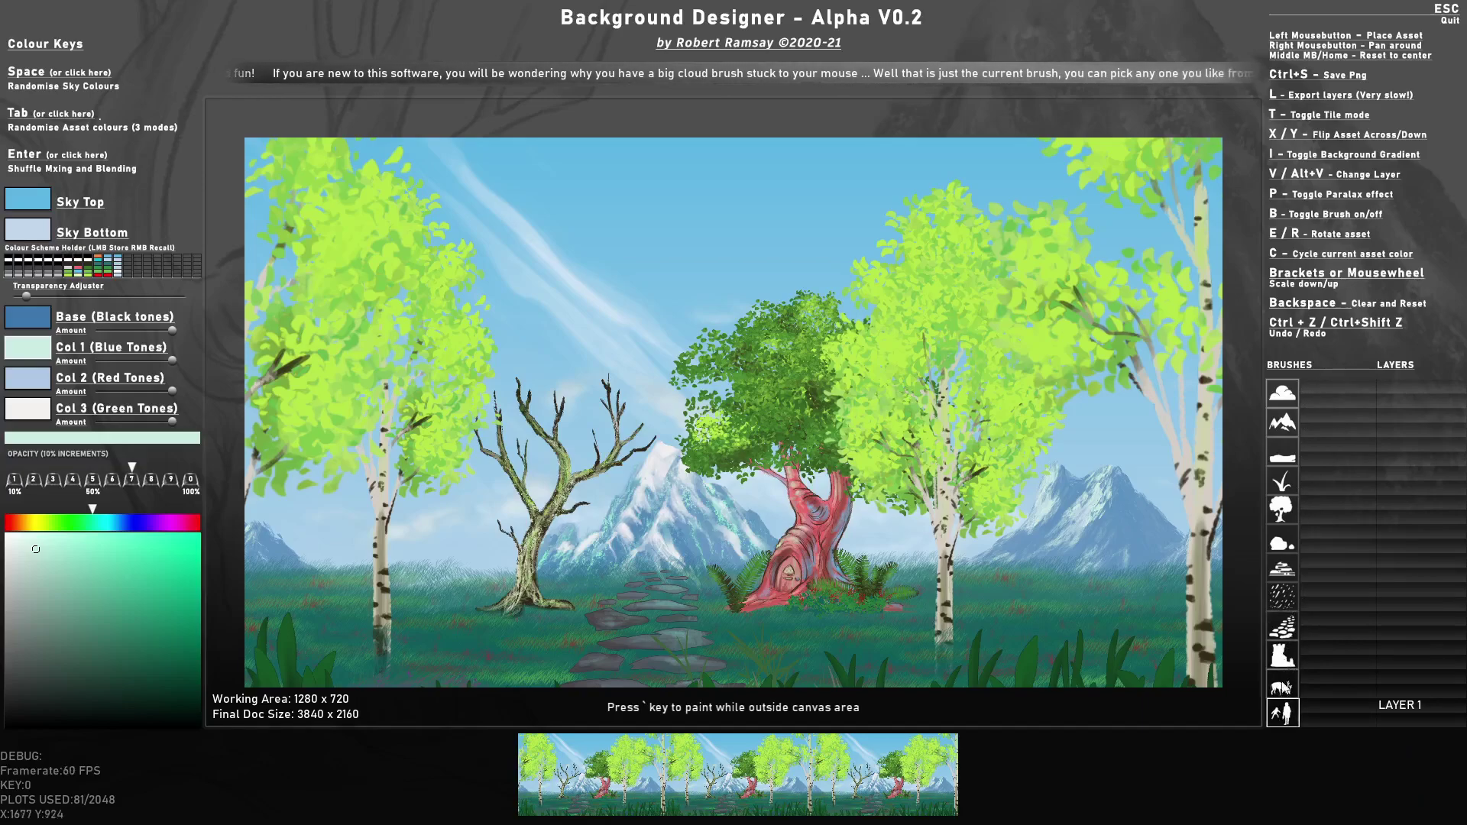
left_click(1282, 685)
left_click(1284, 657)
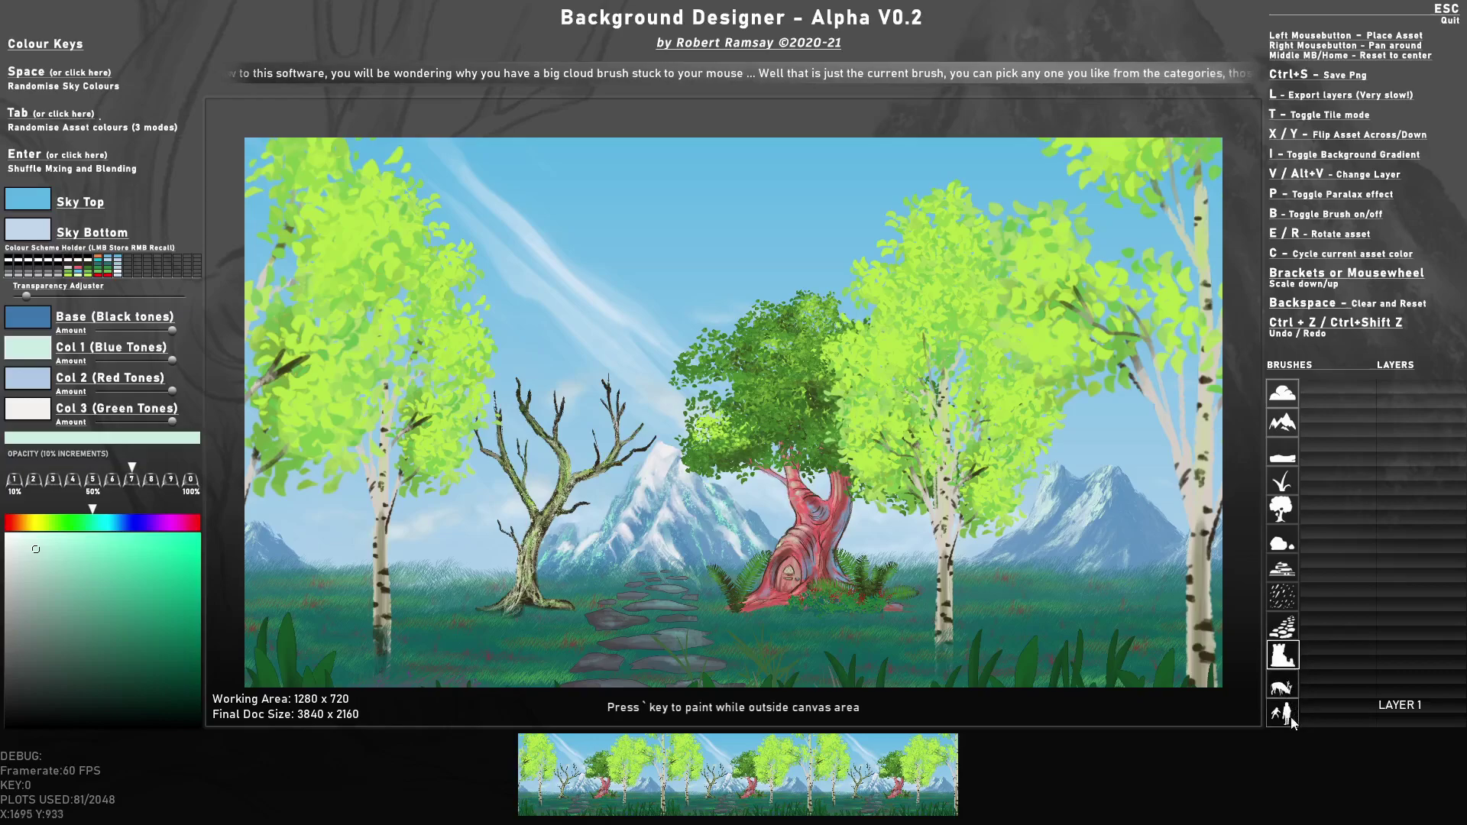
- Choose the path1 bridge brush and raise the target layer to 20
left_click(1282, 628)
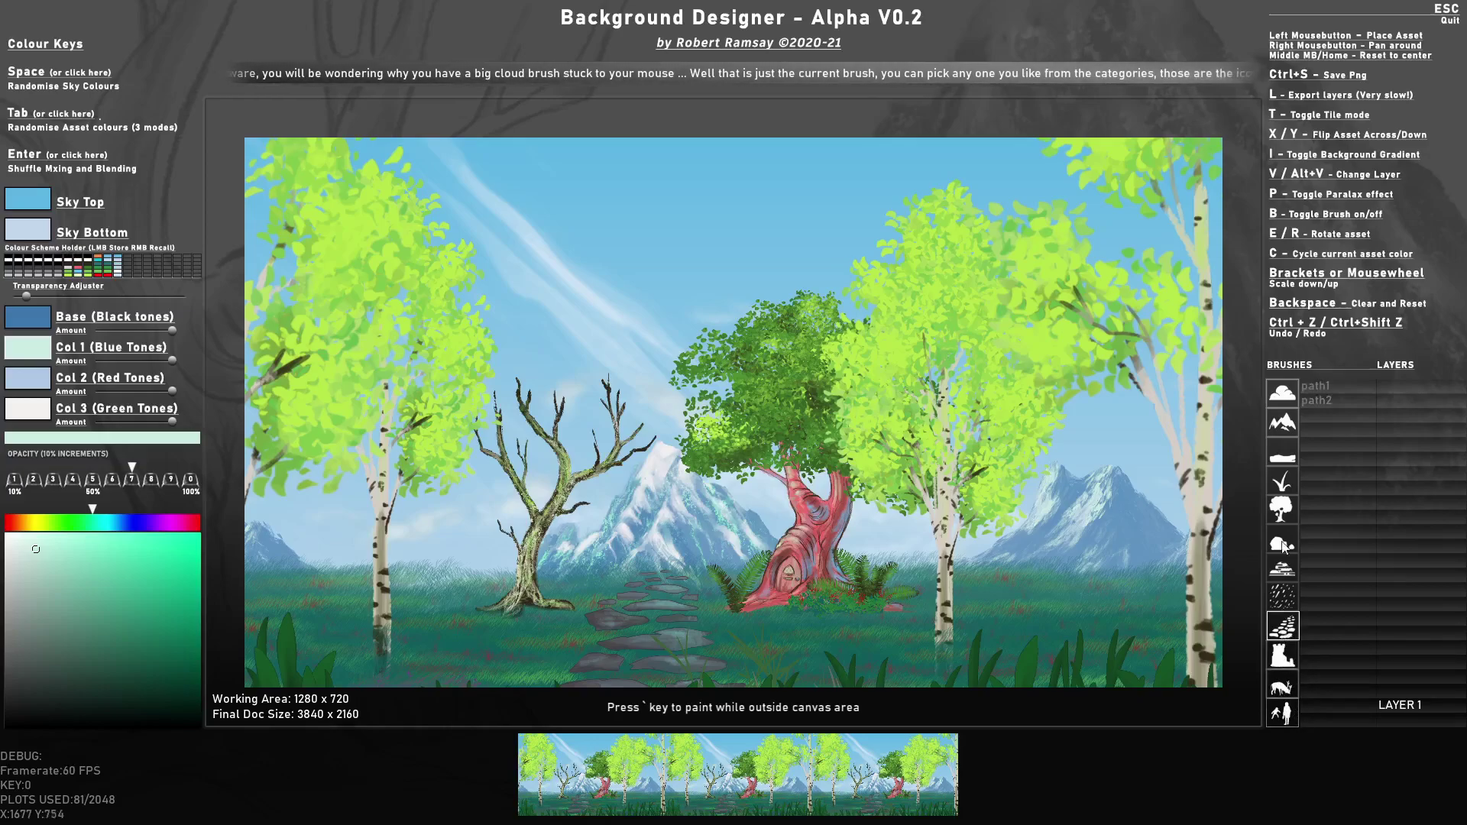
left_click(1323, 394)
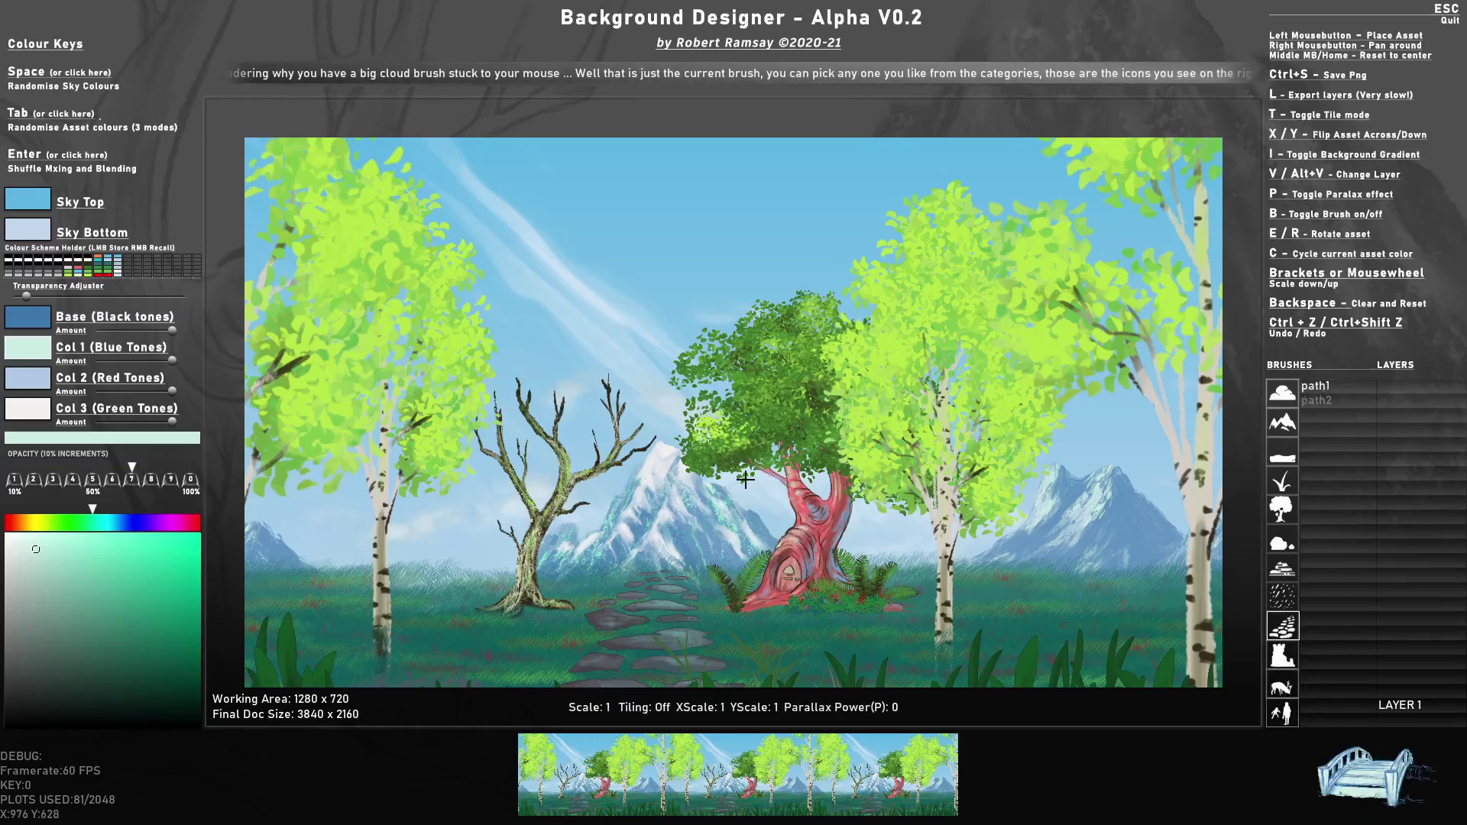
left_click(1398, 501)
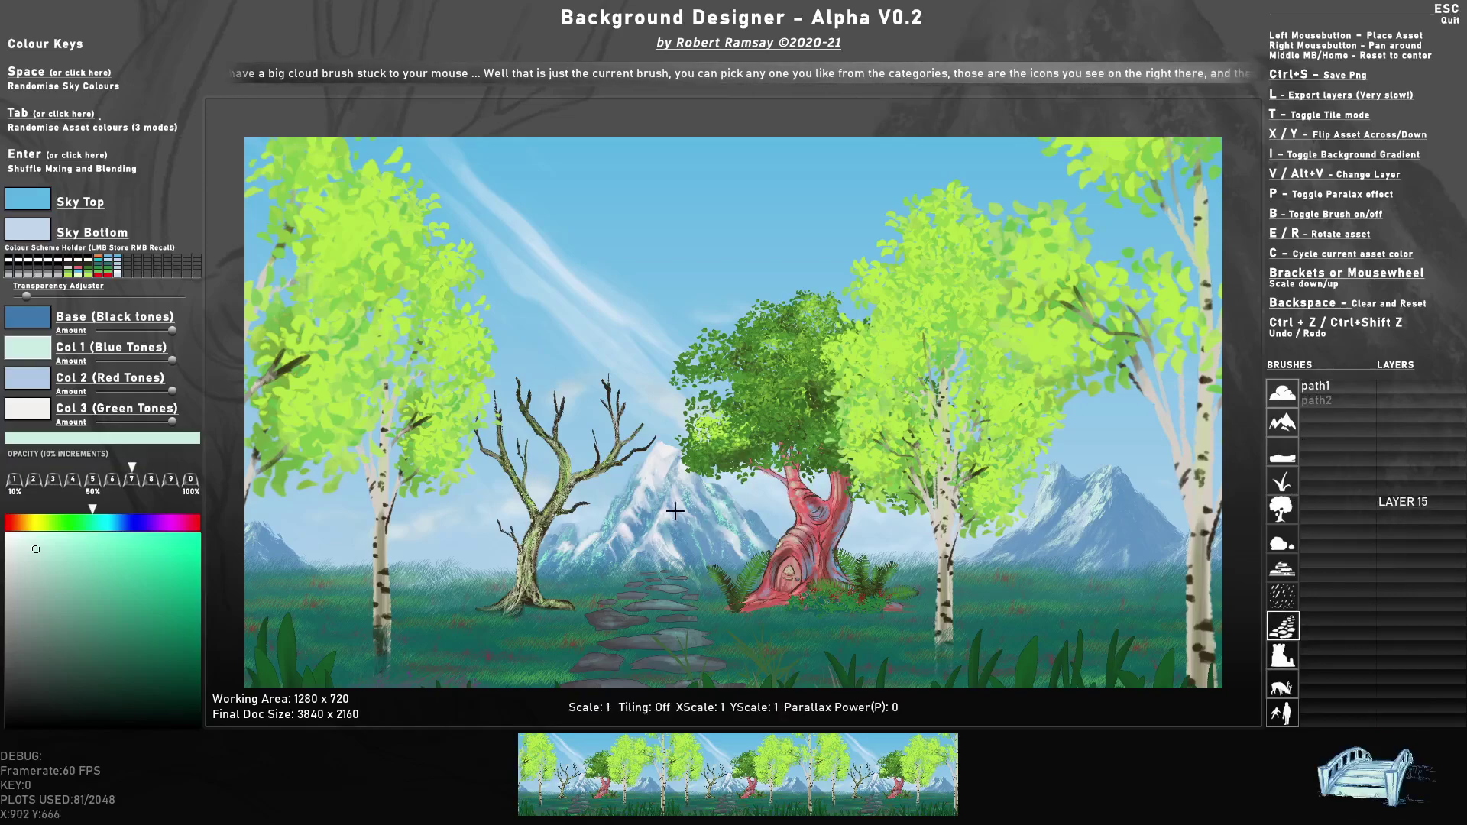
left_click(1404, 432)
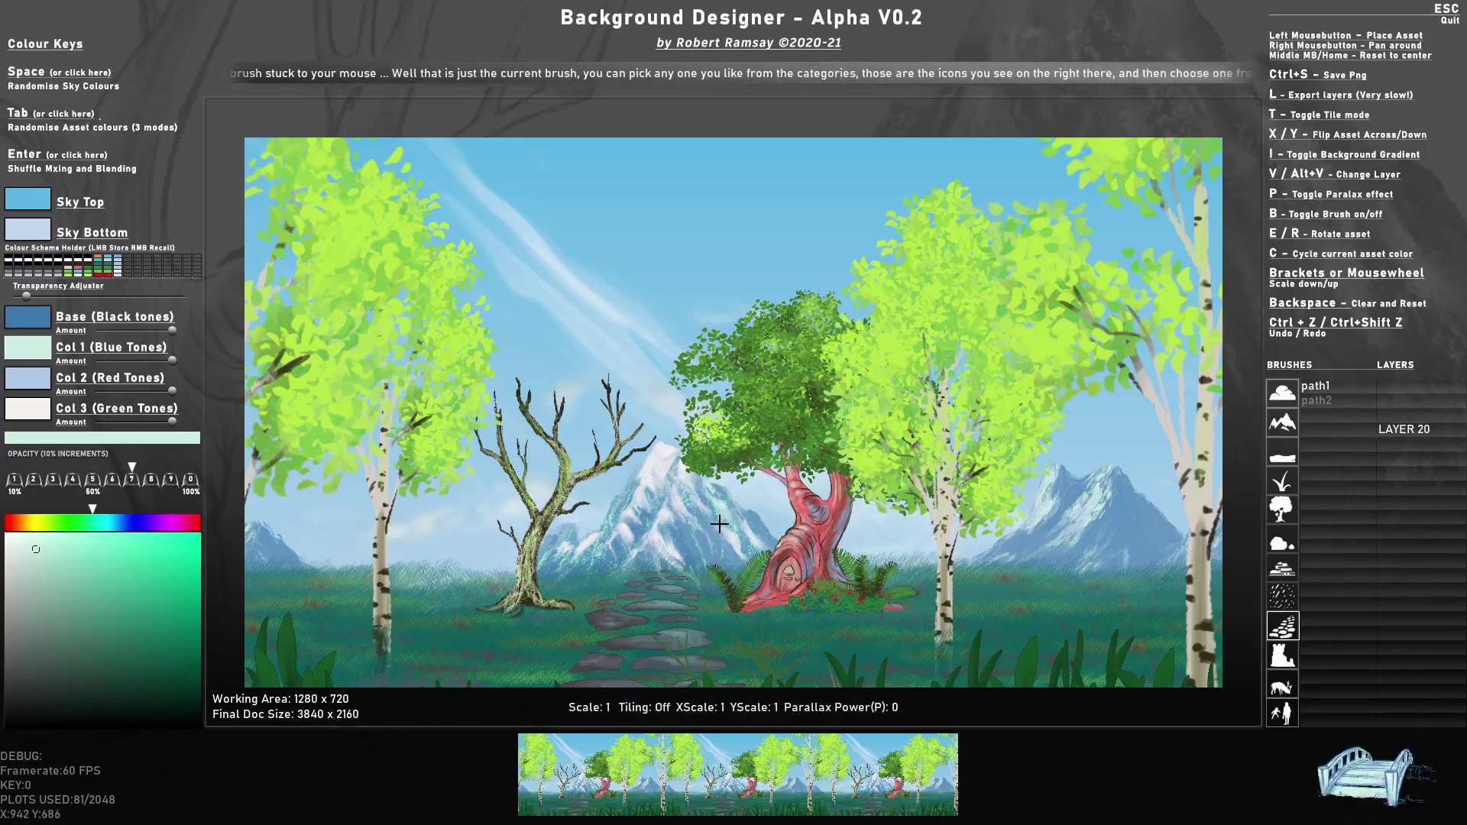
- Recolour the bridge with dark green outlines and a brown main colour
scroll(688, 580, "up", 1)
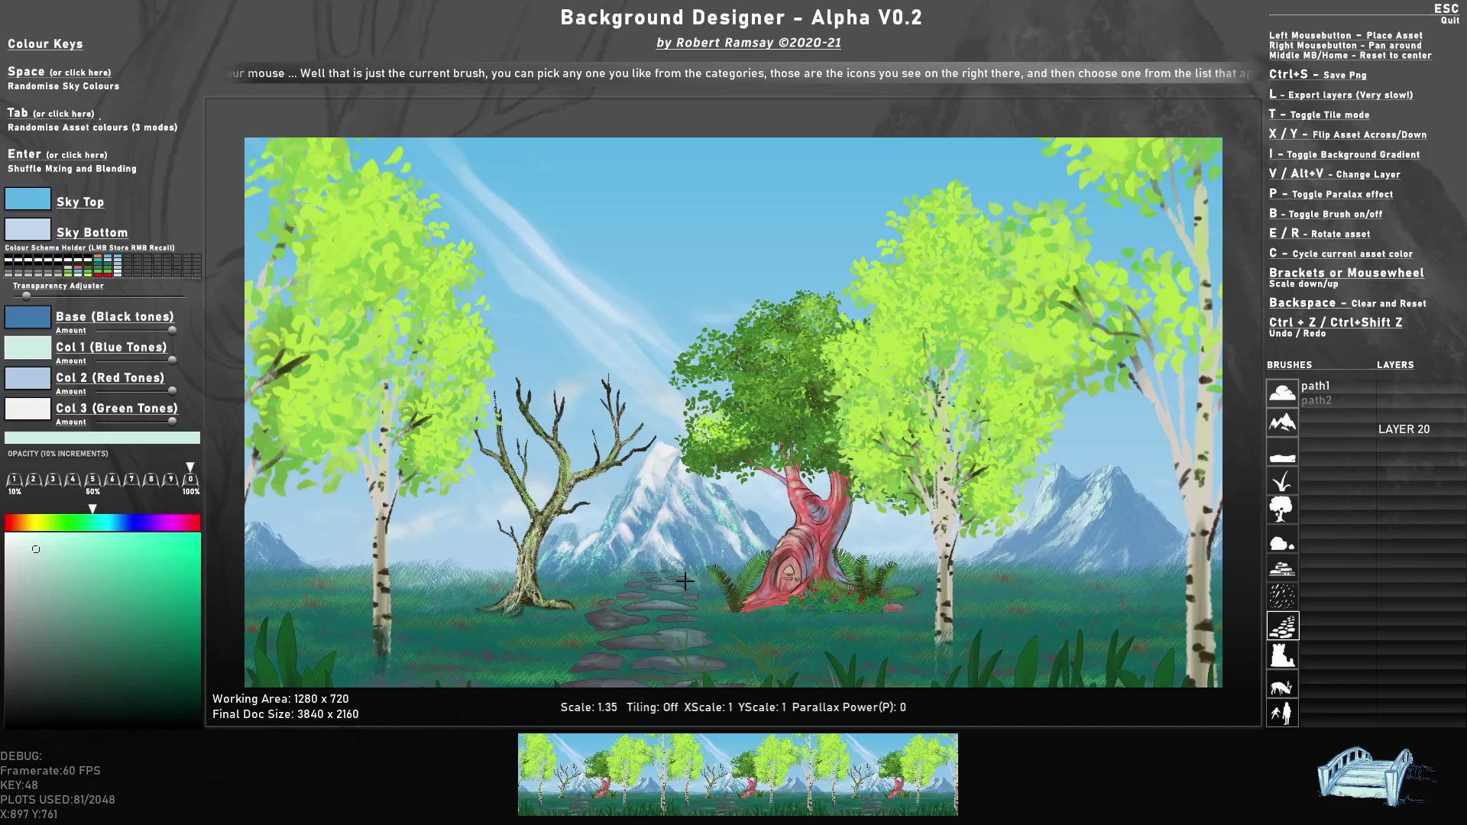
key("Tab")
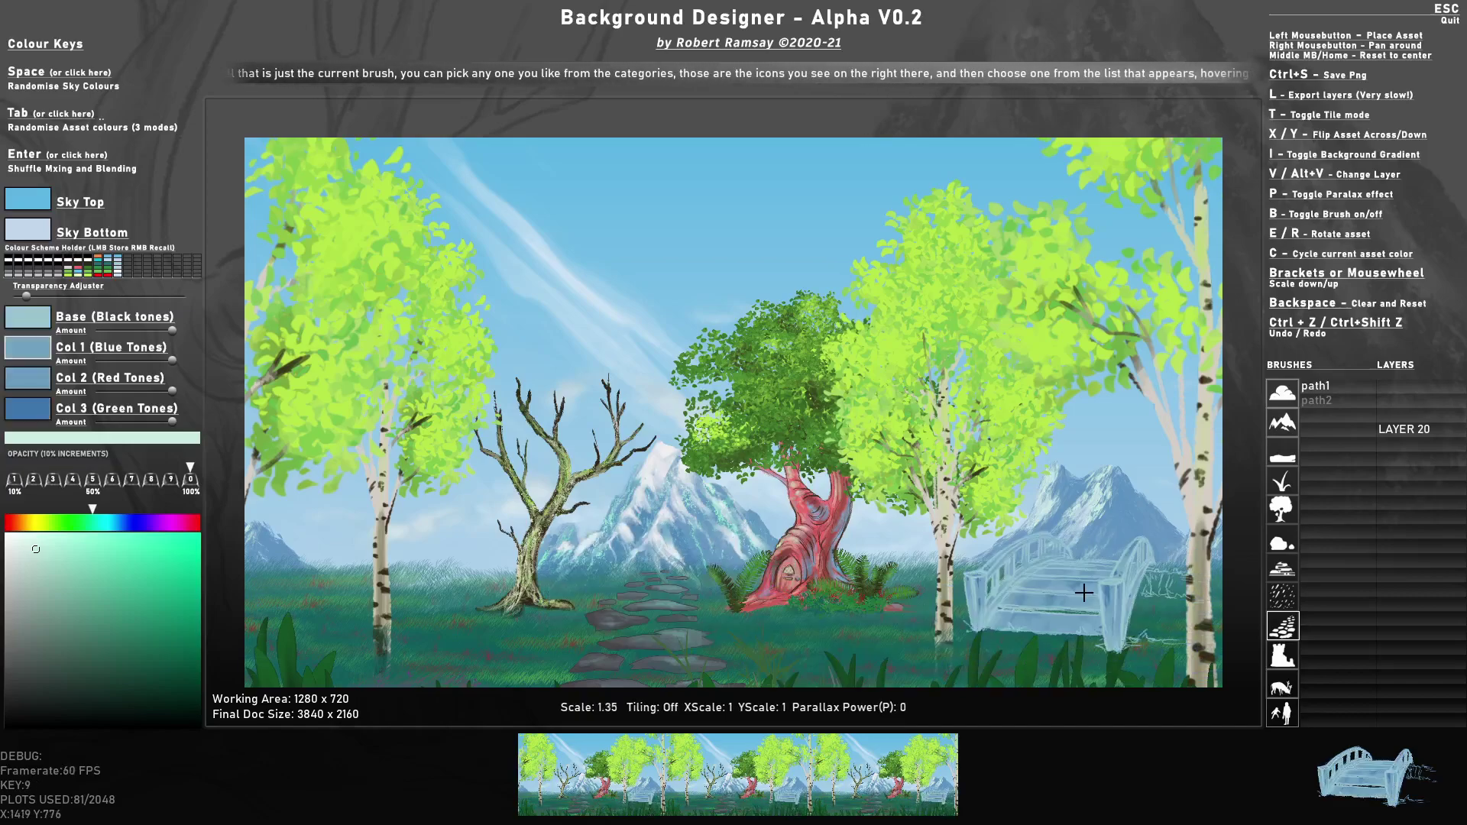
key("Tab")
key("Tab")
key("Tab")
key("Tab")
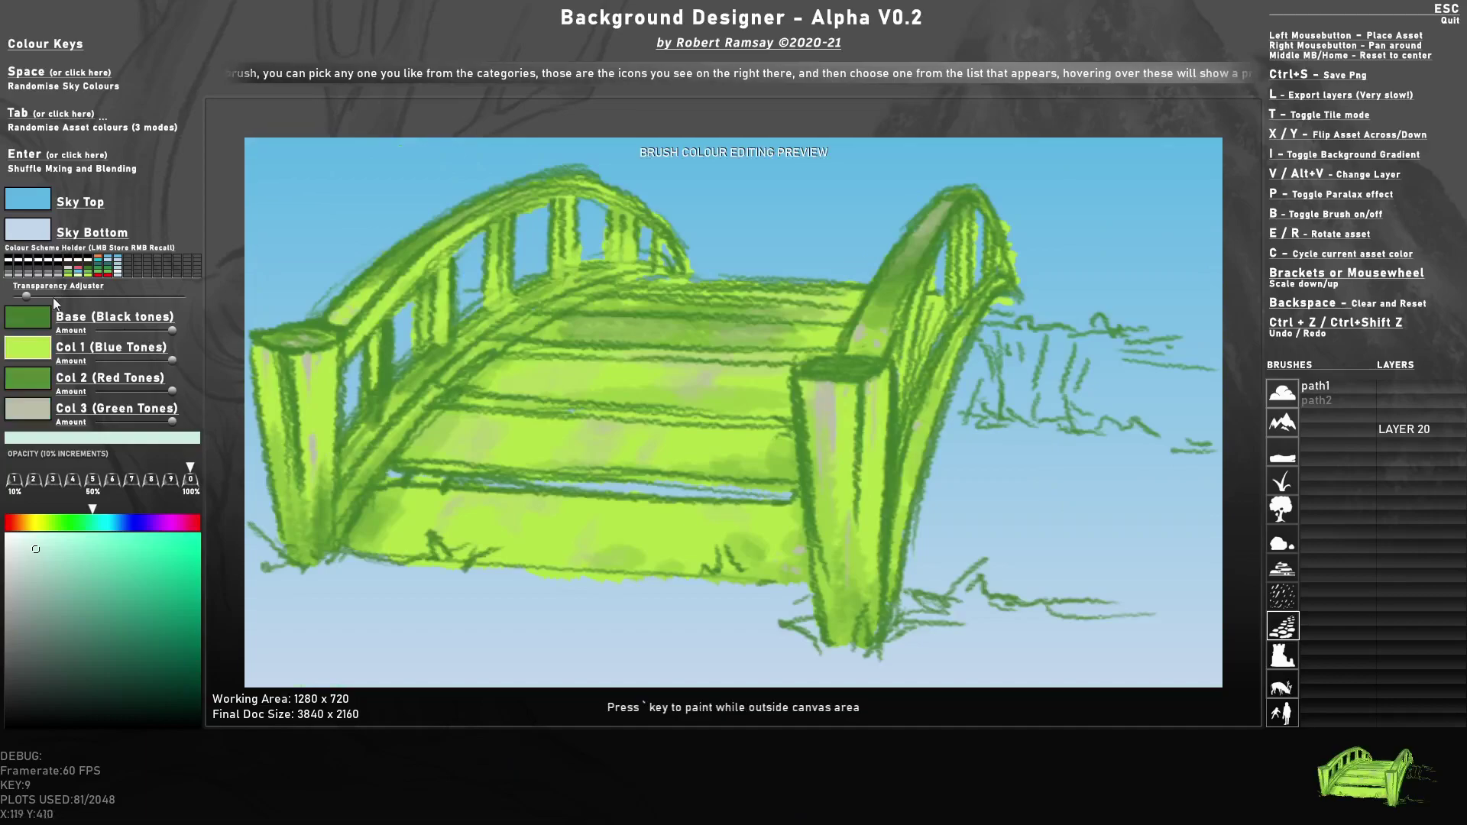
left_click(34, 319)
left_click(89, 665)
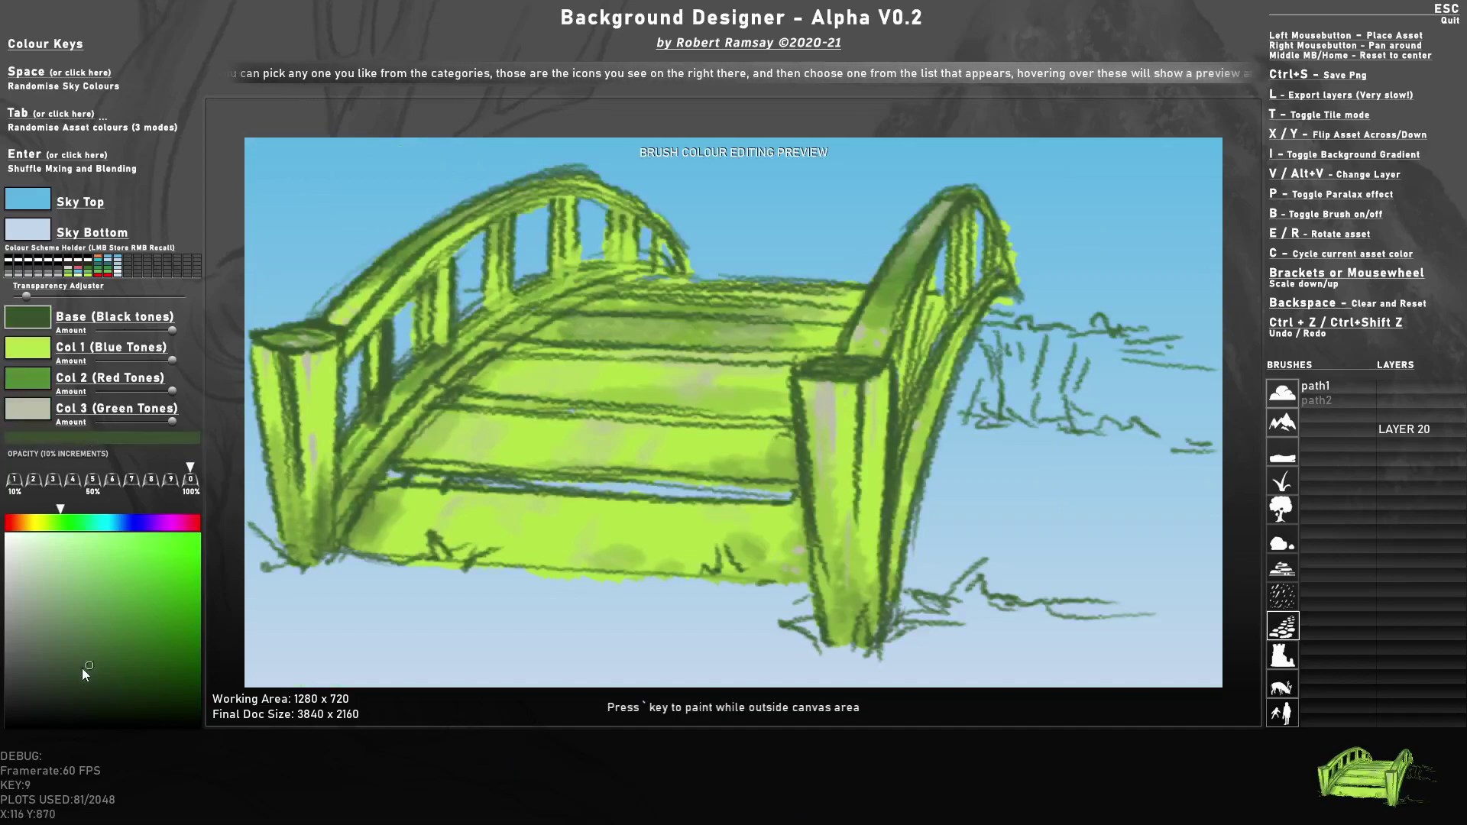
left_click_drag(88, 665, 64, 685)
left_click(38, 354)
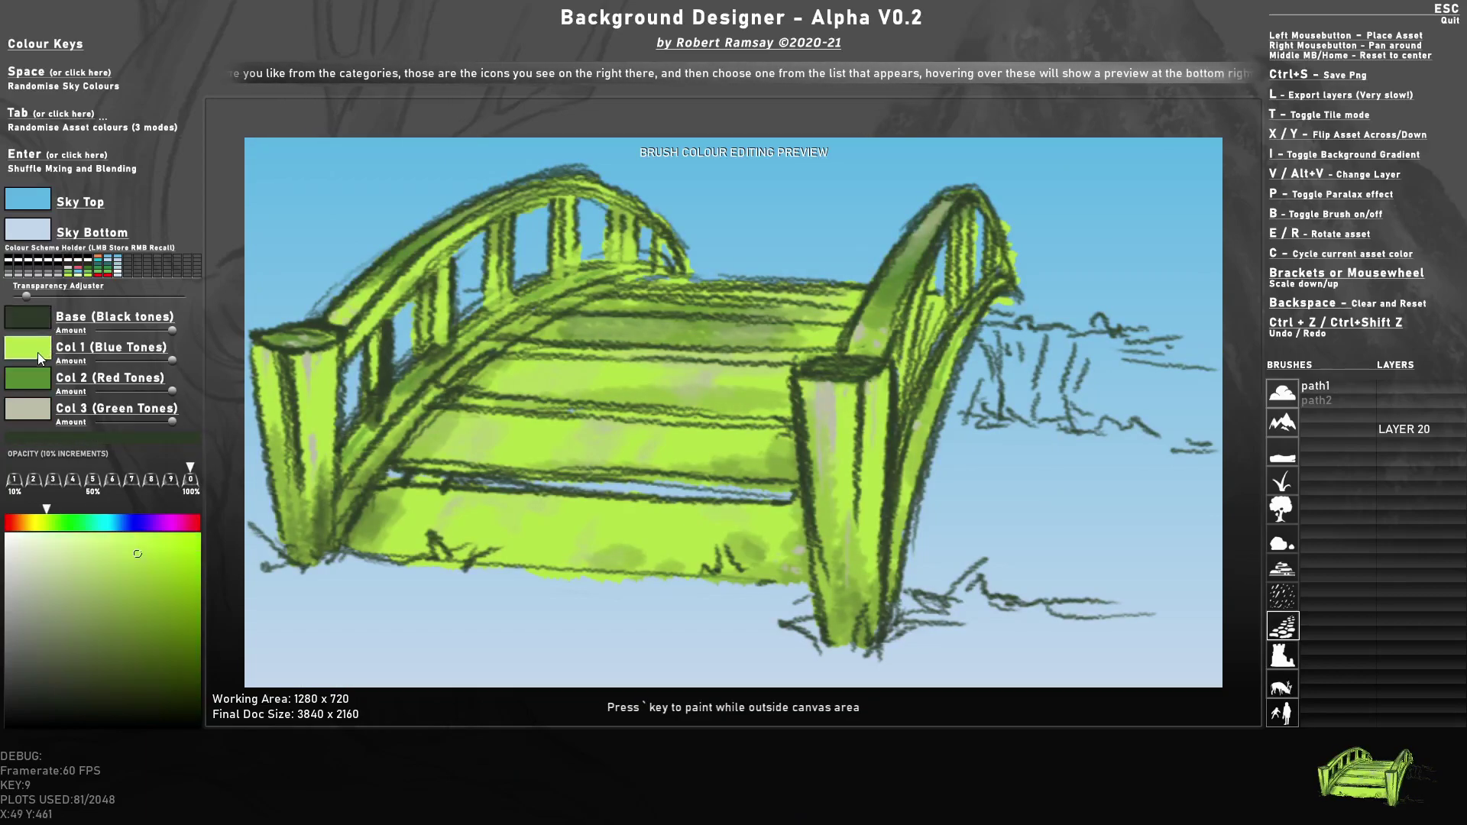
left_click_drag(28, 525, 22, 524)
left_click(140, 657)
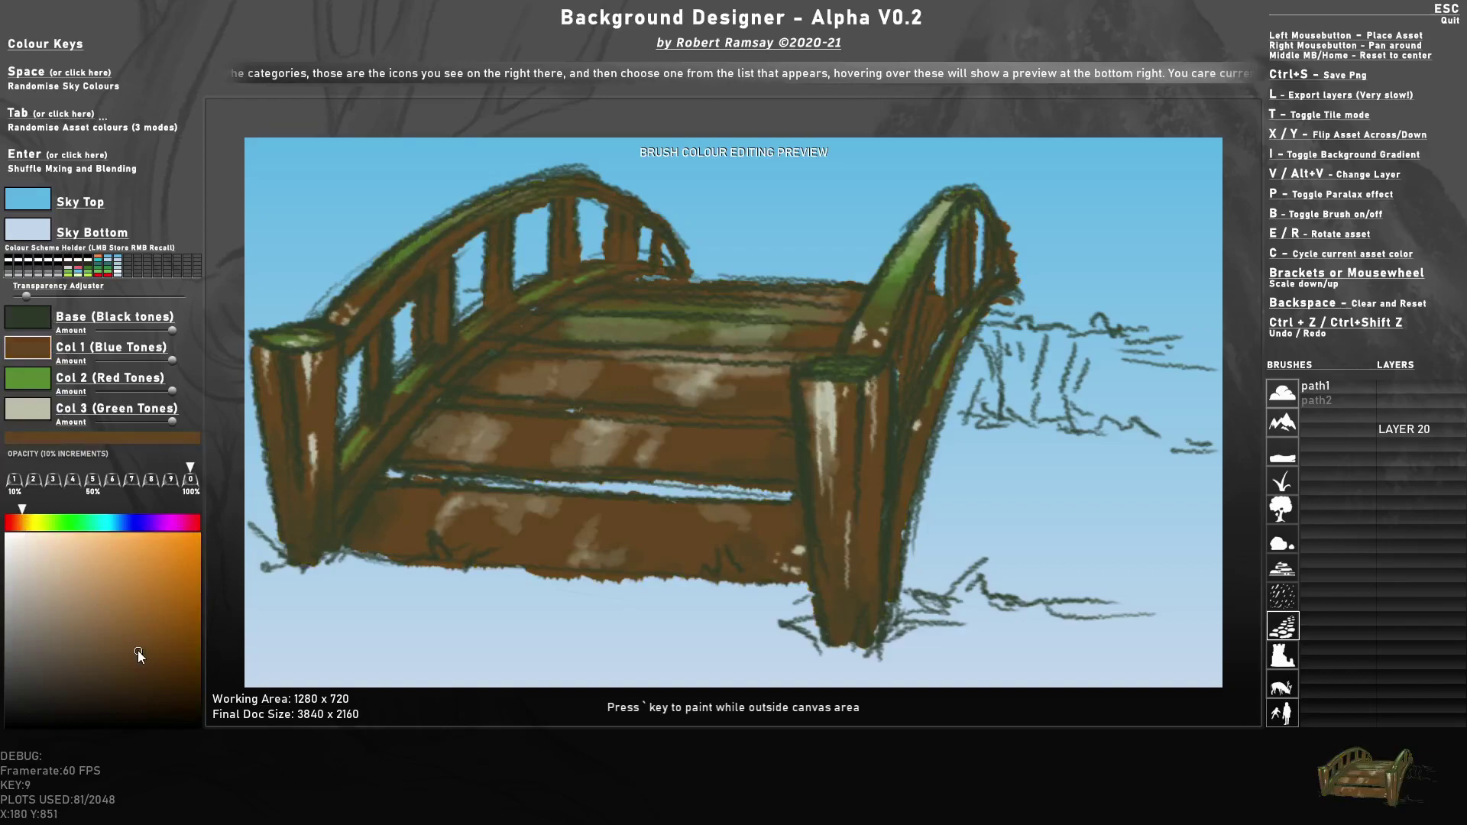
- Place the bridge on the meadow right of the birch tree
scroll(1048, 603, "down", 3)
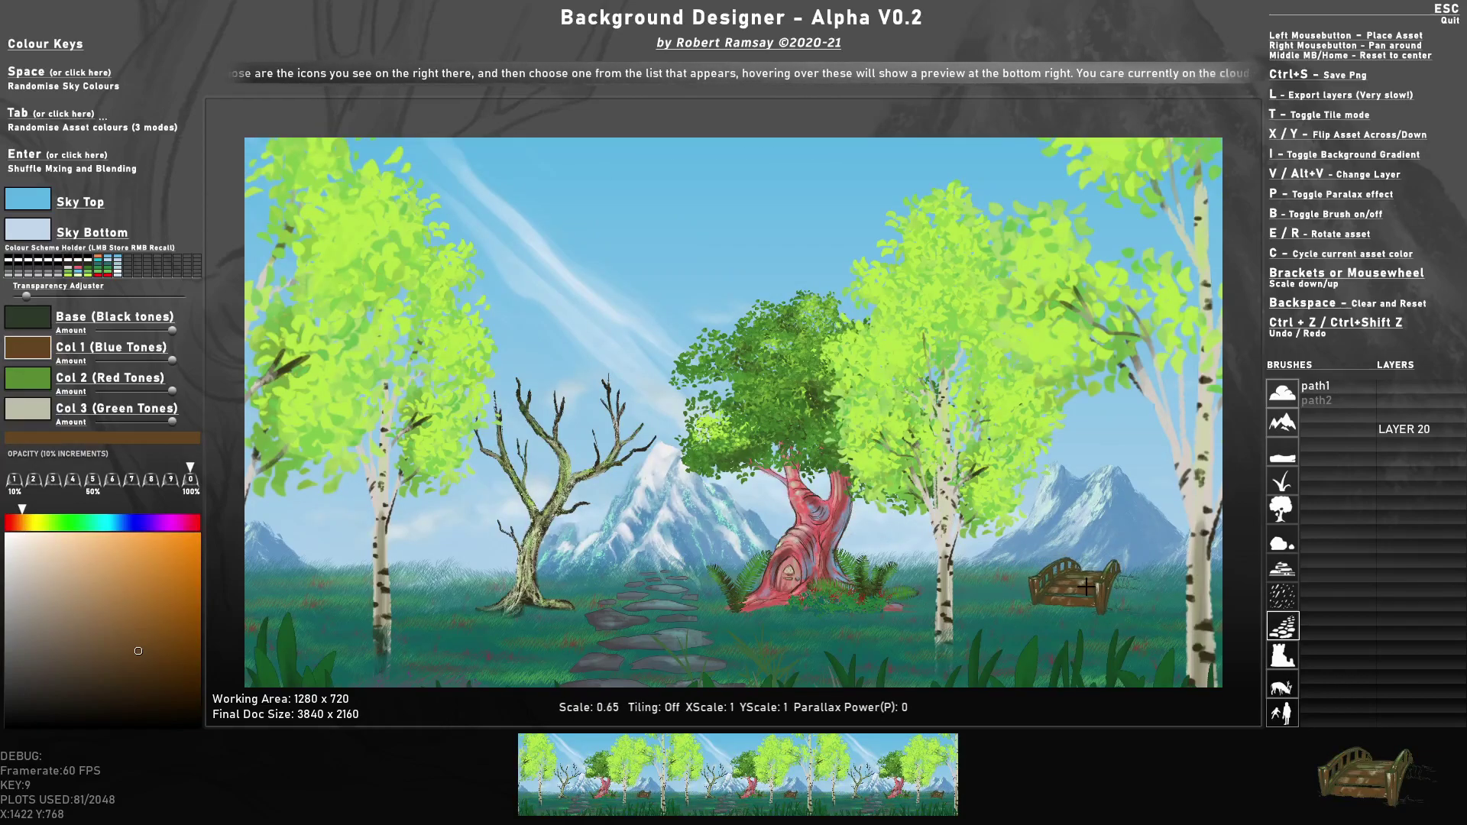
left_click(1088, 589)
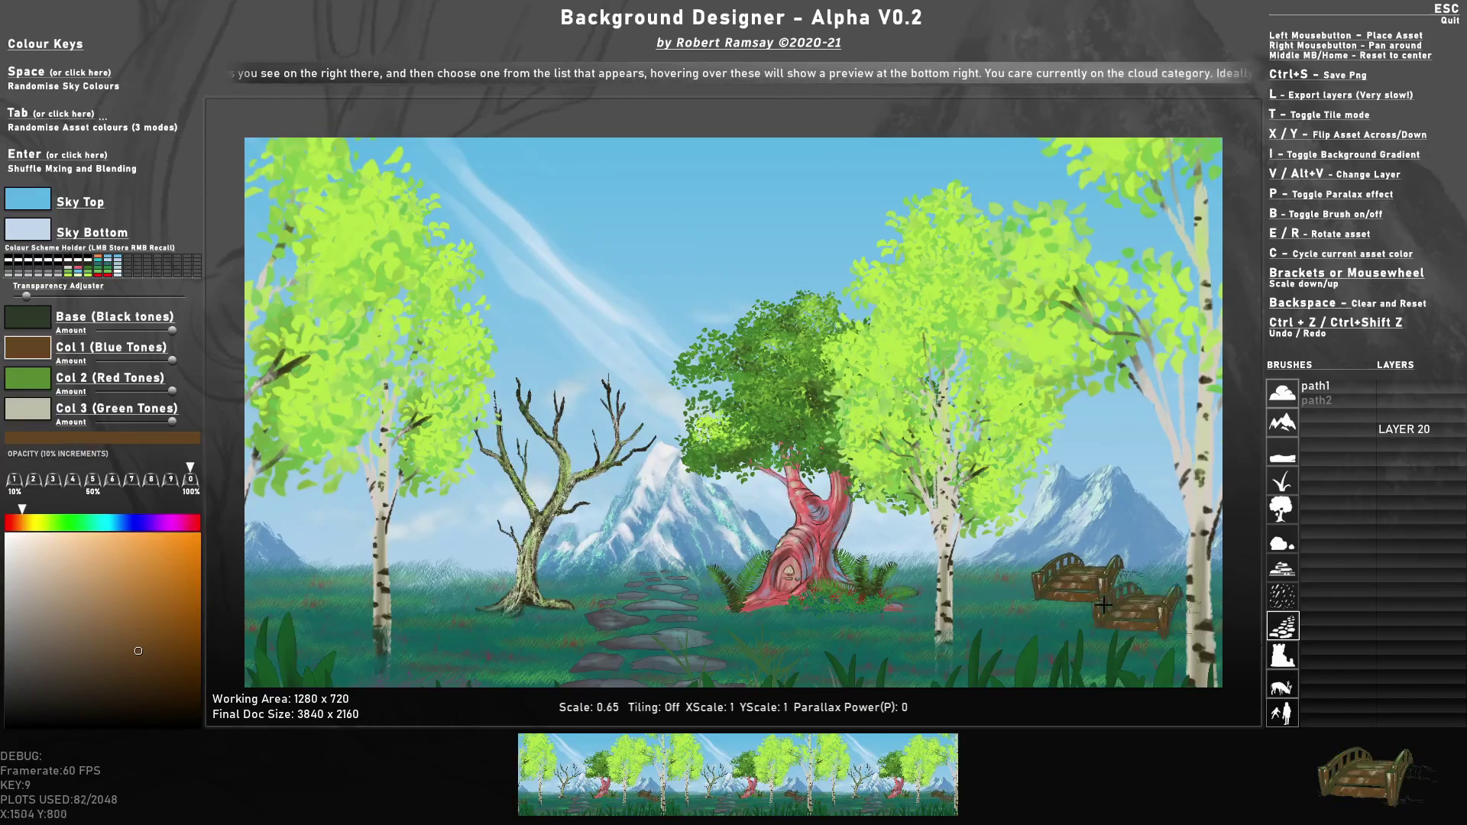
scroll(561, 603, "down", 9)
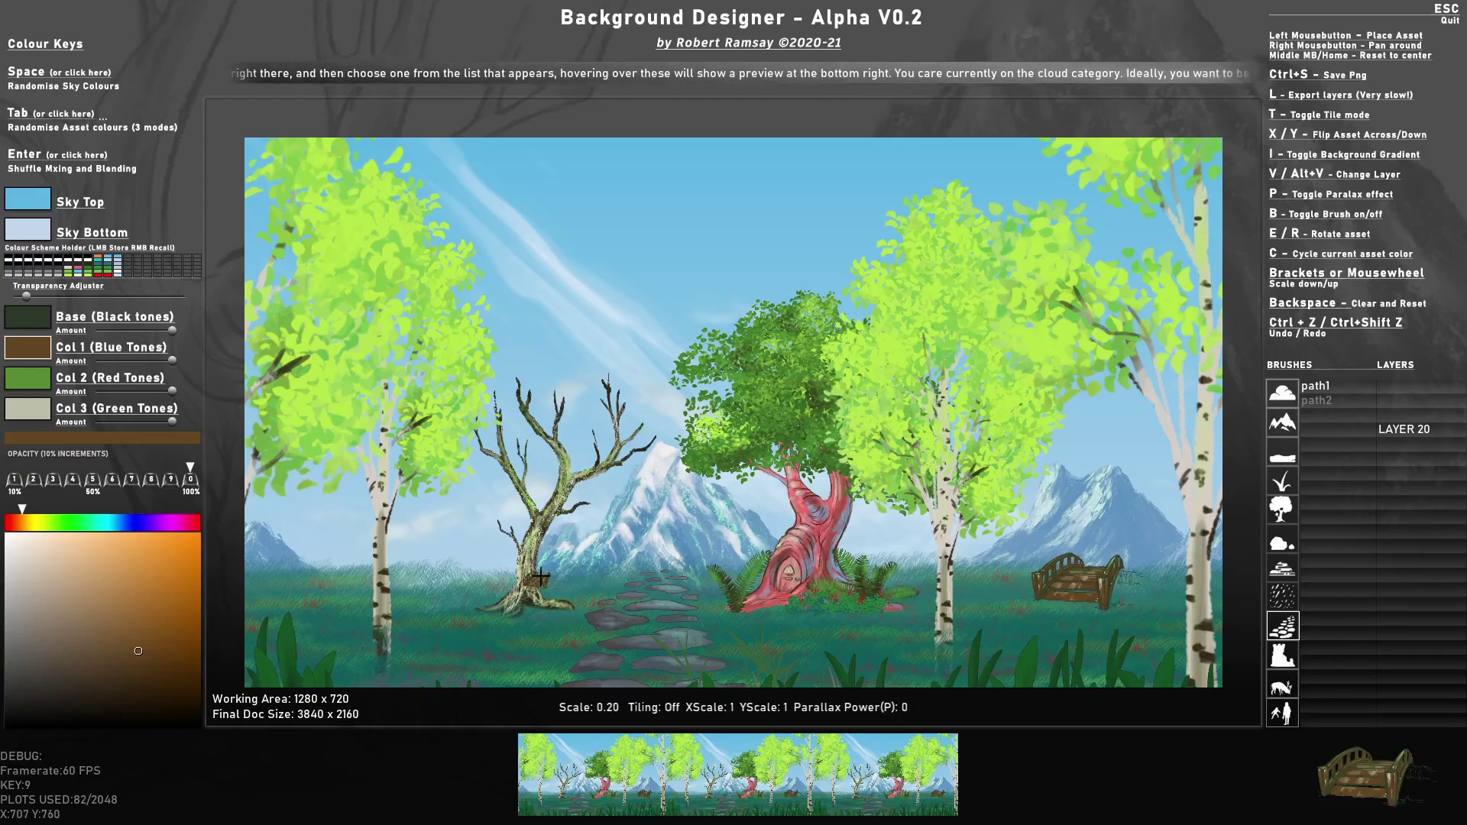